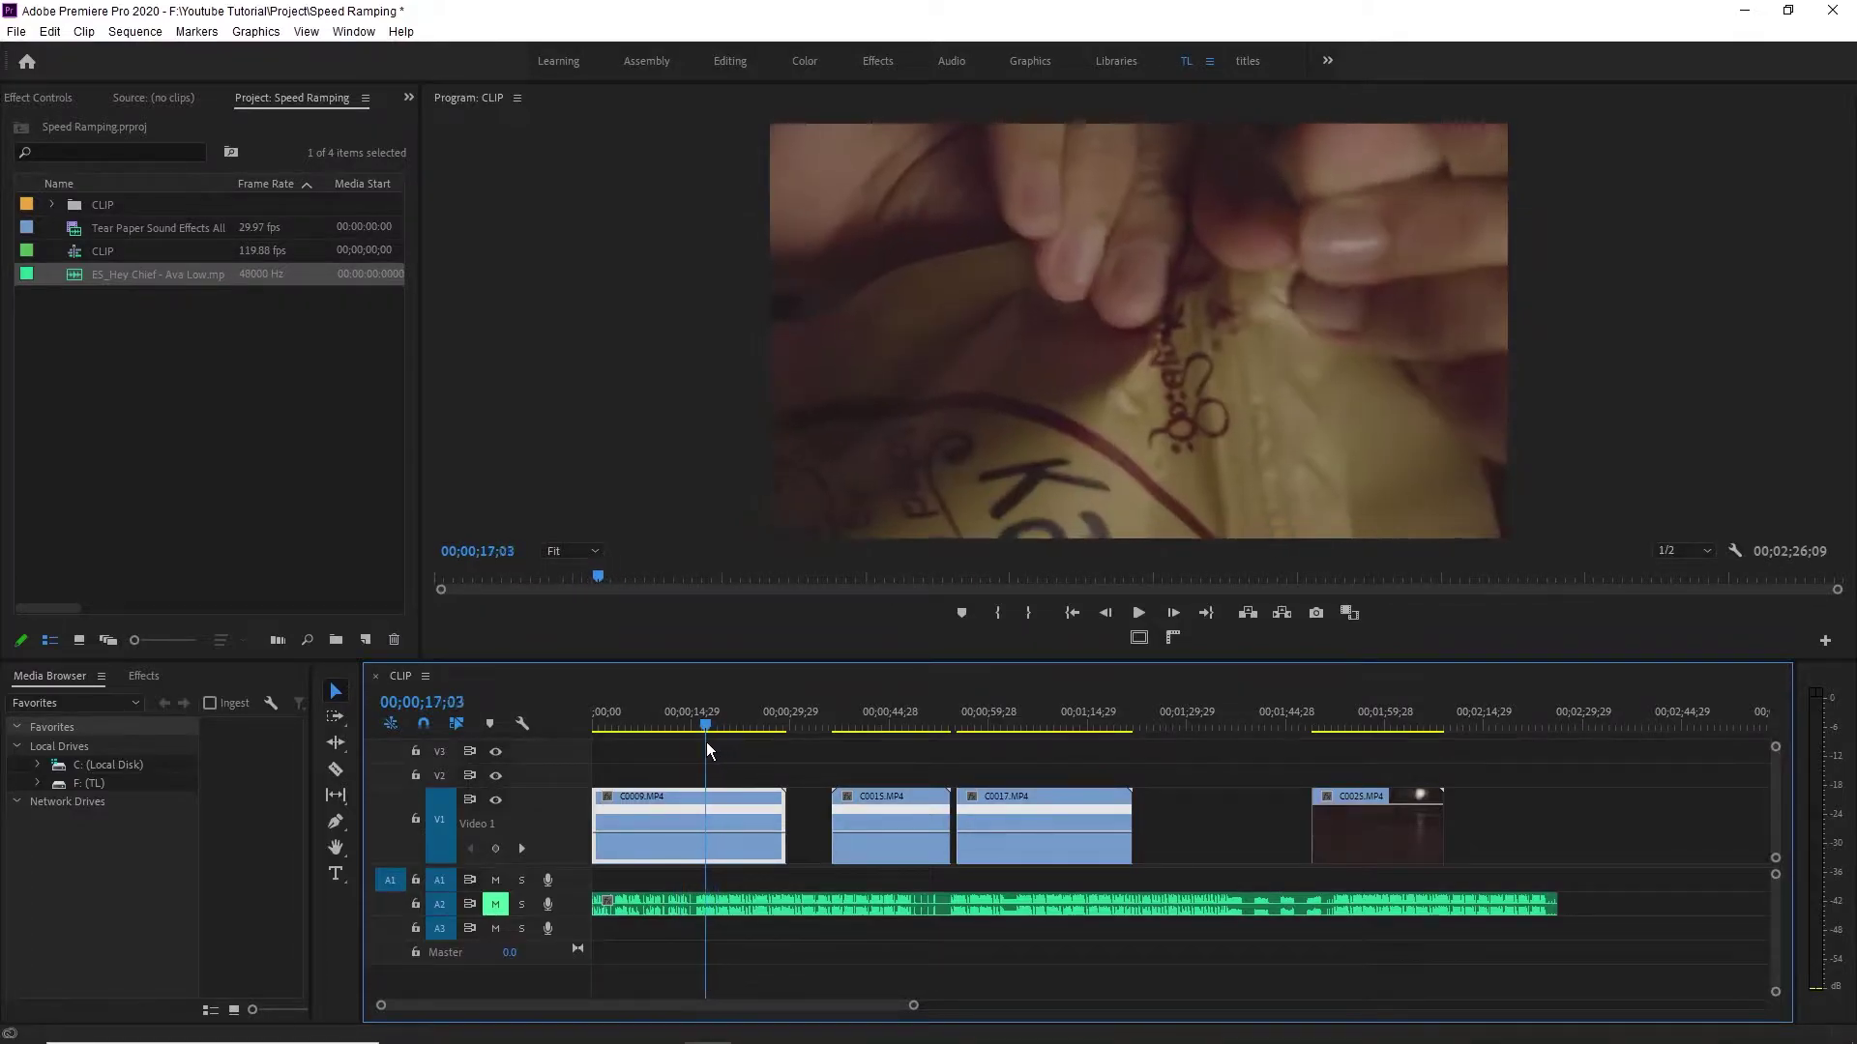
Trim the start of C0009.MP4 to 00;00;17;03, shorten its end and move the clip to the sequence start.
left_click_drag(595, 813, 701, 799)
left_click_drag(712, 727, 779, 729)
left_click_drag(784, 822, 618, 799)
left_click_drag(619, 726, 560, 719)
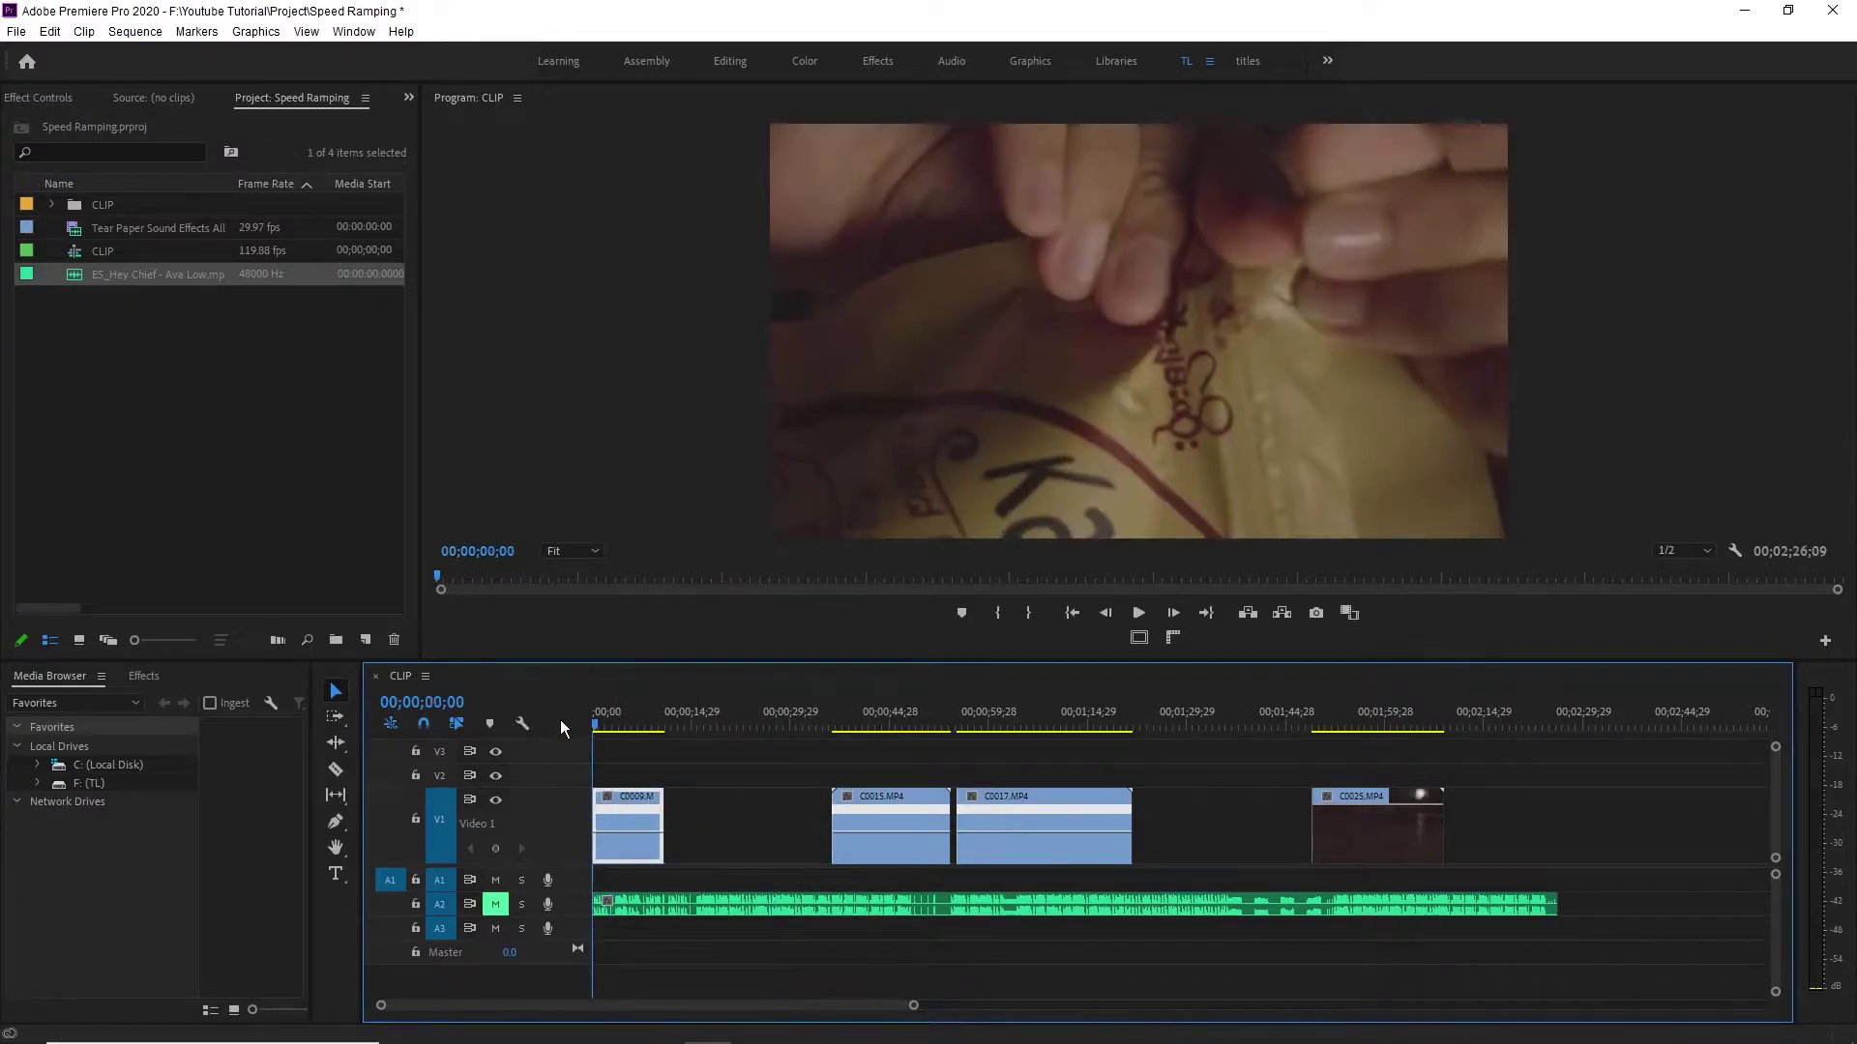
Show the Time Remapping Speed keyframes on the C0009.MP4 clip.
key("=")
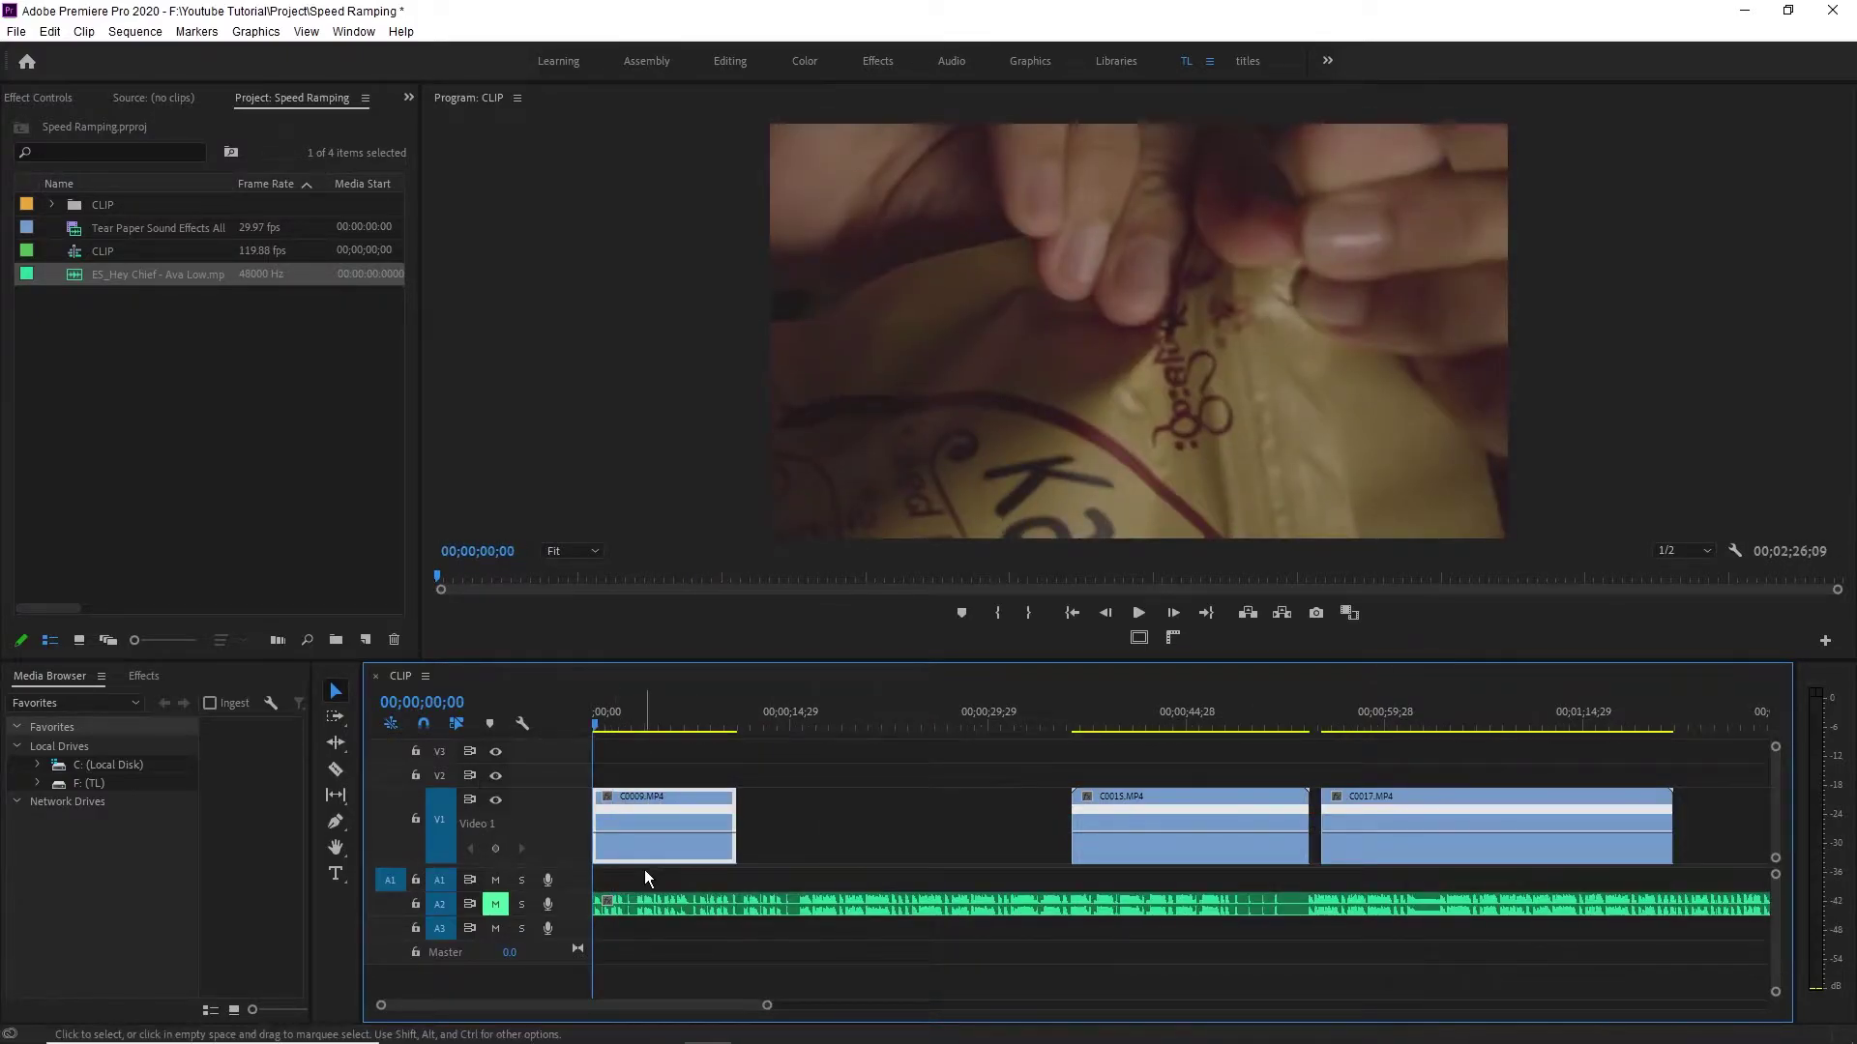
right_click(658, 822)
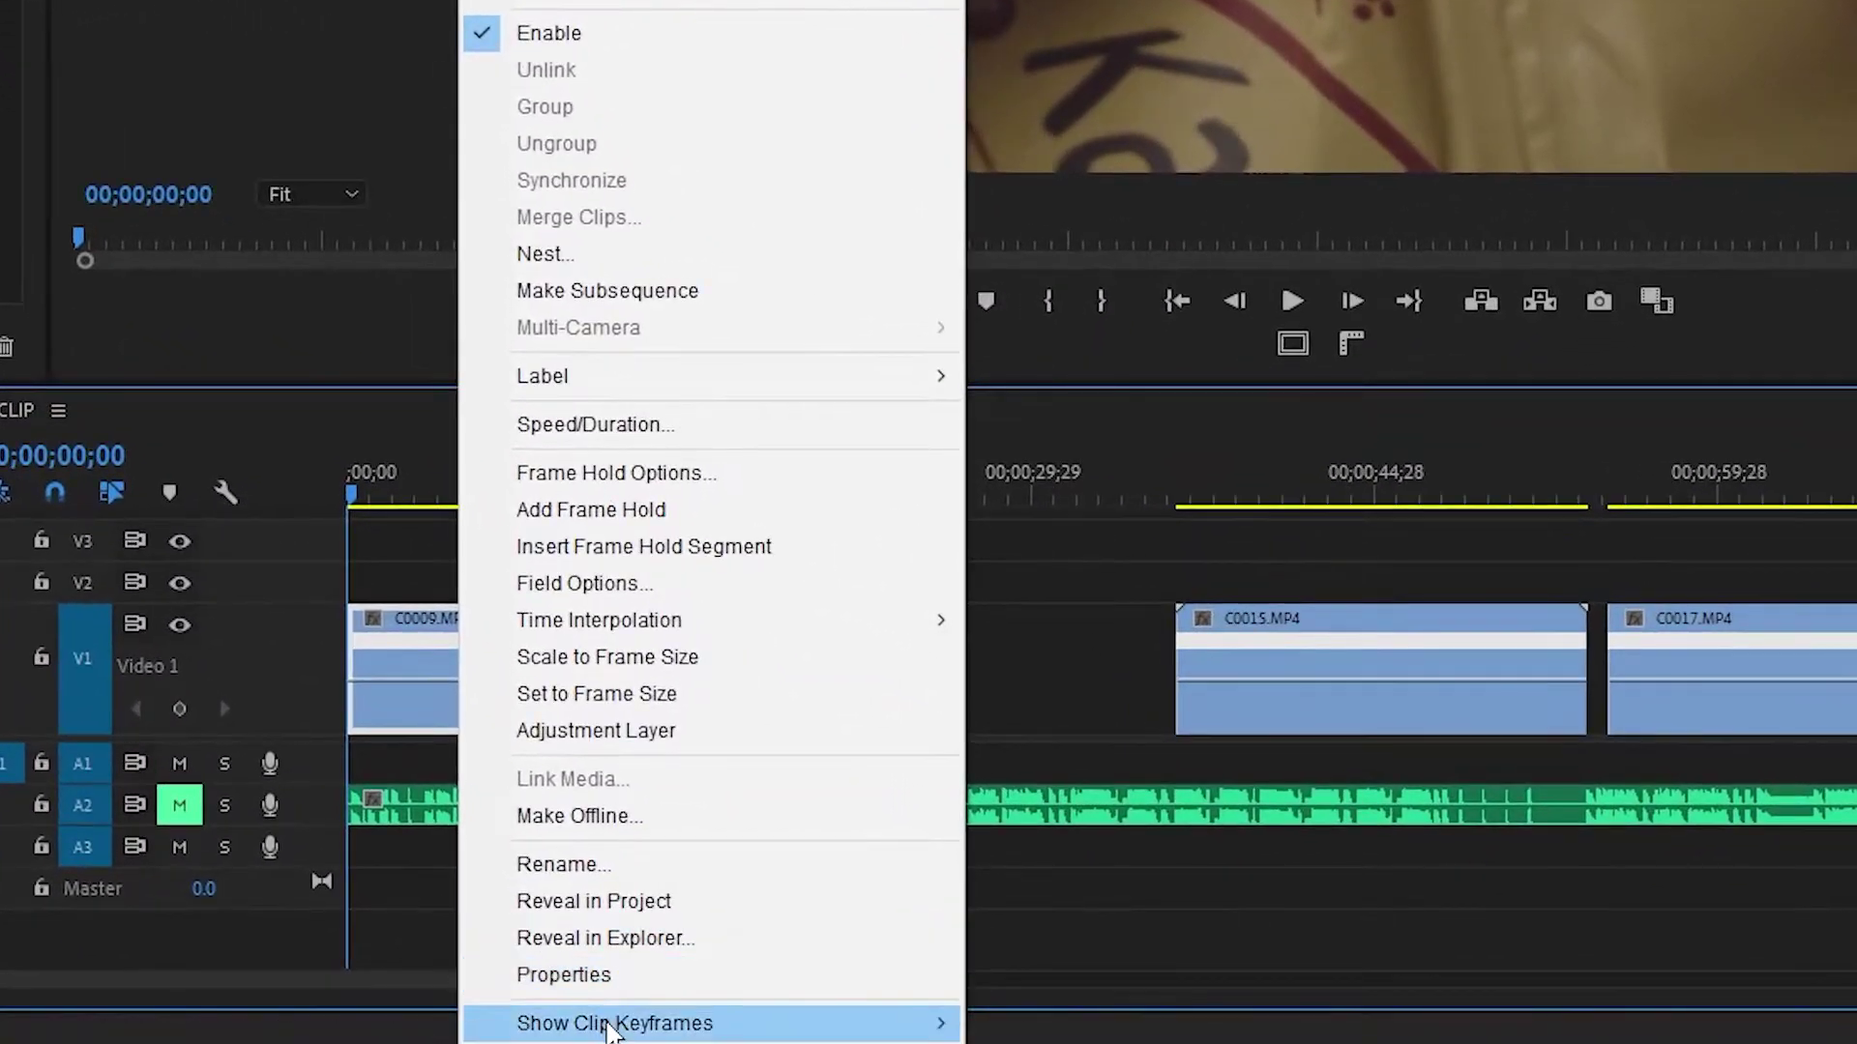
mouse_move(652, 1031)
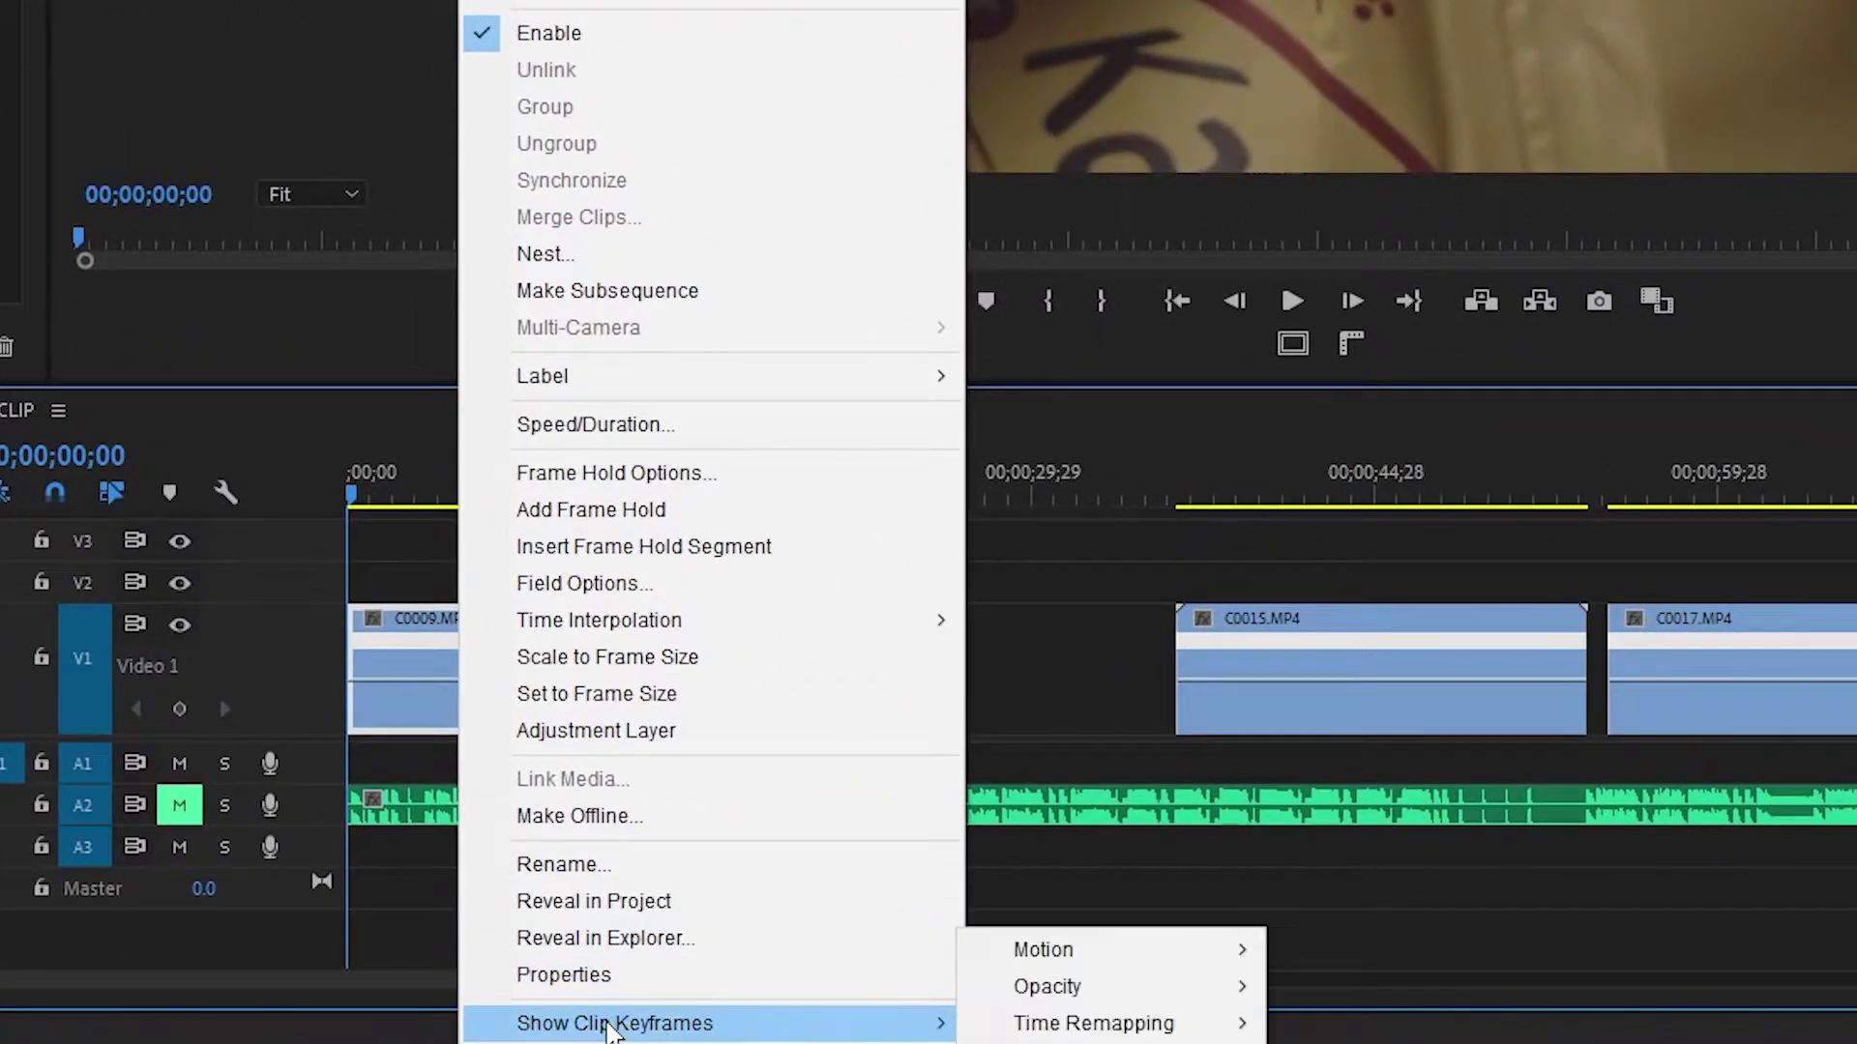
mouse_move(1070, 1029)
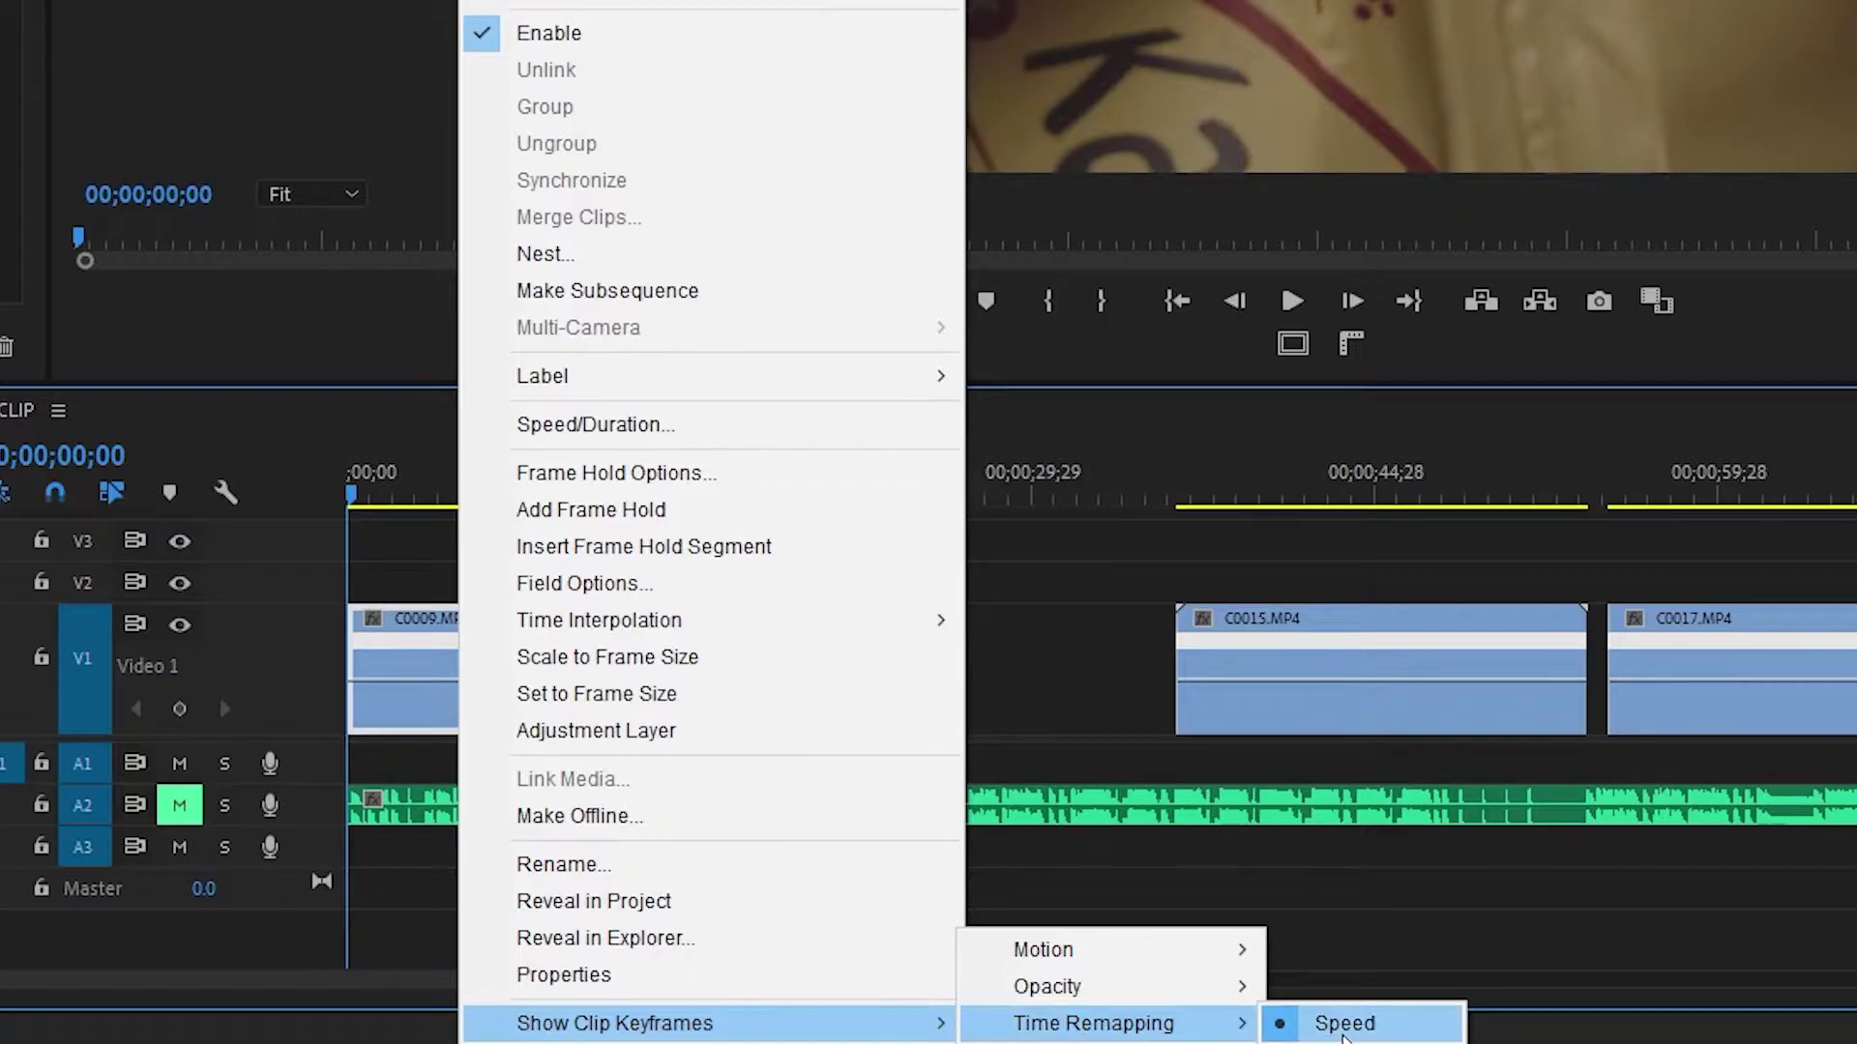
left_click(1344, 1025)
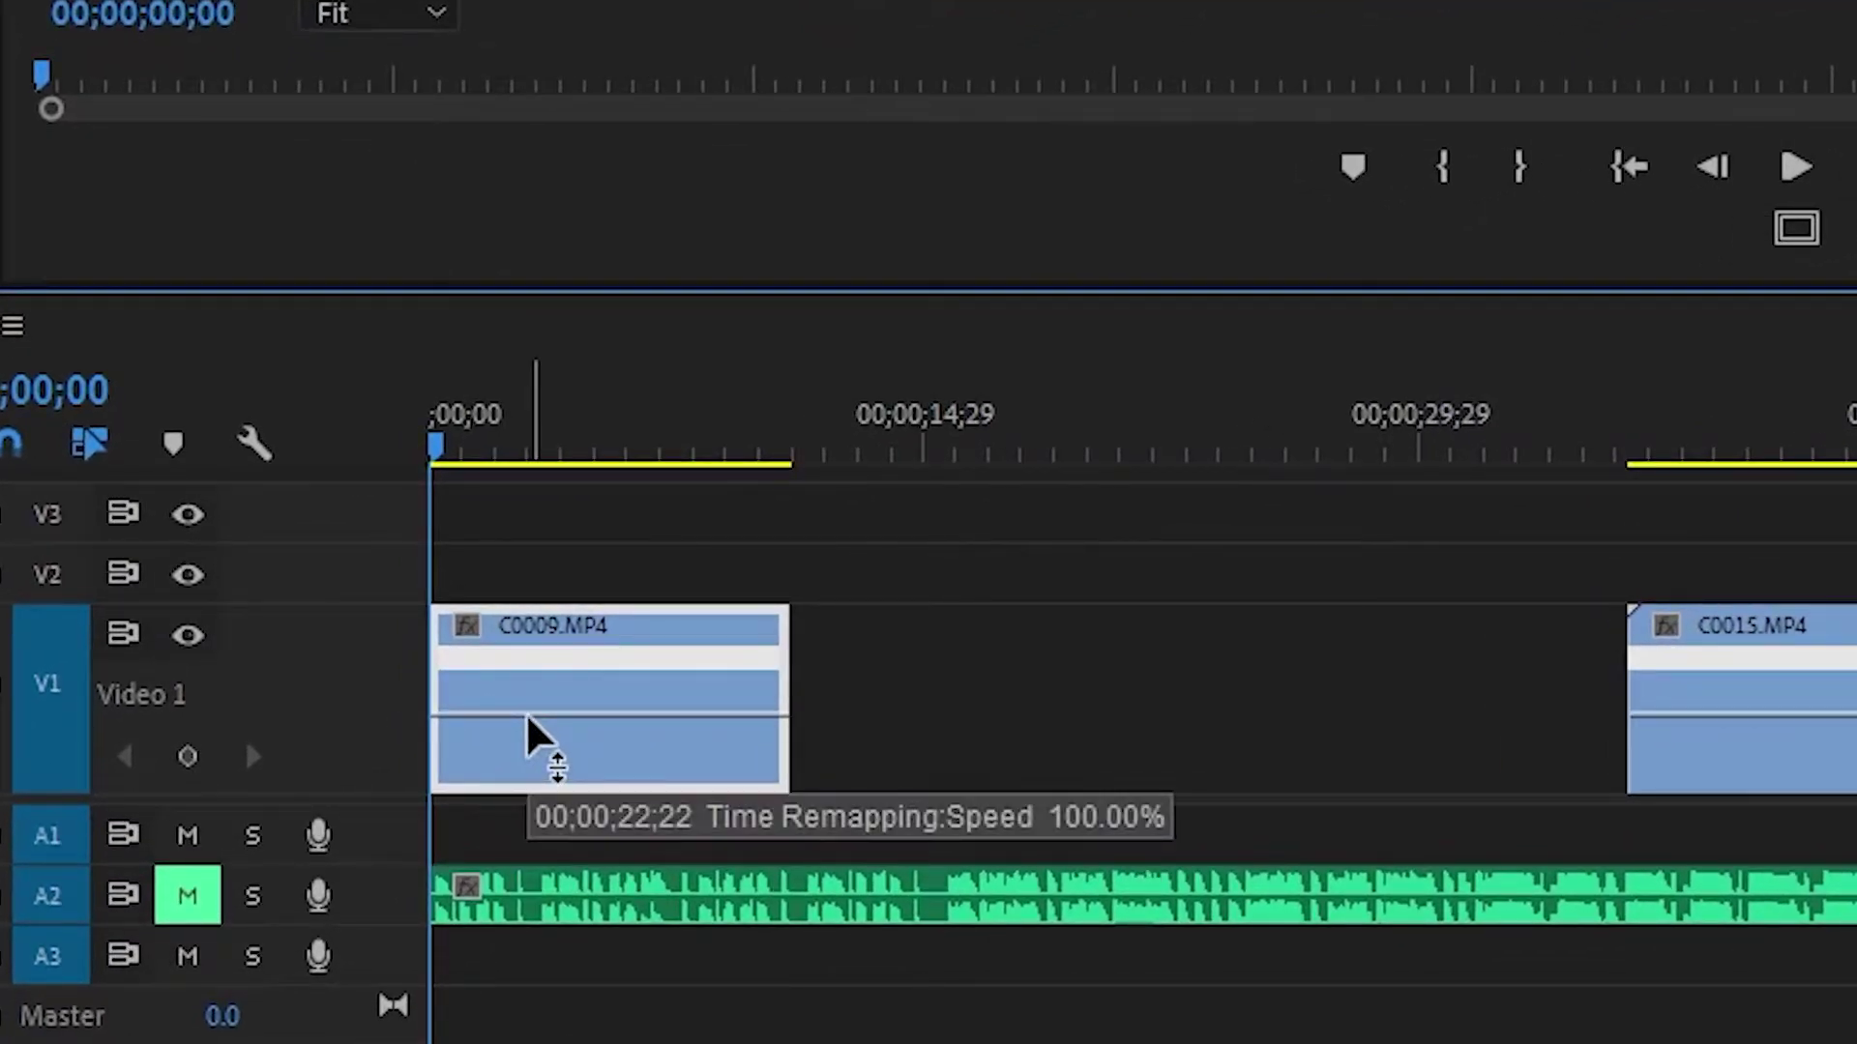
Add a speed keyframe to C0009.MP4 at 00;00;02;04.
key("=")
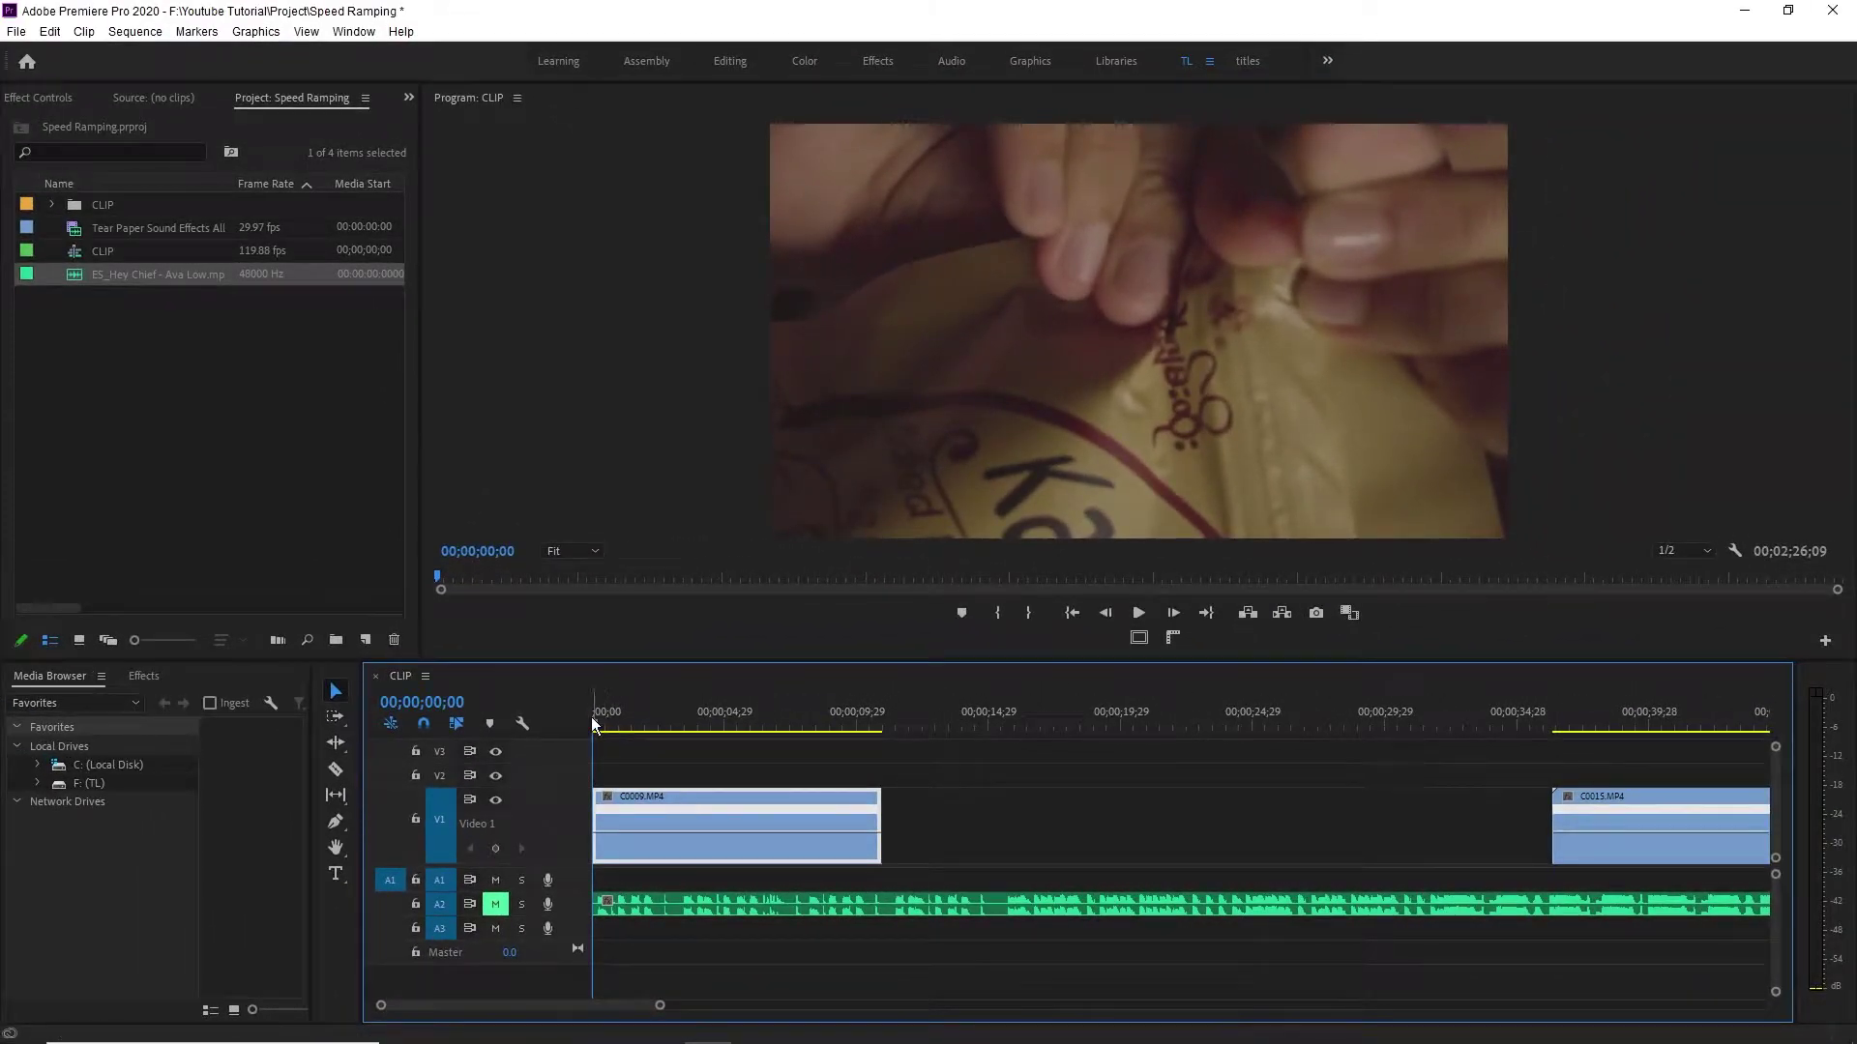
left_click_drag(595, 718, 655, 757)
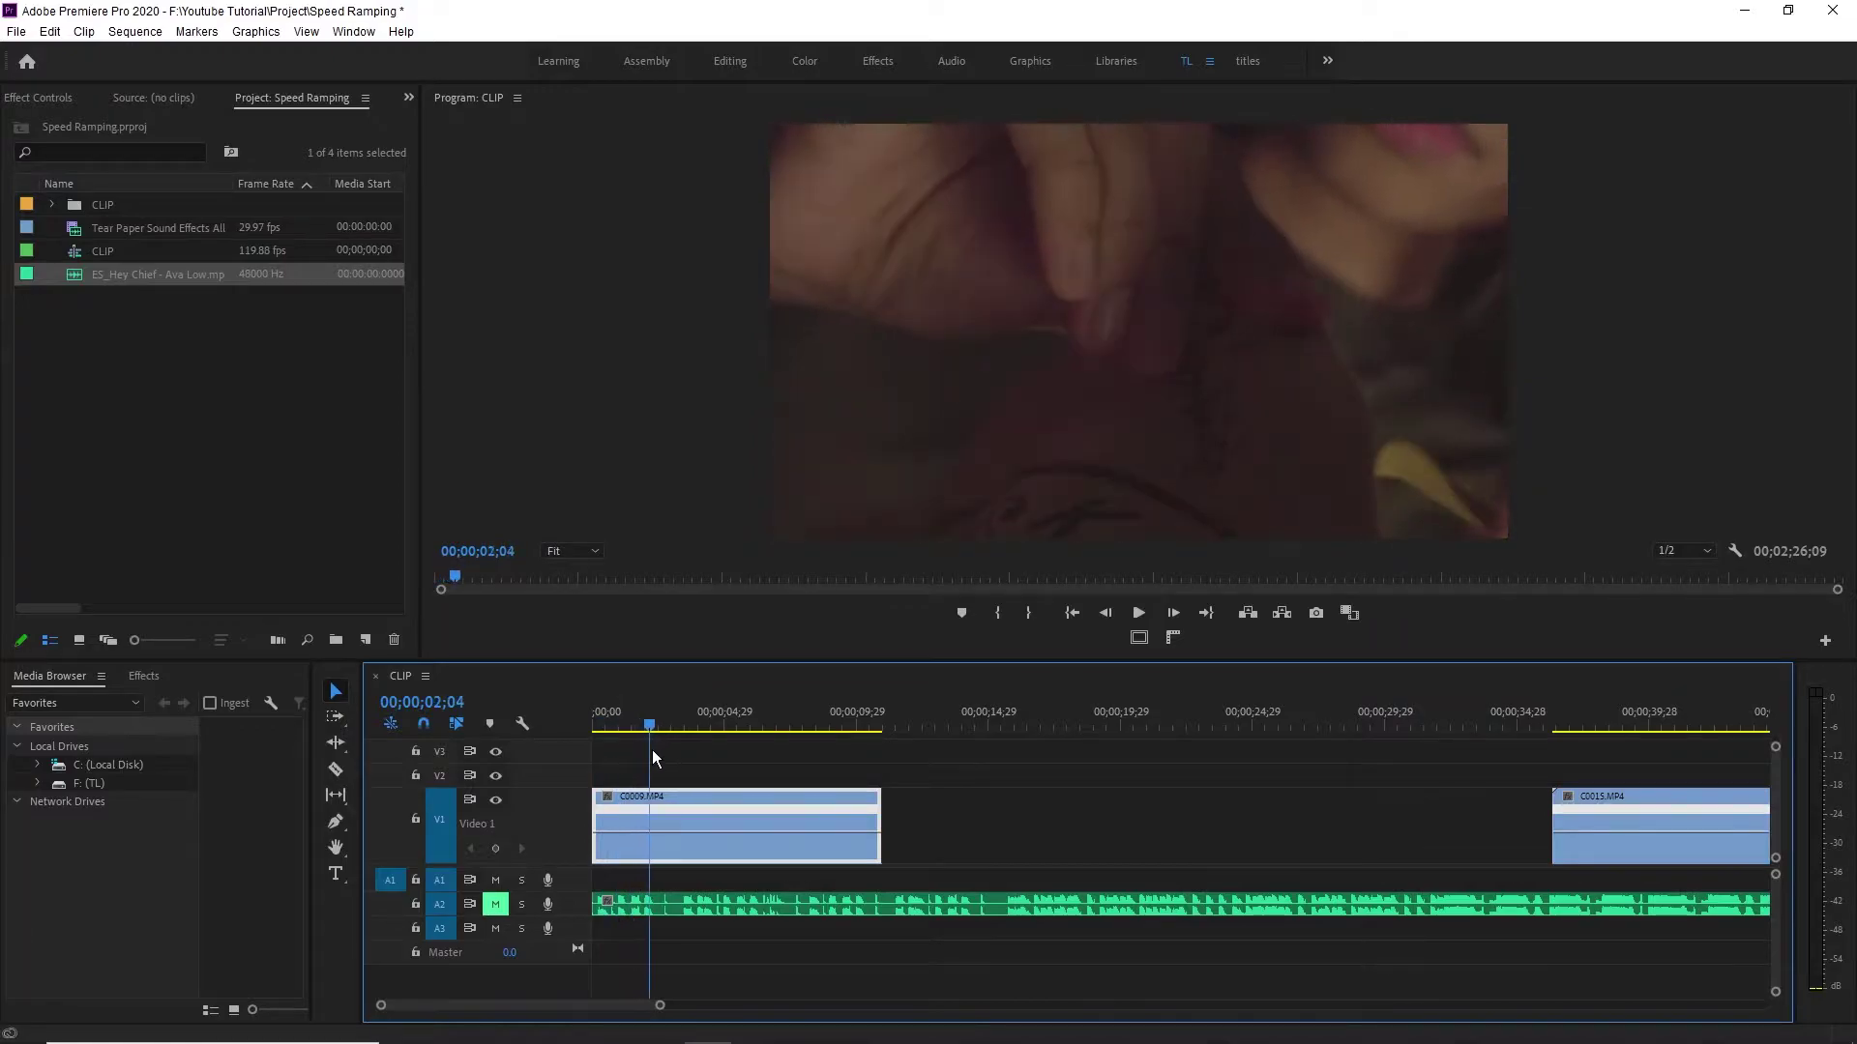
left_click(652, 833, "ctrl")
key("ctrl+z")
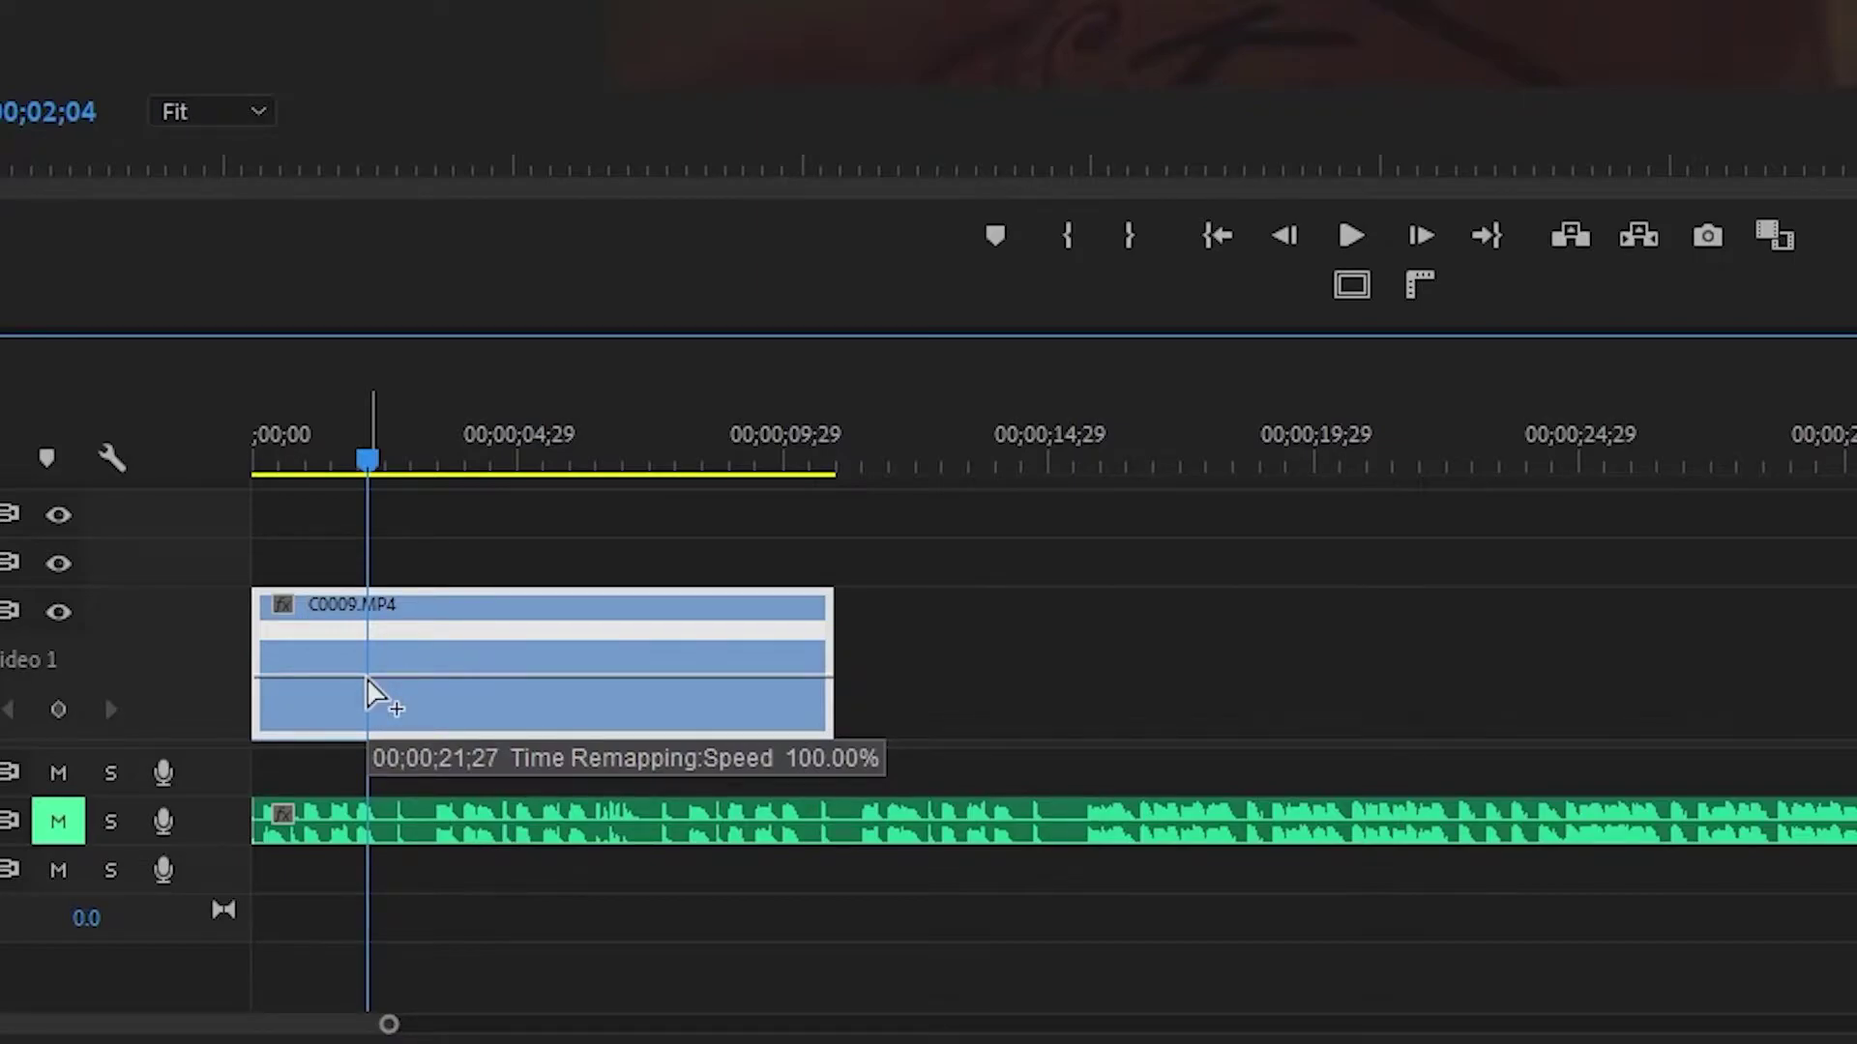
left_click(367, 679, "ctrl")
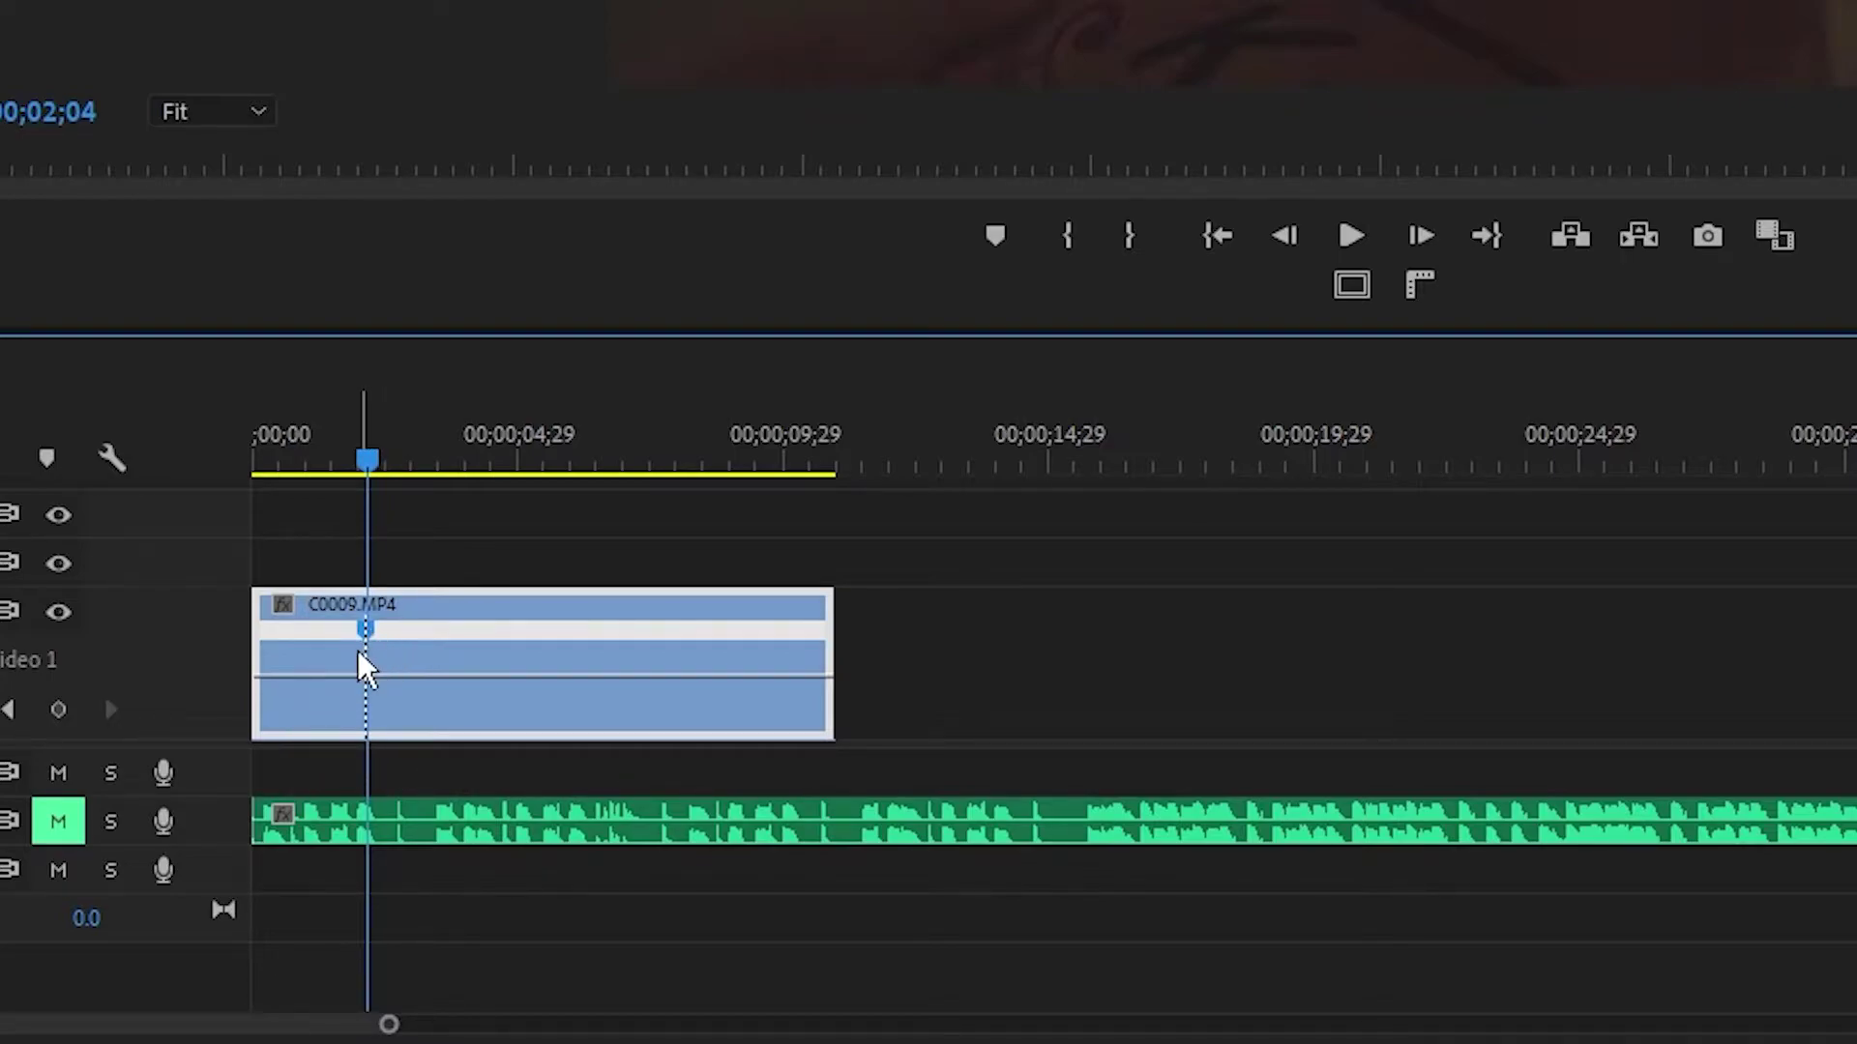
Raise the playback speed of the C0009.MP4 section before the speed keyframe.
left_click(293, 680)
left_click_drag(293, 679, 293, 596)
left_click_drag(362, 451, 277, 465)
Split the first speed keyframe of C0009.MP4 into a gradual ramp down to the slower section.
key("=")
key("=")
key("=")
key("=")
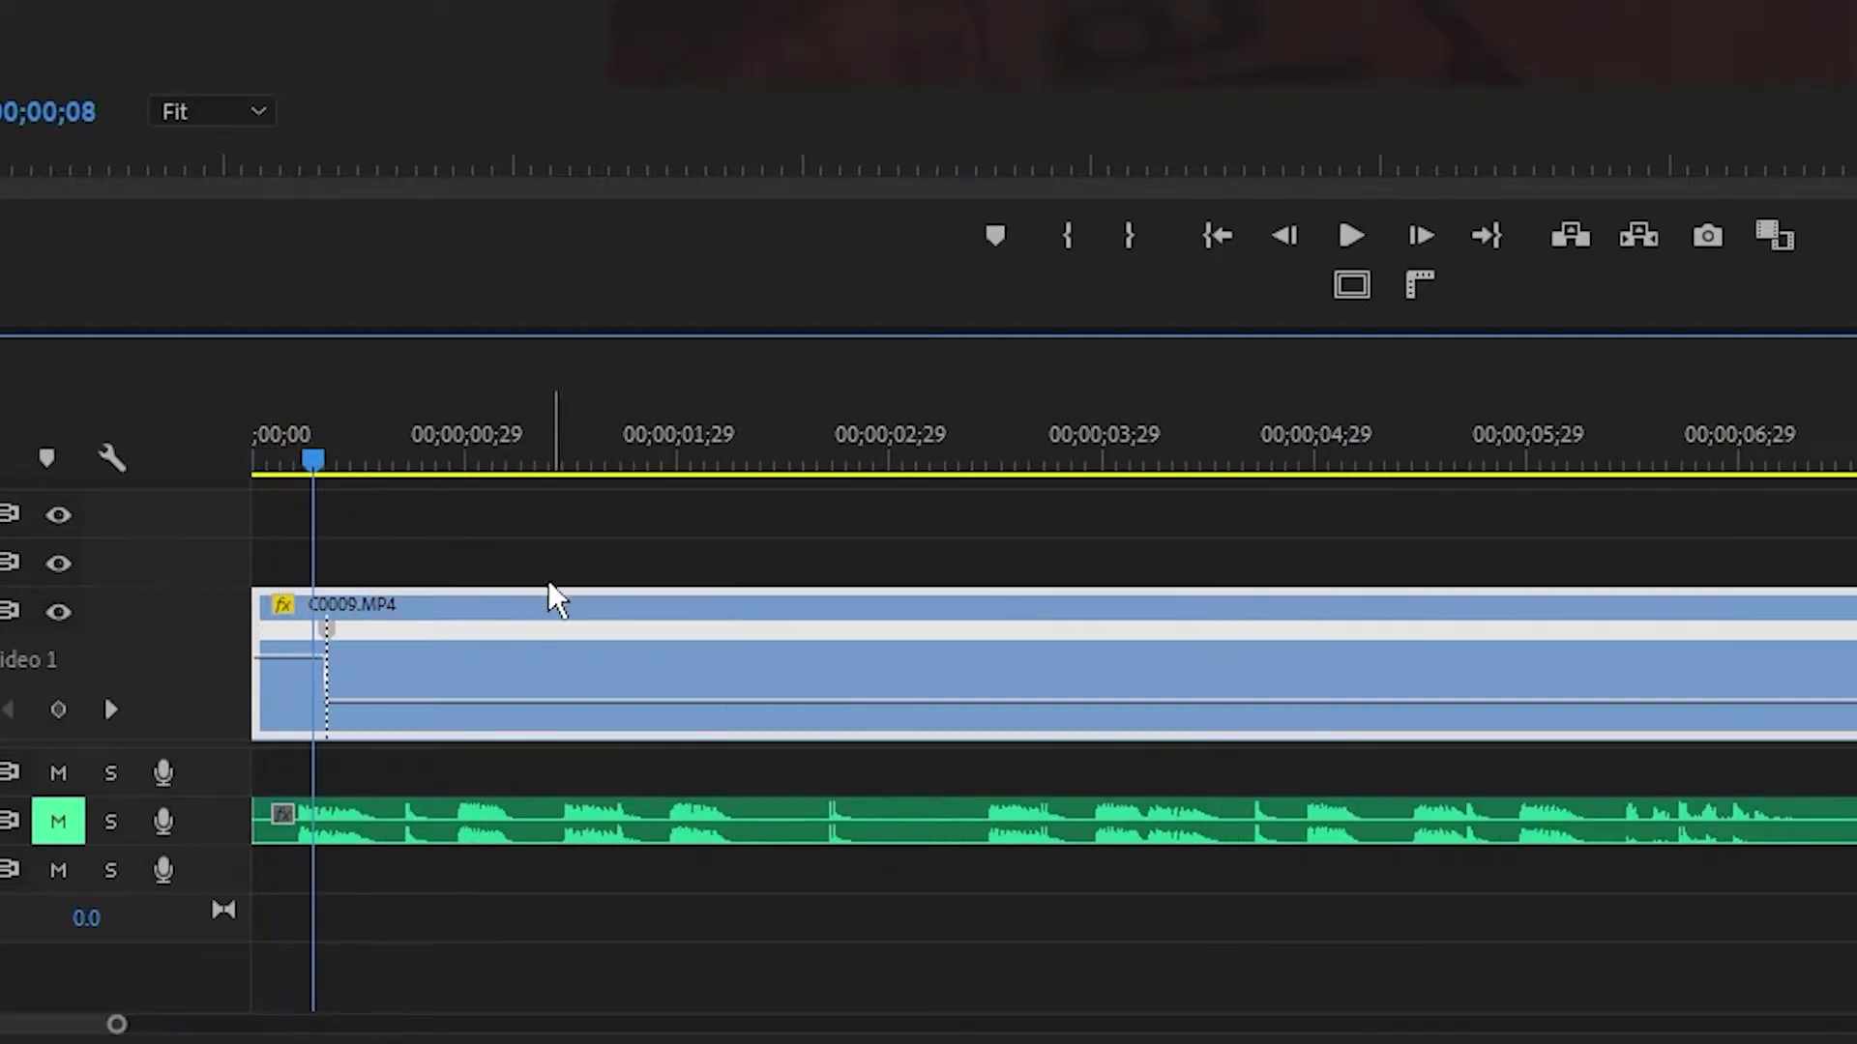
left_click_drag(409, 643, 481, 648)
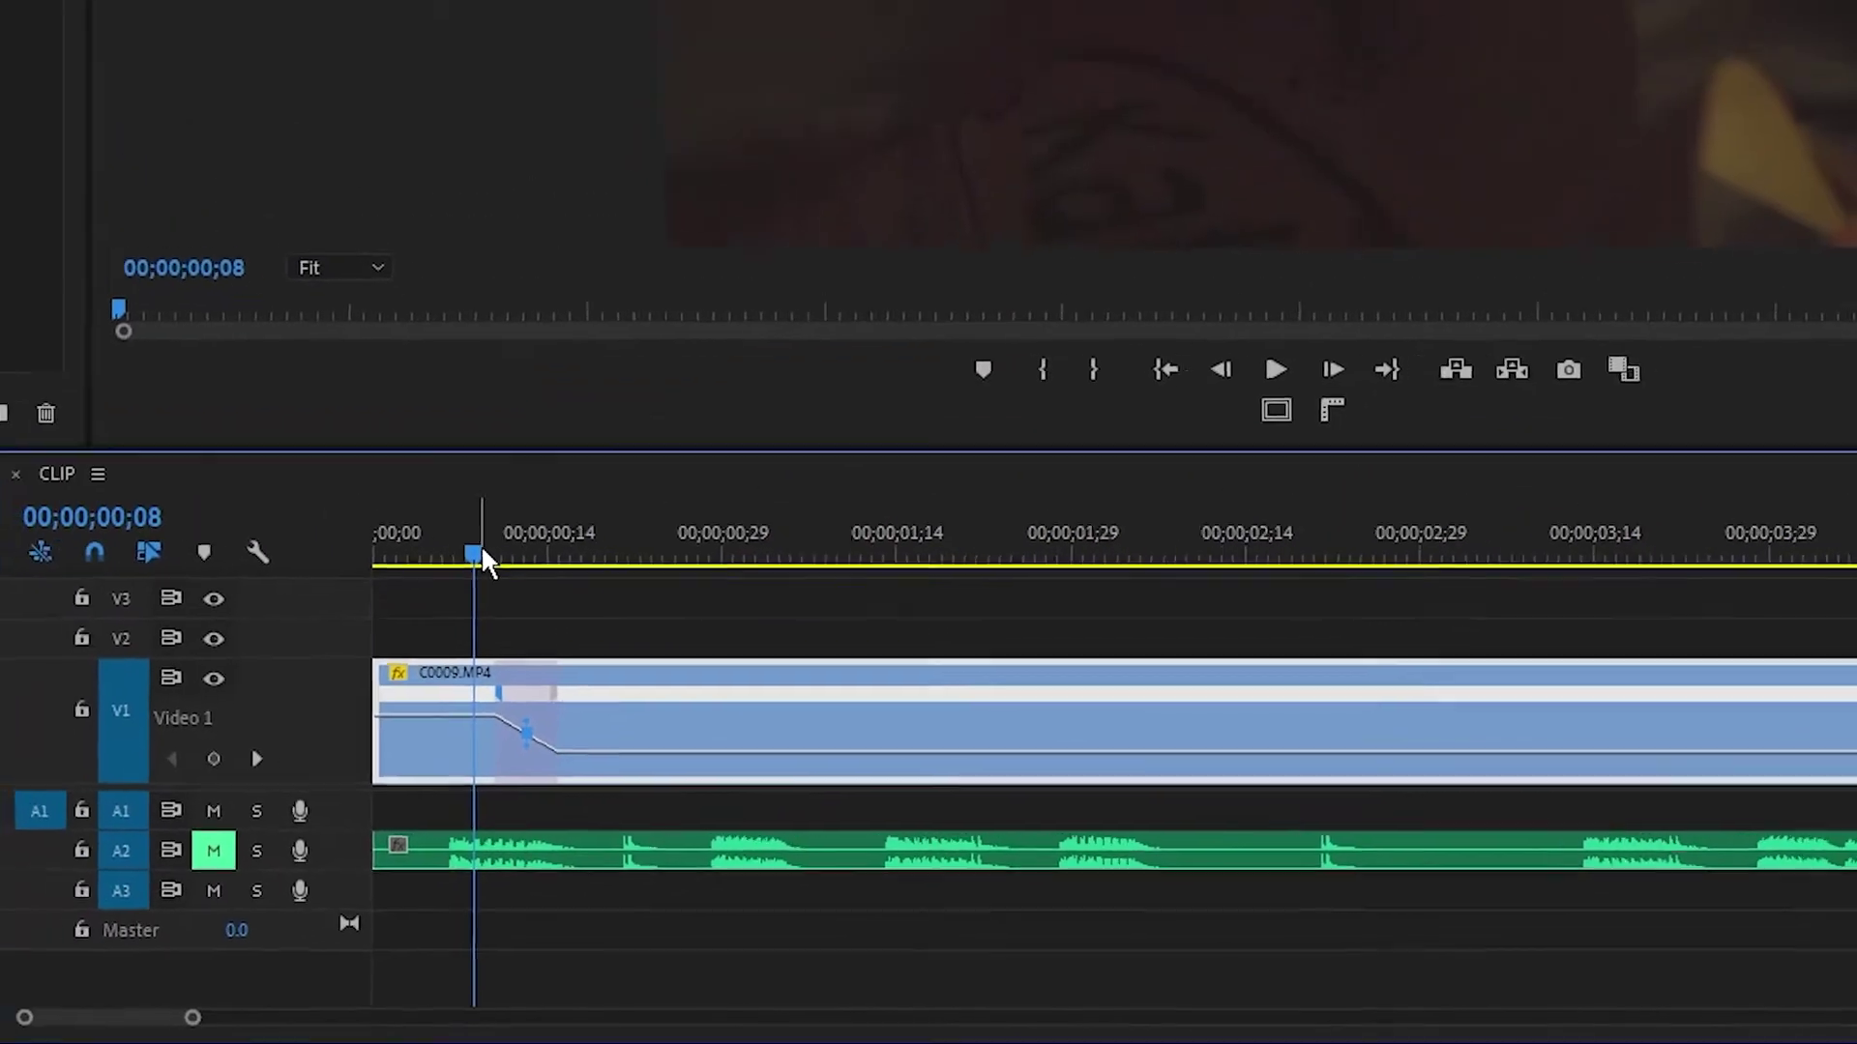
Play C0009.MP4 from the sequence start to check the first speed ramp, stopping at 00;00;03;24.
left_click_drag(370, 460, 175, 473)
key("space")
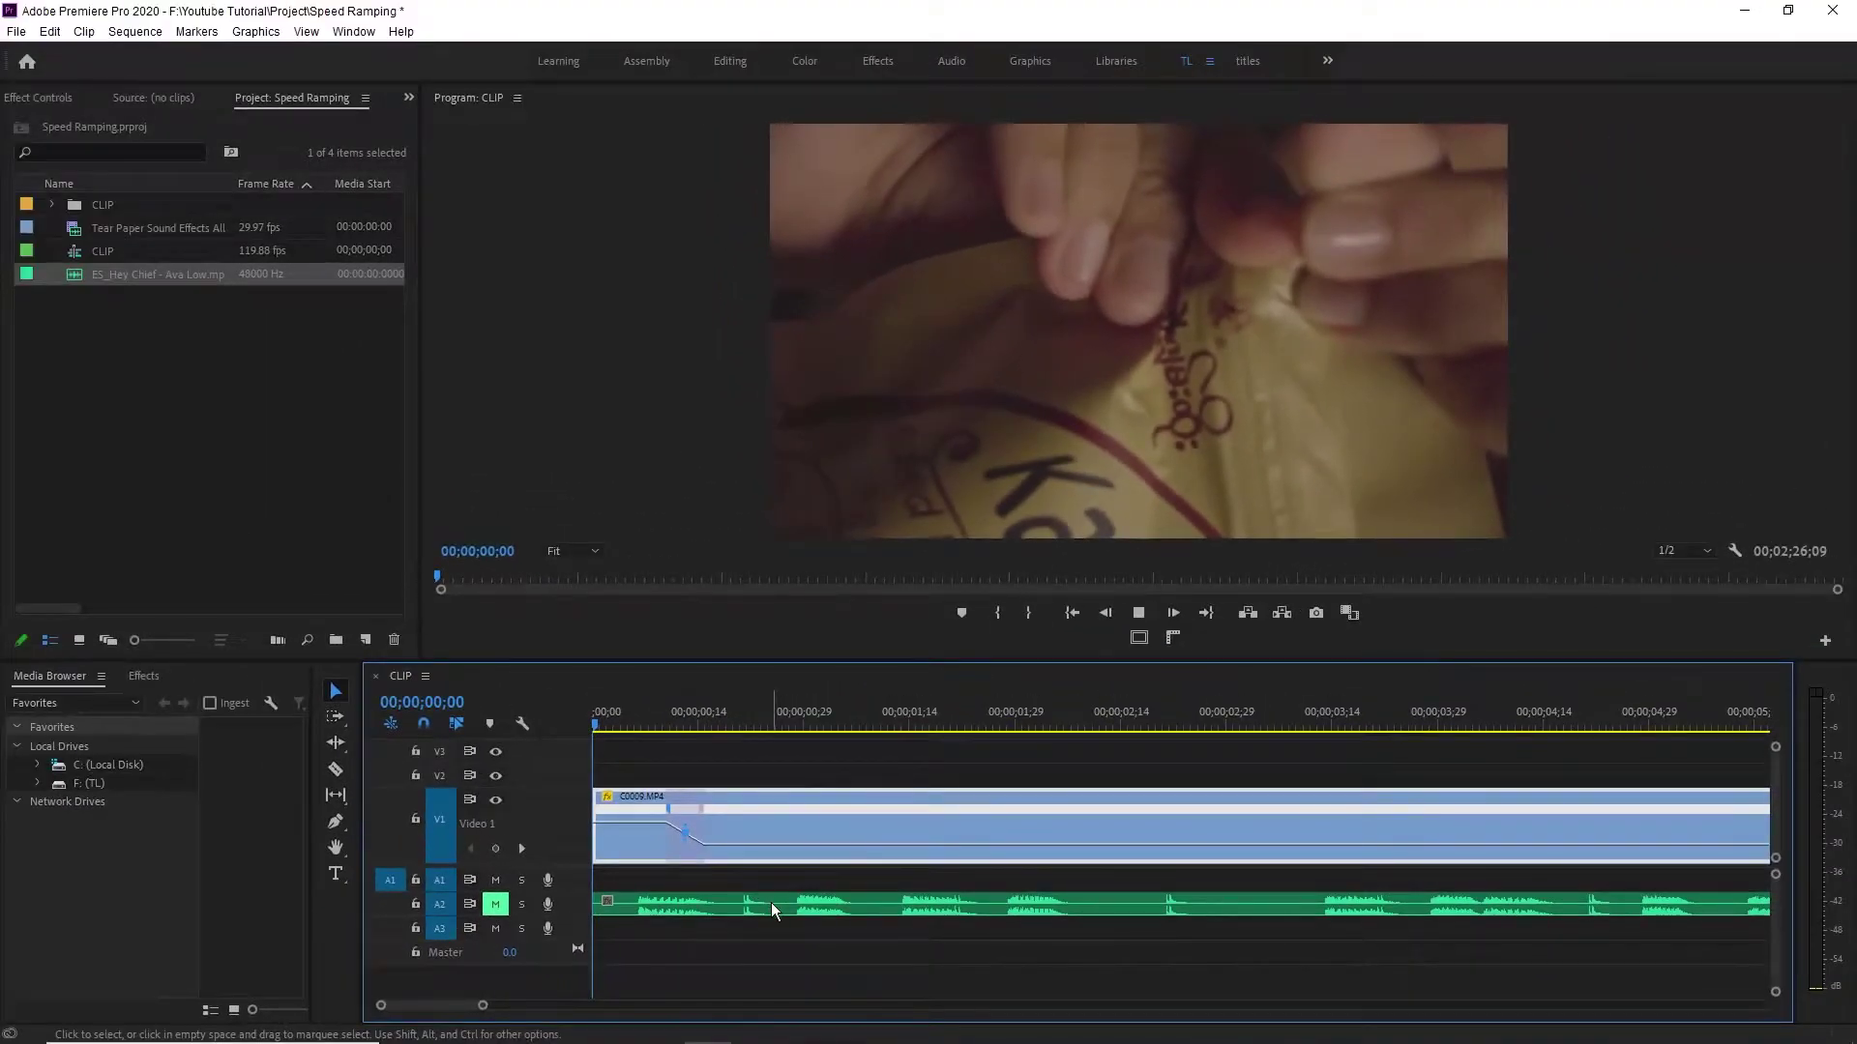
key("space")
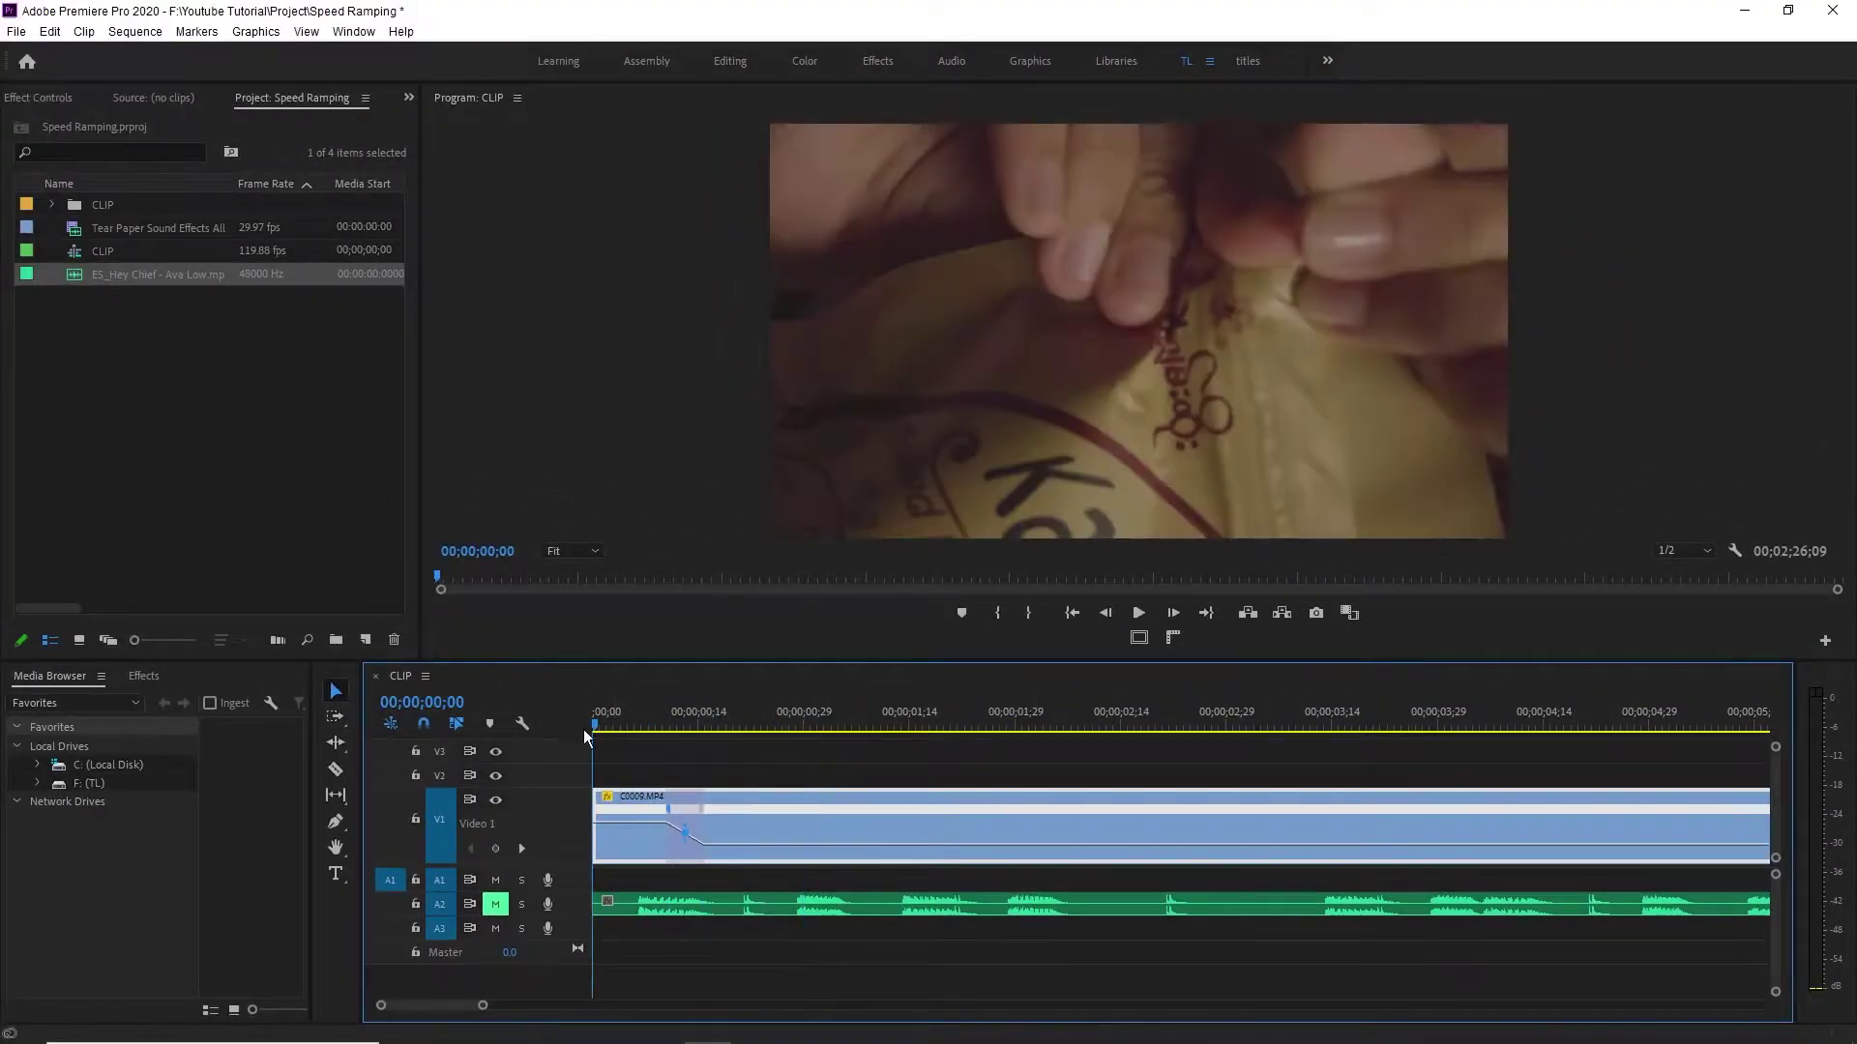
key("space")
key("space")
key("space")
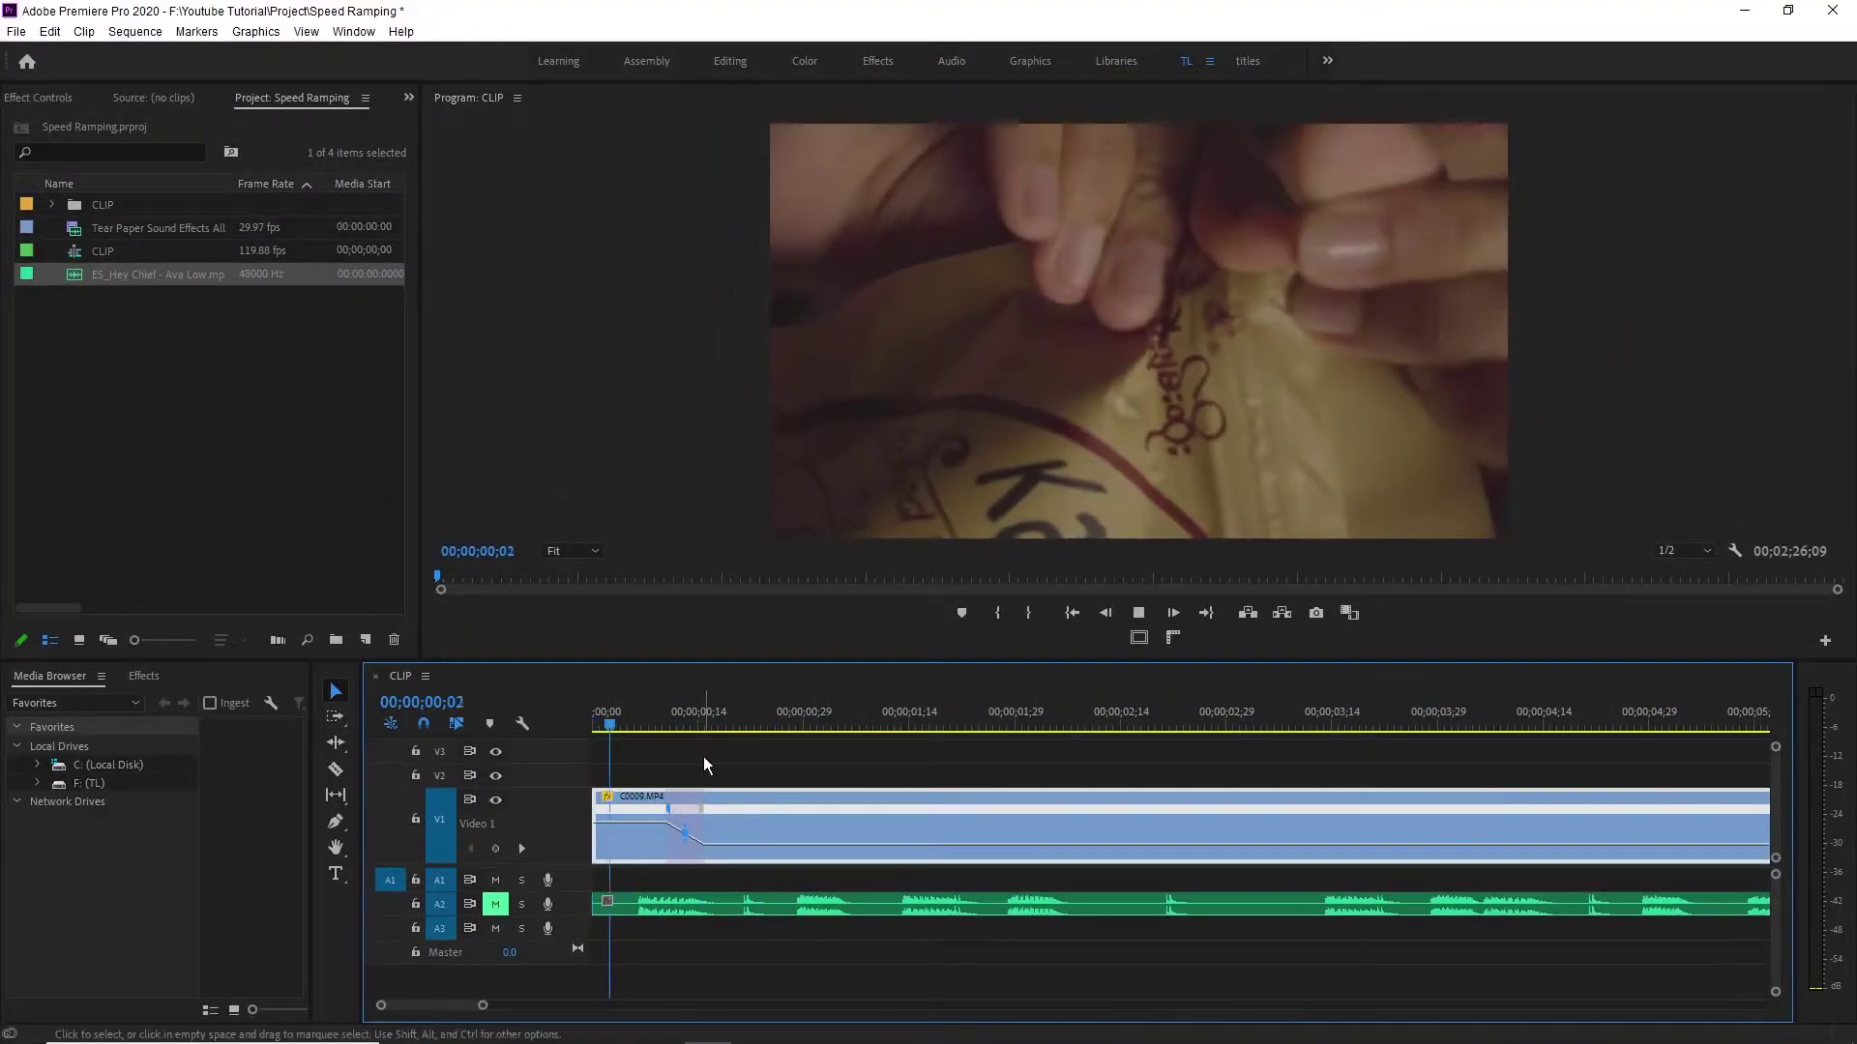
left_click(592, 721)
key("space")
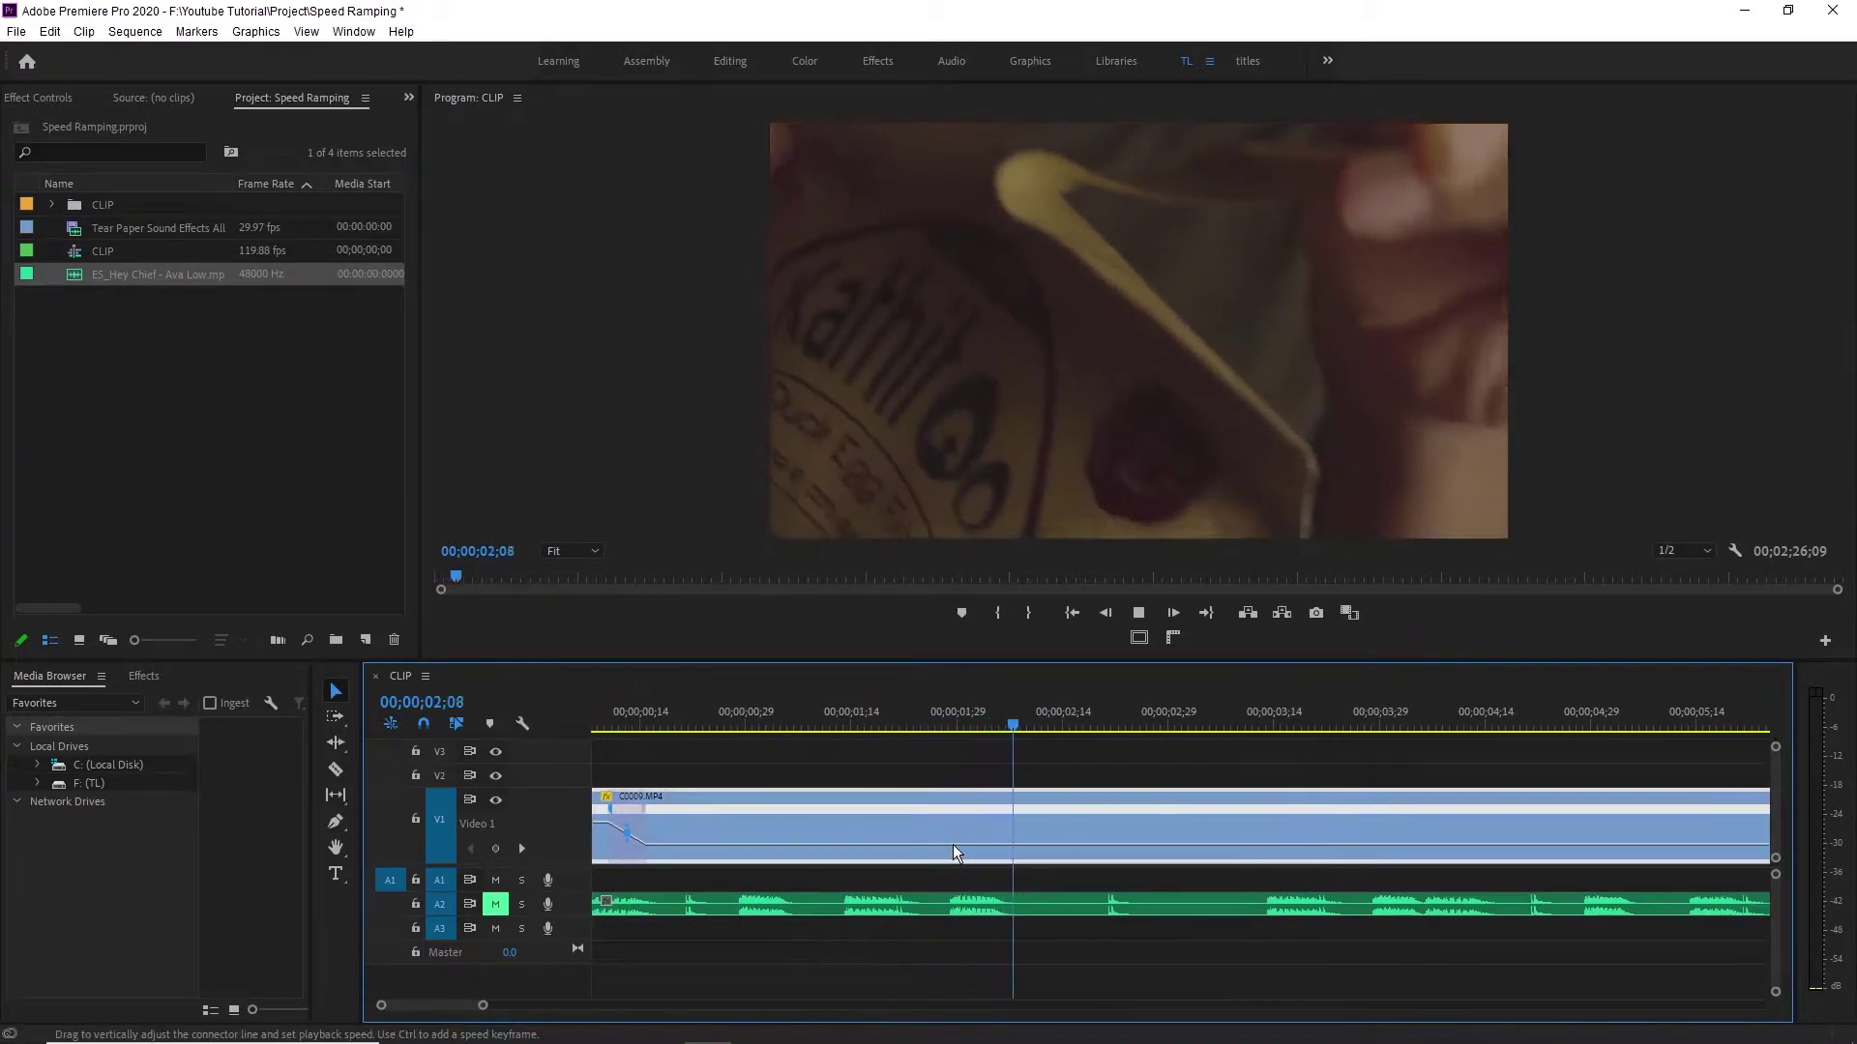
key("space")
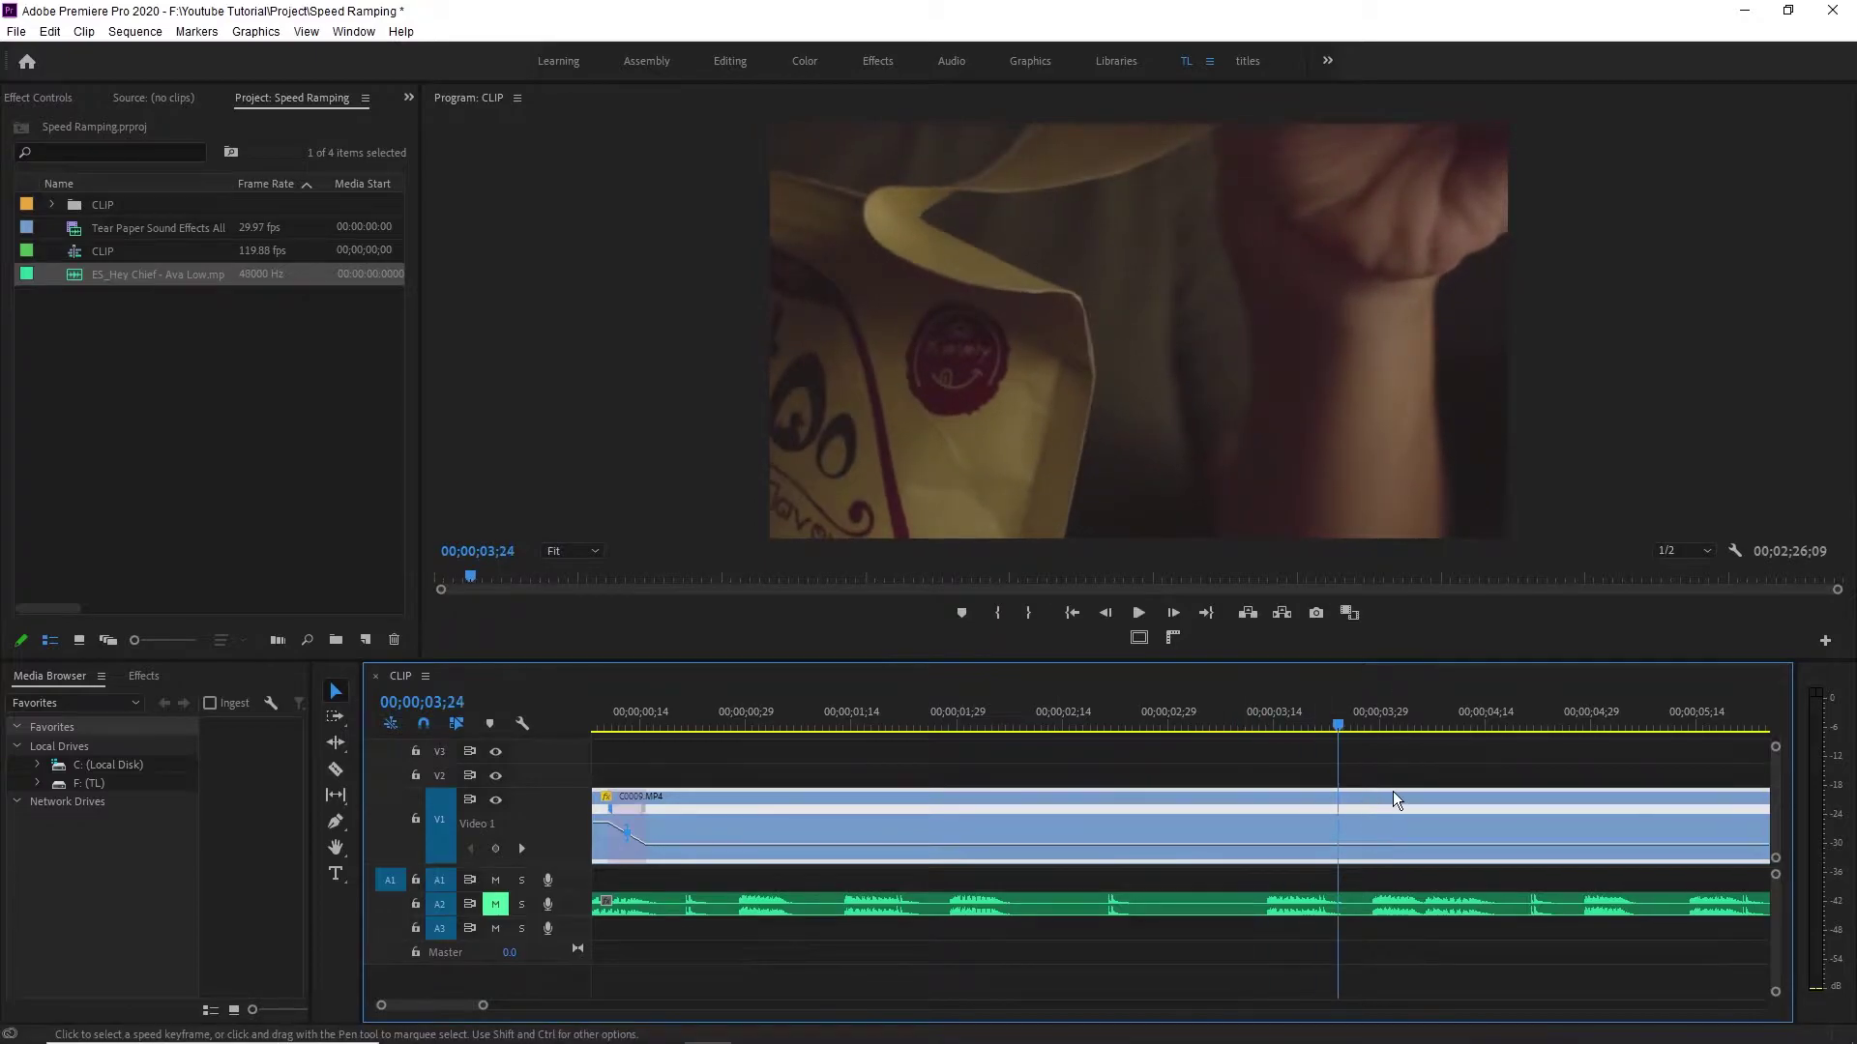
Add a second speed keyframe to C0009.MP4 at 00;00;03;24 and speed up the section after it.
key("minus")
key("minus")
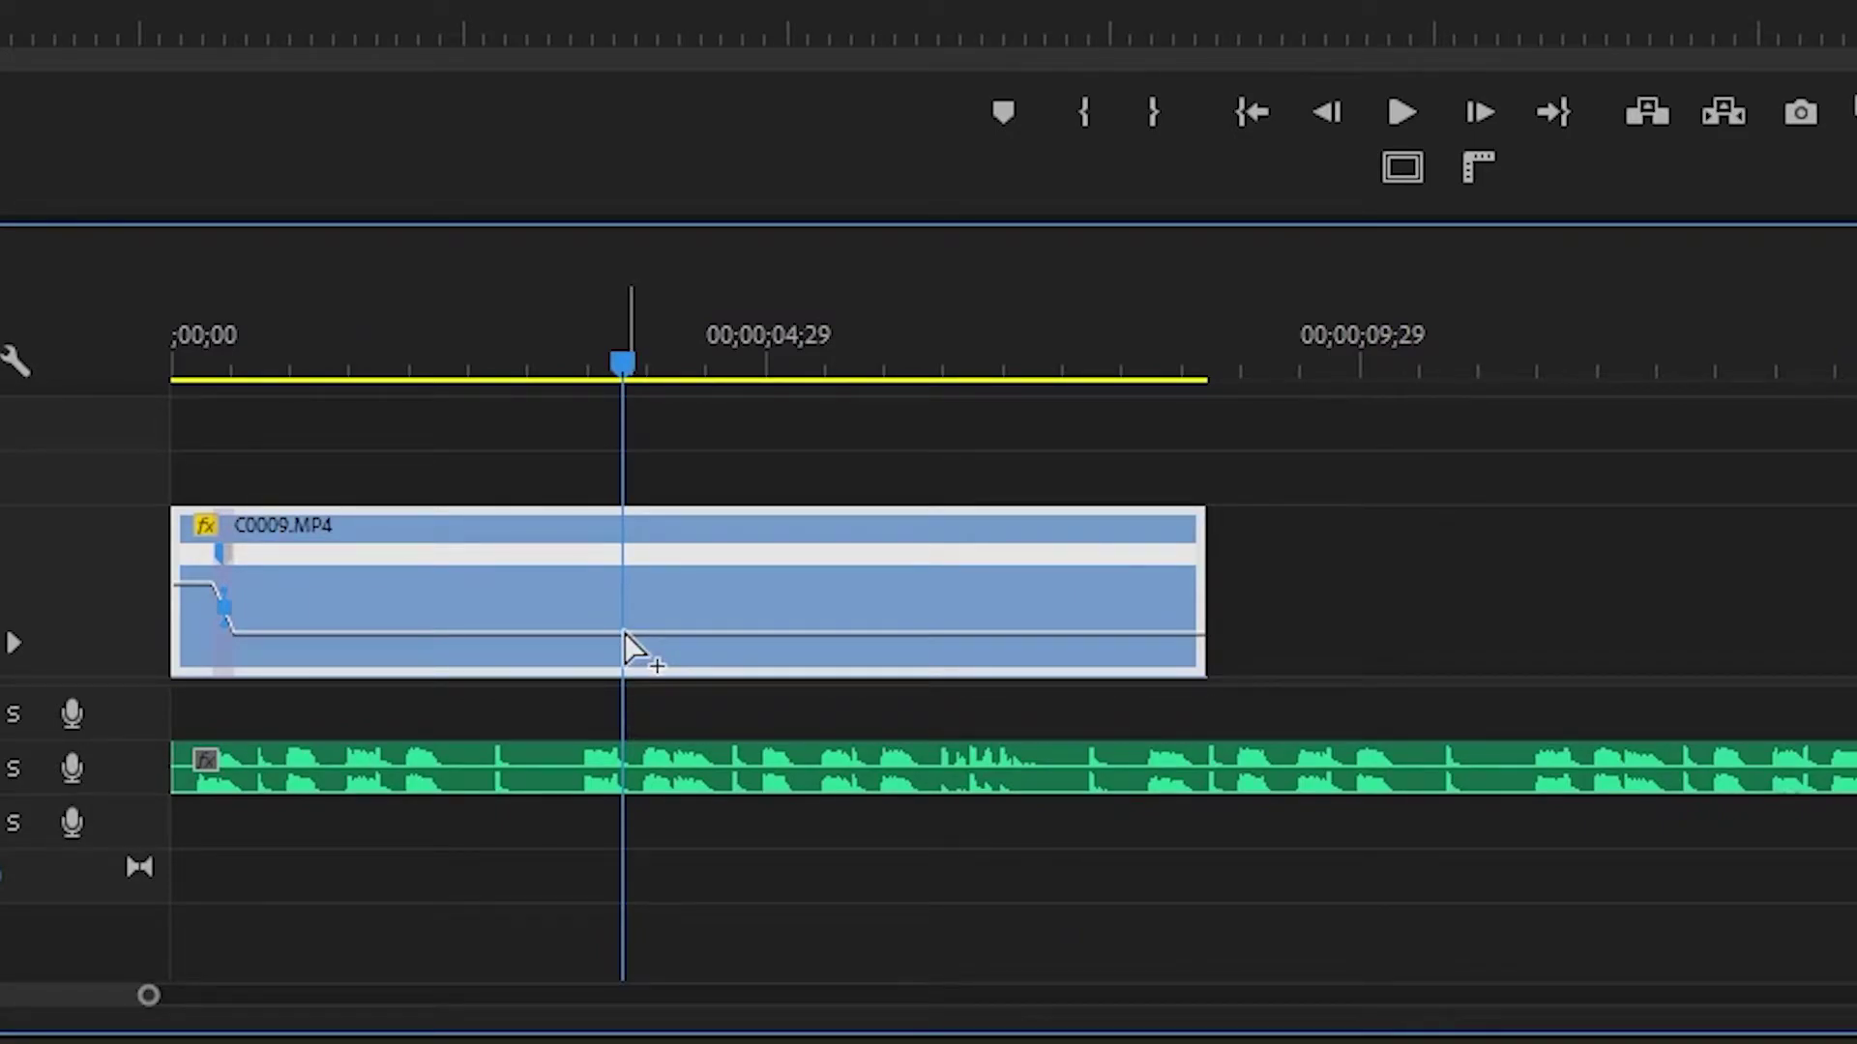
left_click(625, 633, "ctrl")
left_click_drag(747, 633, 747, 568)
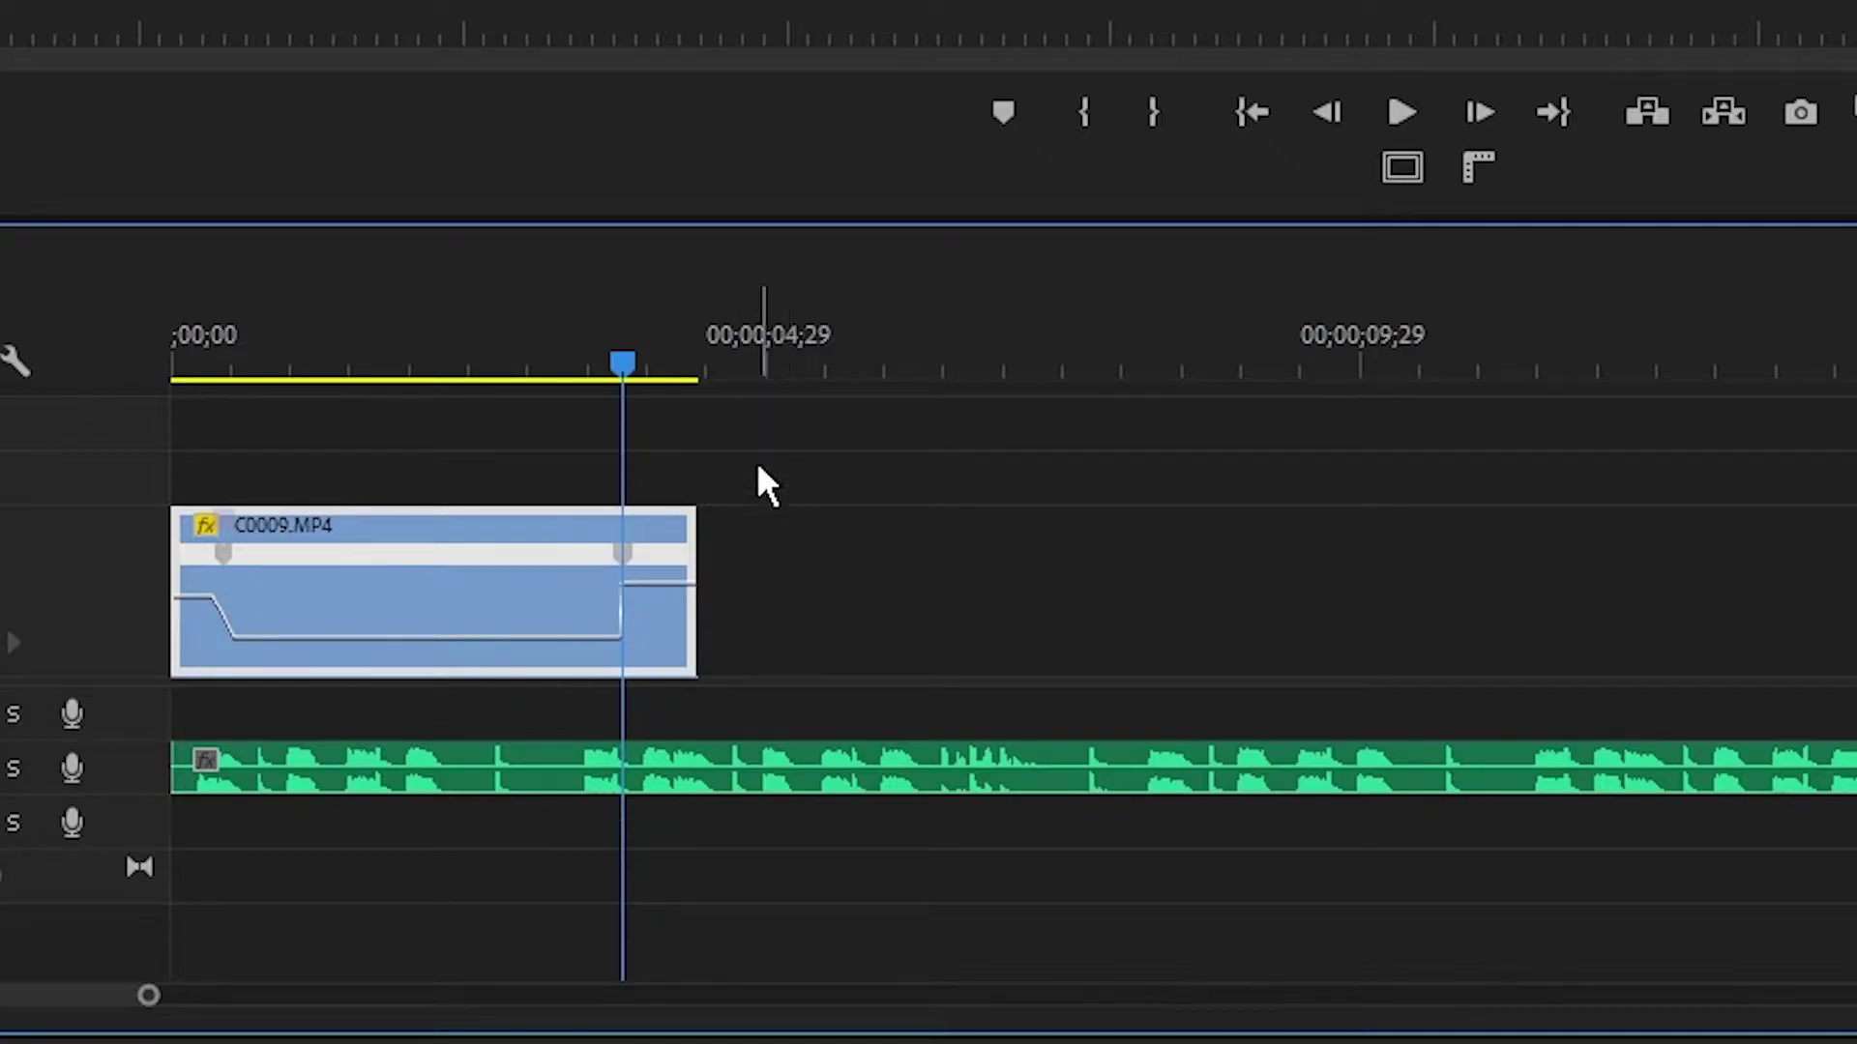
Split the second speed keyframe of C0009.MP4 into a gradual ramp up to the faster end section.
key("=")
key("=")
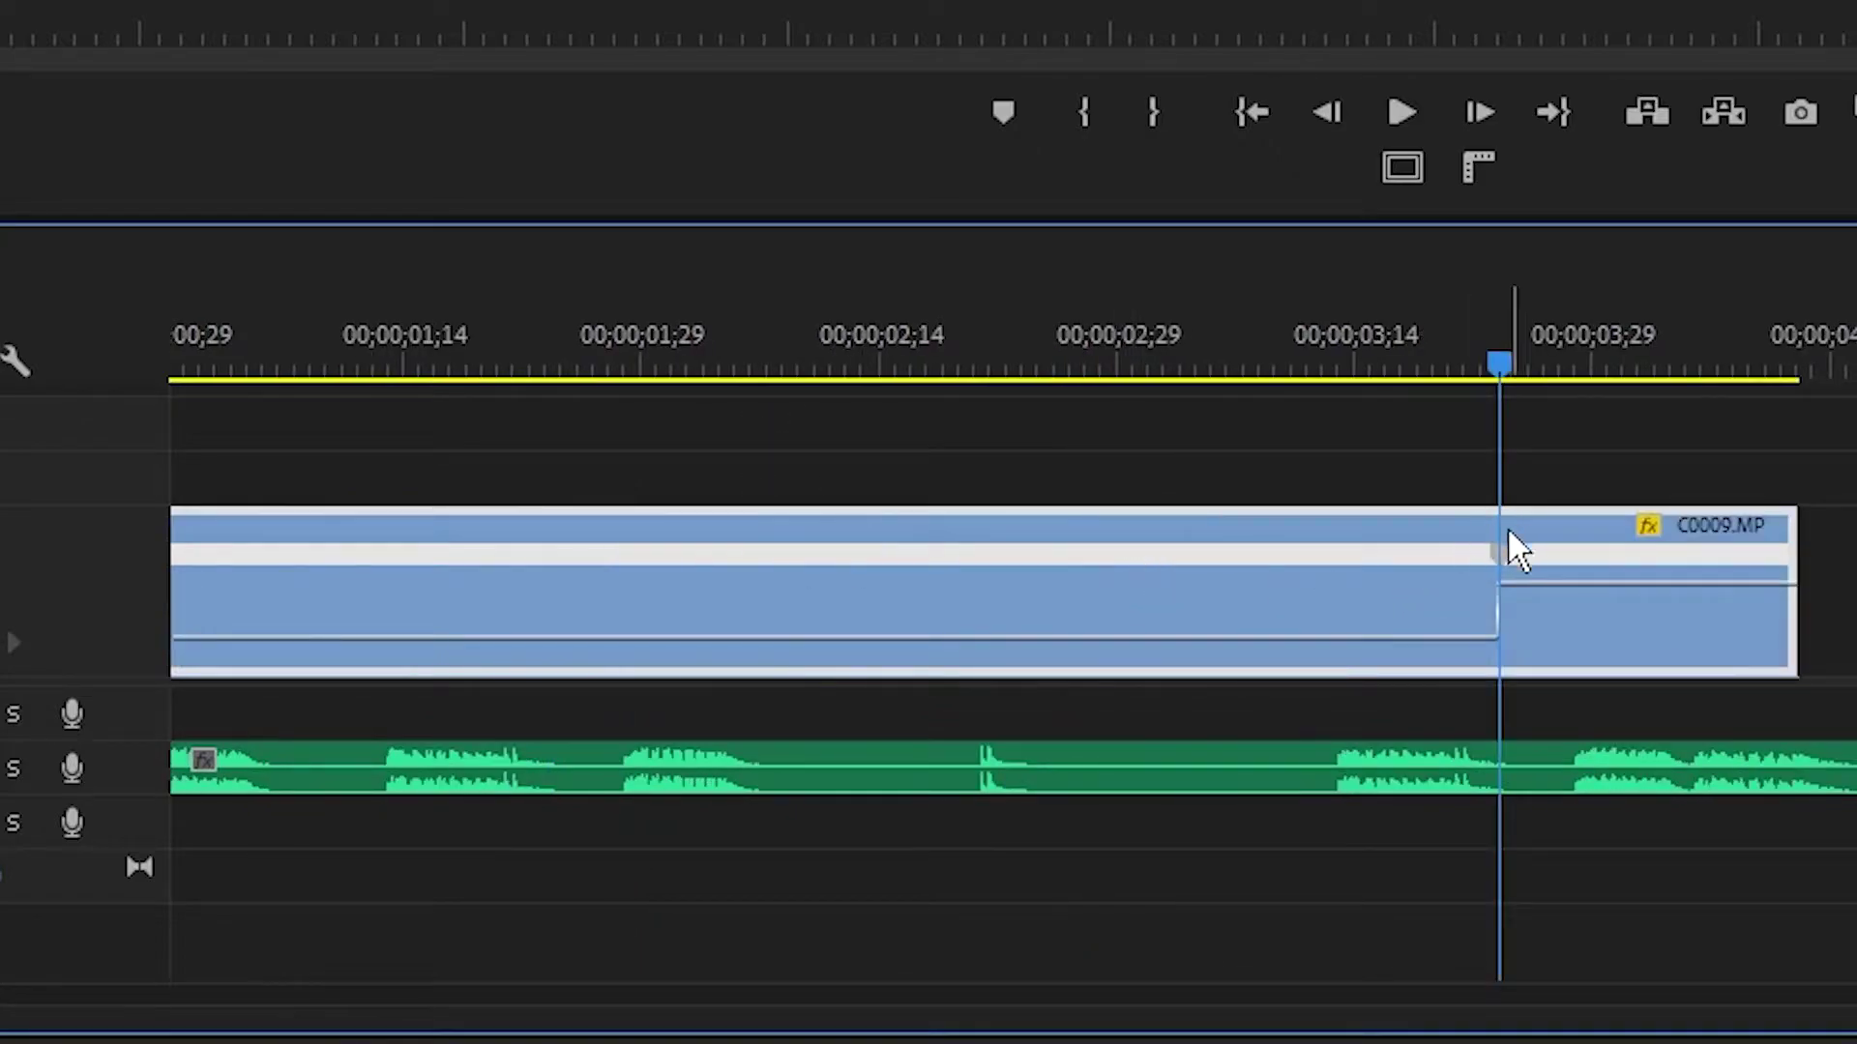
left_click_drag(1512, 549, 1566, 544)
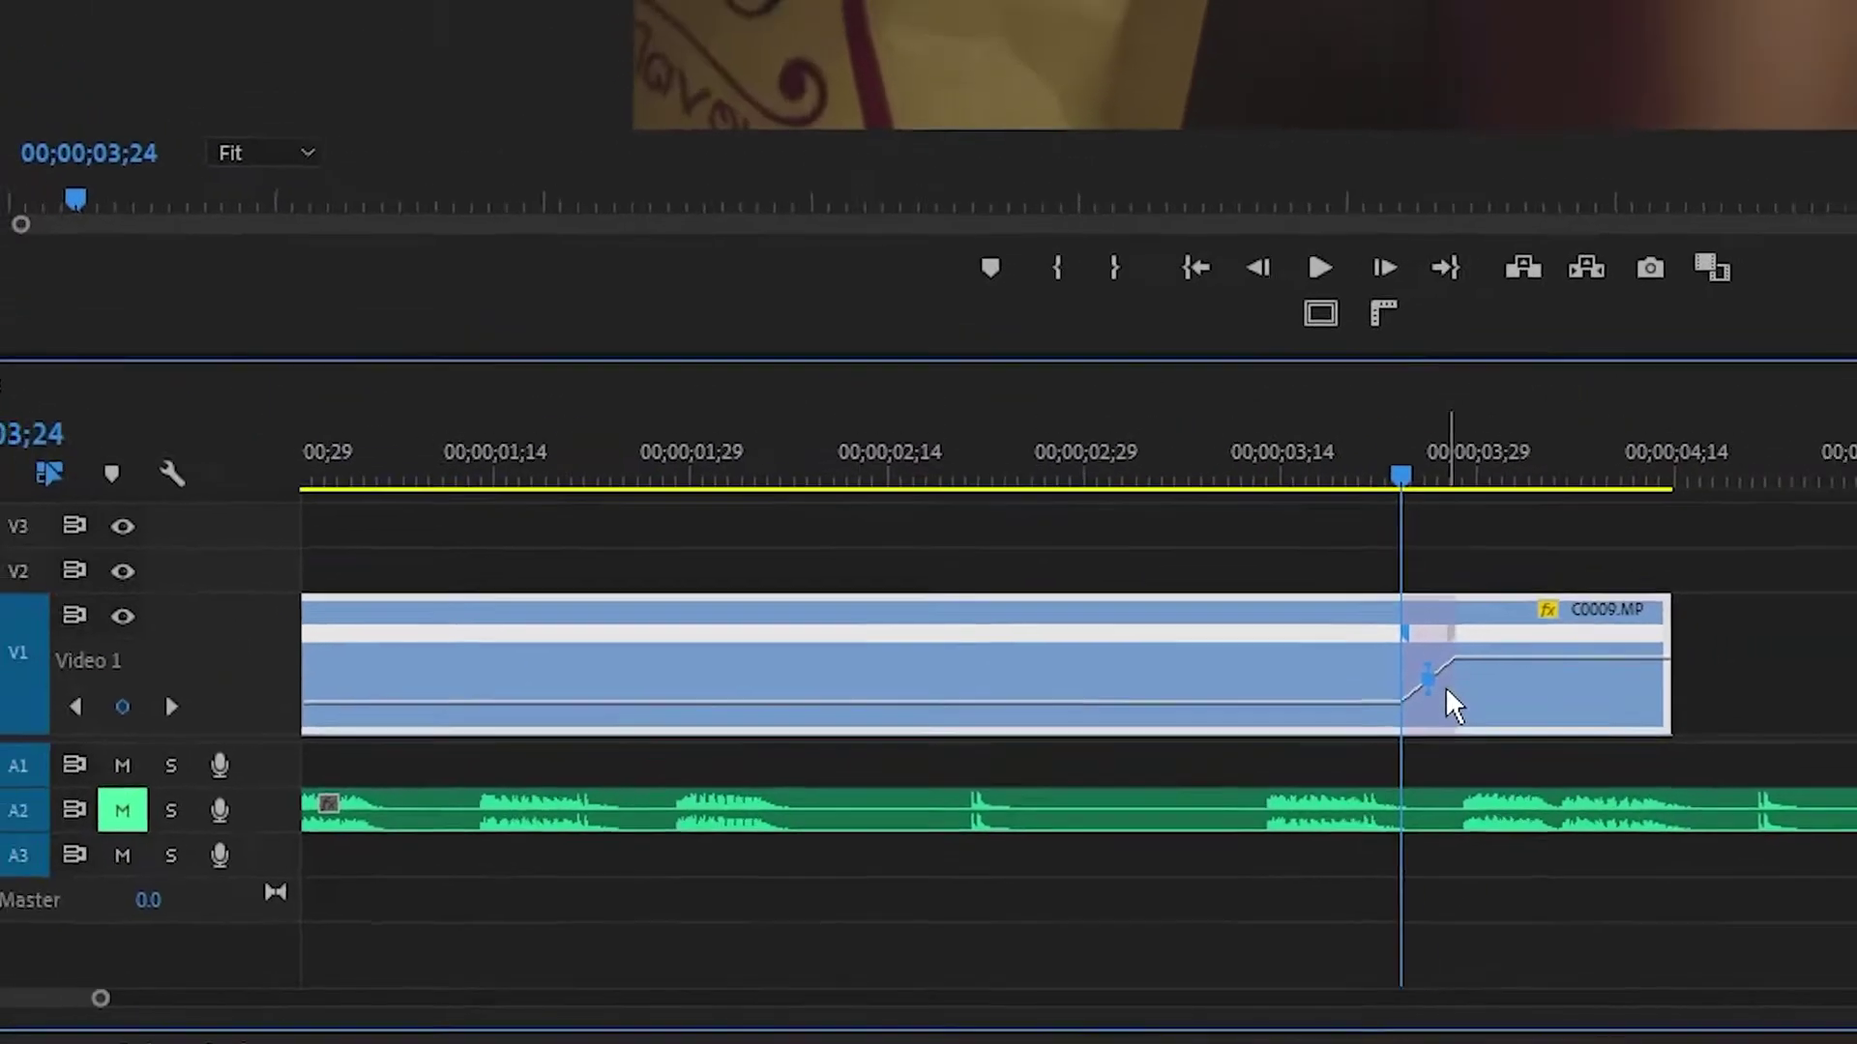
Raise the playback speed of the final section of C0009.MP4 further.
key("minus")
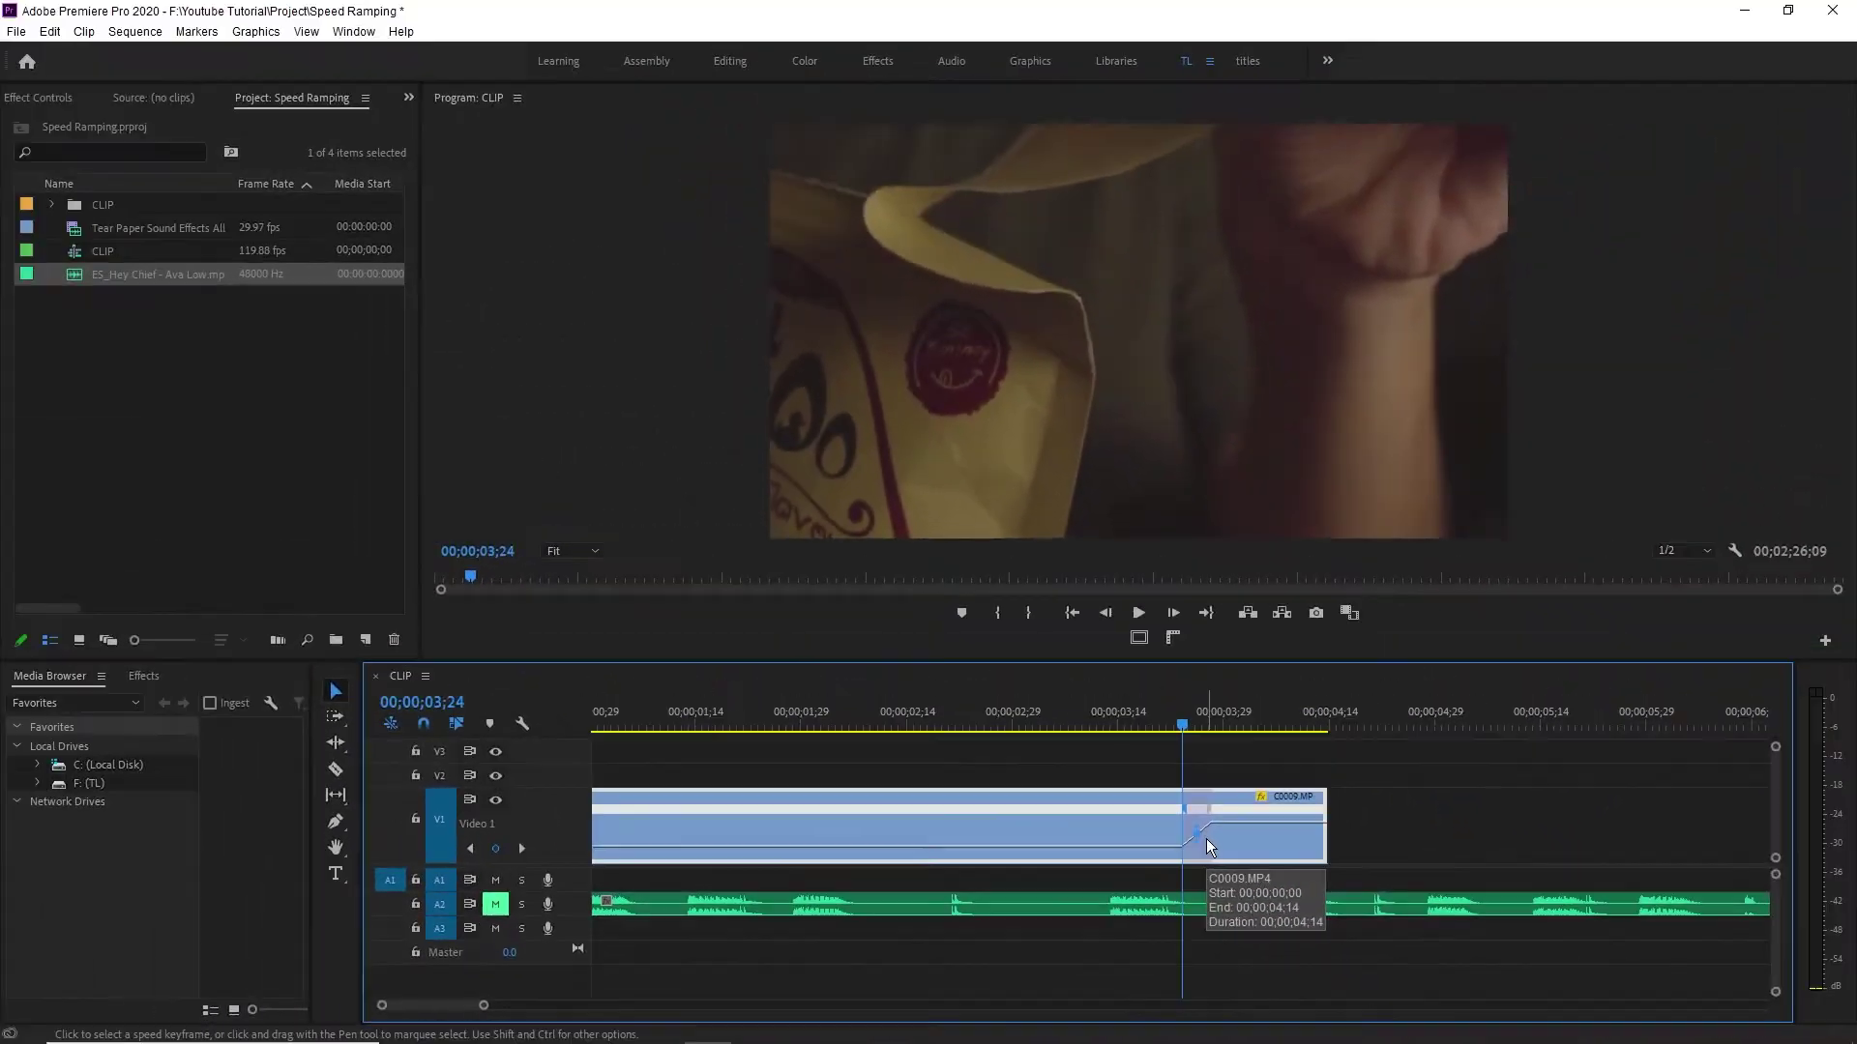
left_click_drag(989, 718, 1057, 723)
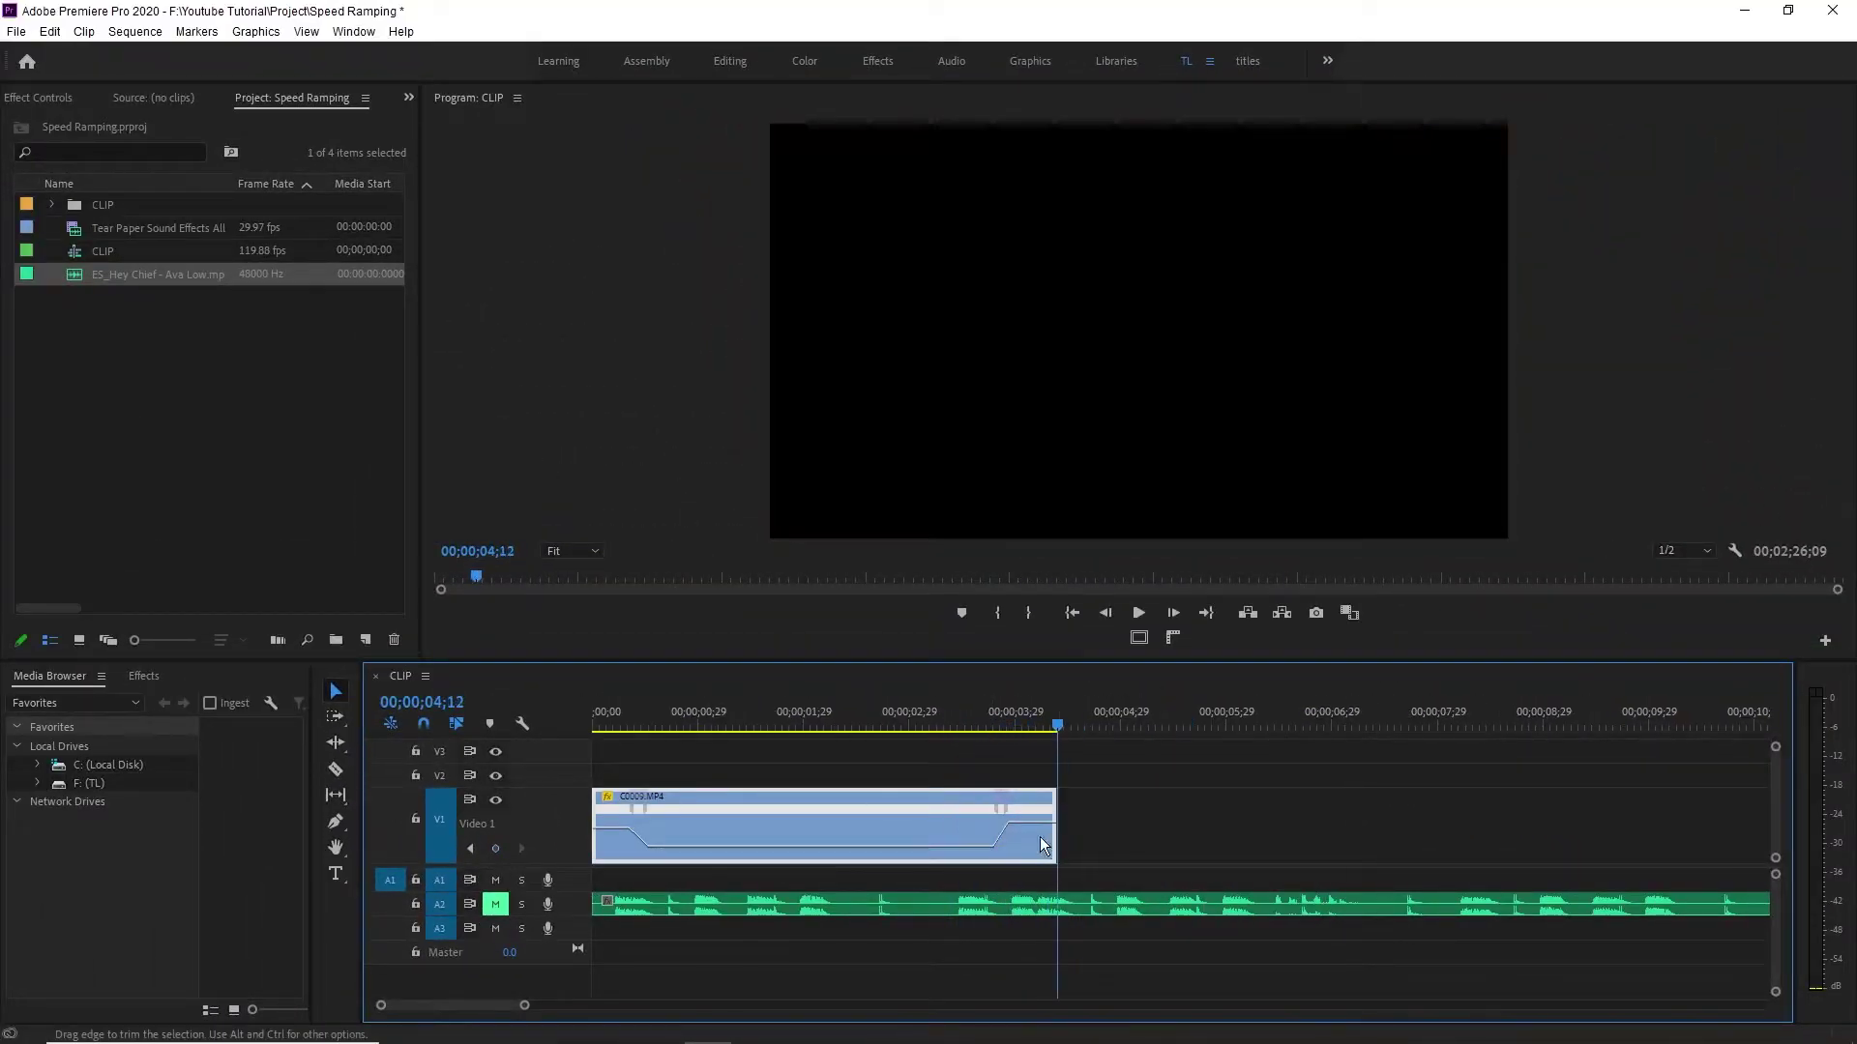
mouse_move(1029, 820)
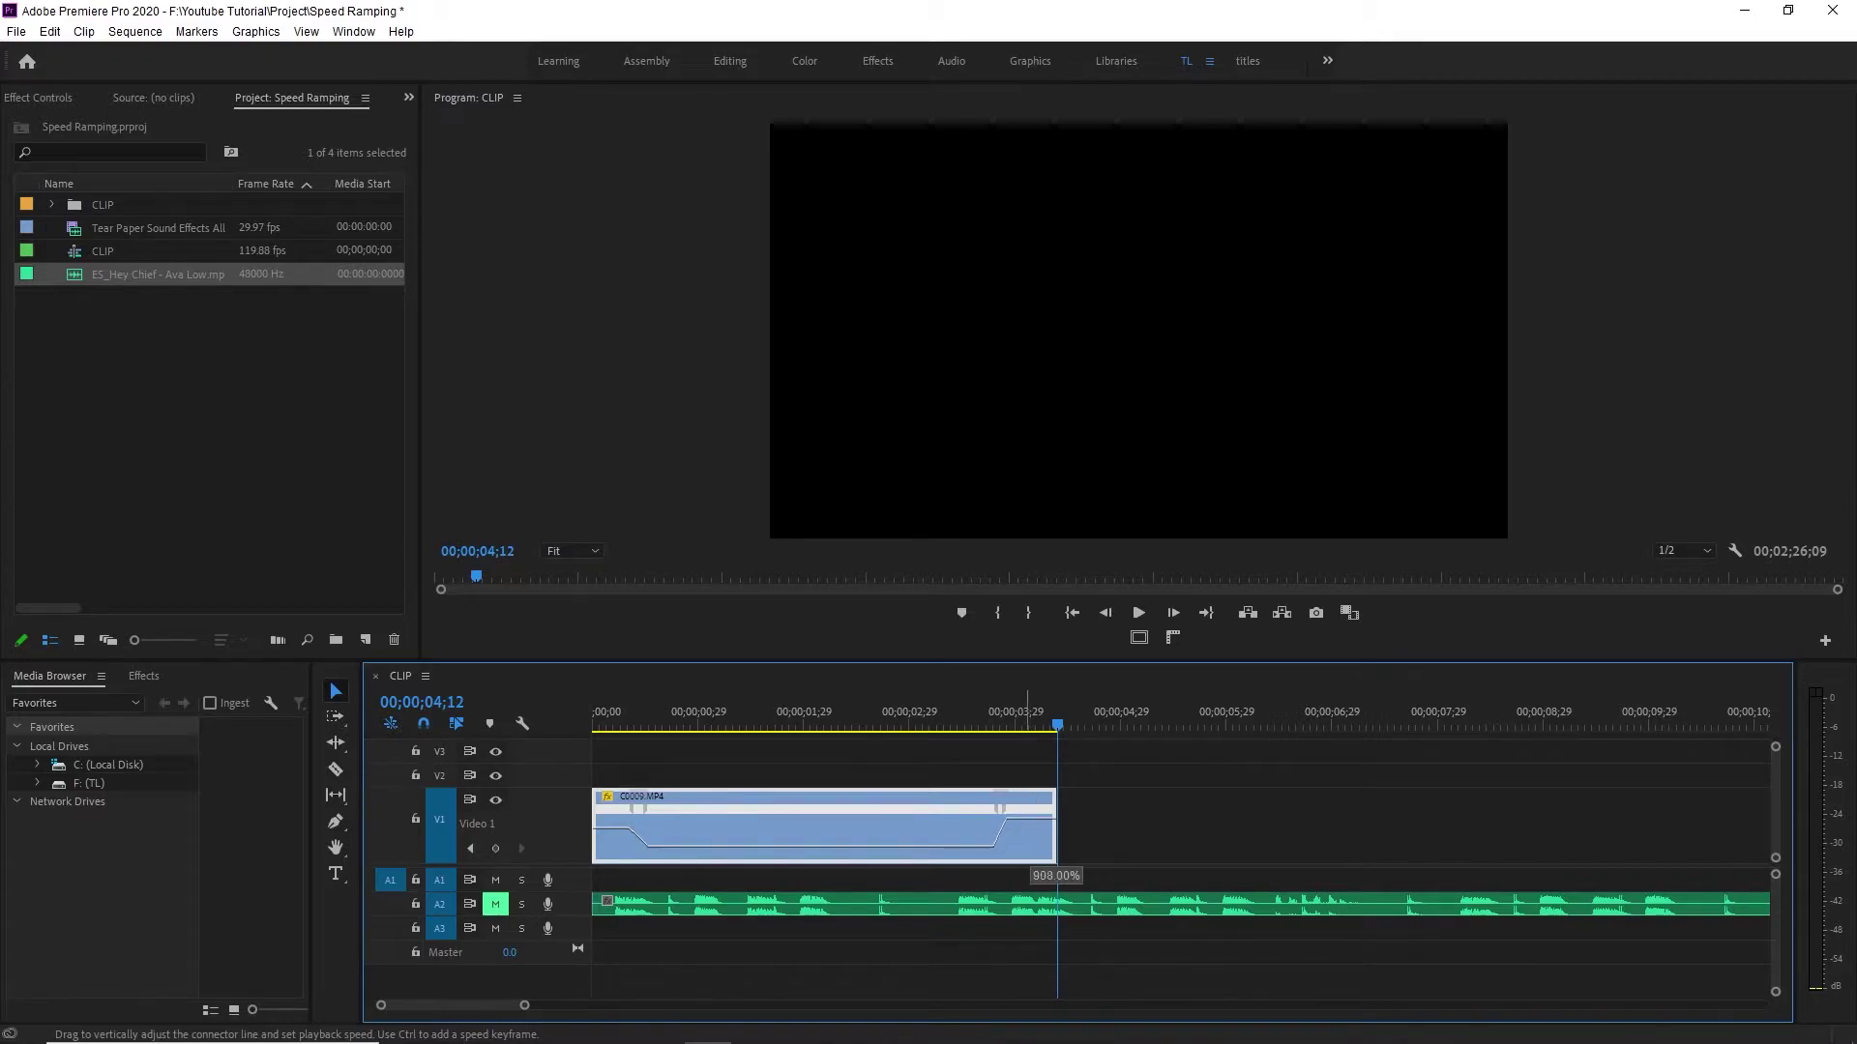
left_click_drag(1029, 815, 1029, 810)
Play back the end of C0009.MP4 and the whole clip from the start to check both speed ramps.
key("space")
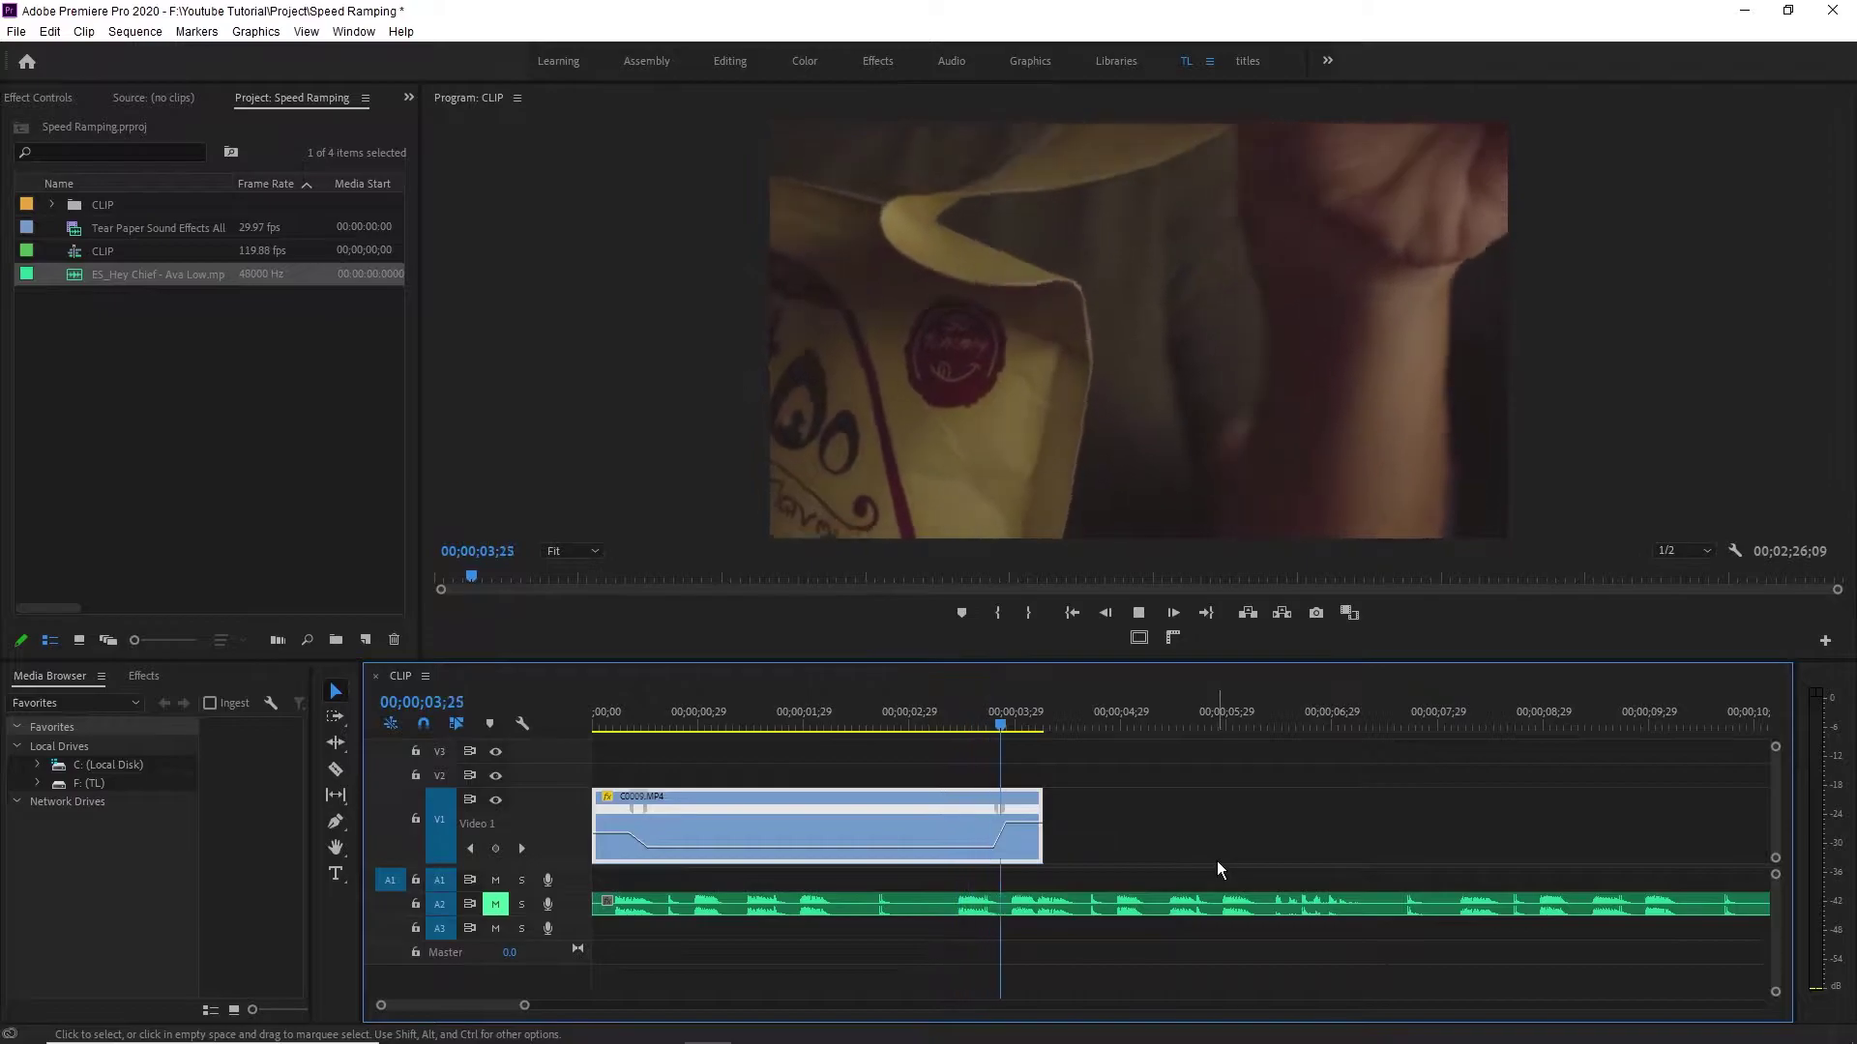
left_click(1008, 735)
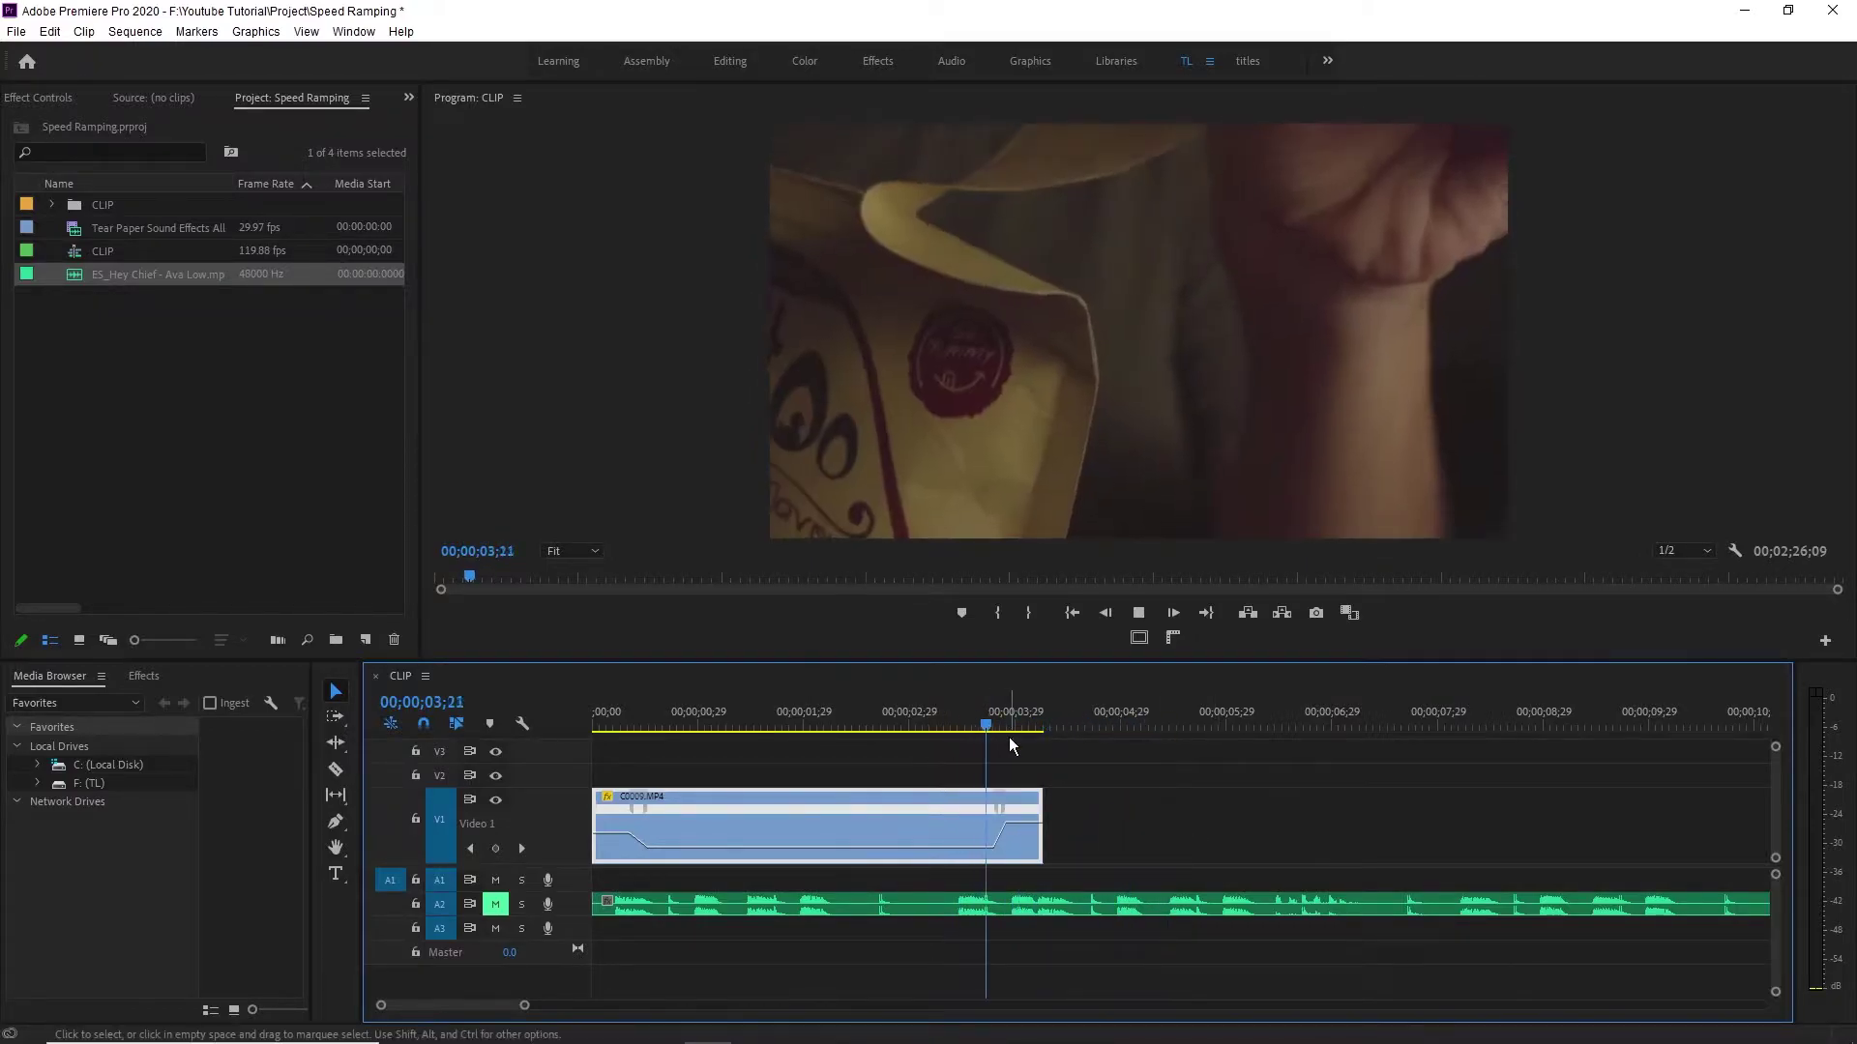
key("space")
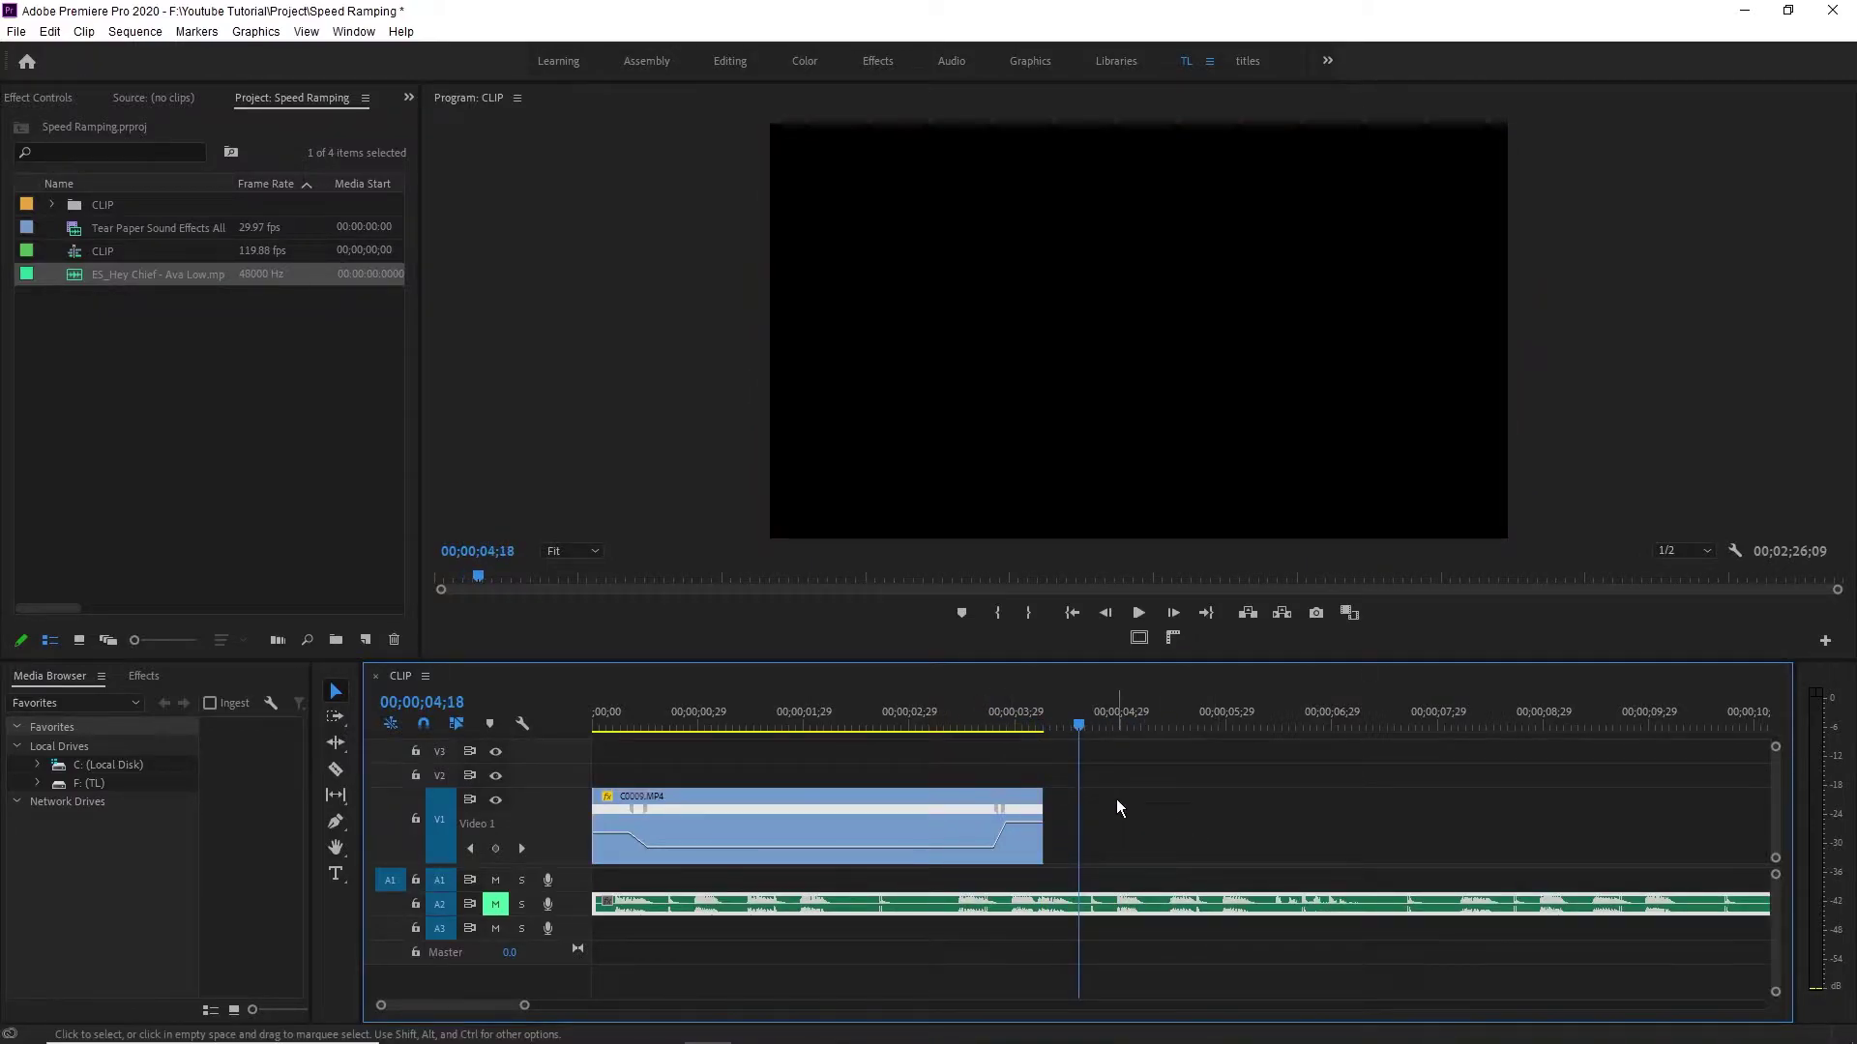
key("minus")
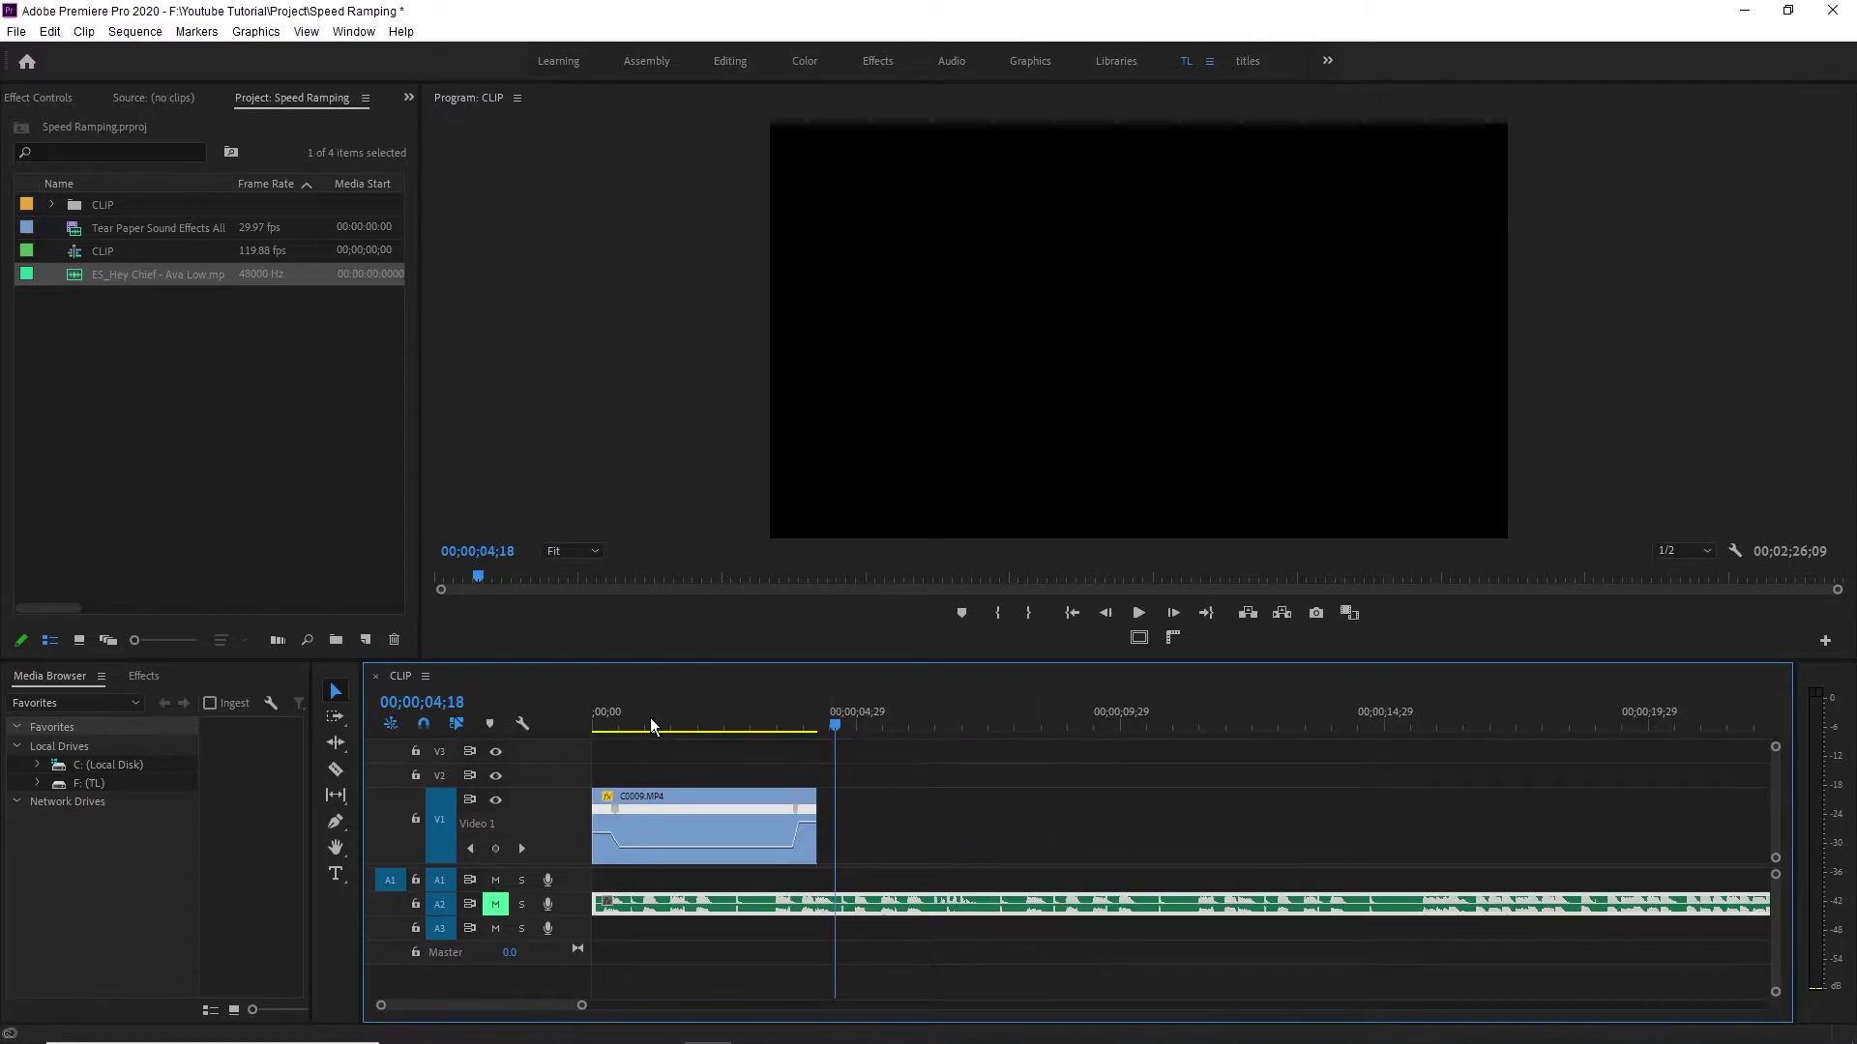
left_click_drag(659, 715, 577, 733)
key("space")
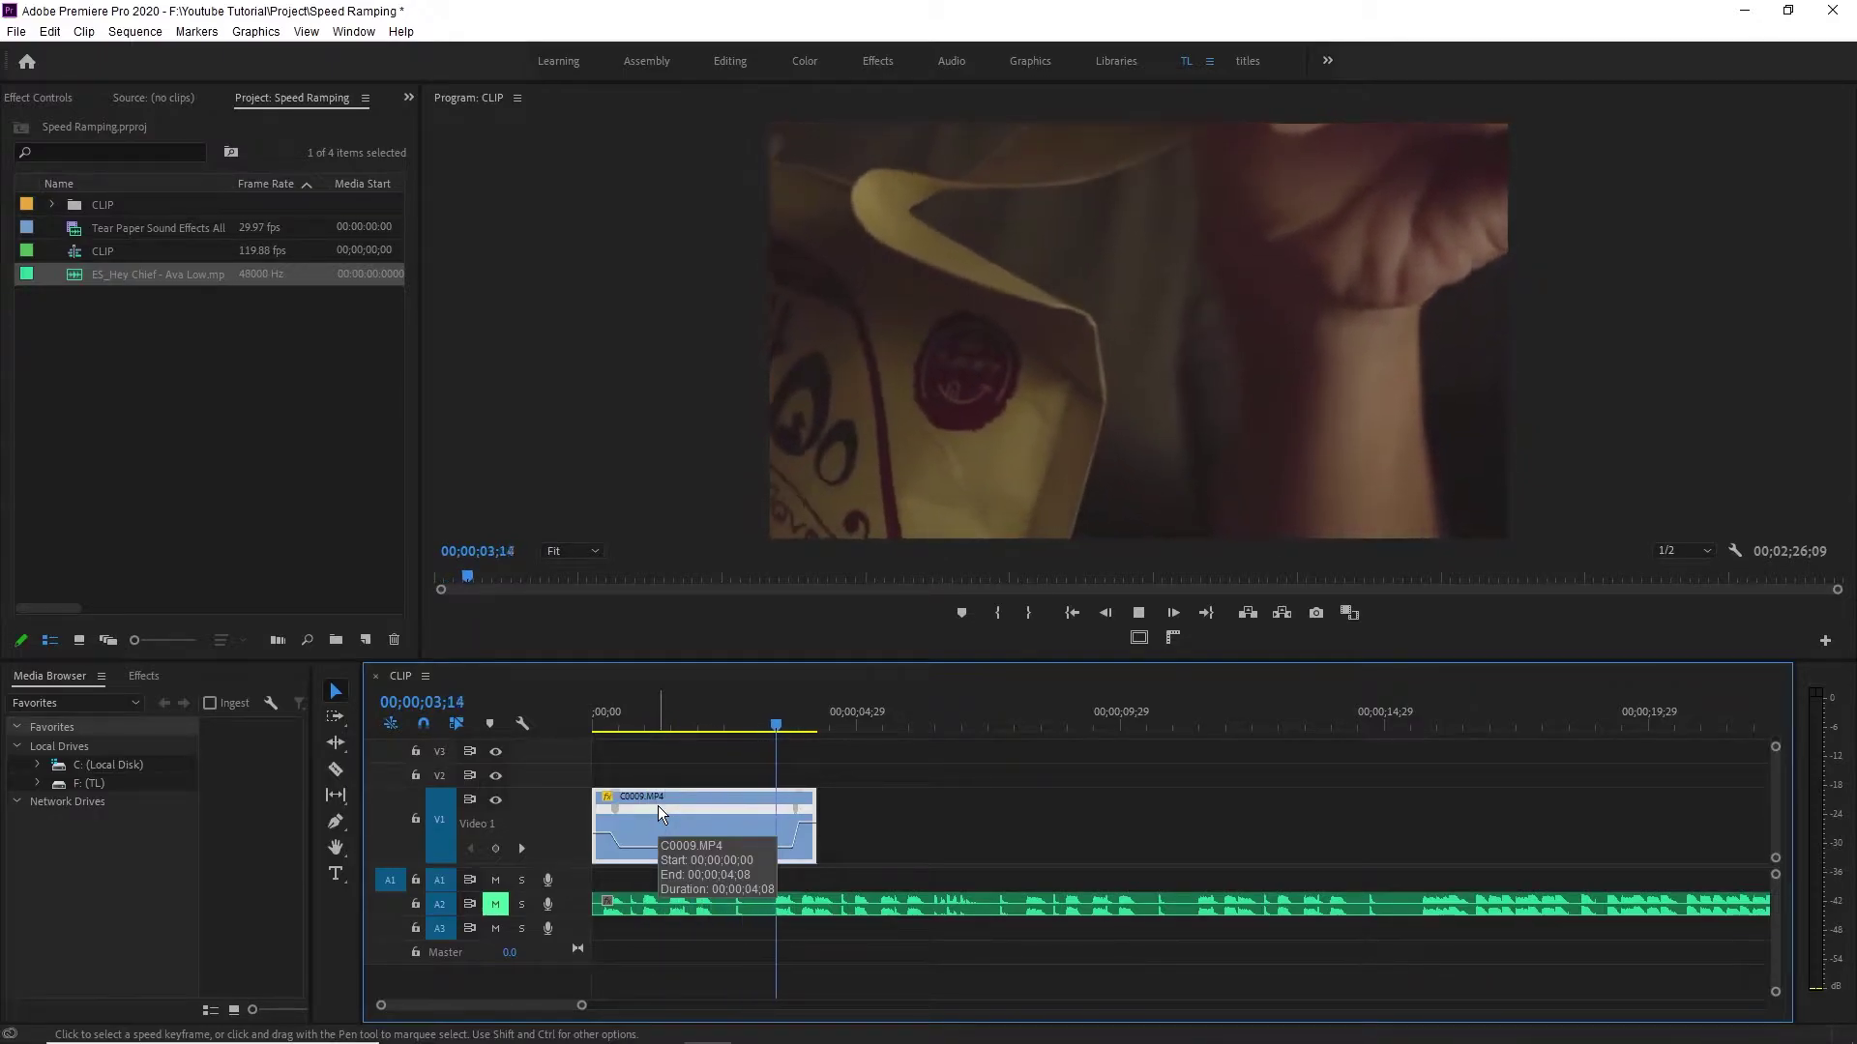
key("space")
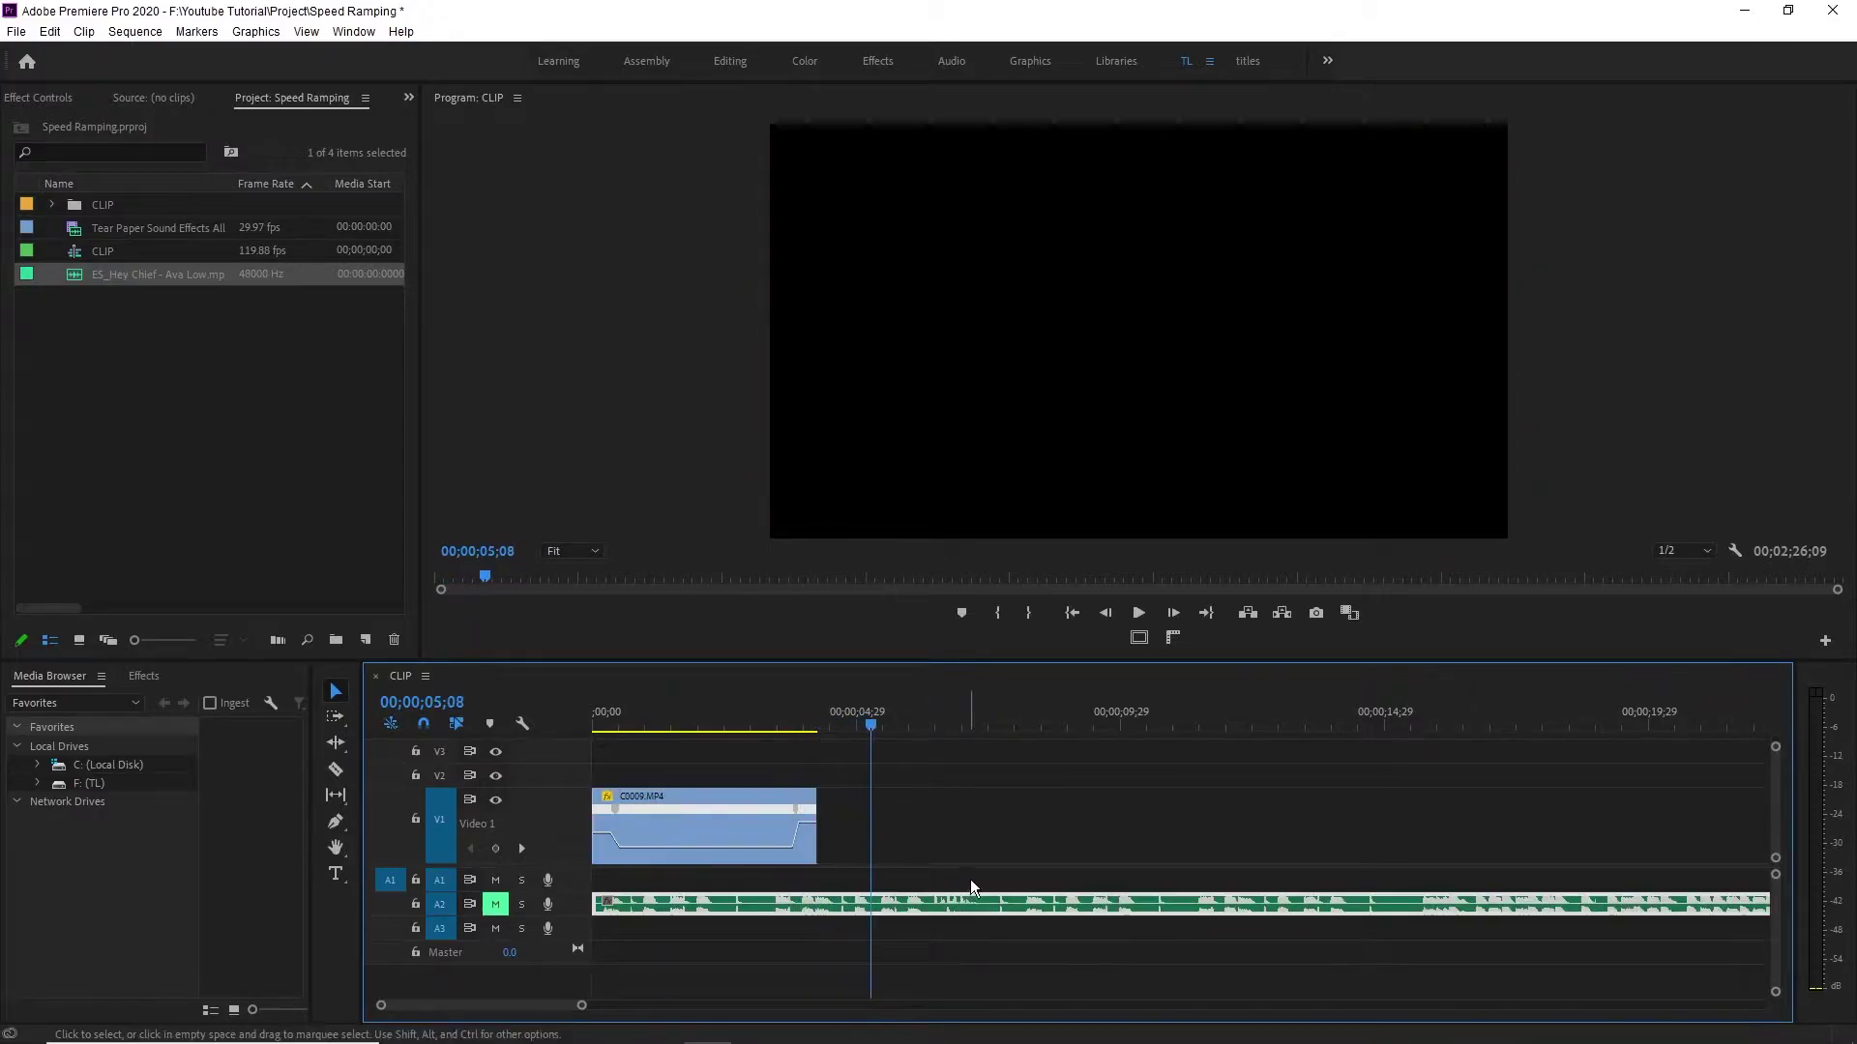
Move C0015.MP4 on V1 so that it starts directly at the end of C0009.MP4.
key("minus")
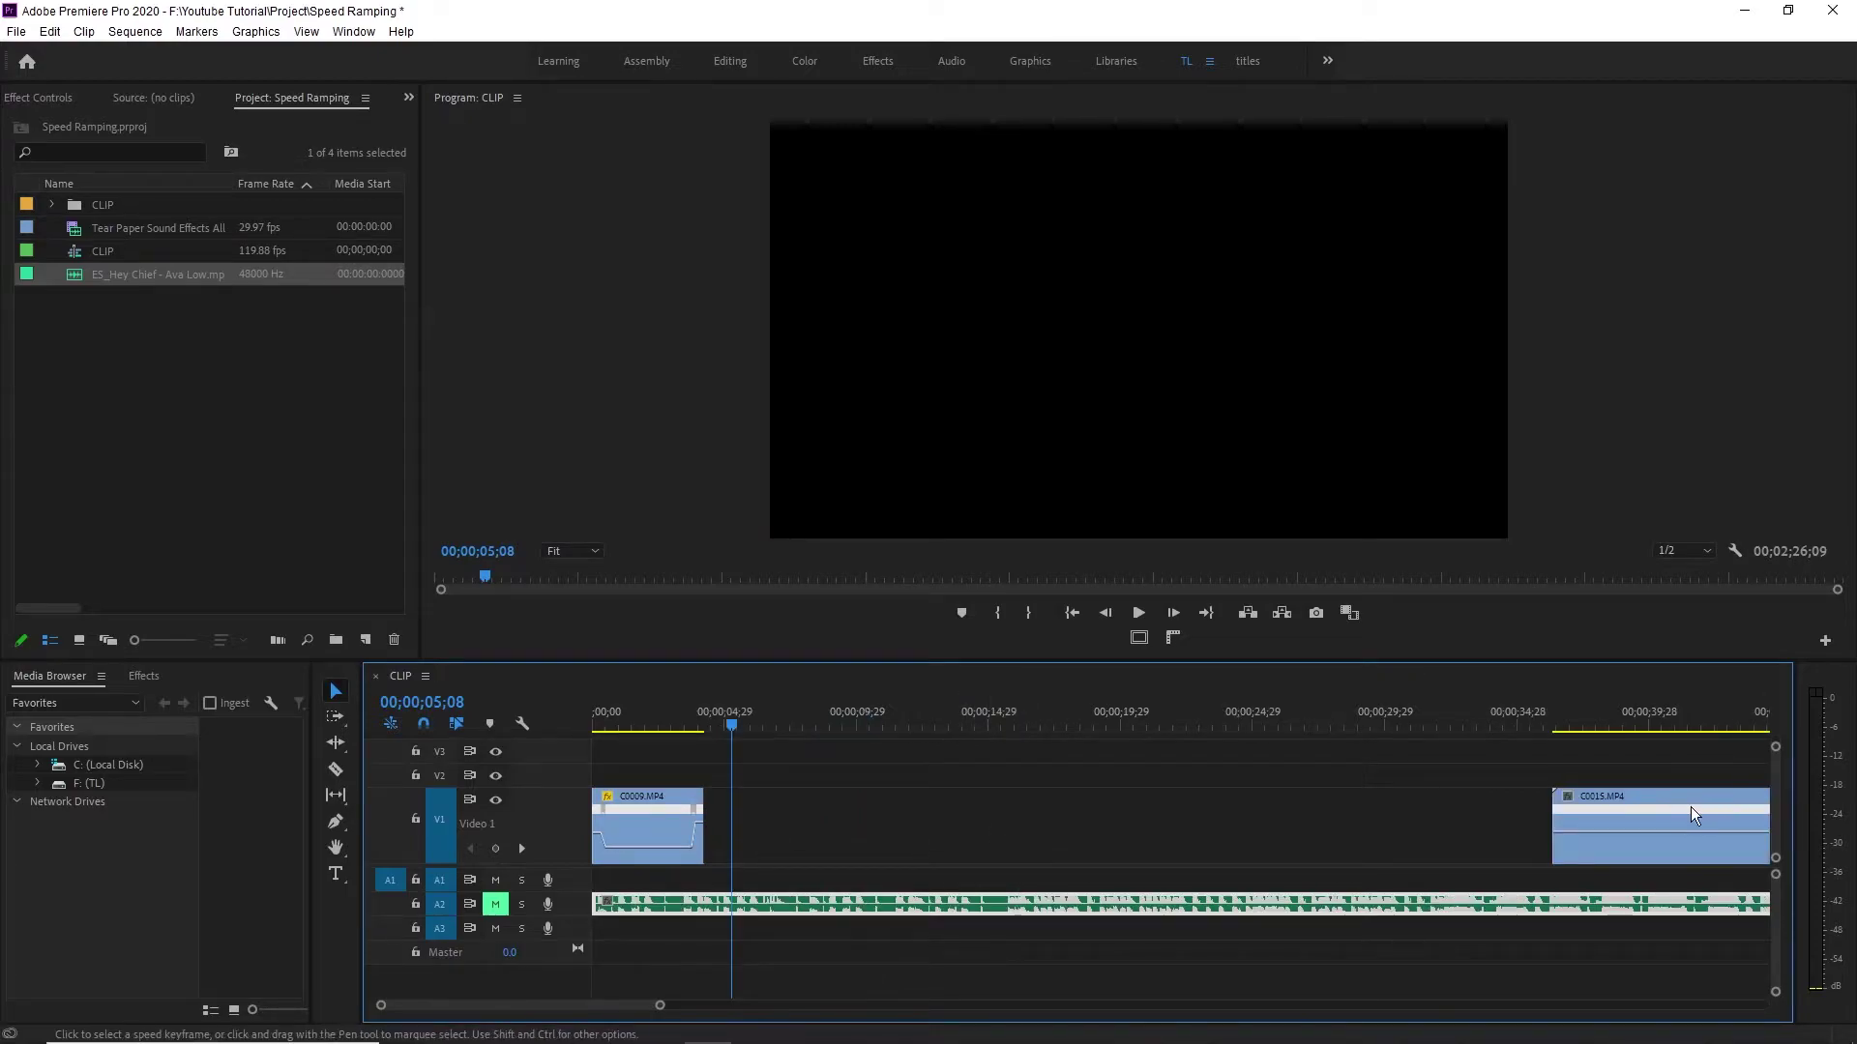
left_click_drag(1554, 815, 842, 821)
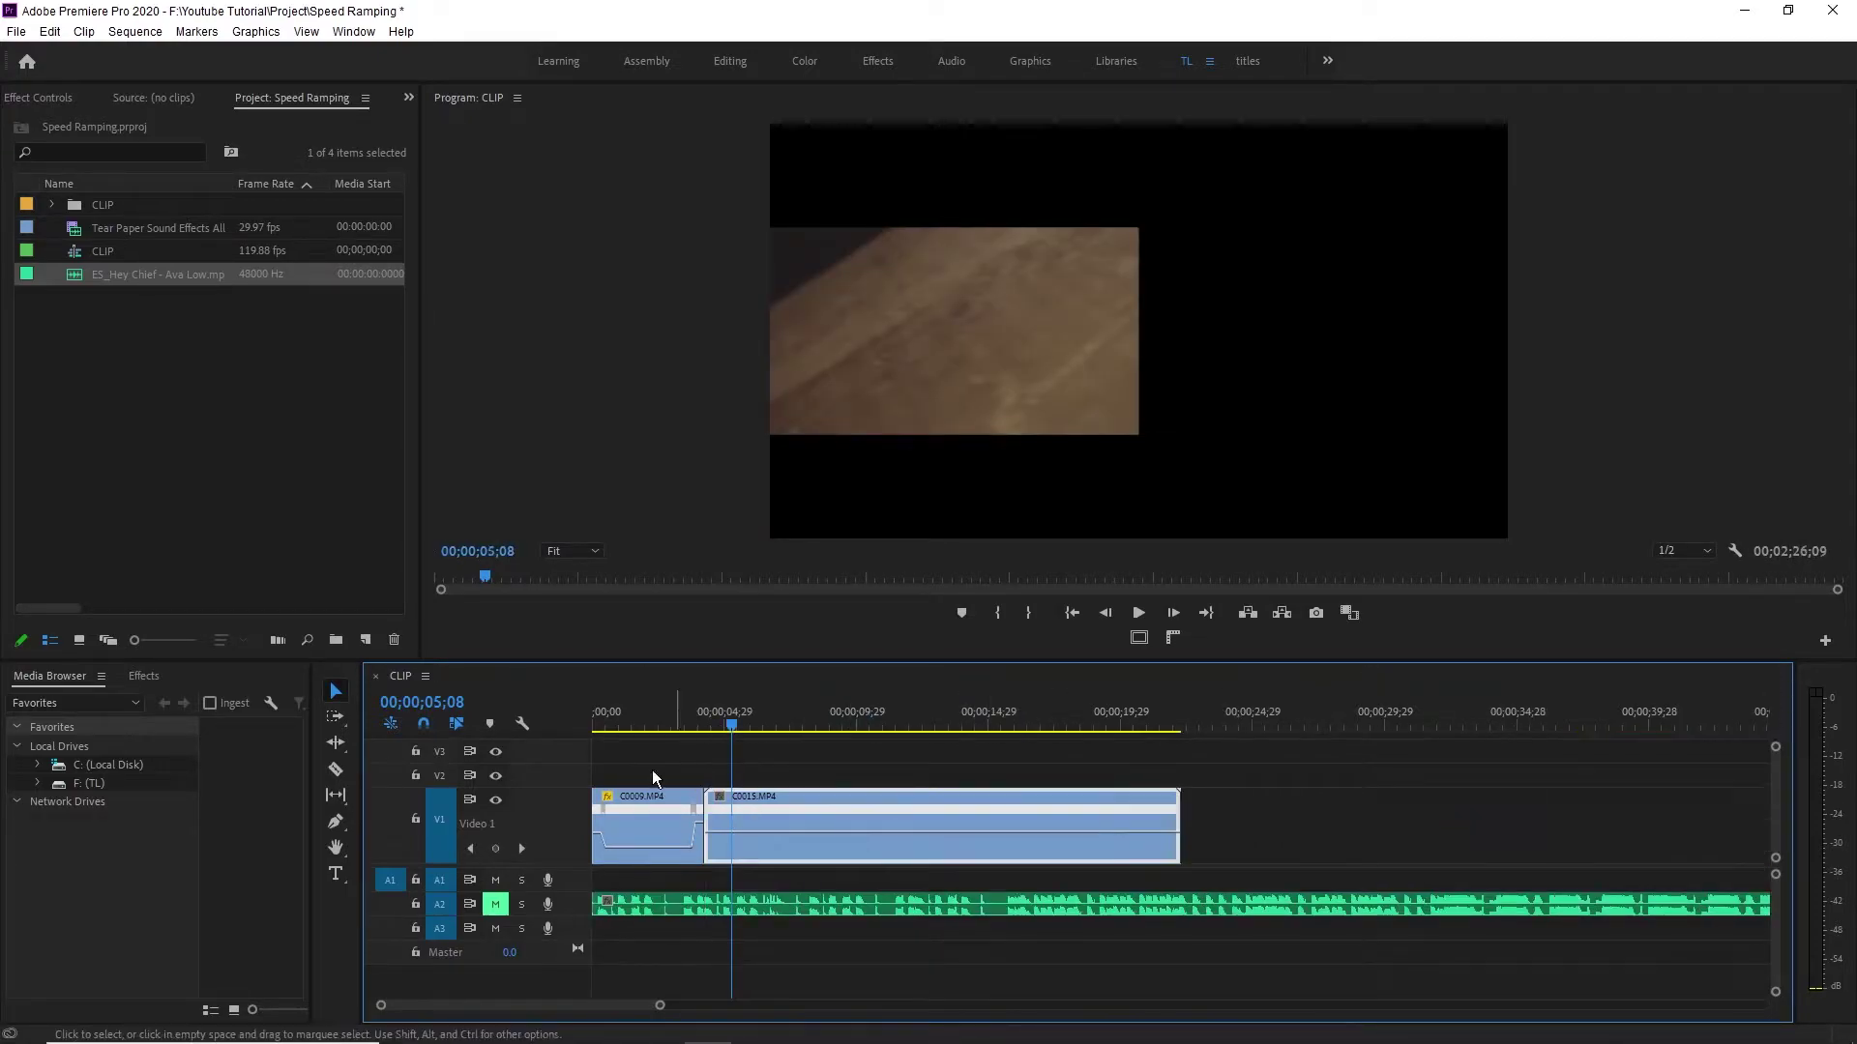
left_click(716, 729)
key("equal")
key("equal")
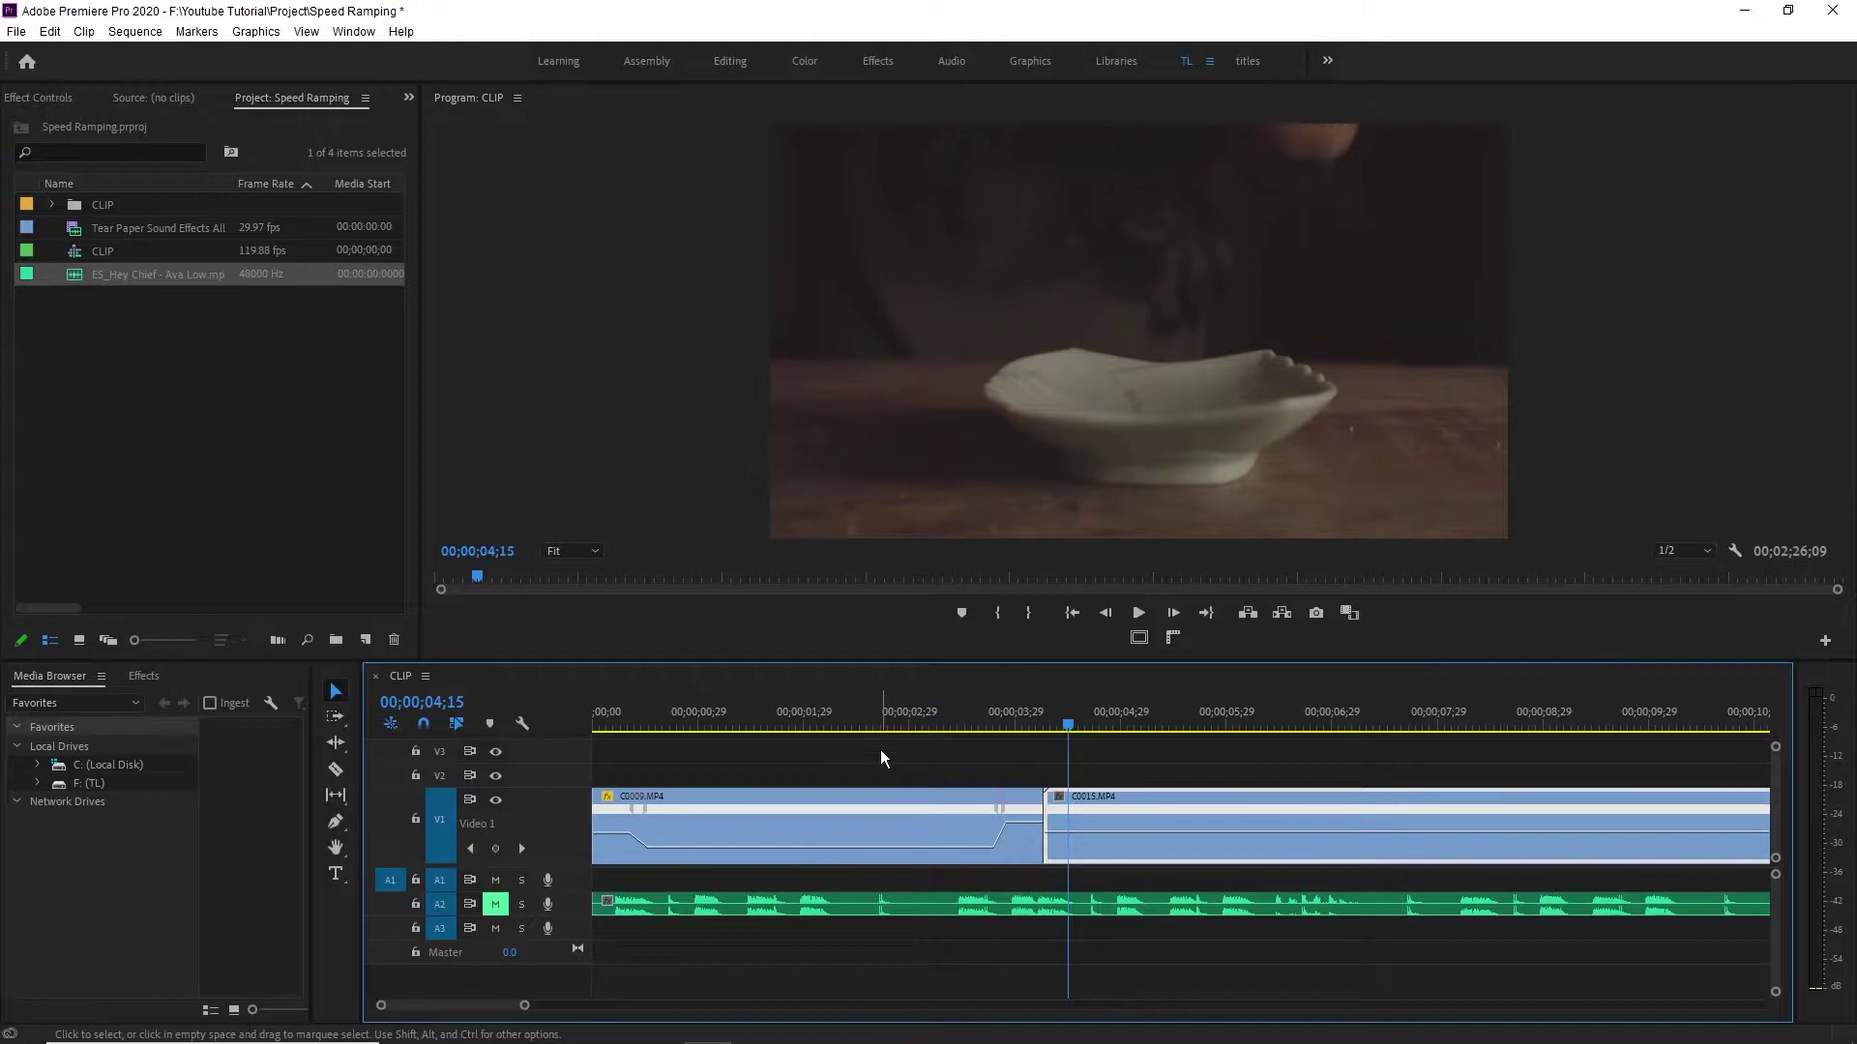
Trim the start of C0015.MP4 to 00;00;08;10 in the sequence.
key("minus")
key("minus")
left_click(732, 723)
left_click_drag(739, 721, 815, 727)
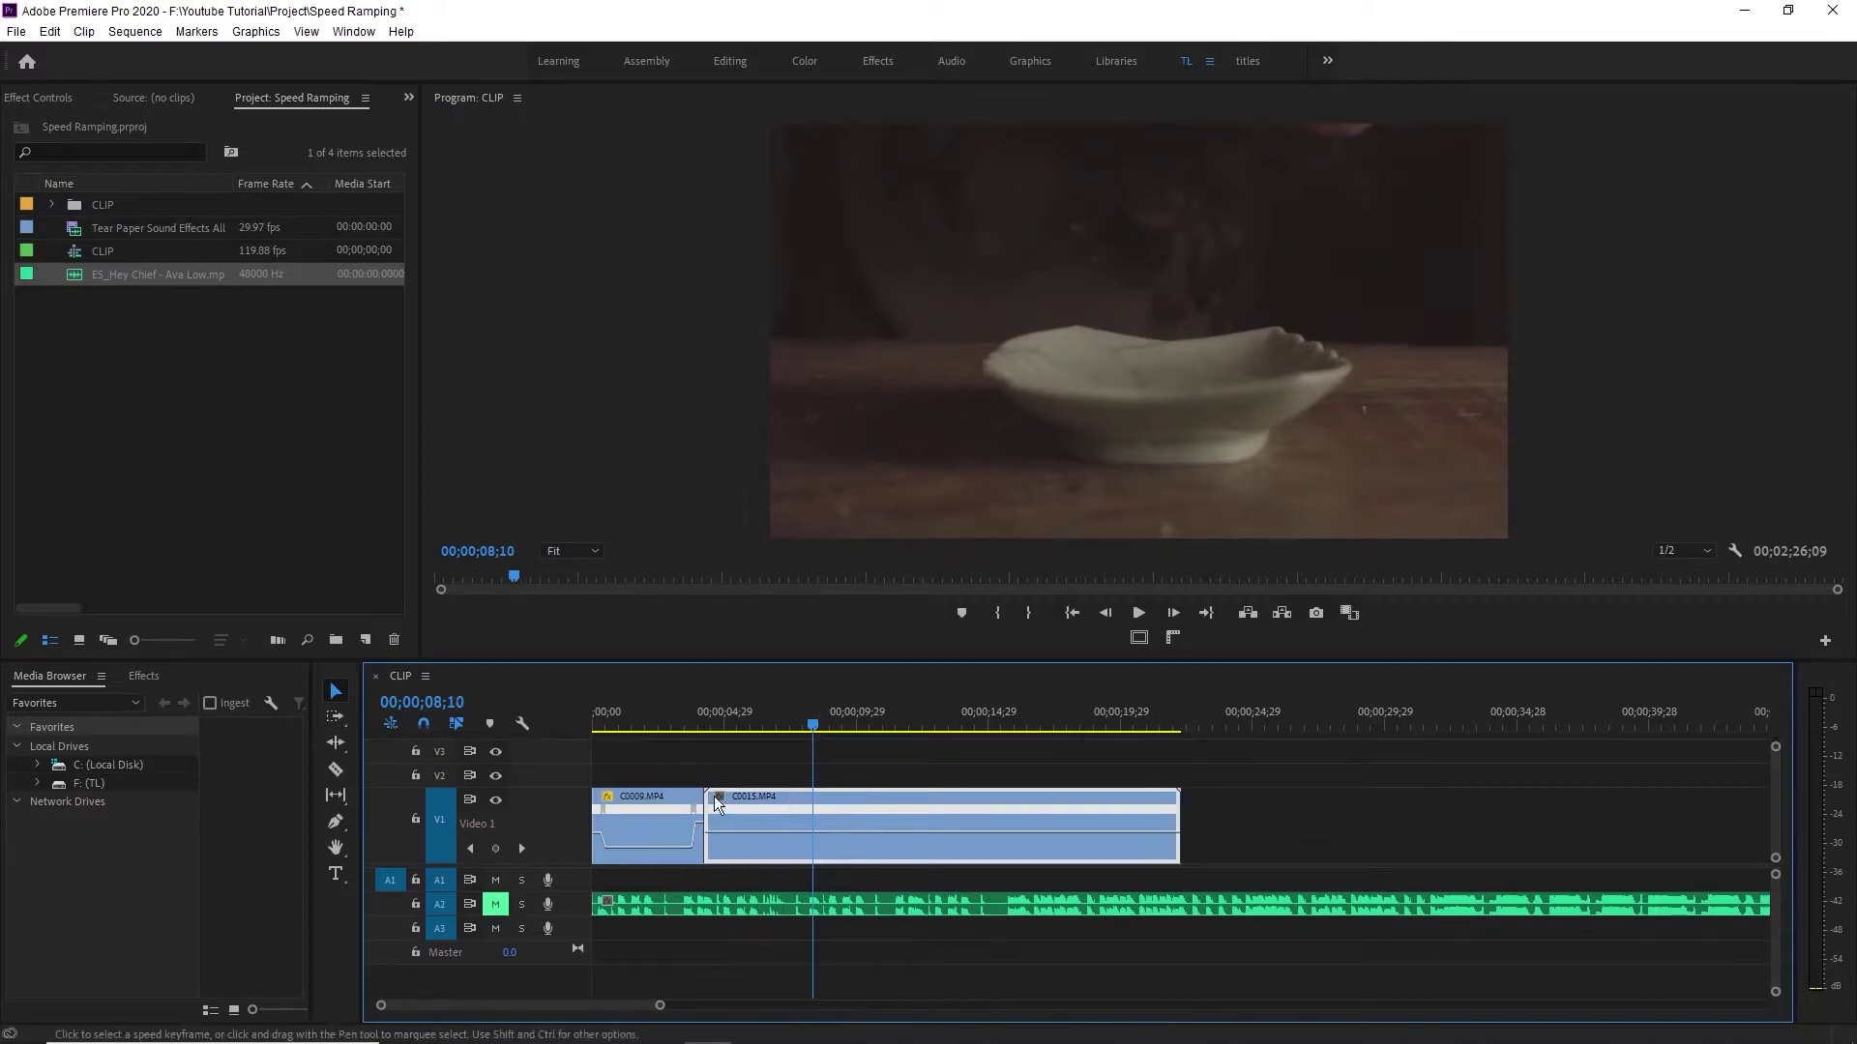
left_click_drag(707, 799, 813, 801)
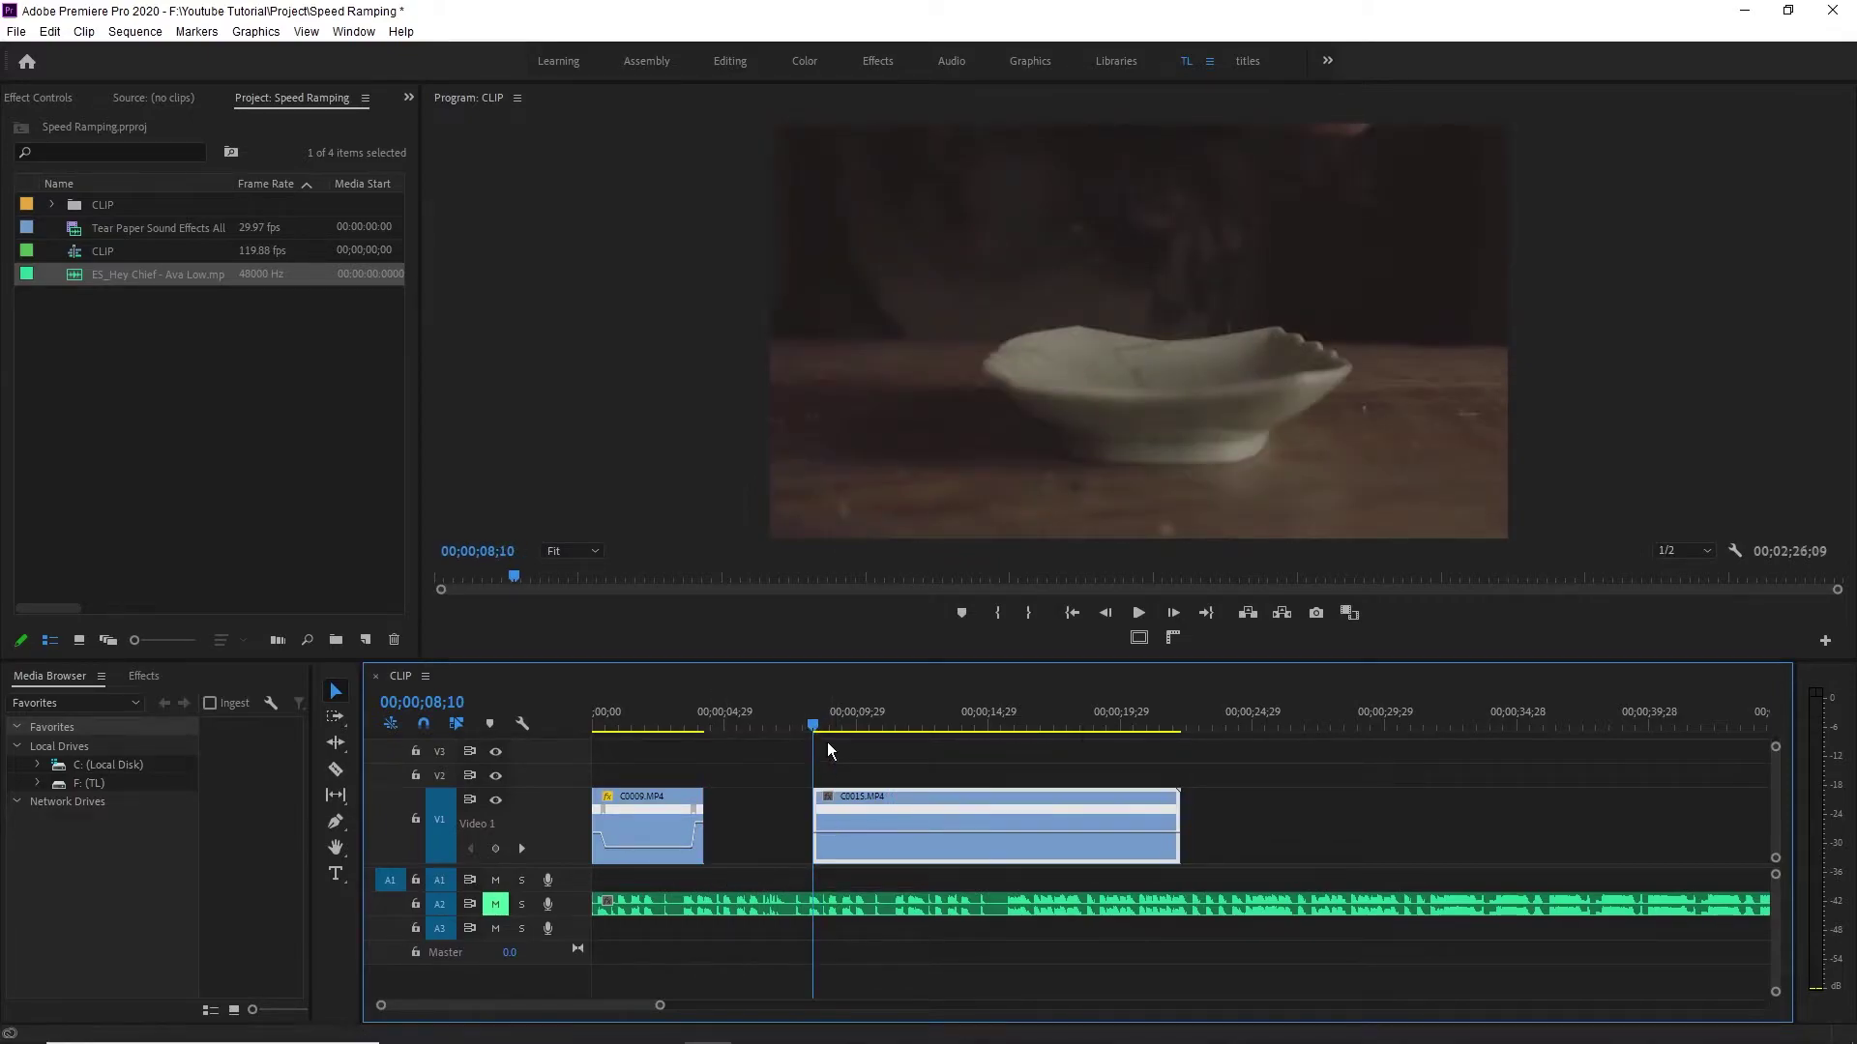
Trim the end of C0015.MP4 to 00;00;19;15 and move the clip to start directly at the end of C0009.MP4.
left_click(888, 718)
left_click_drag(890, 712, 1115, 731)
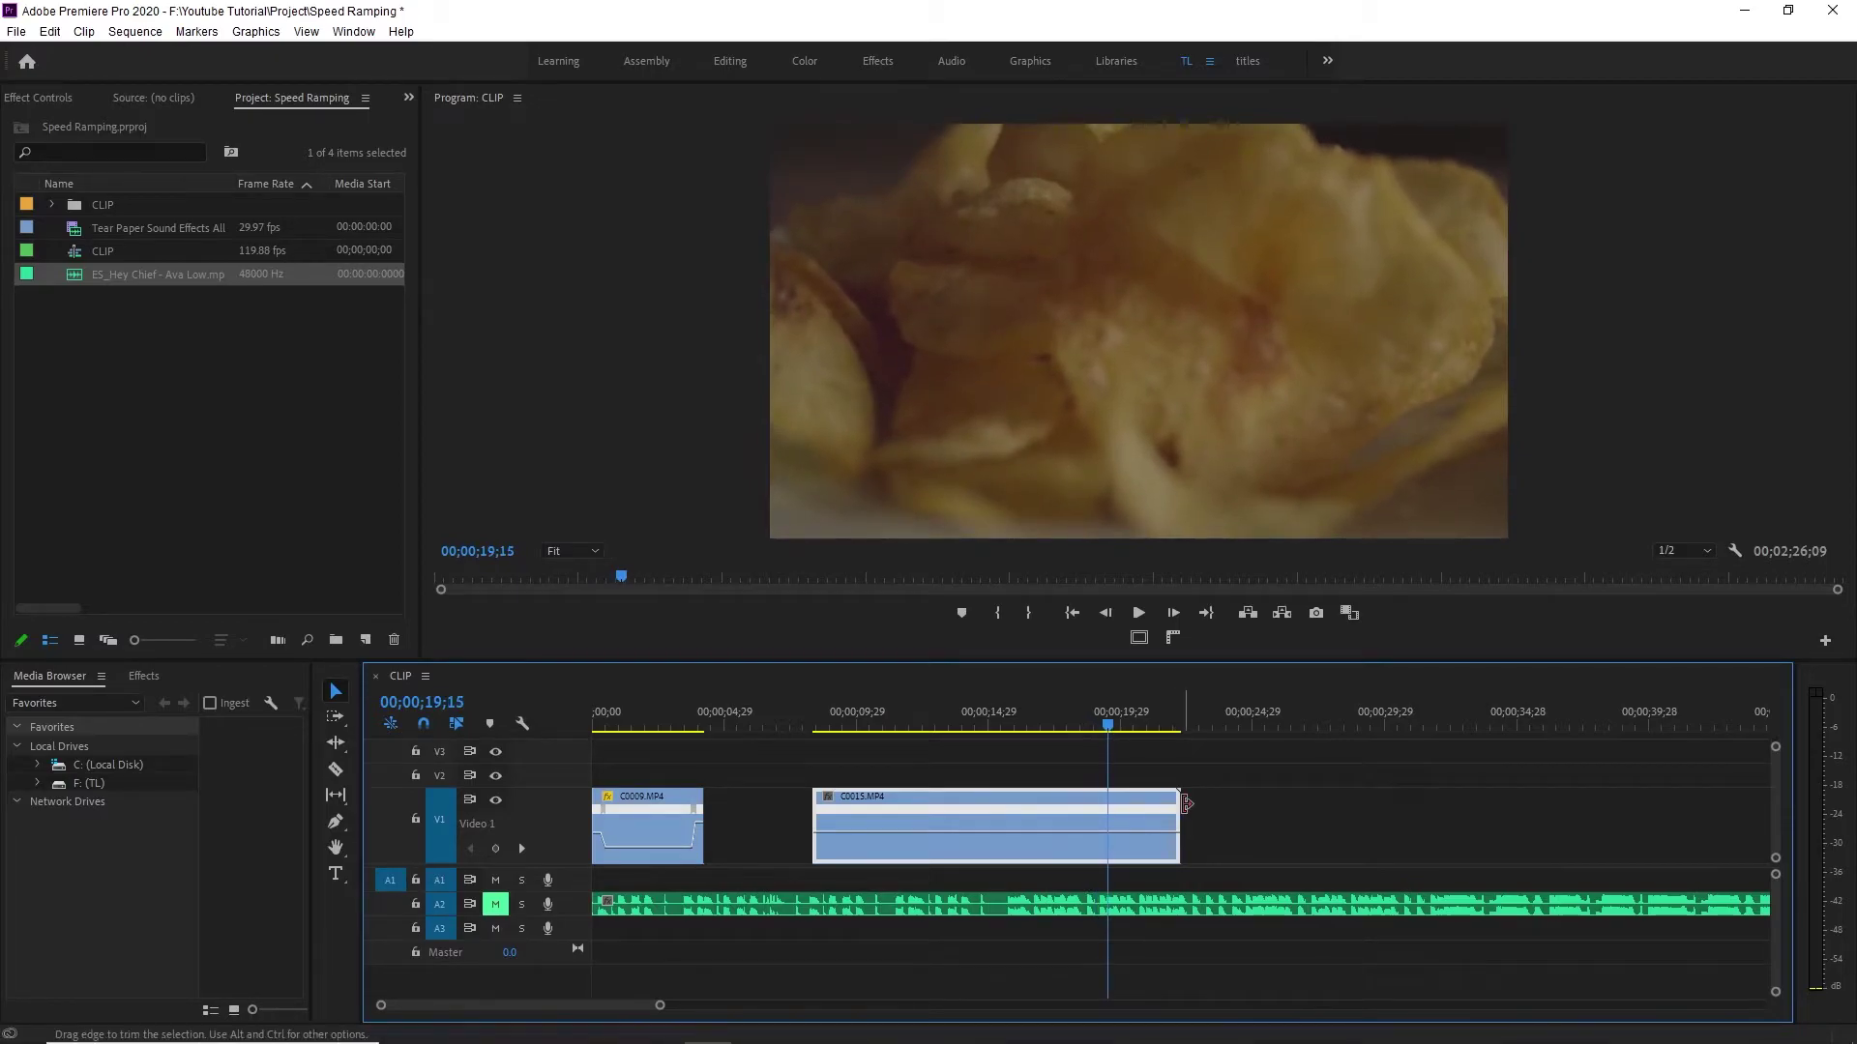
left_click_drag(1182, 803, 1106, 802)
left_click_drag(927, 798, 708, 803)
Show the Time Remapping Speed keyframes on C0015.MP4 and add a speed keyframe at 00;00;05;25, where the first chips land in the bowl.
left_click_drag(698, 717, 702, 721)
left_click_drag(714, 728, 750, 735)
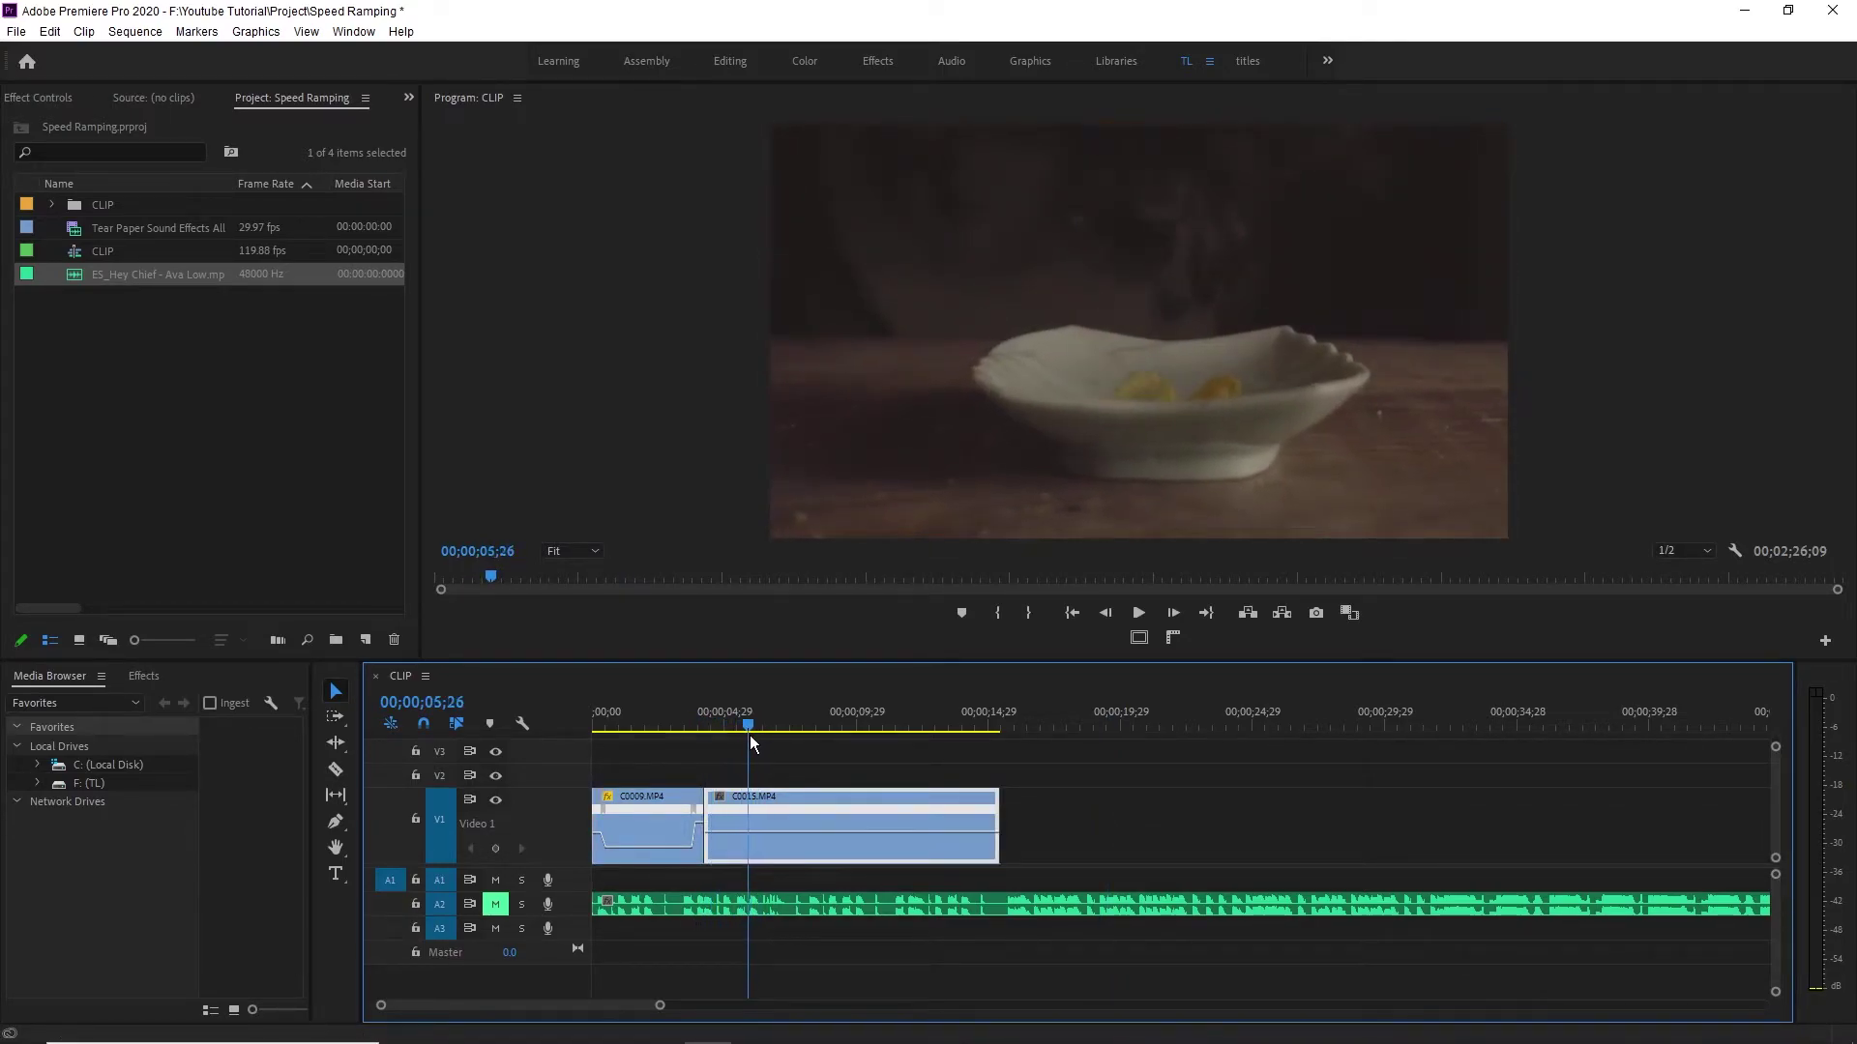
right_click(803, 791)
mouse_move(946, 1033)
mouse_move(1175, 1031)
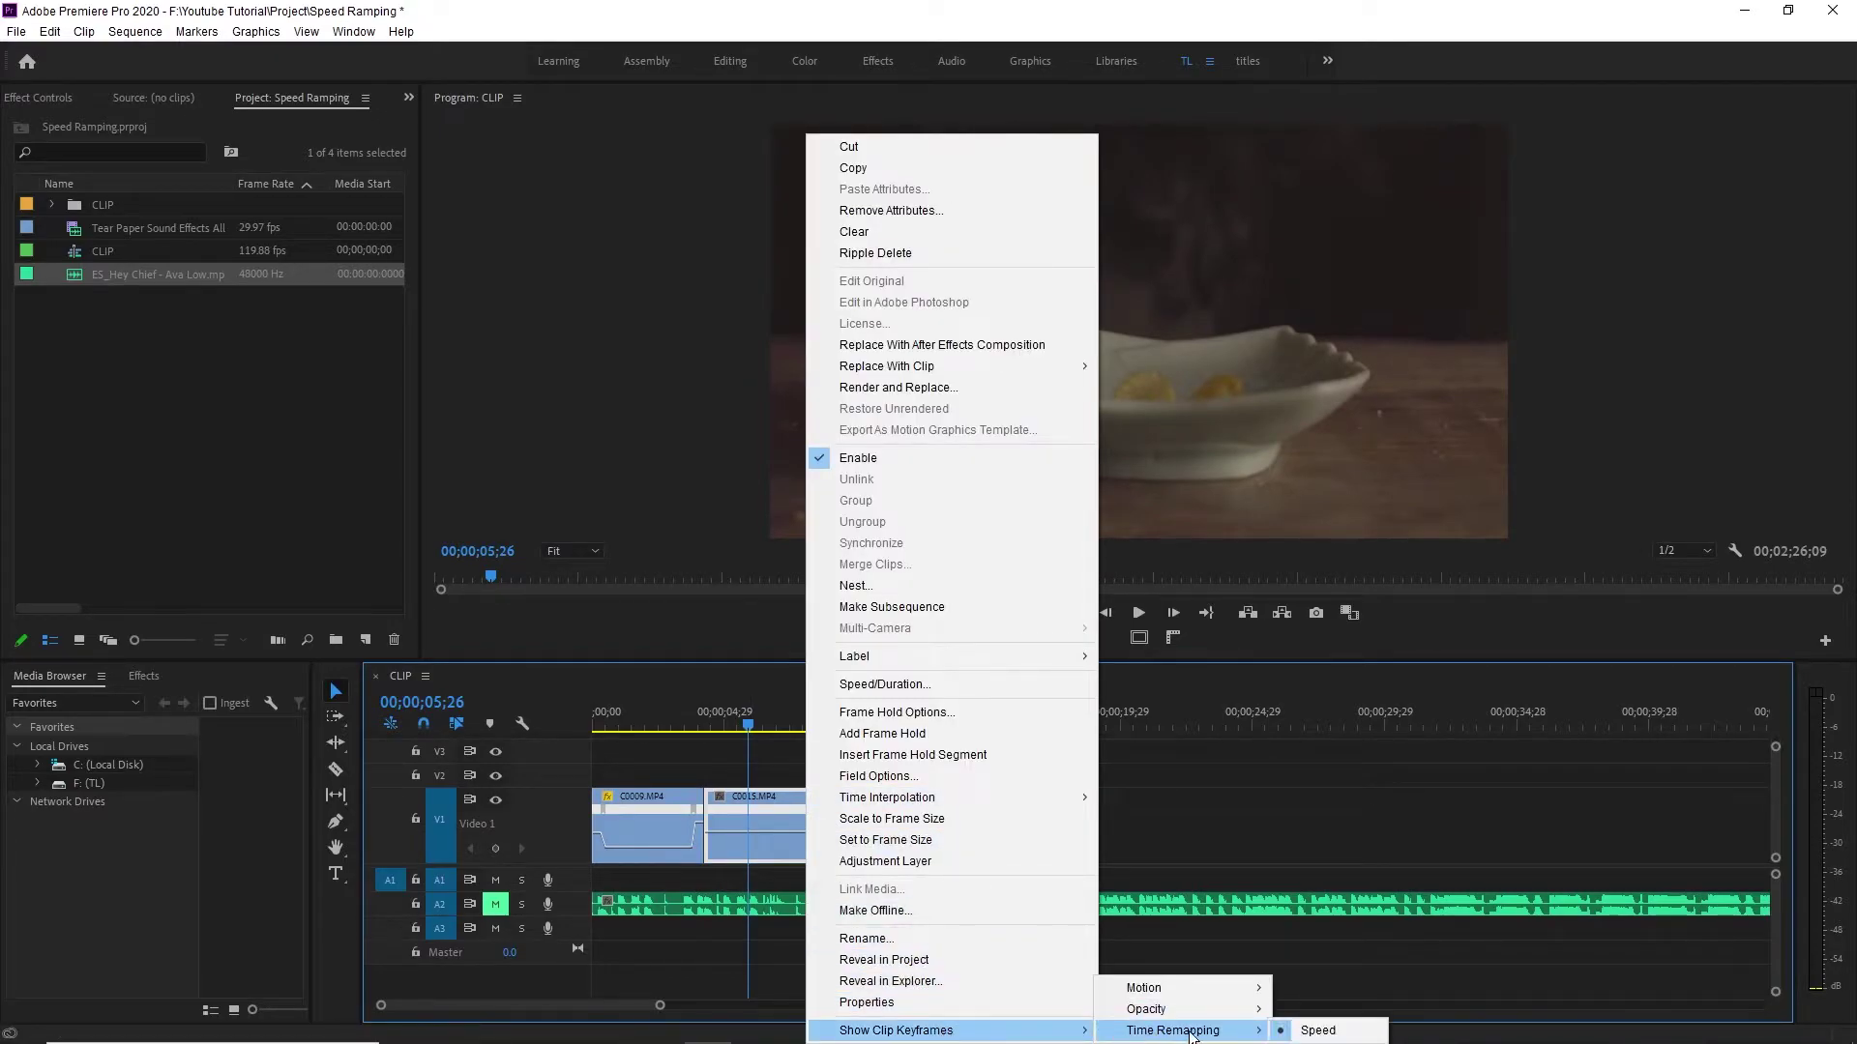
left_click(1318, 1033)
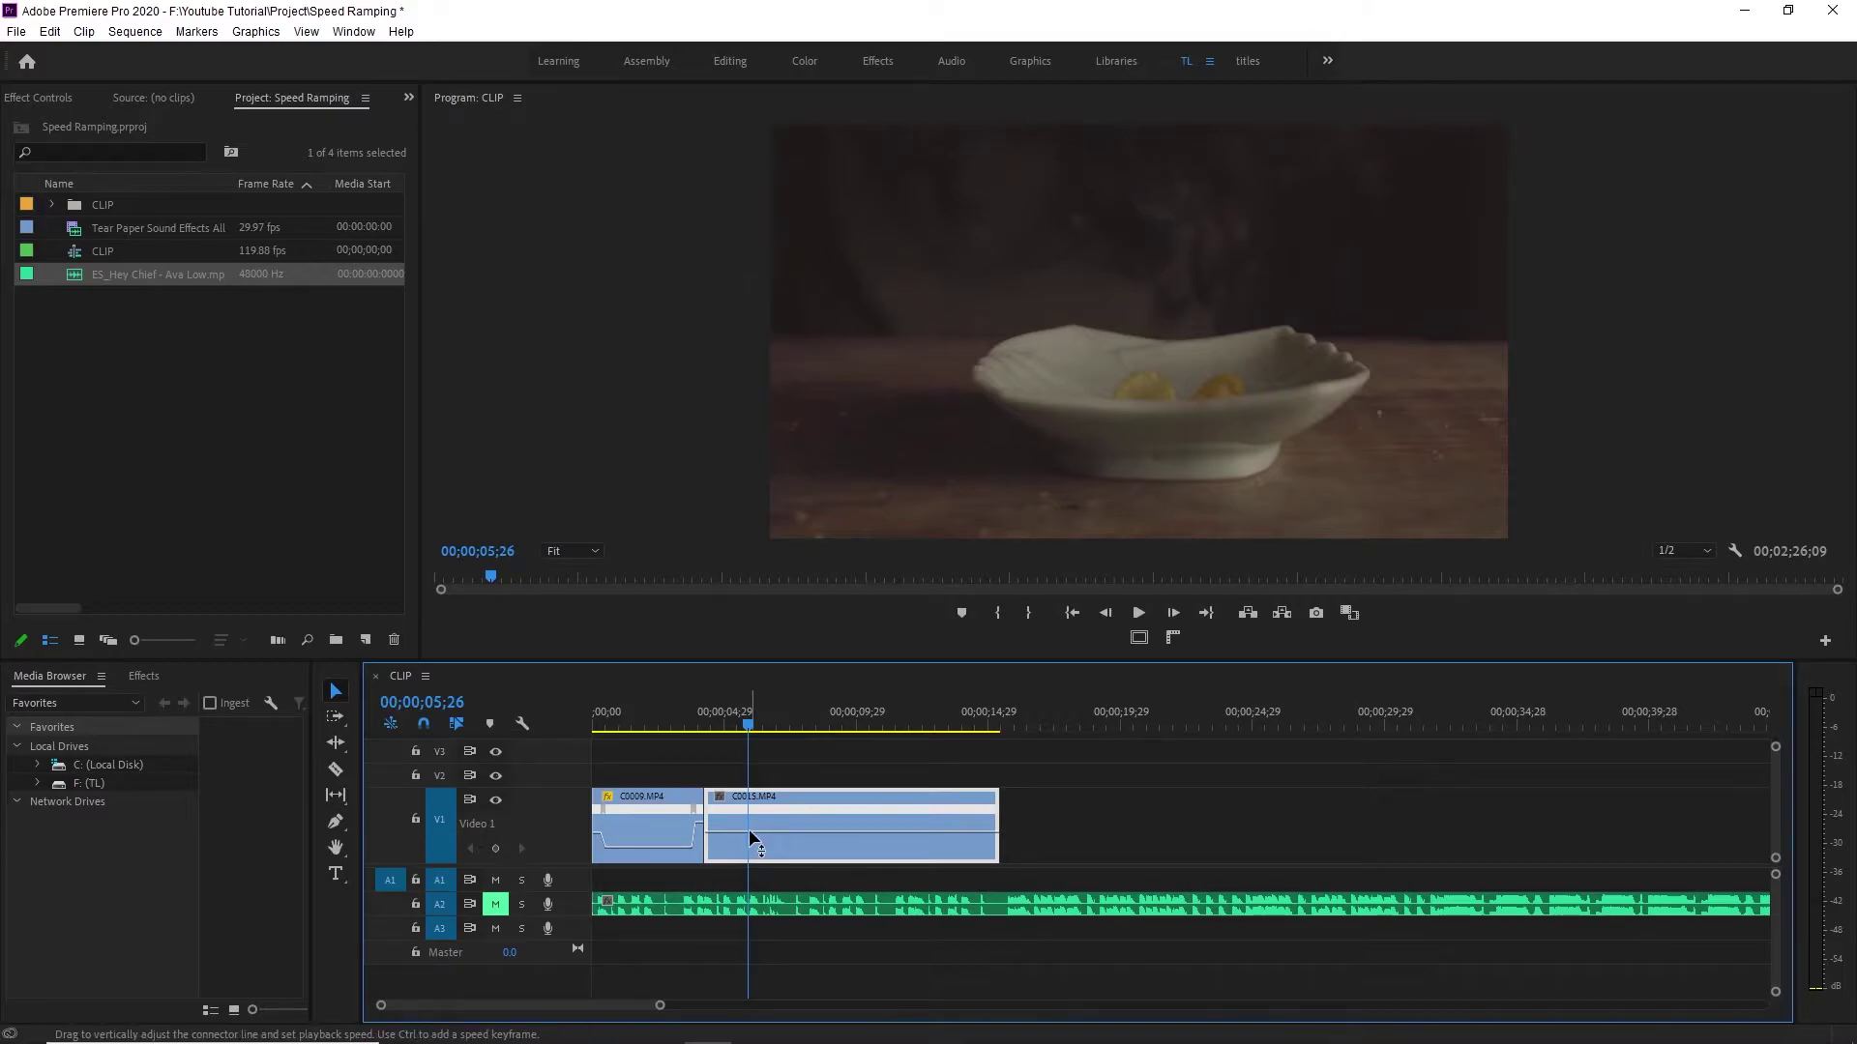
mouse_move(749, 723)
left_mouse_down()
mouse_move(705, 718)
mouse_move(752, 739)
left_mouse_up()
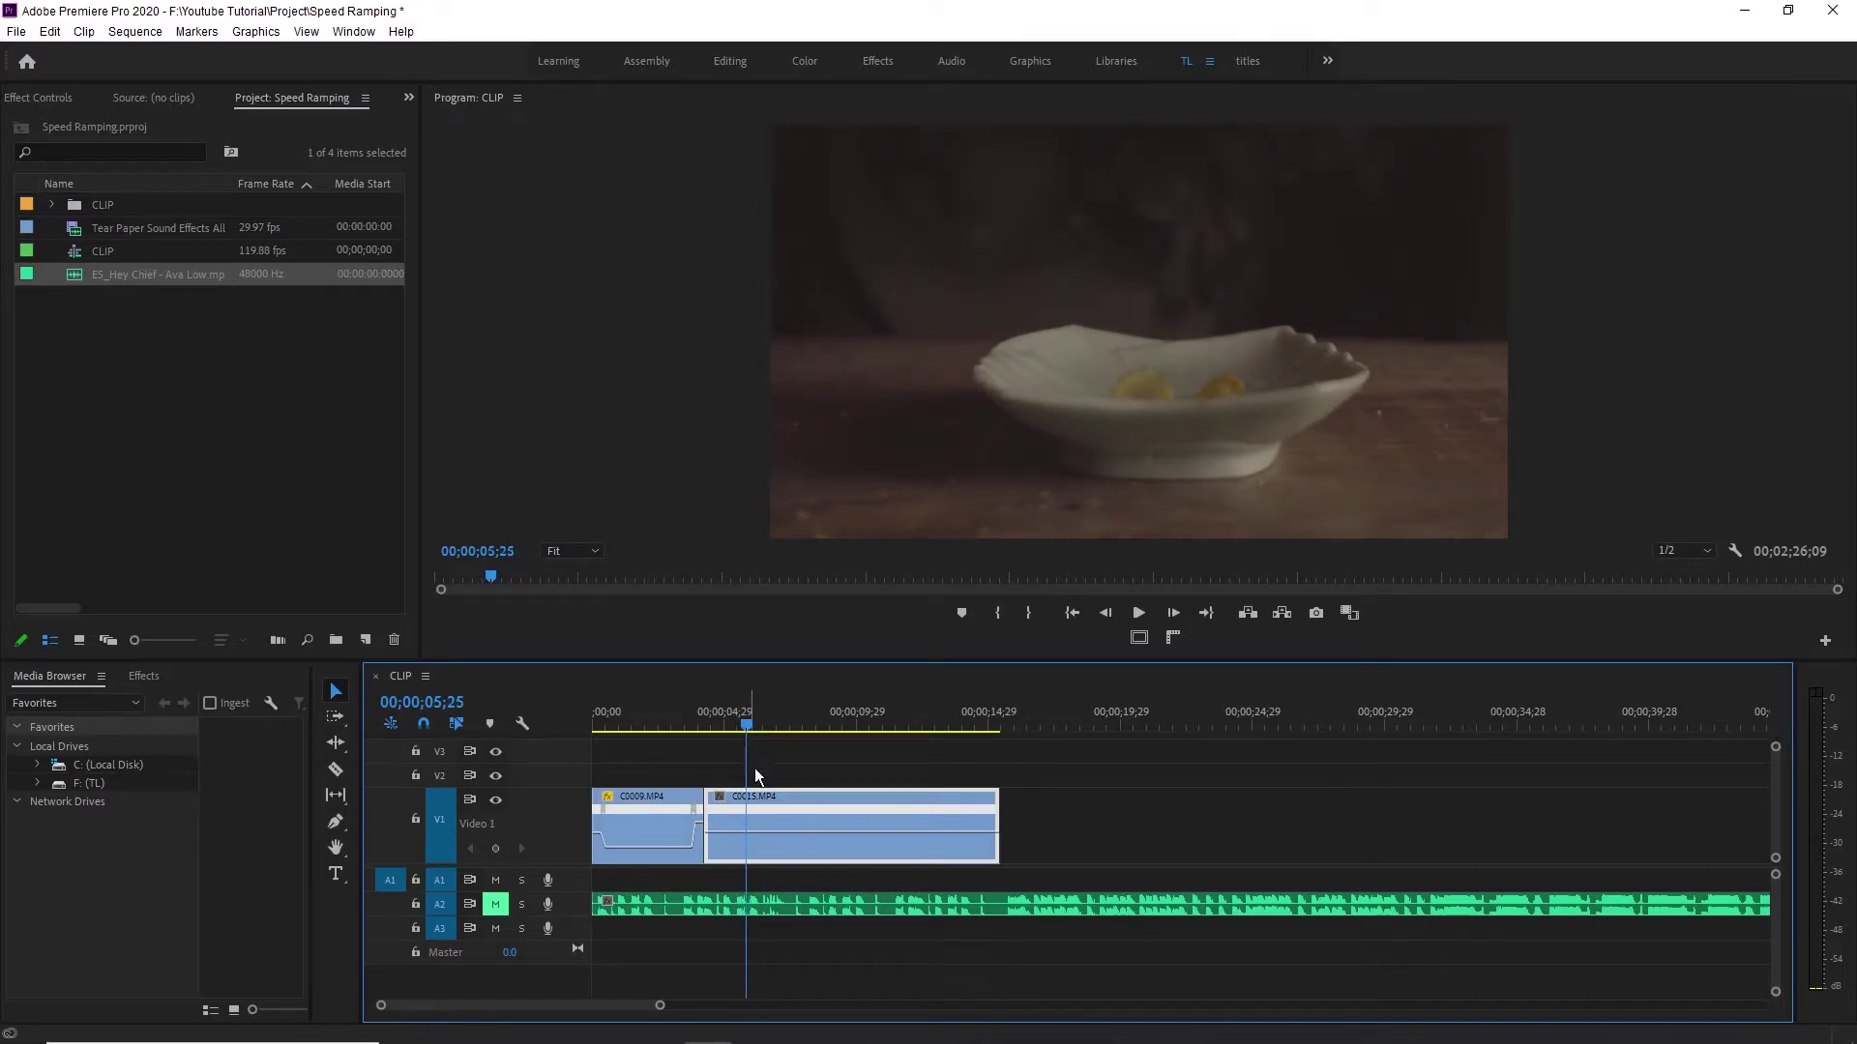
left_click(748, 833, "ctrl")
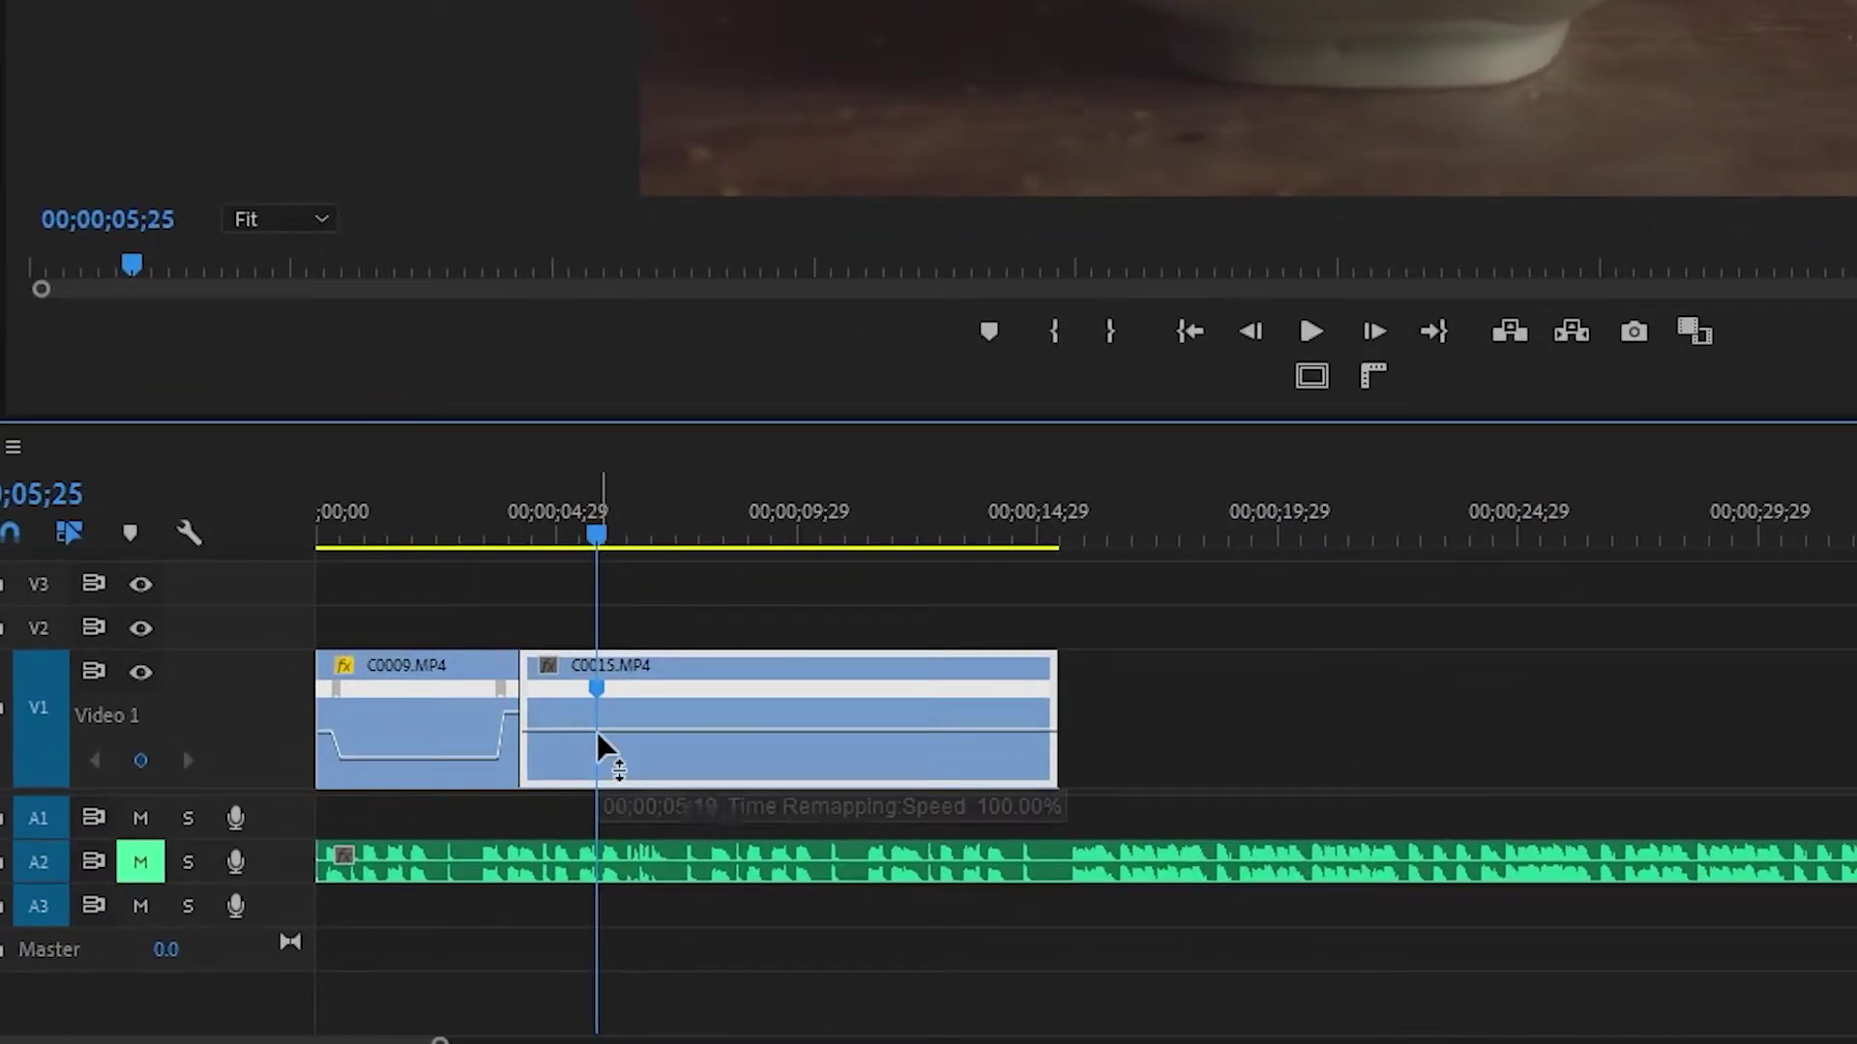
Shape the speed of C0015.MP4 into a gradual ramp from a sped-up opening section to a slowed section after the keyframe.
key("=")
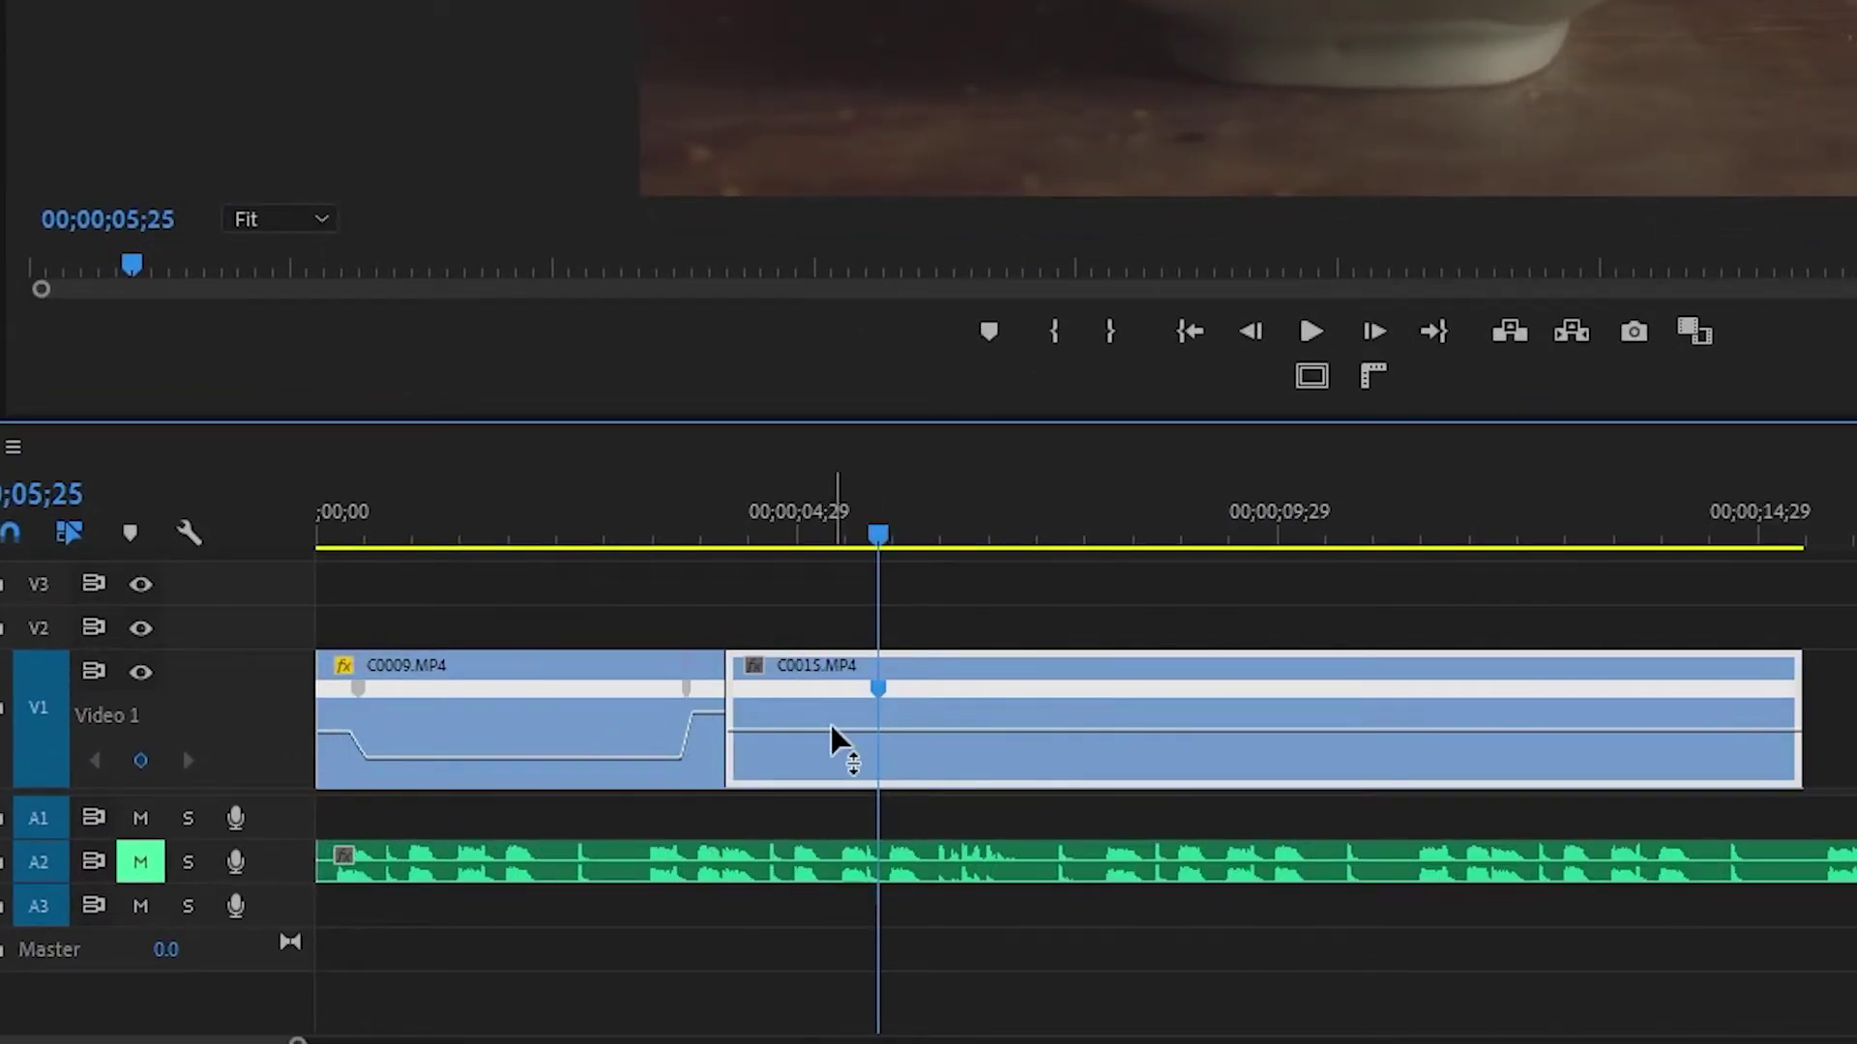
left_click_drag(820, 747, 820, 745)
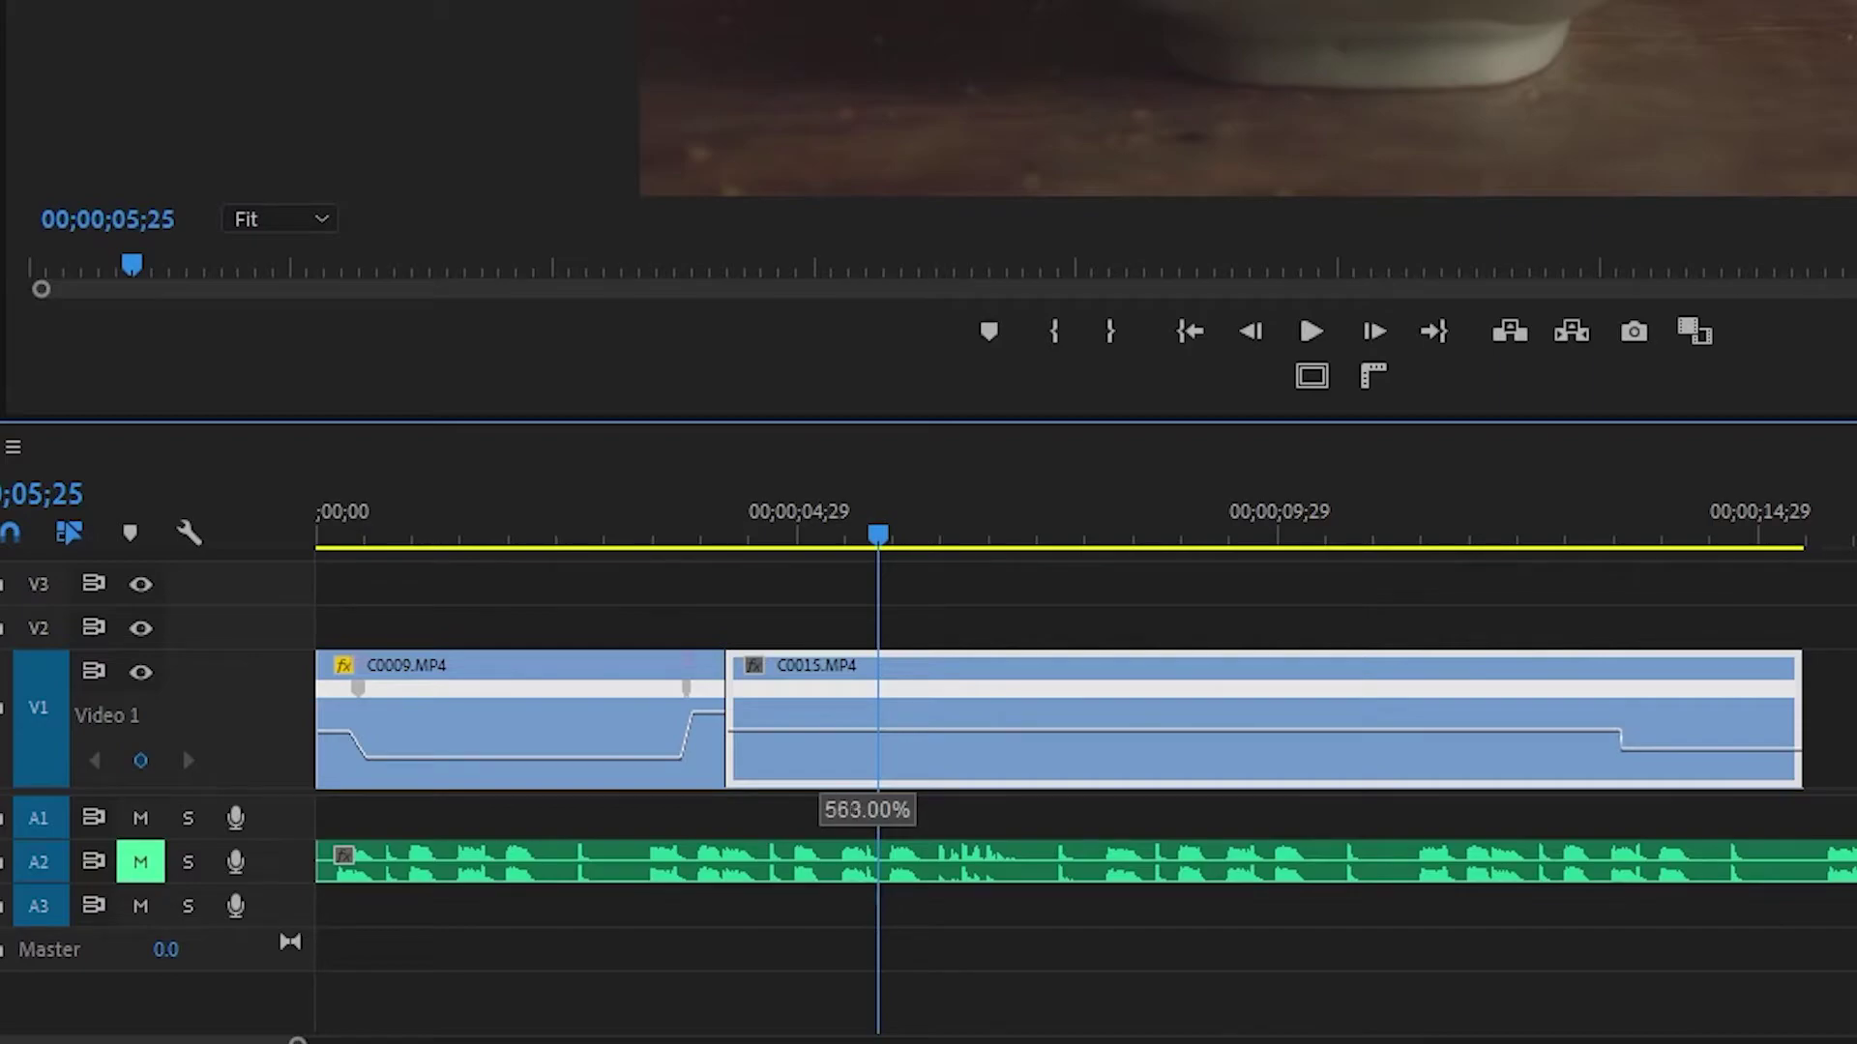
left_click_drag(820, 731, 933, 276)
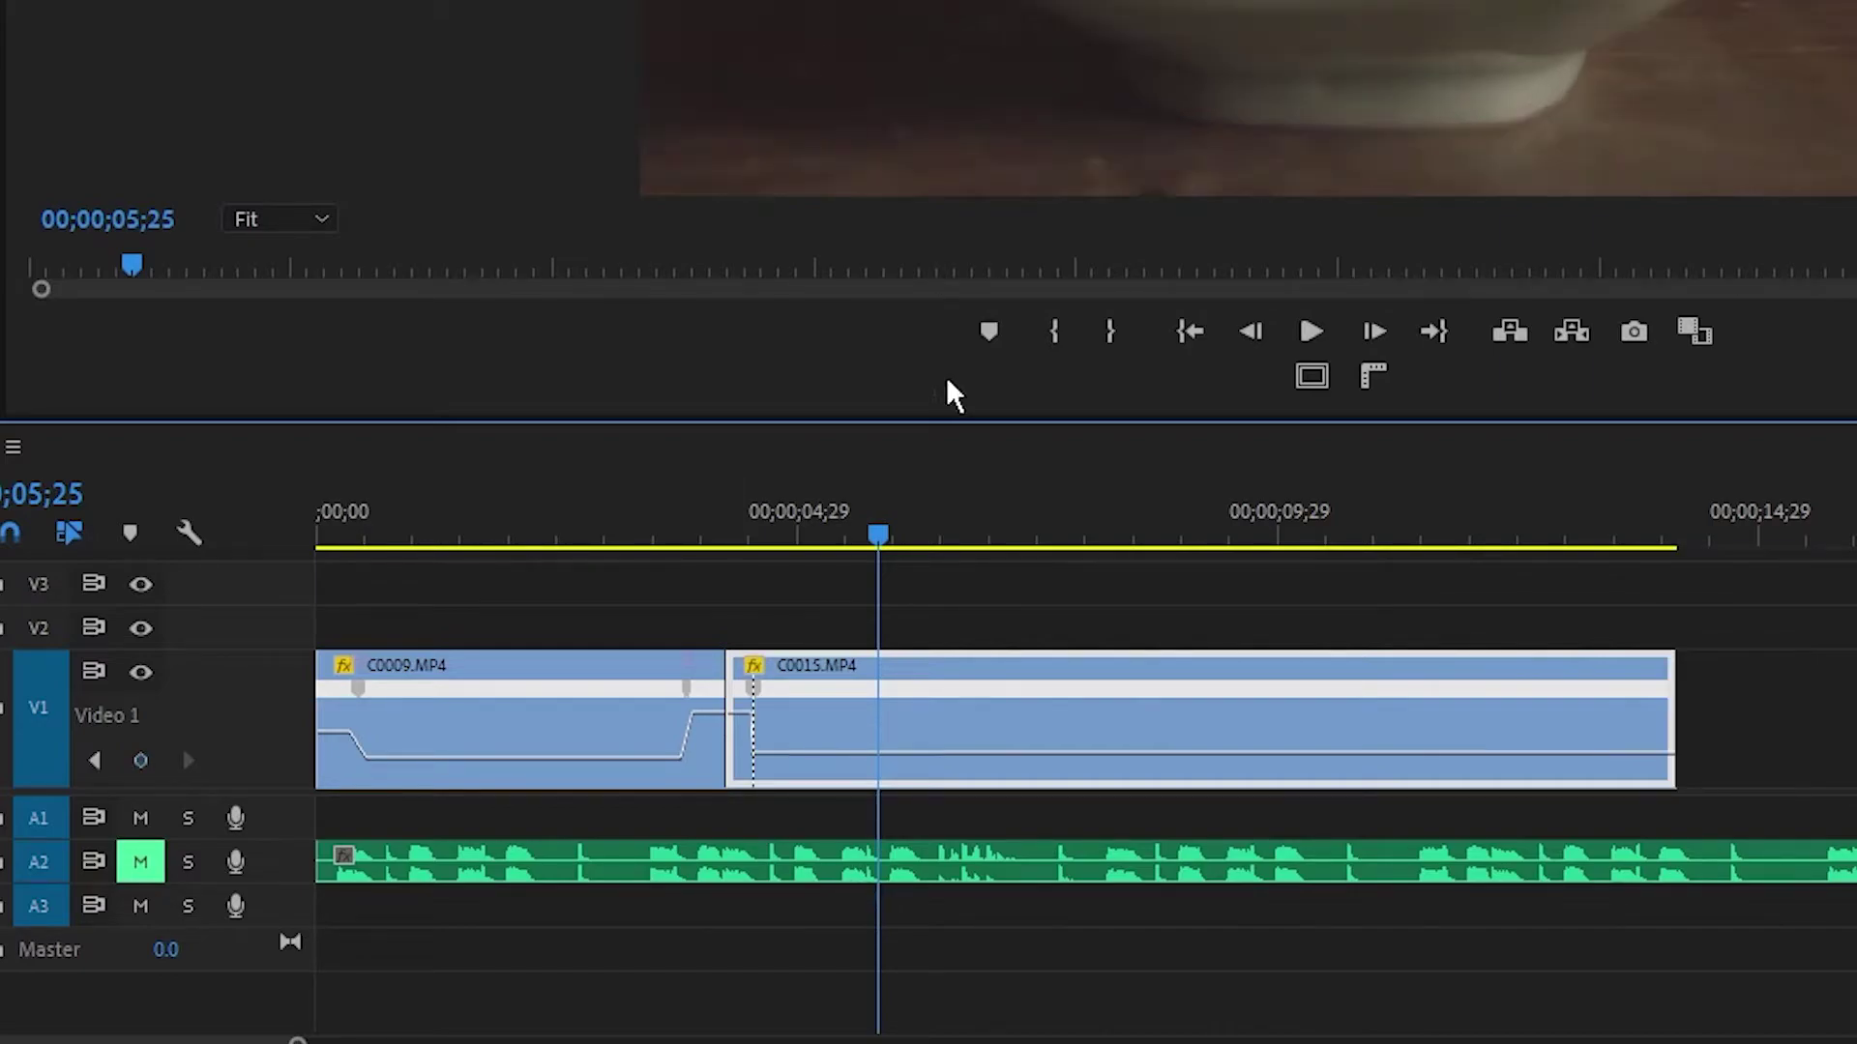
left_click_drag(768, 699, 785, 698)
Play back the transition from C0009.MP4 into C0015.MP4 repeatedly to check how the two speed ramps connect.
left_click_drag(758, 541, 663, 541)
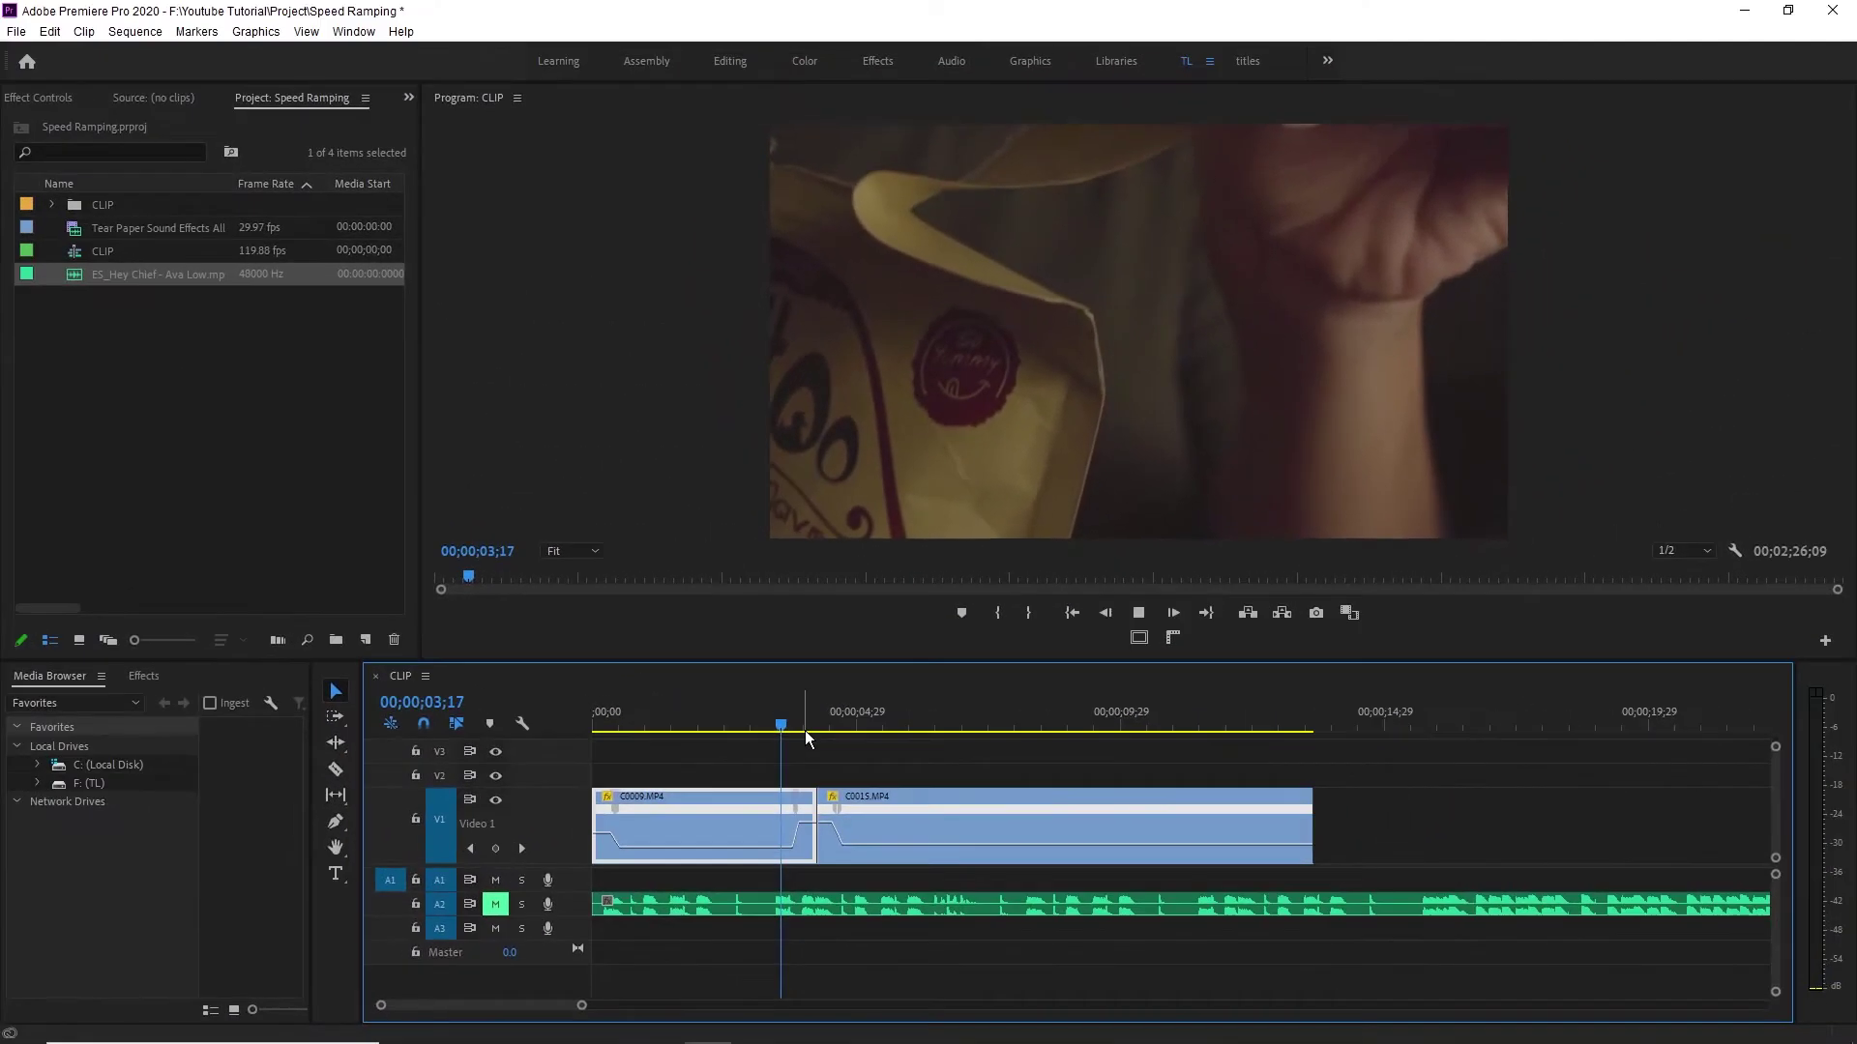
key("space")
left_click(786, 699)
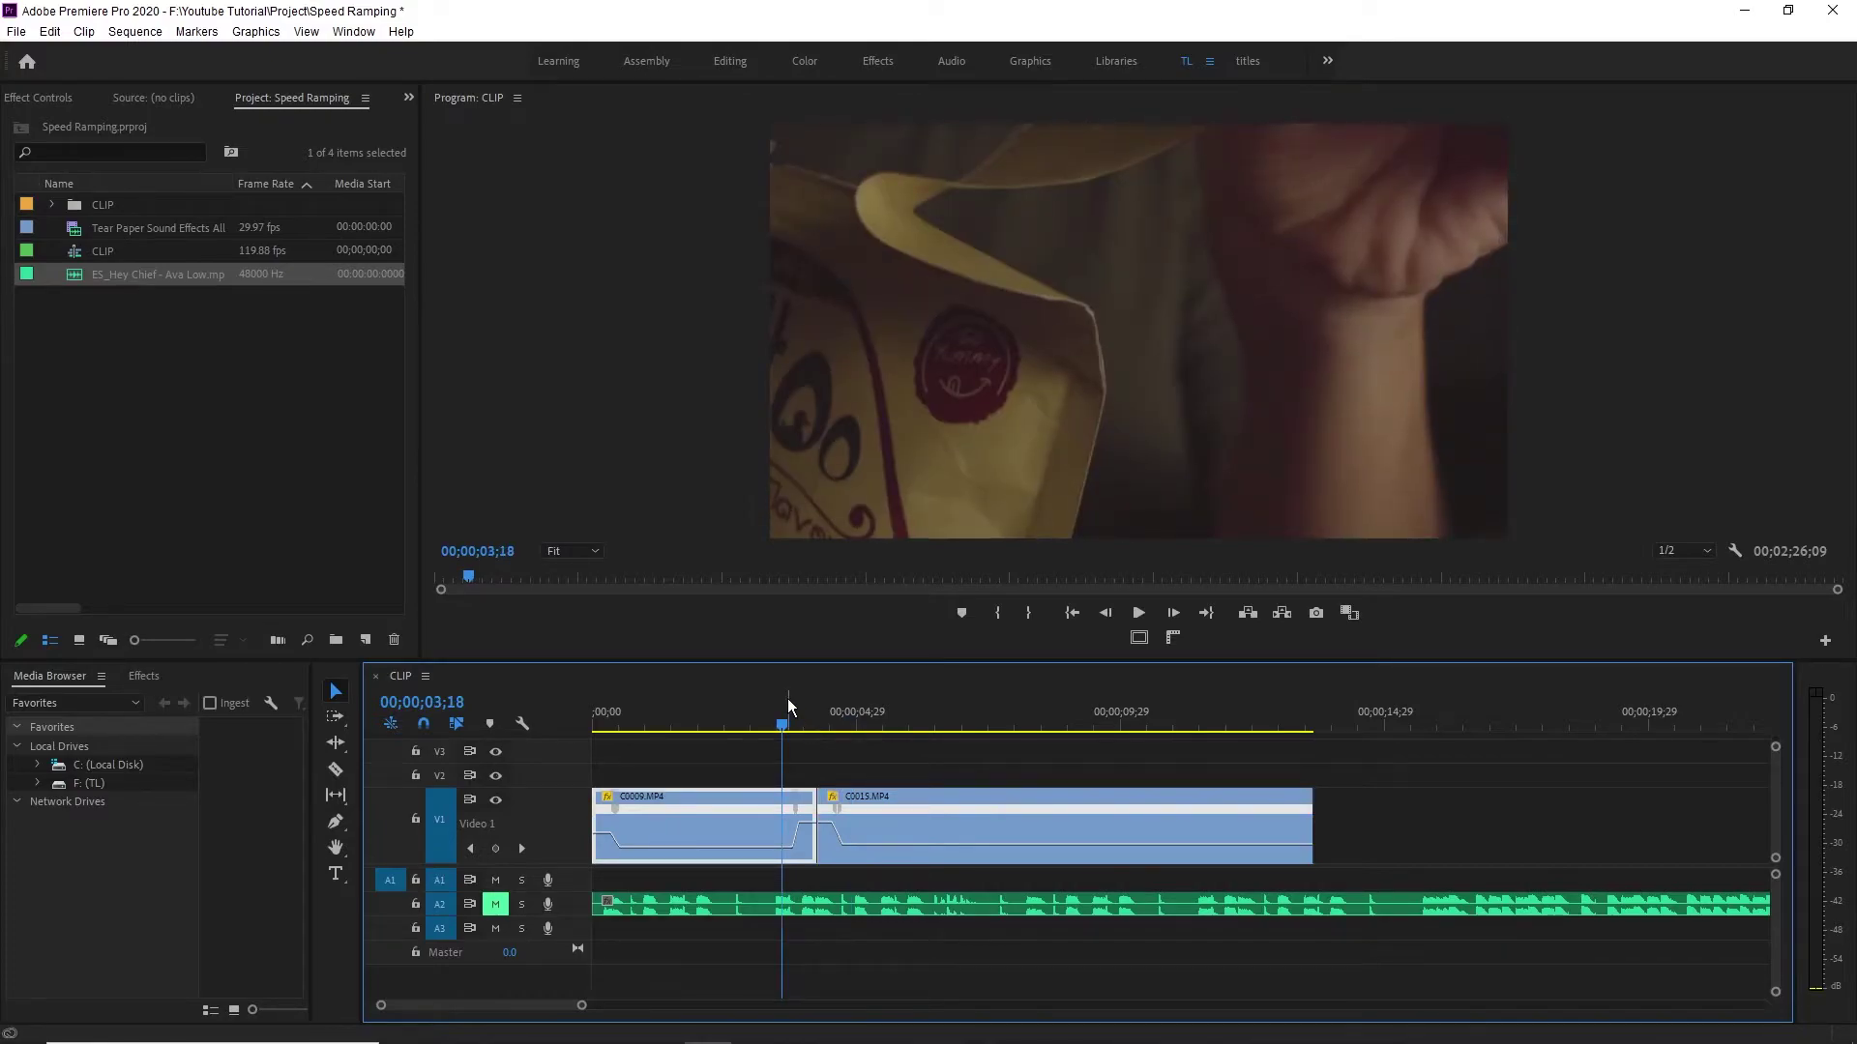
key("space")
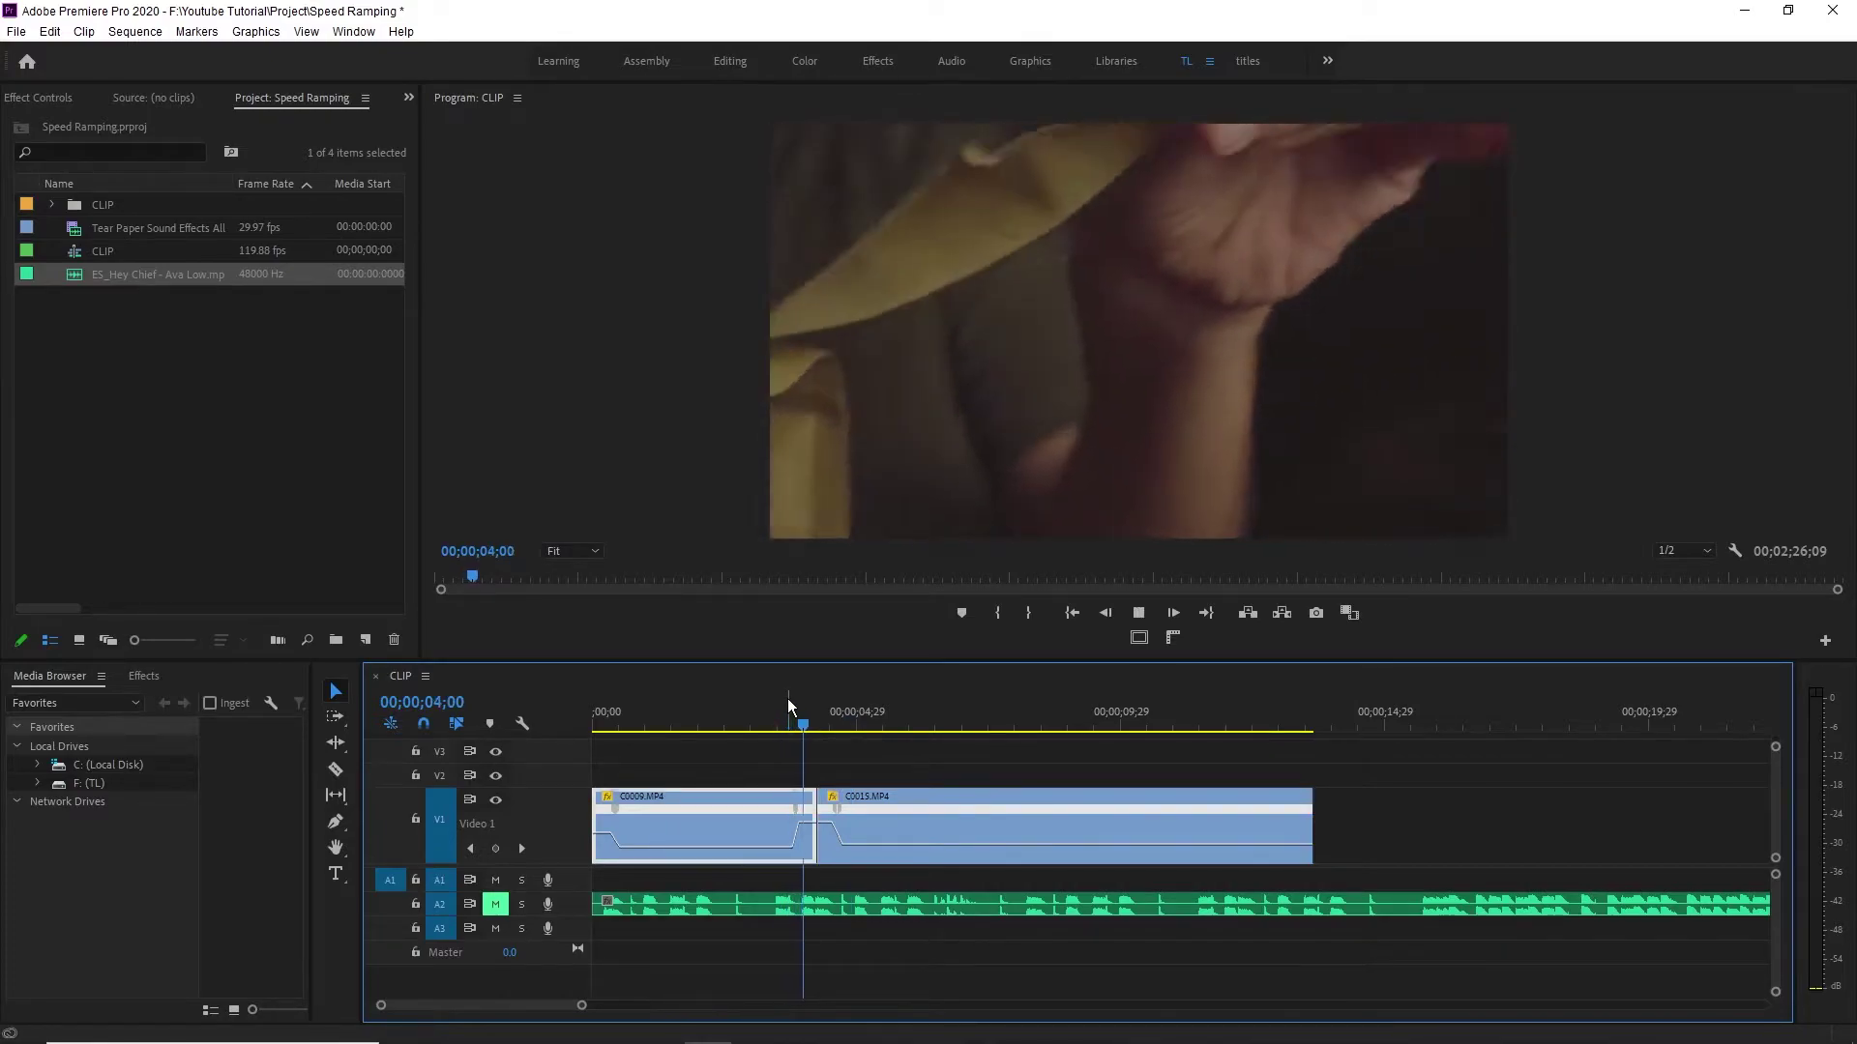
left_click(786, 711)
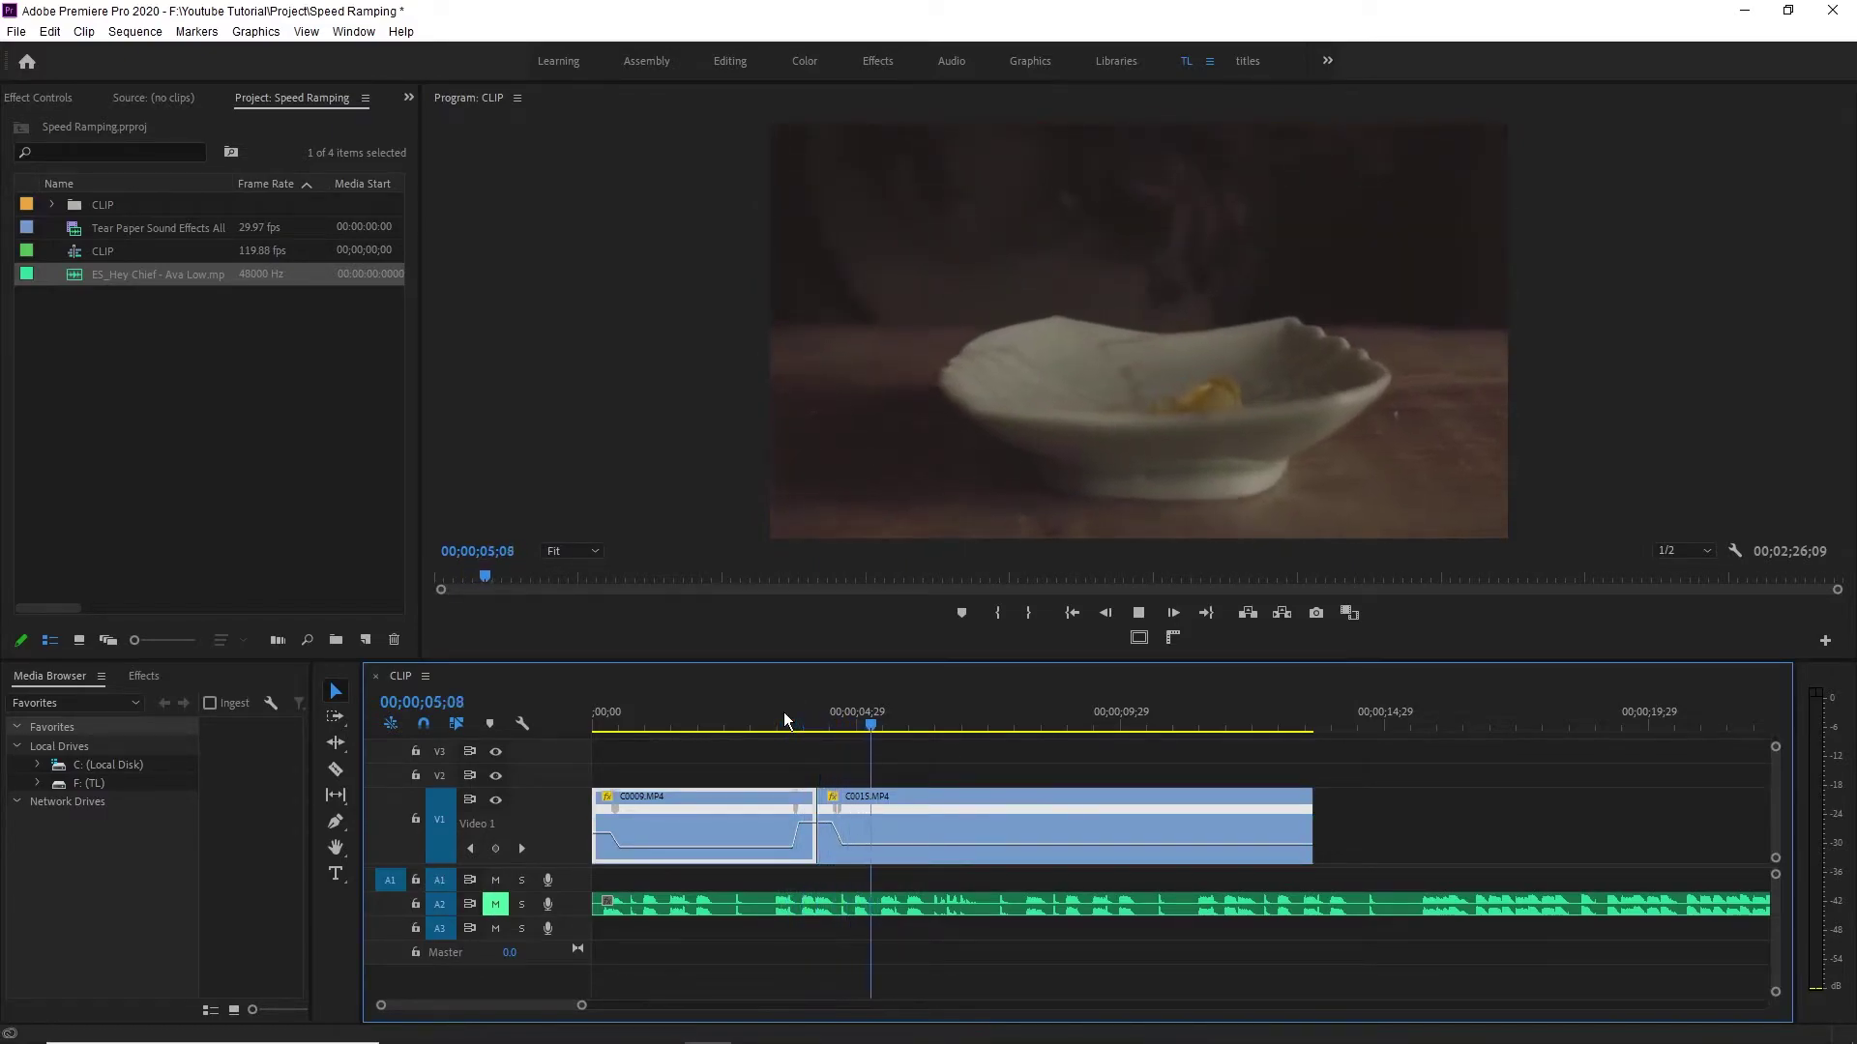
key("space")
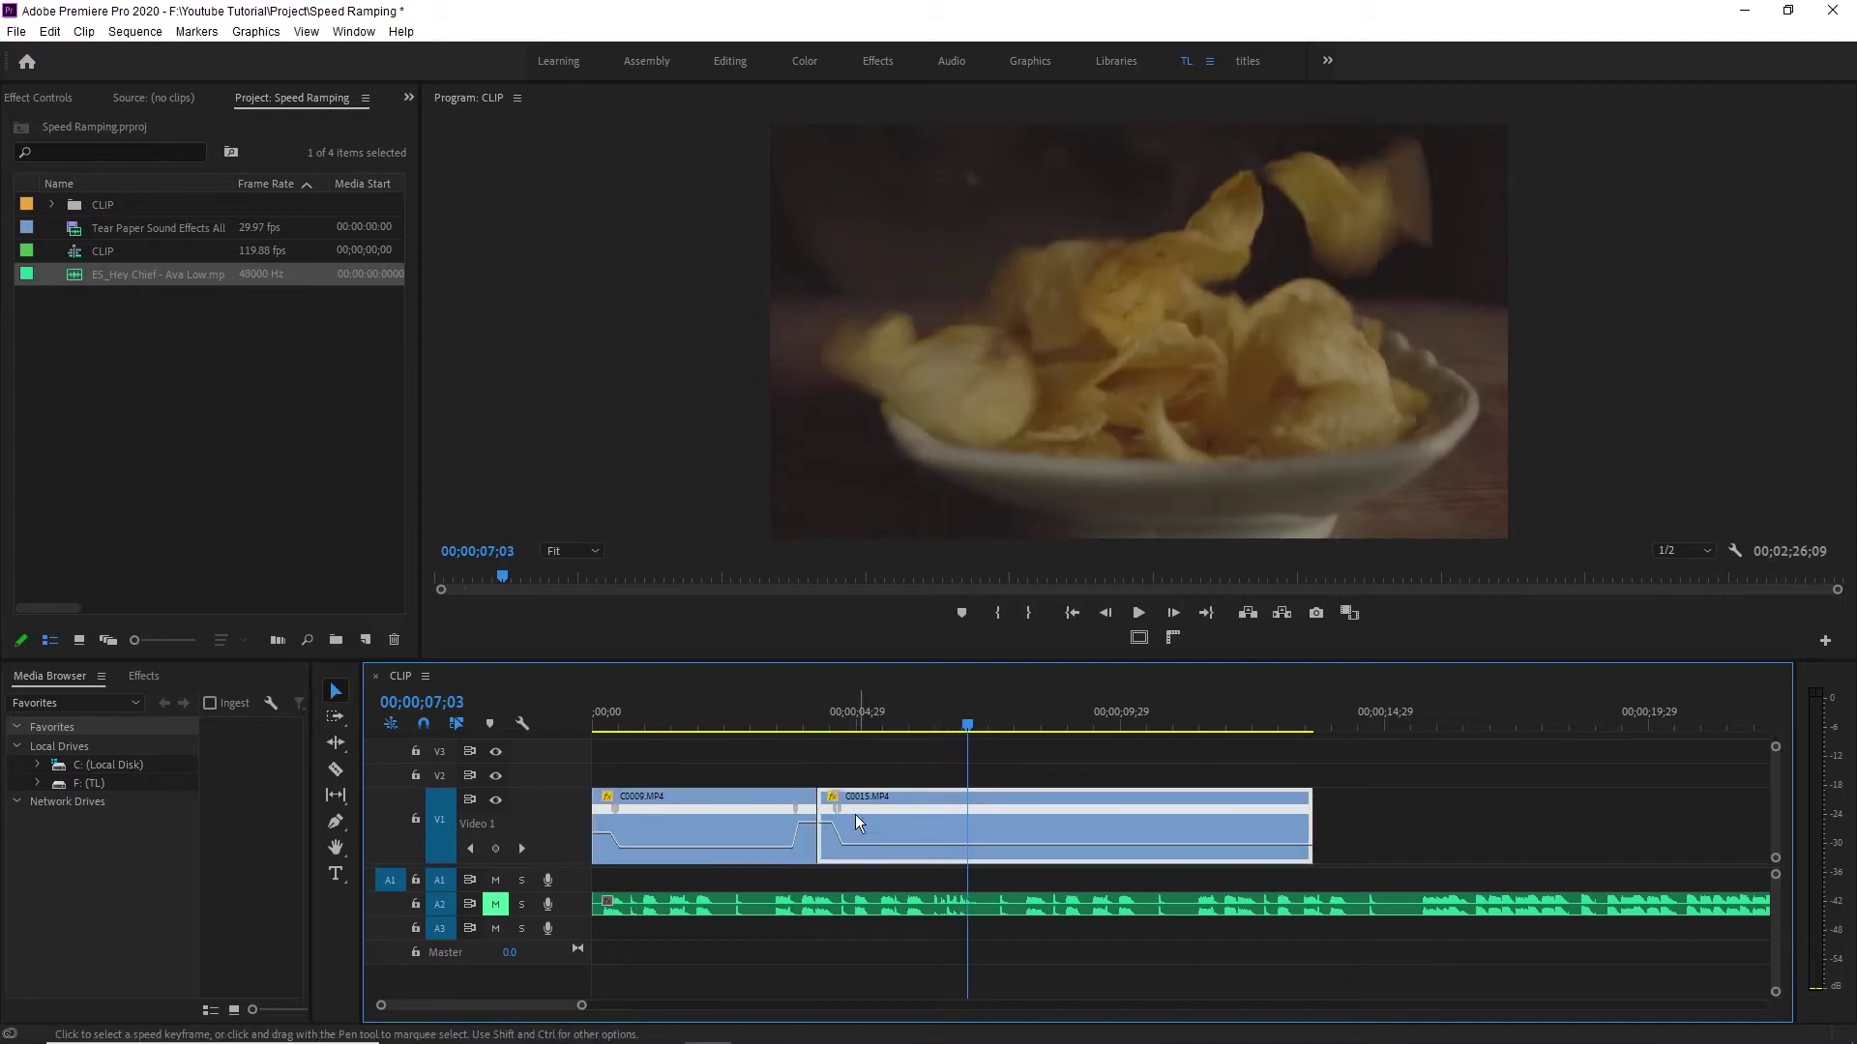
left_click(780, 723)
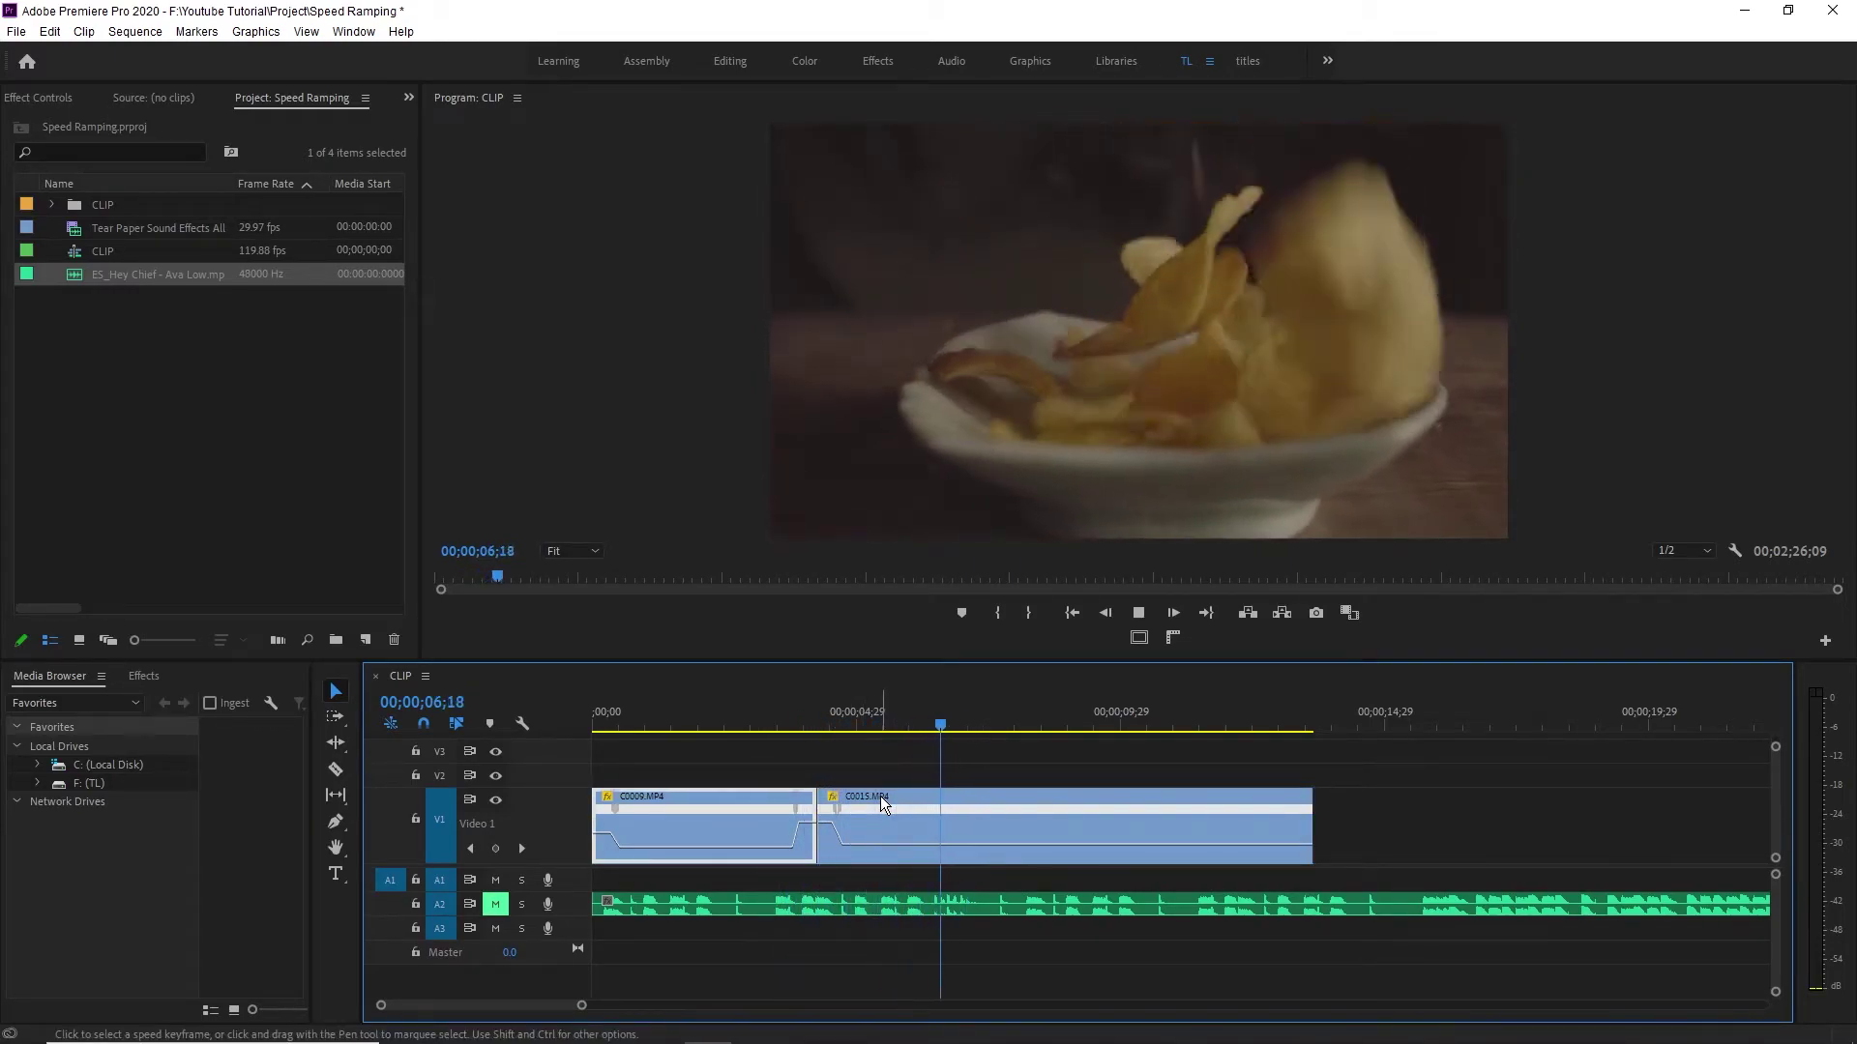
left_click(1052, 847)
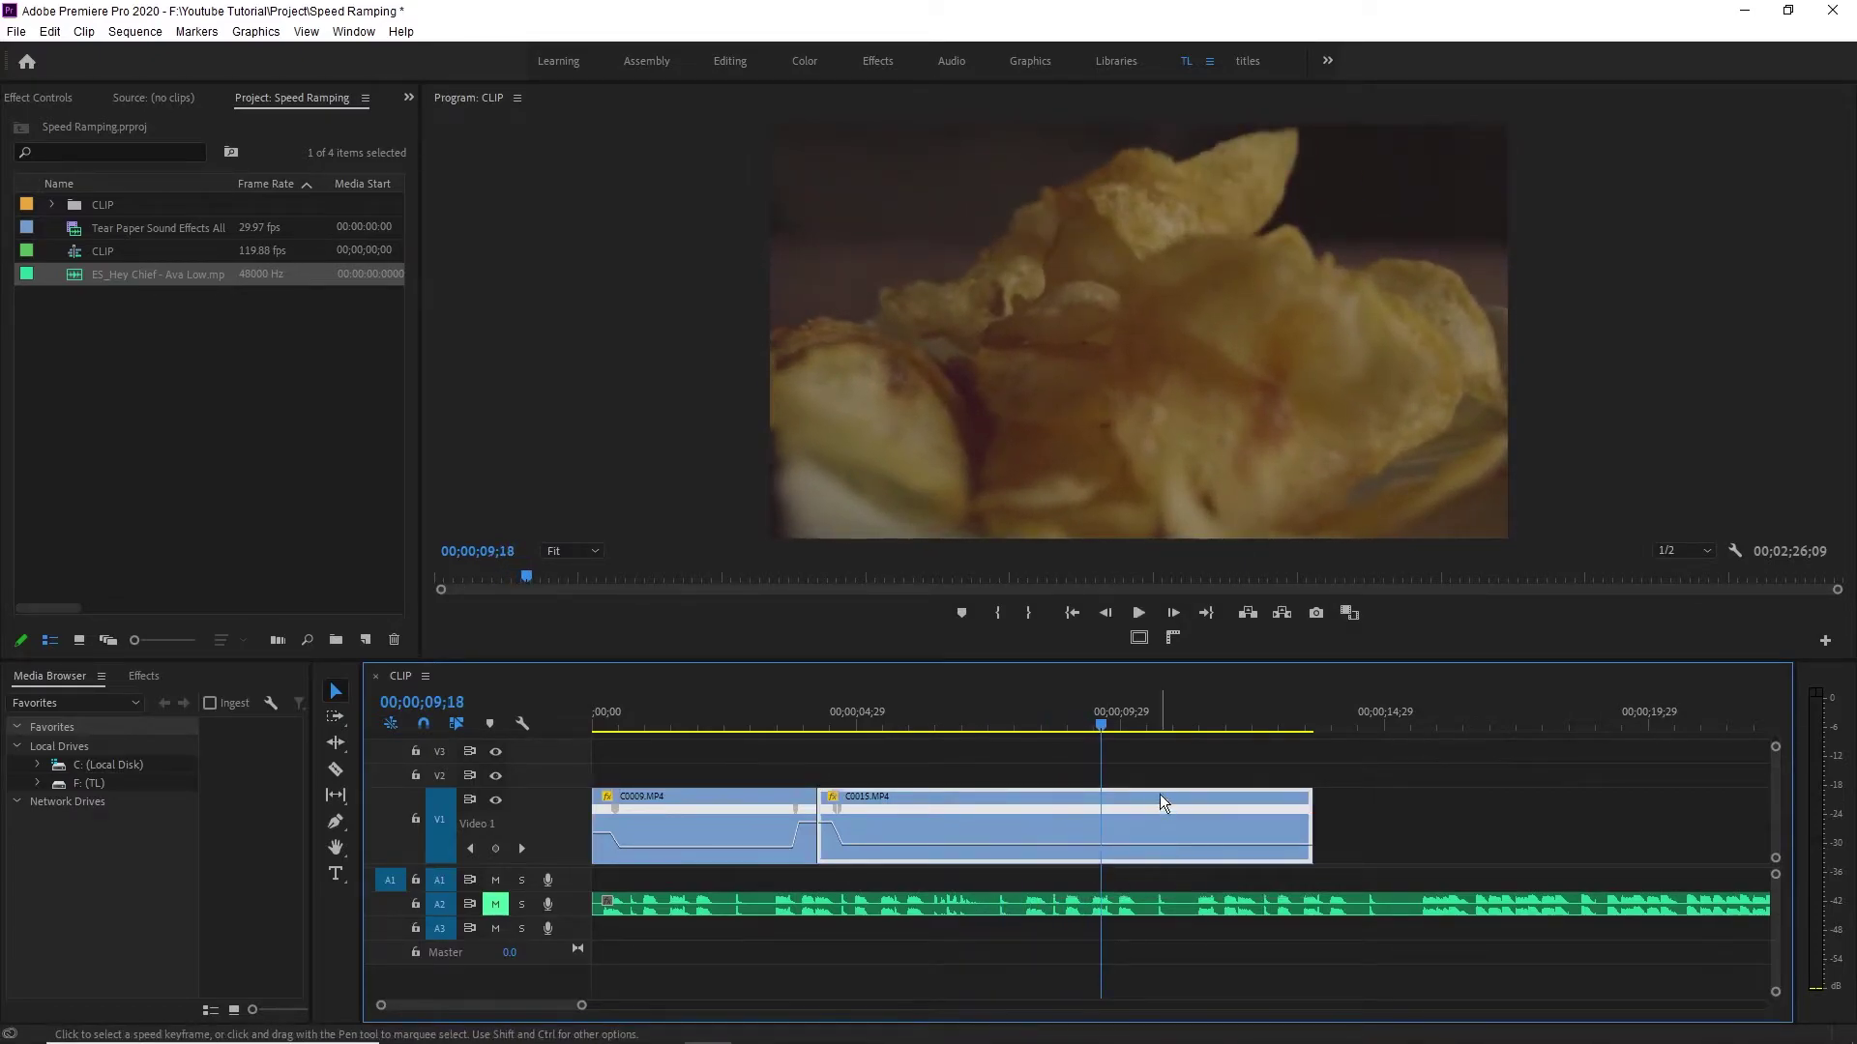
Play on through the slow section of C0015.MP4 and trim the clip's end to just after 00;00;10;15.
key("space")
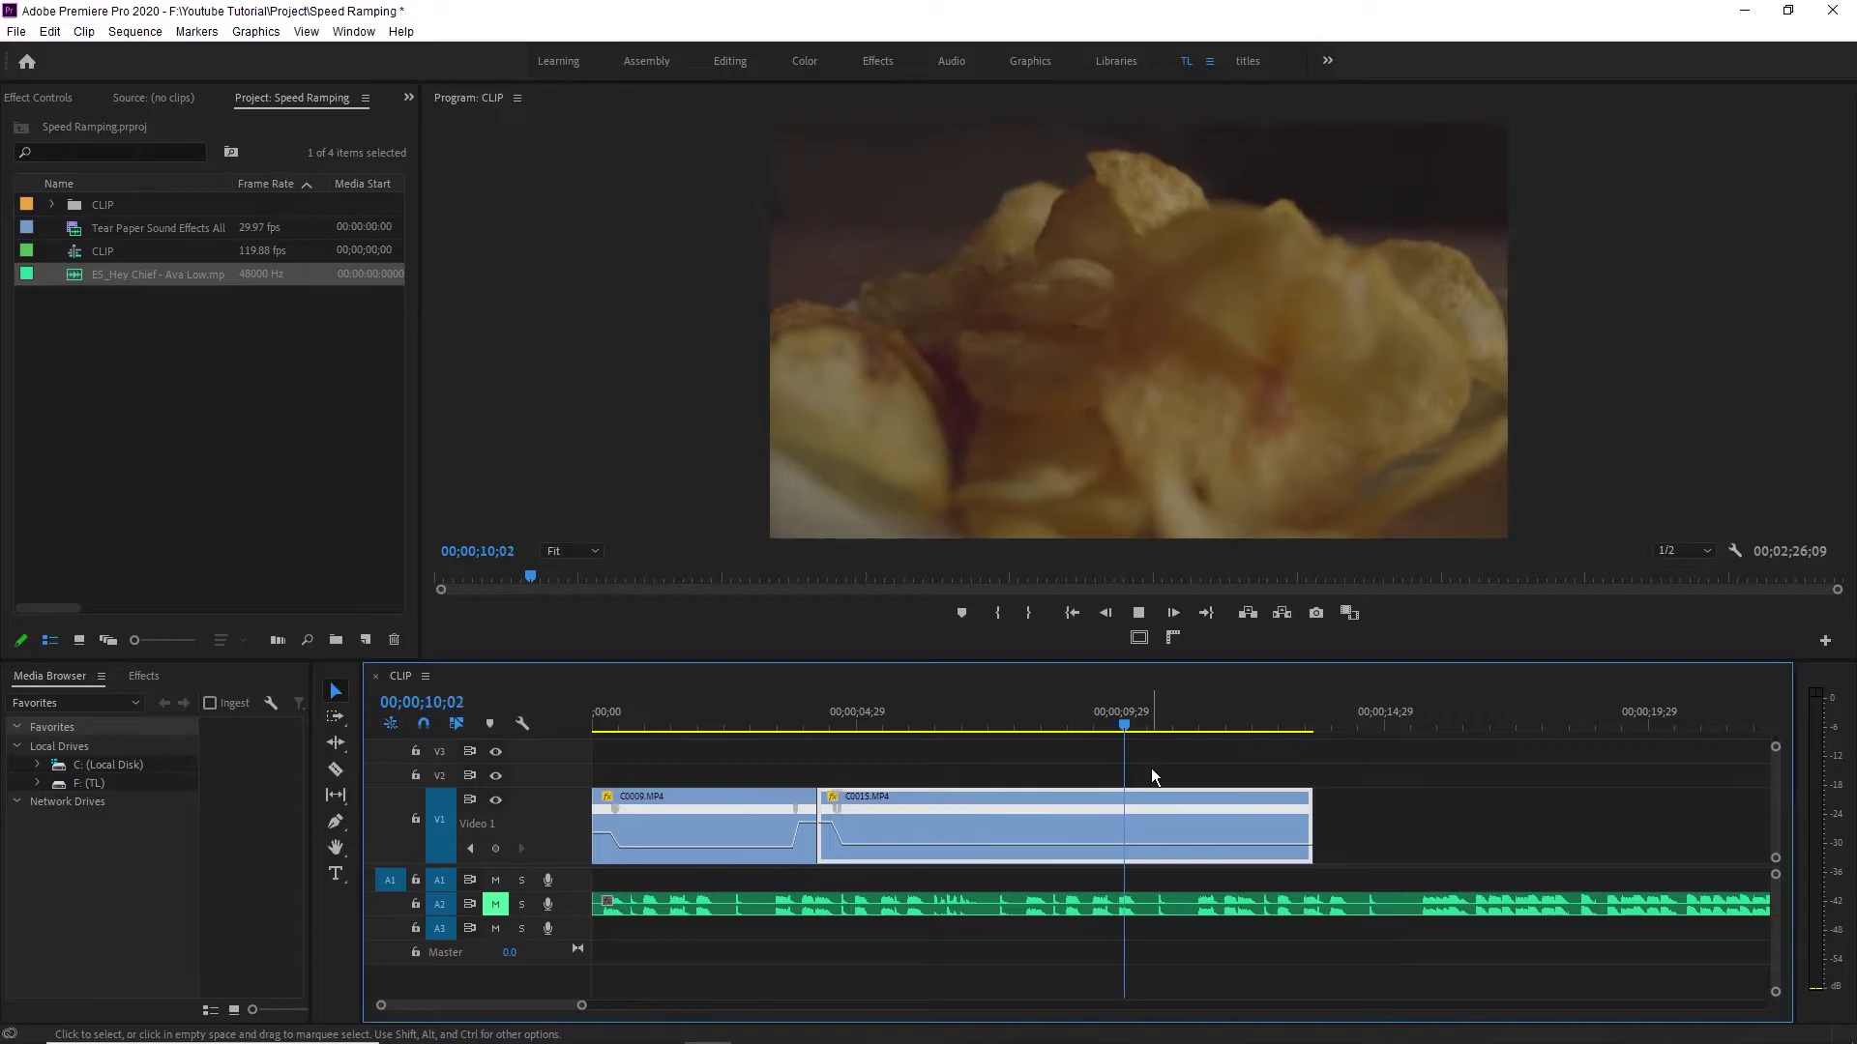
key("space")
left_click_drag(1301, 816, 1154, 815)
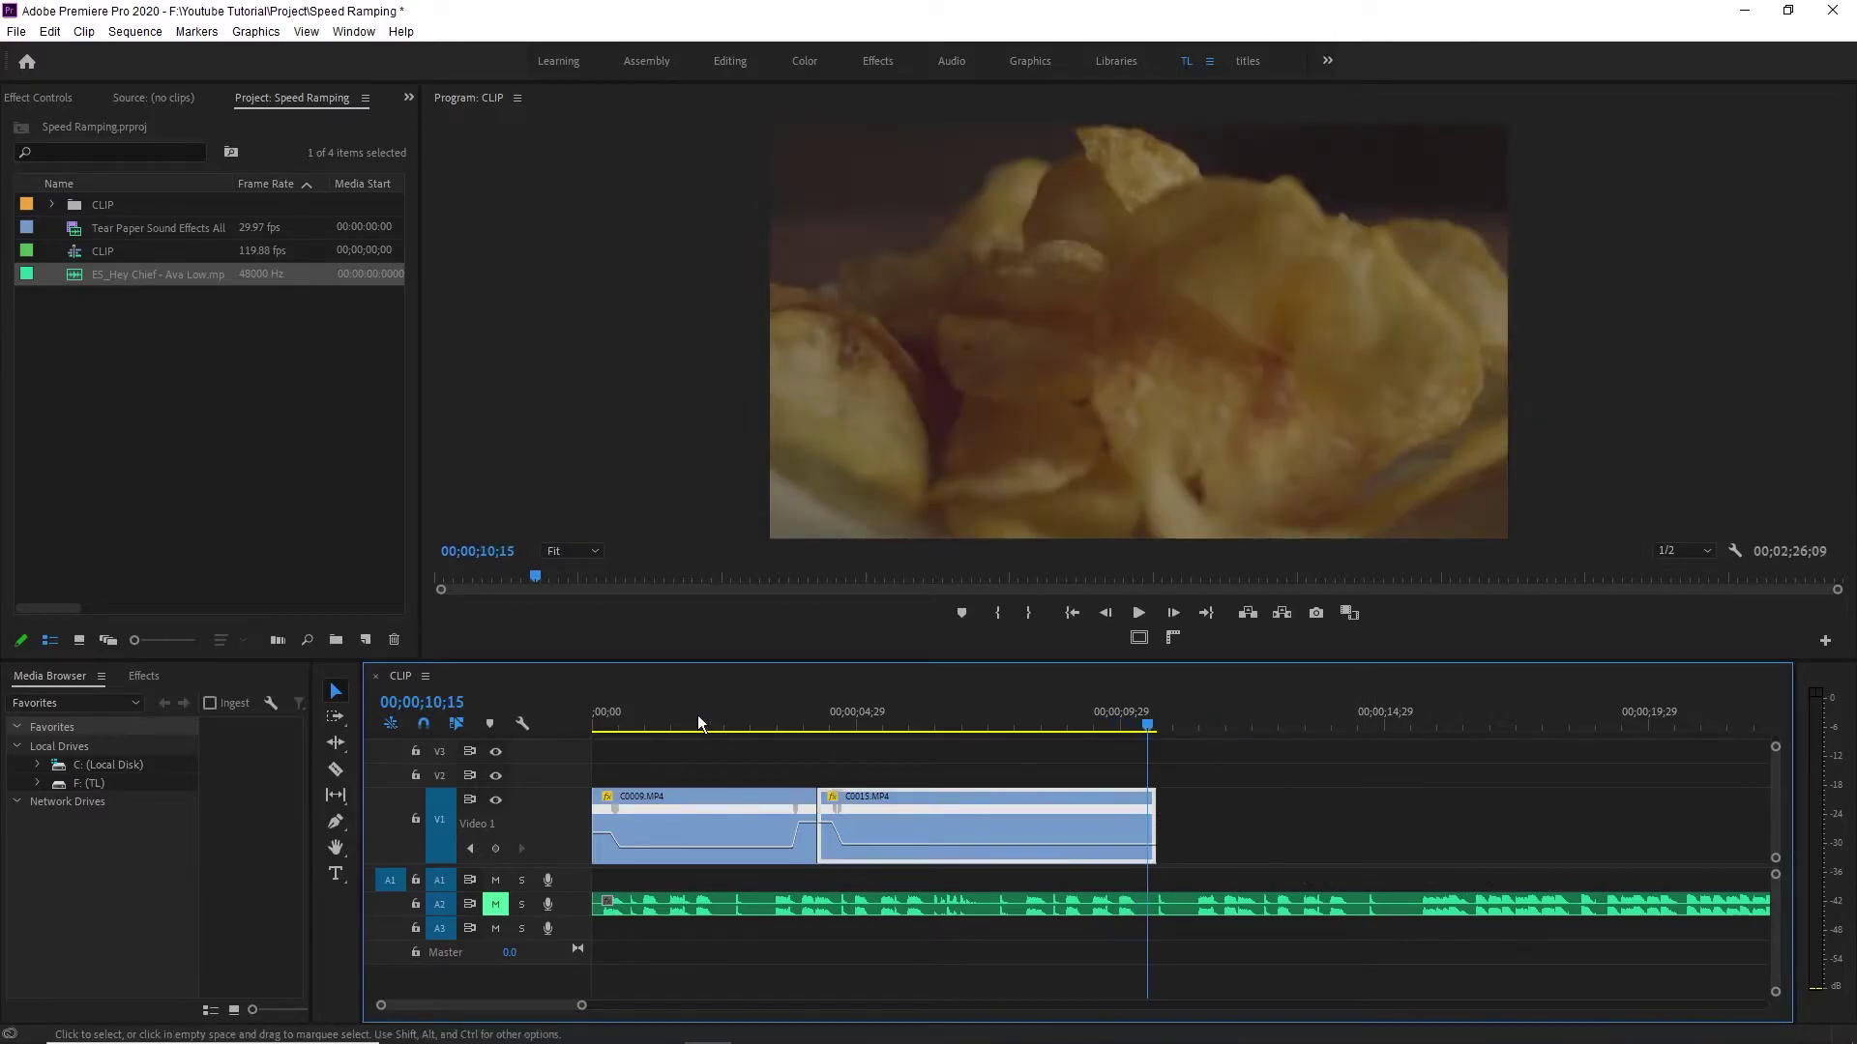
Play back both ramped clips from the start of the sequence and save the project.
key("Home")
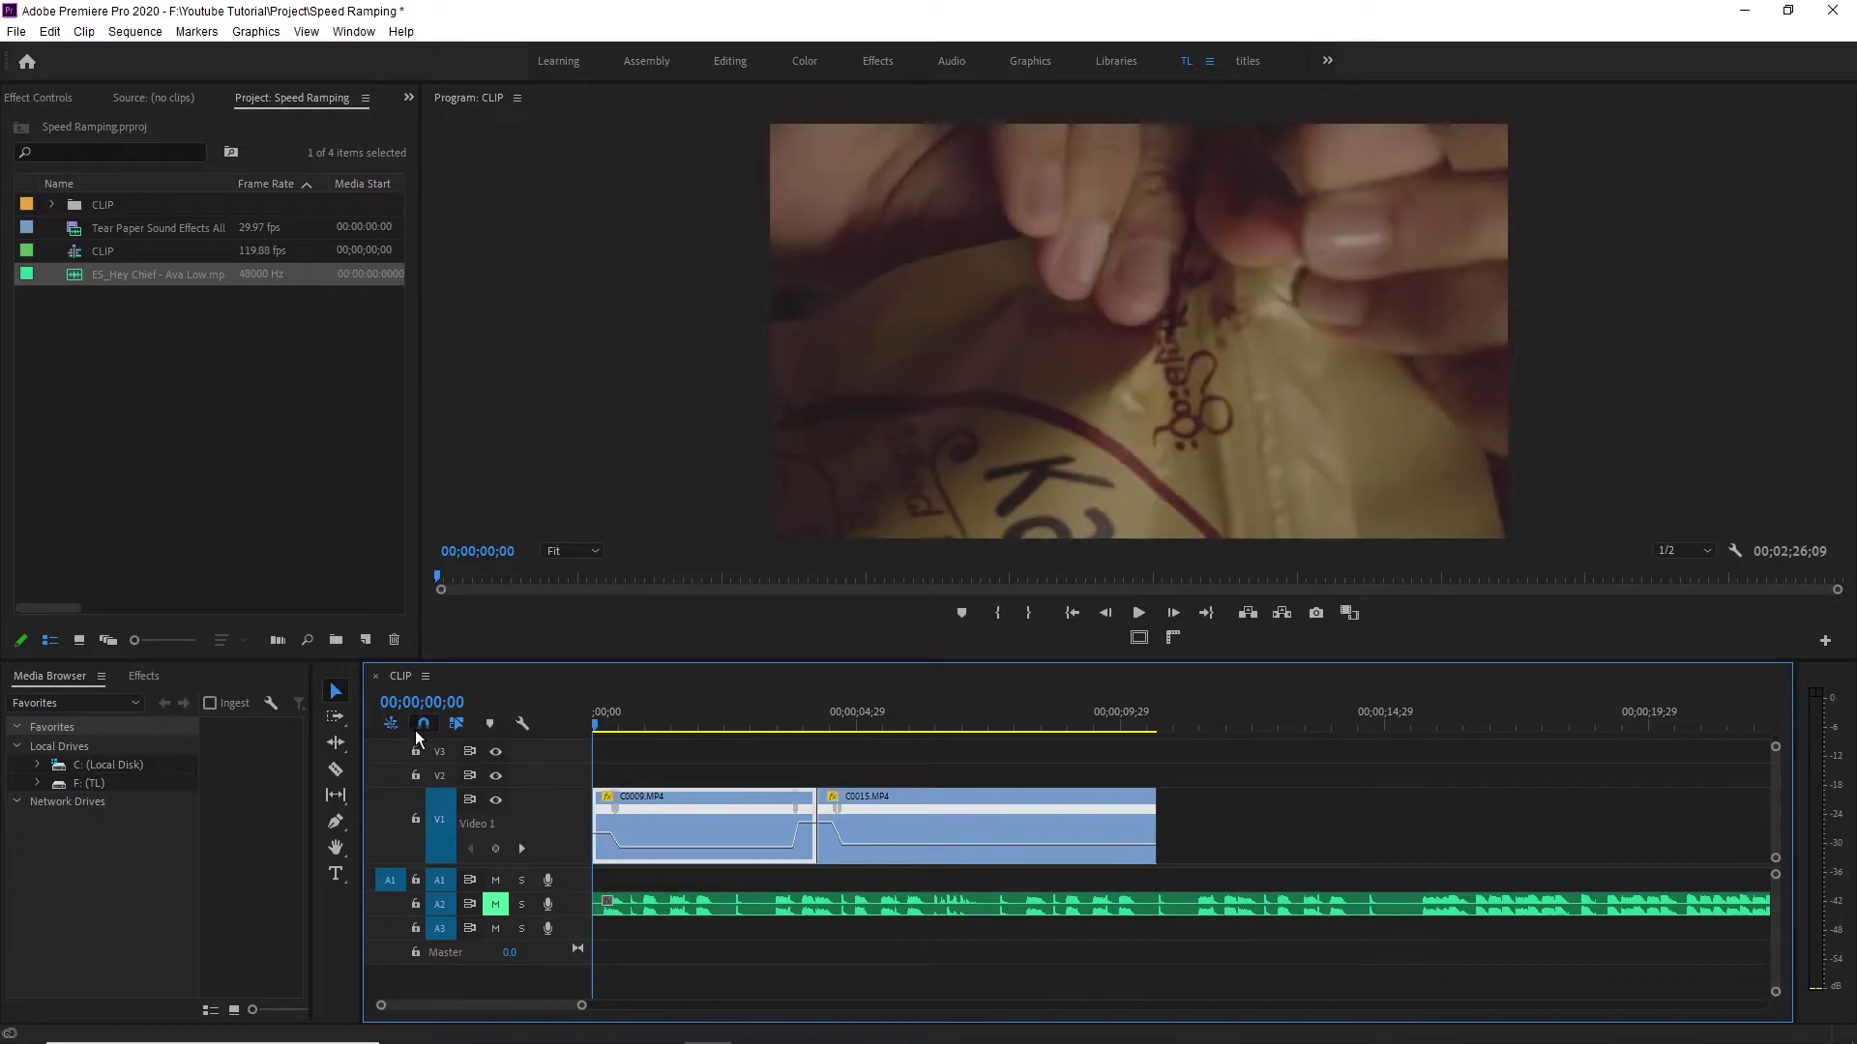
key("space")
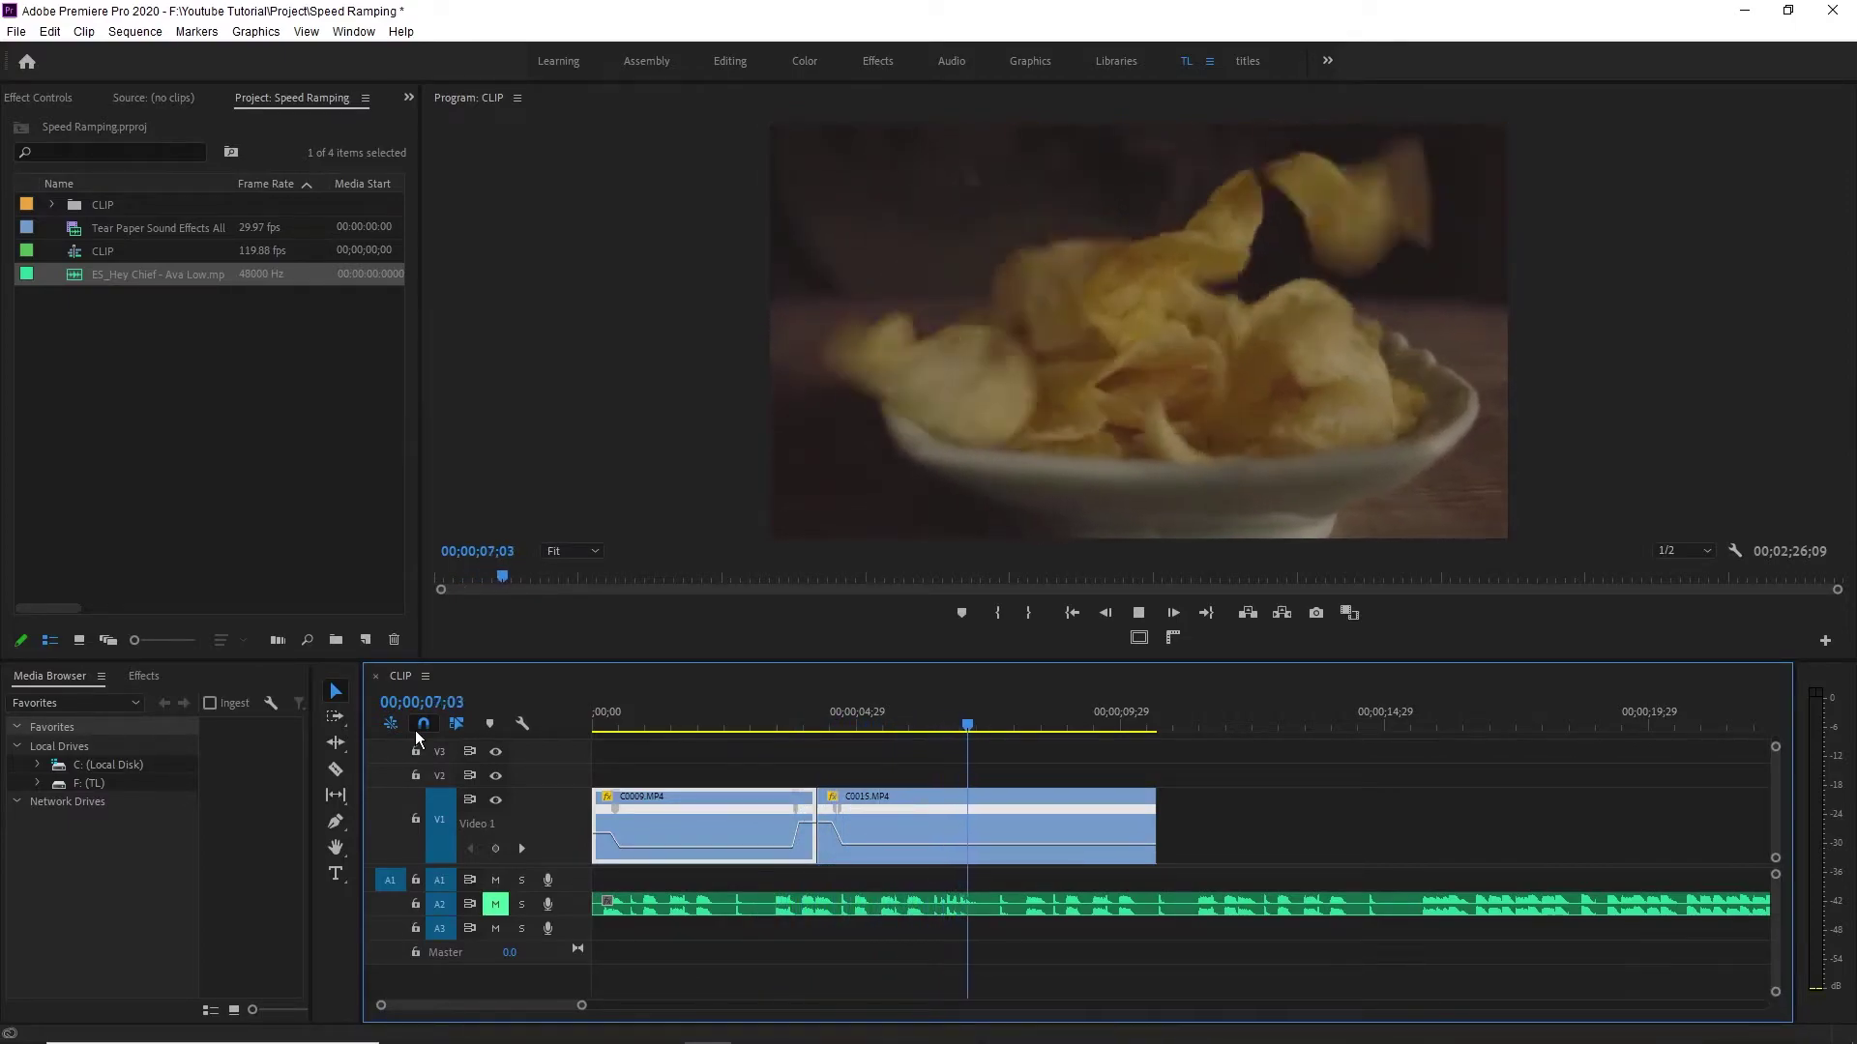
scroll(1106, 842, "down", 2)
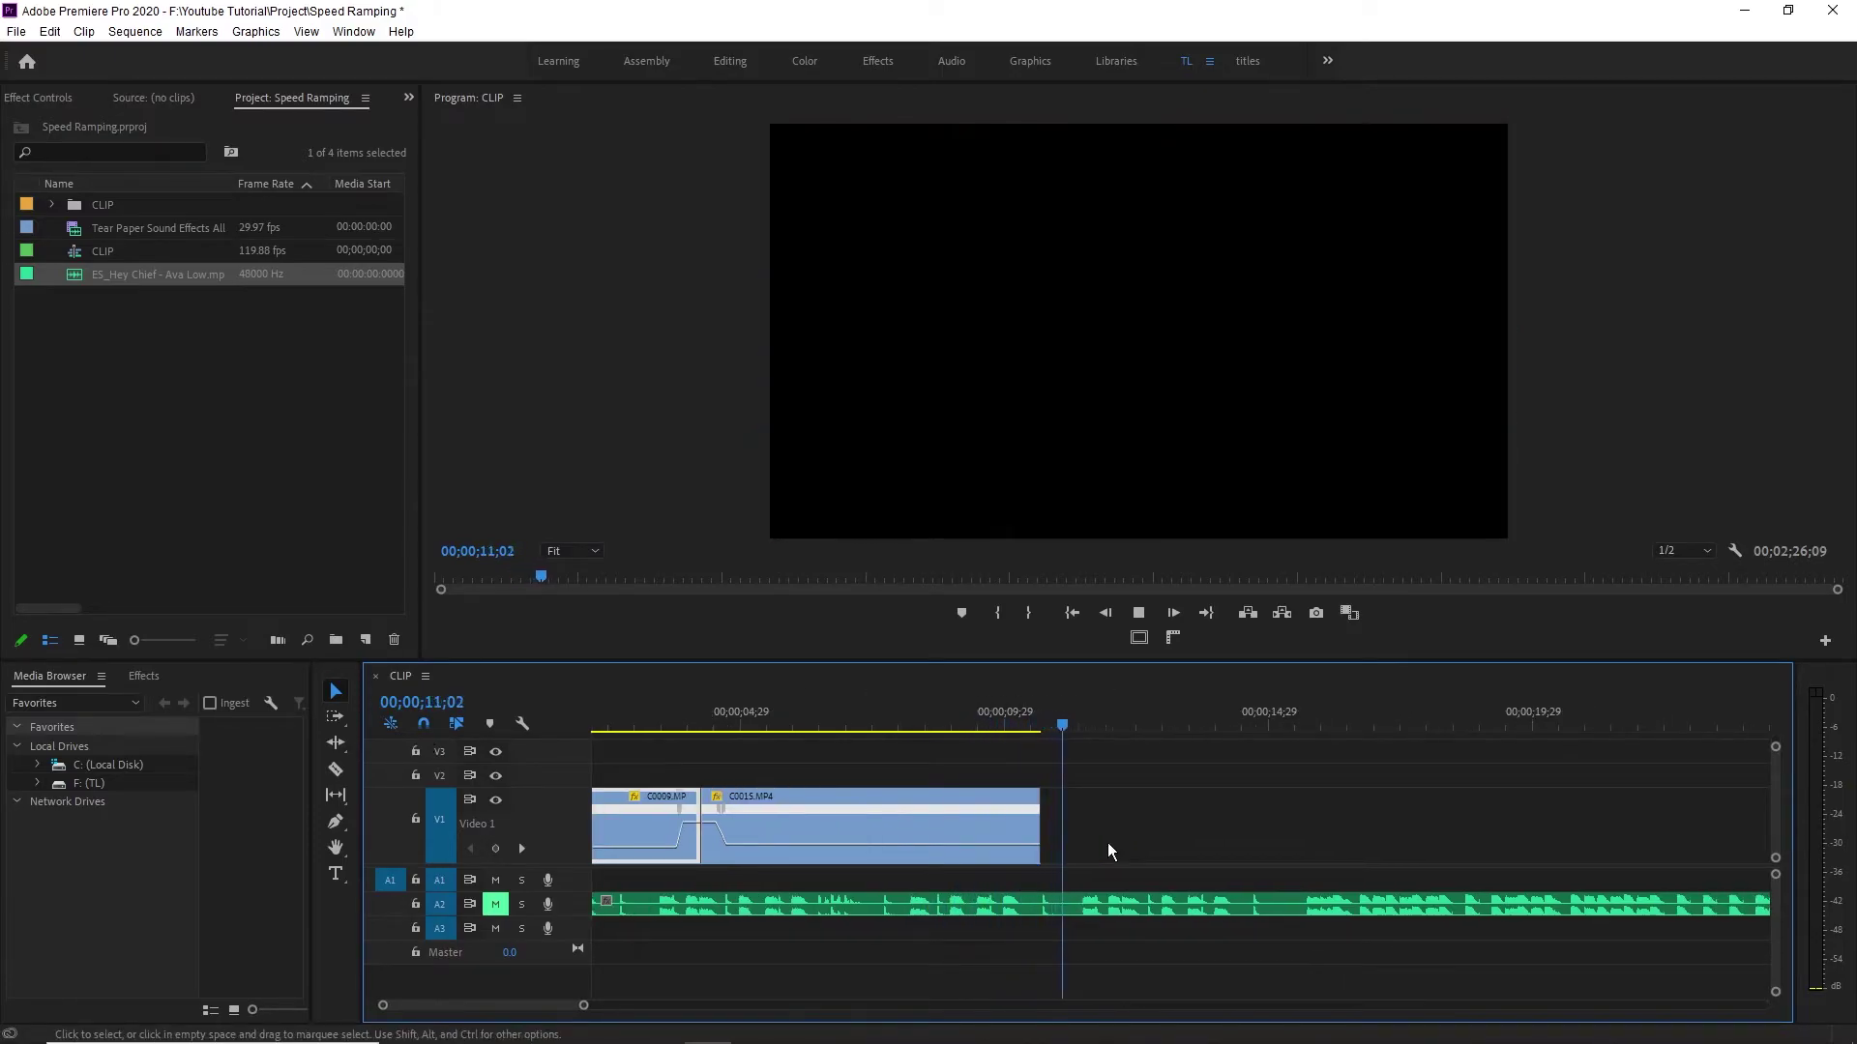
key("space")
key("ctrl+s")
Move C0017.MP4 on V1 so that it starts directly at the end of C0015.MP4.
key("minus")
key("minus")
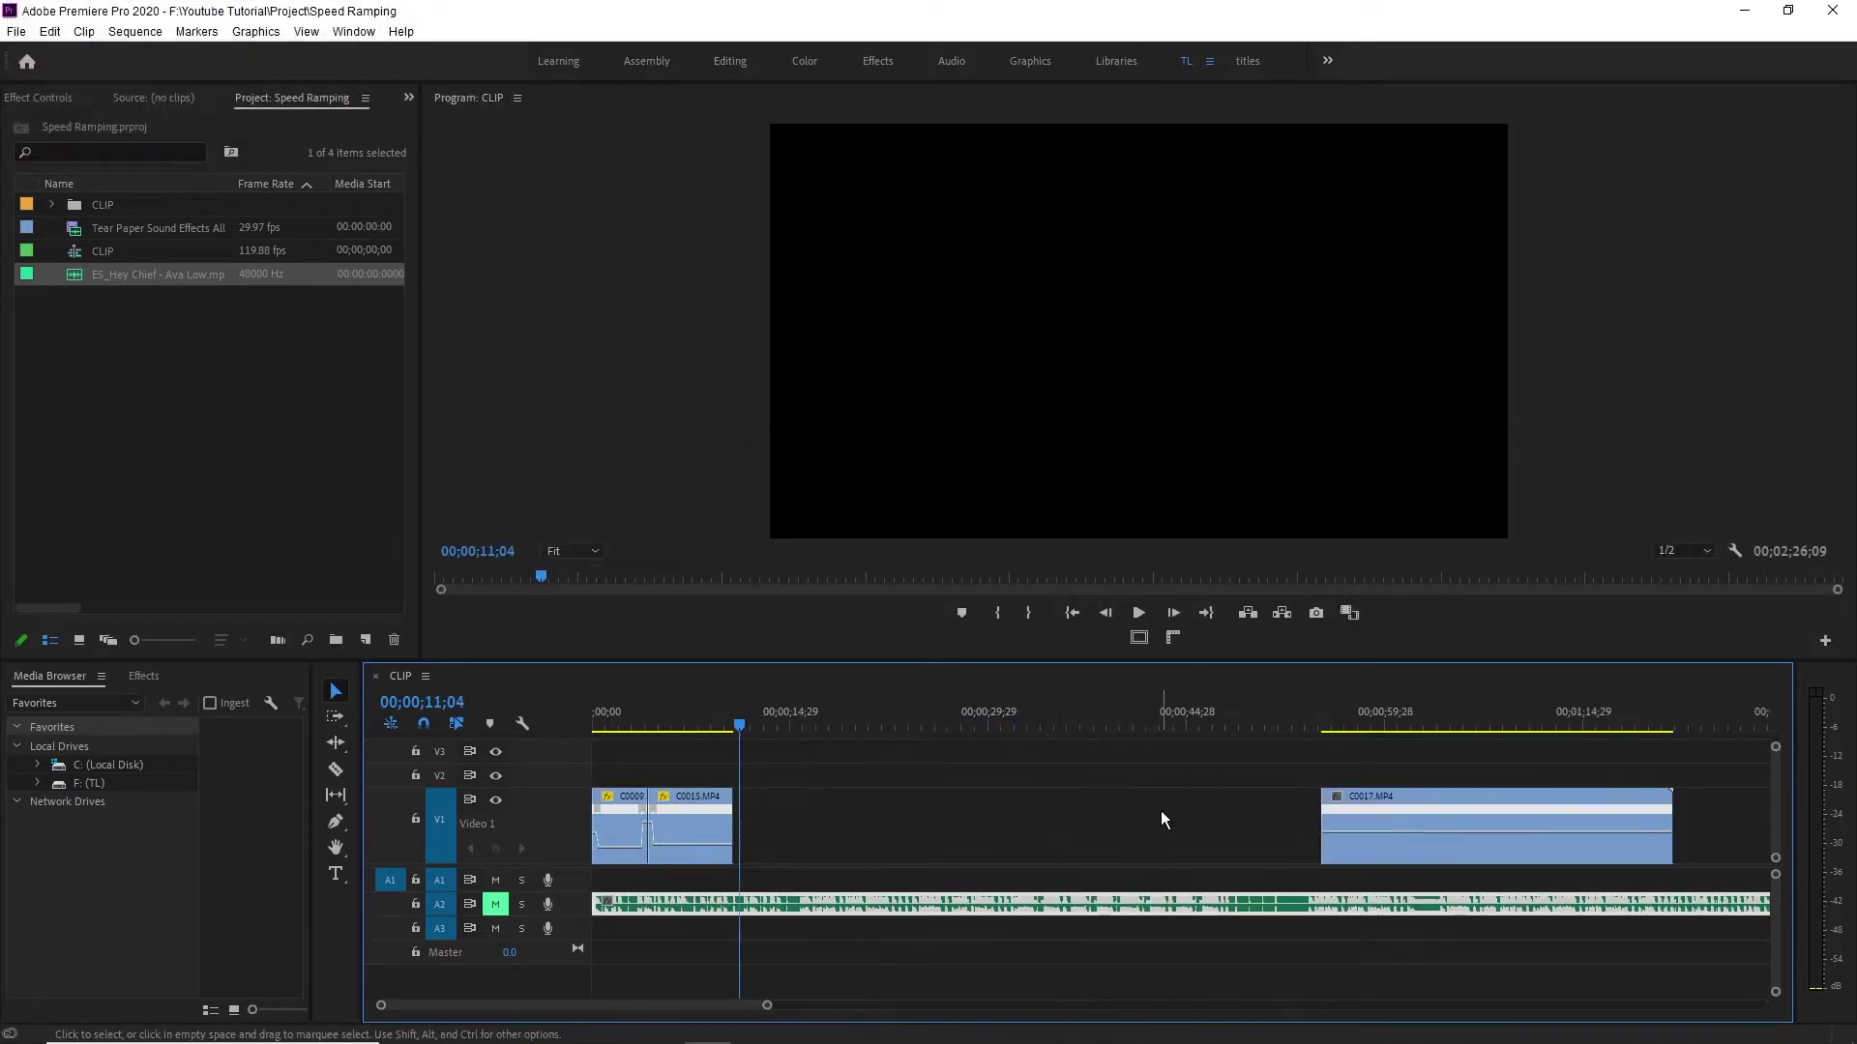
left_click_drag(1429, 797, 834, 816)
key("equal")
scroll(936, 768, "down", 1)
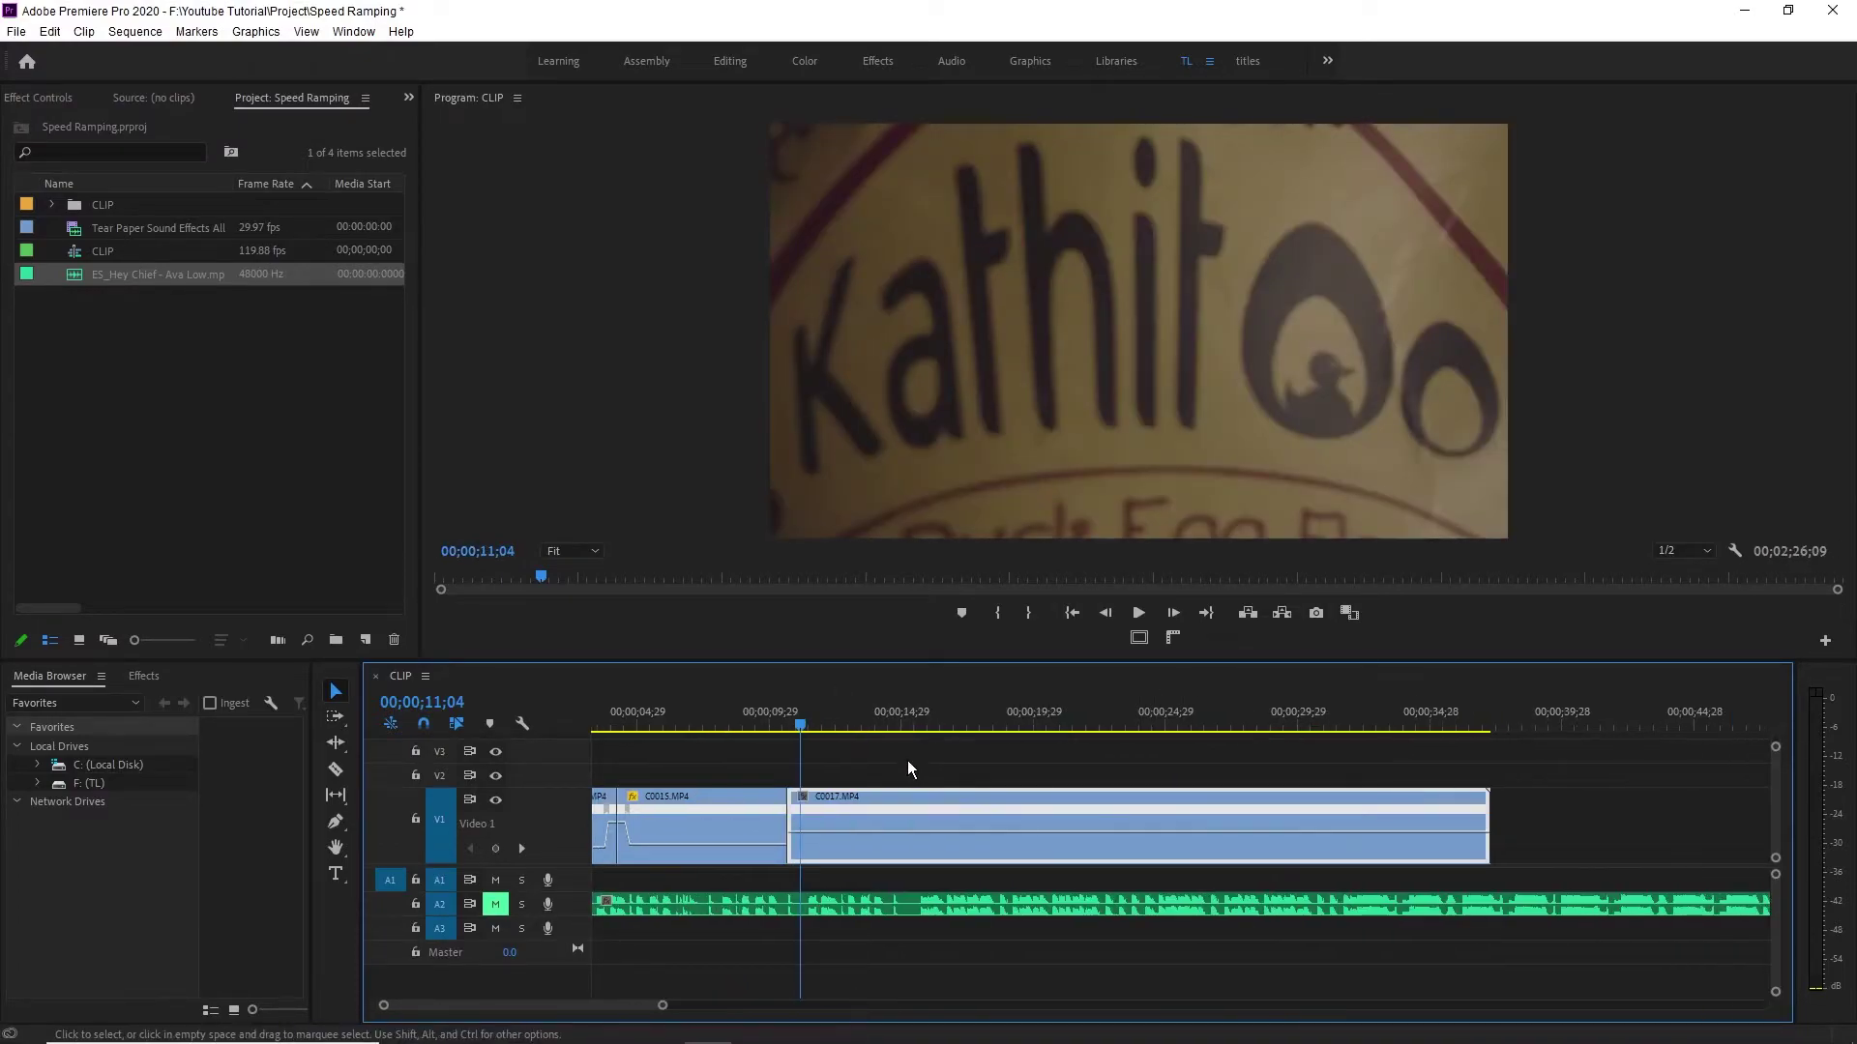
Trim C0017.MP4 in the sequence to start at about 00;00;14;02 and end at 00;00;31;22.
left_click_drag(811, 735, 878, 733)
left_click_drag(797, 799, 877, 799)
left_click_drag(950, 721, 1345, 735)
left_click_drag(1475, 791, 1344, 798)
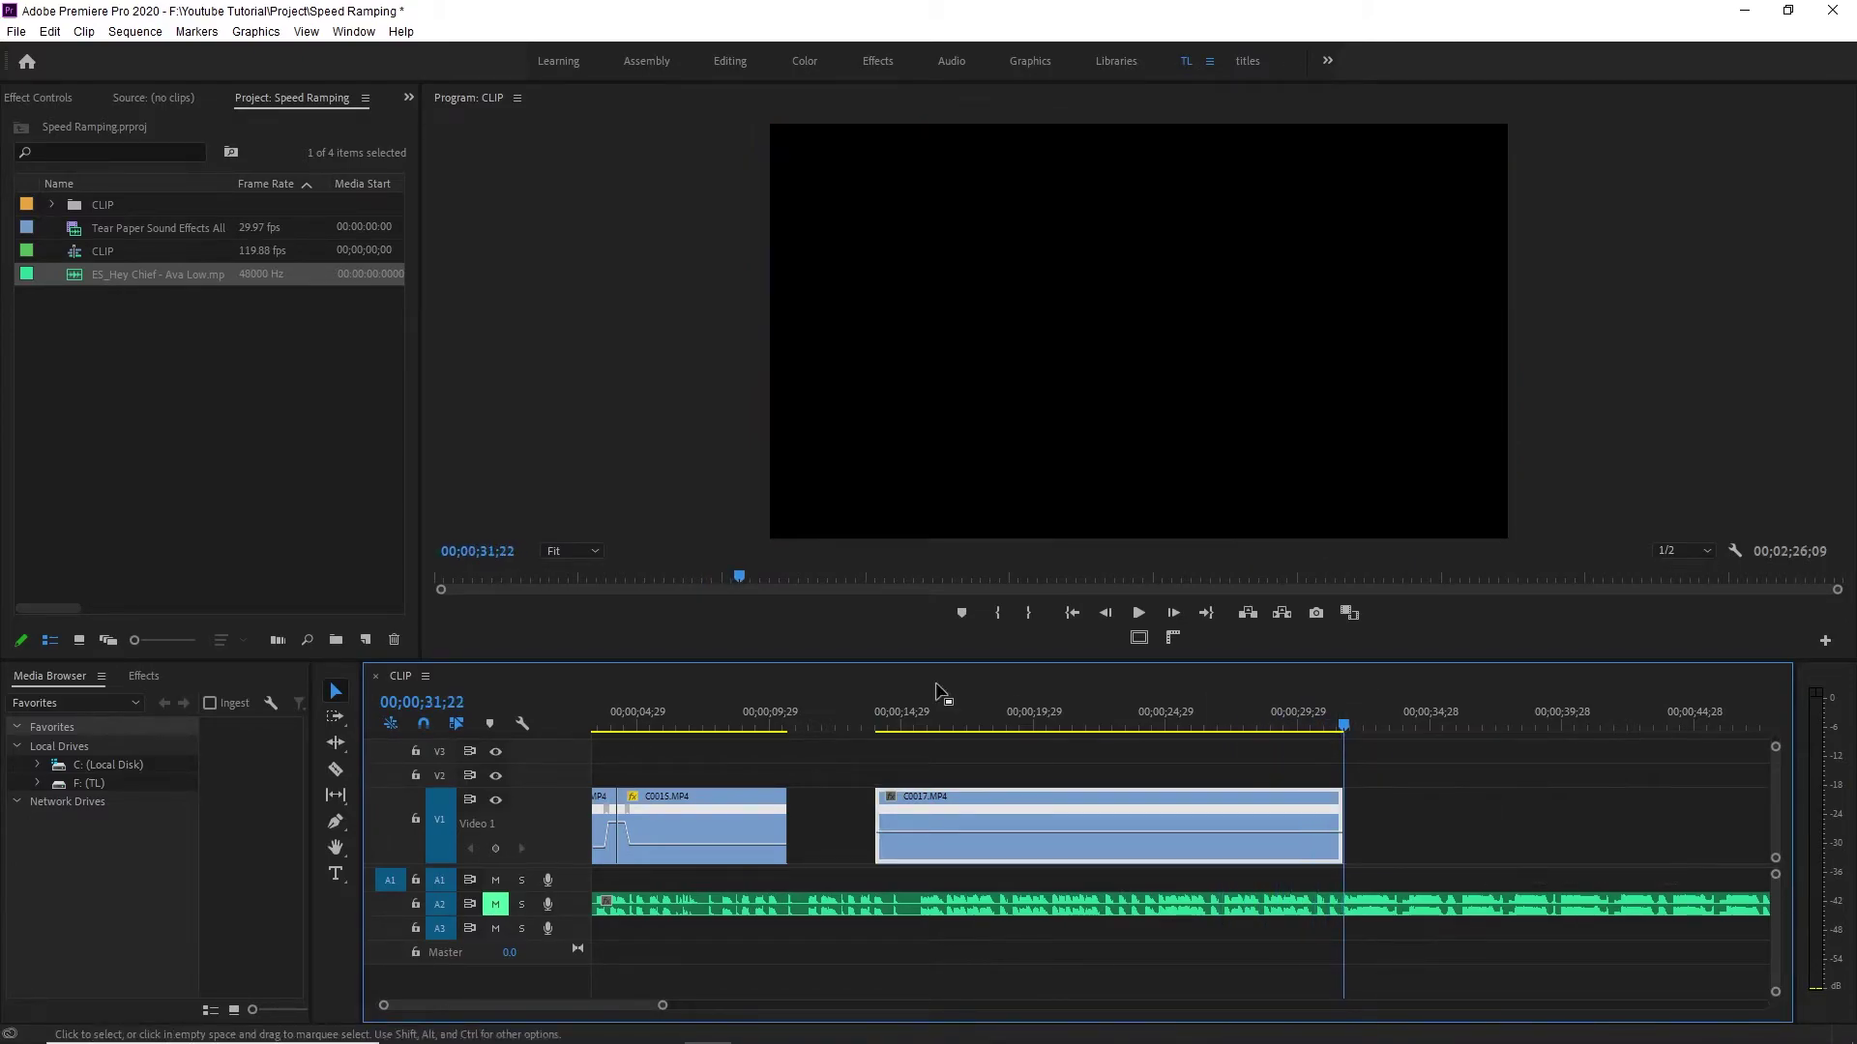
Add a Time Remapping speed keyframe to C0017.MP4 at 00;00;23;24, where the bowl of chips is in view.
left_click(882, 723)
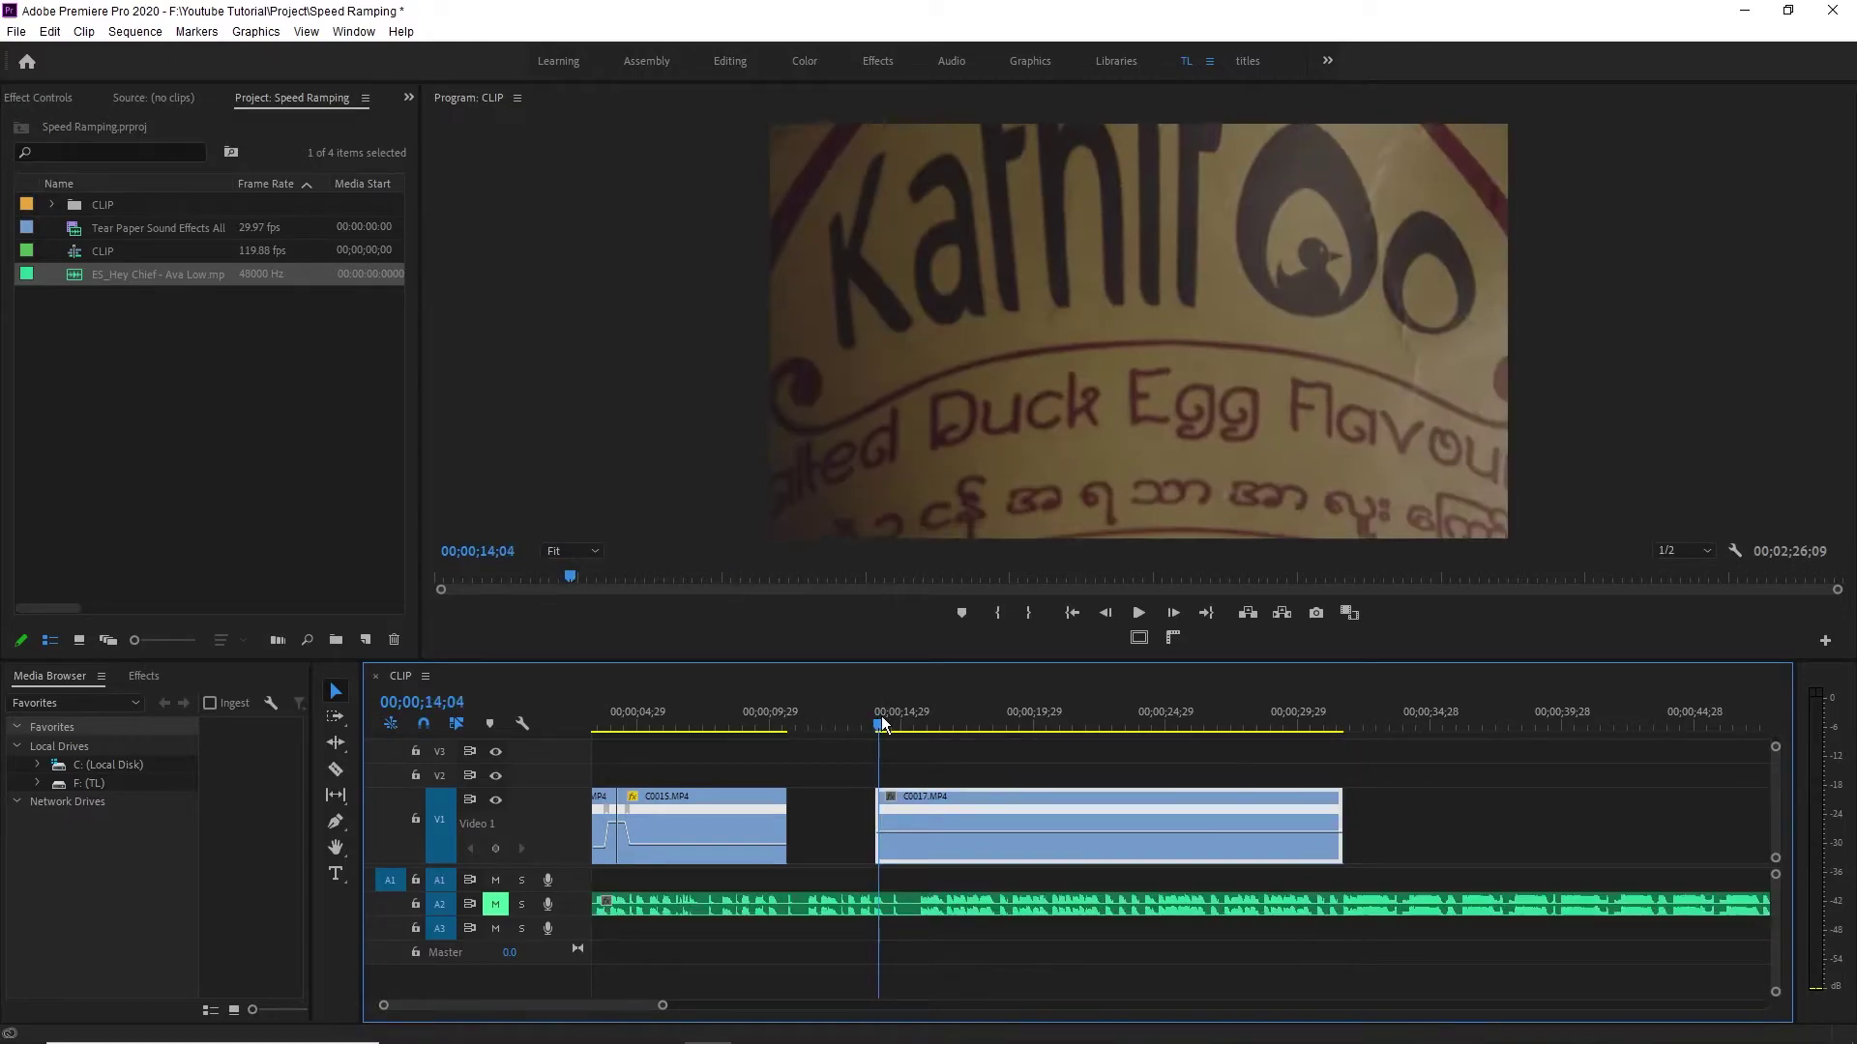
left_click_drag(882, 724, 1137, 751)
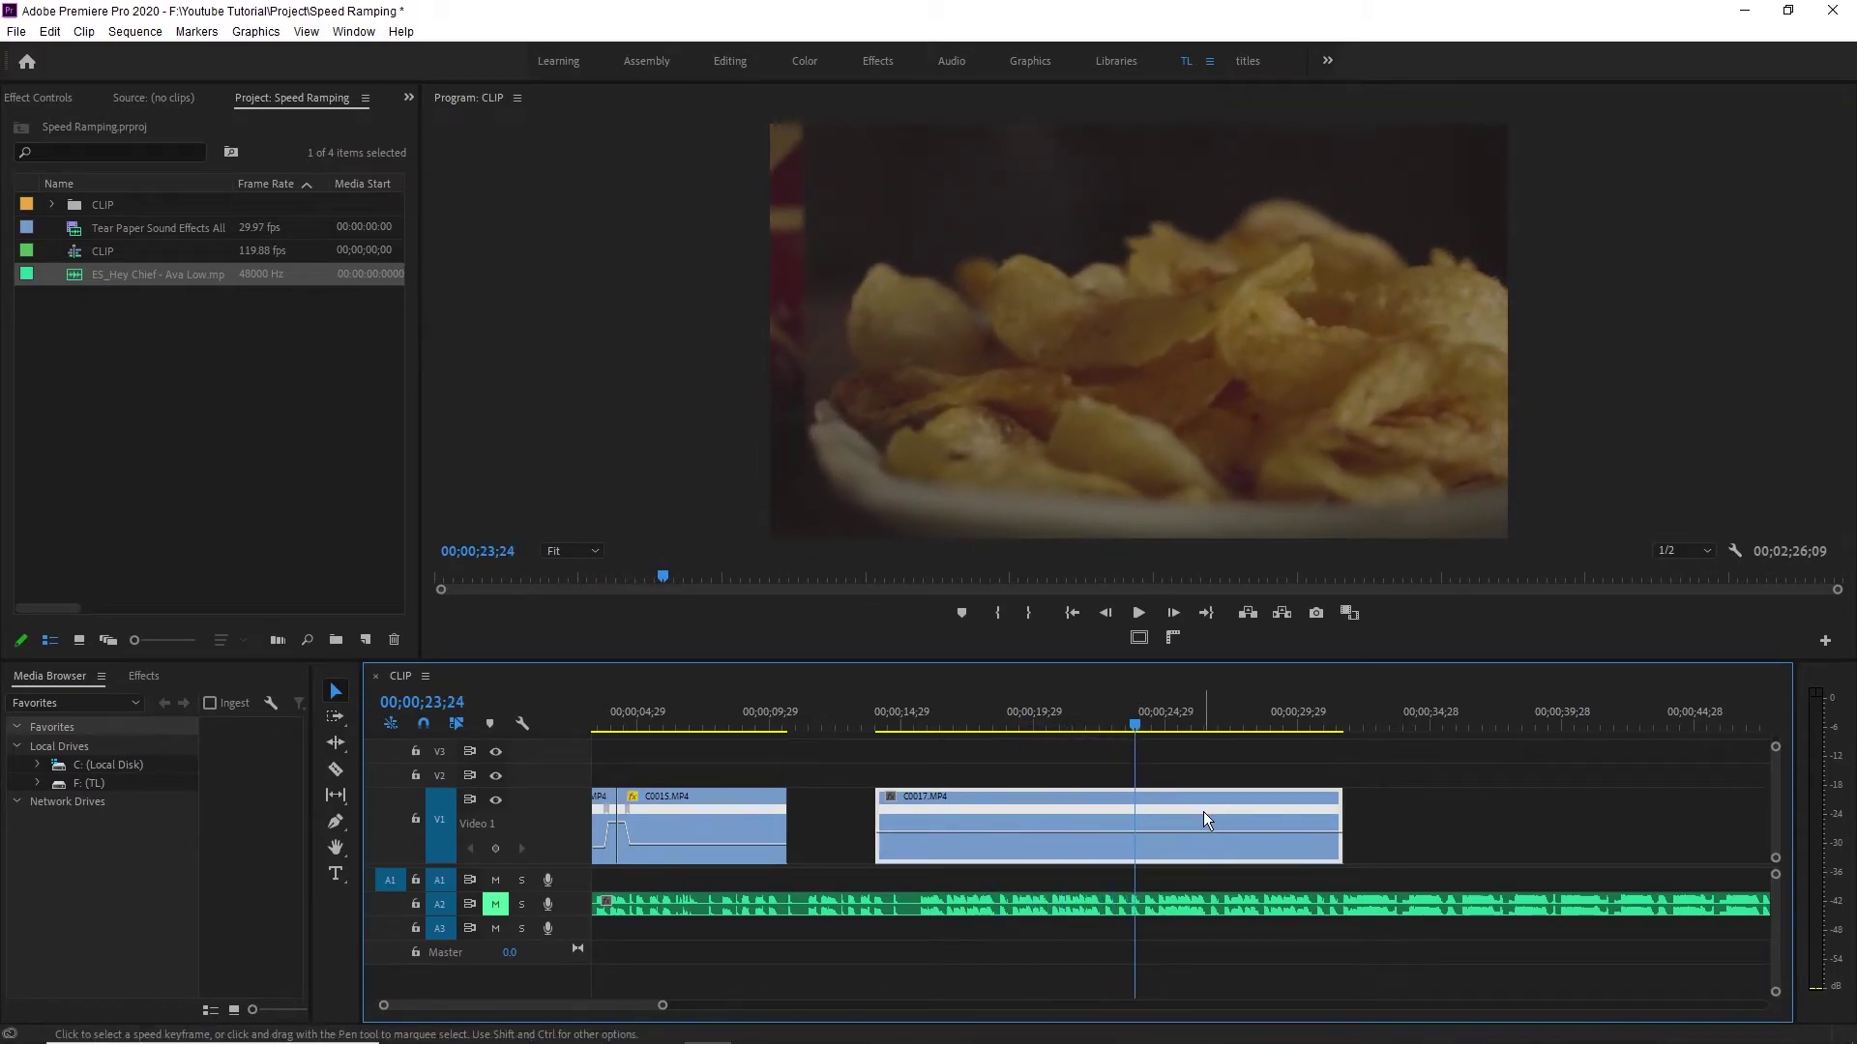
left_click(1136, 839, "ctrl")
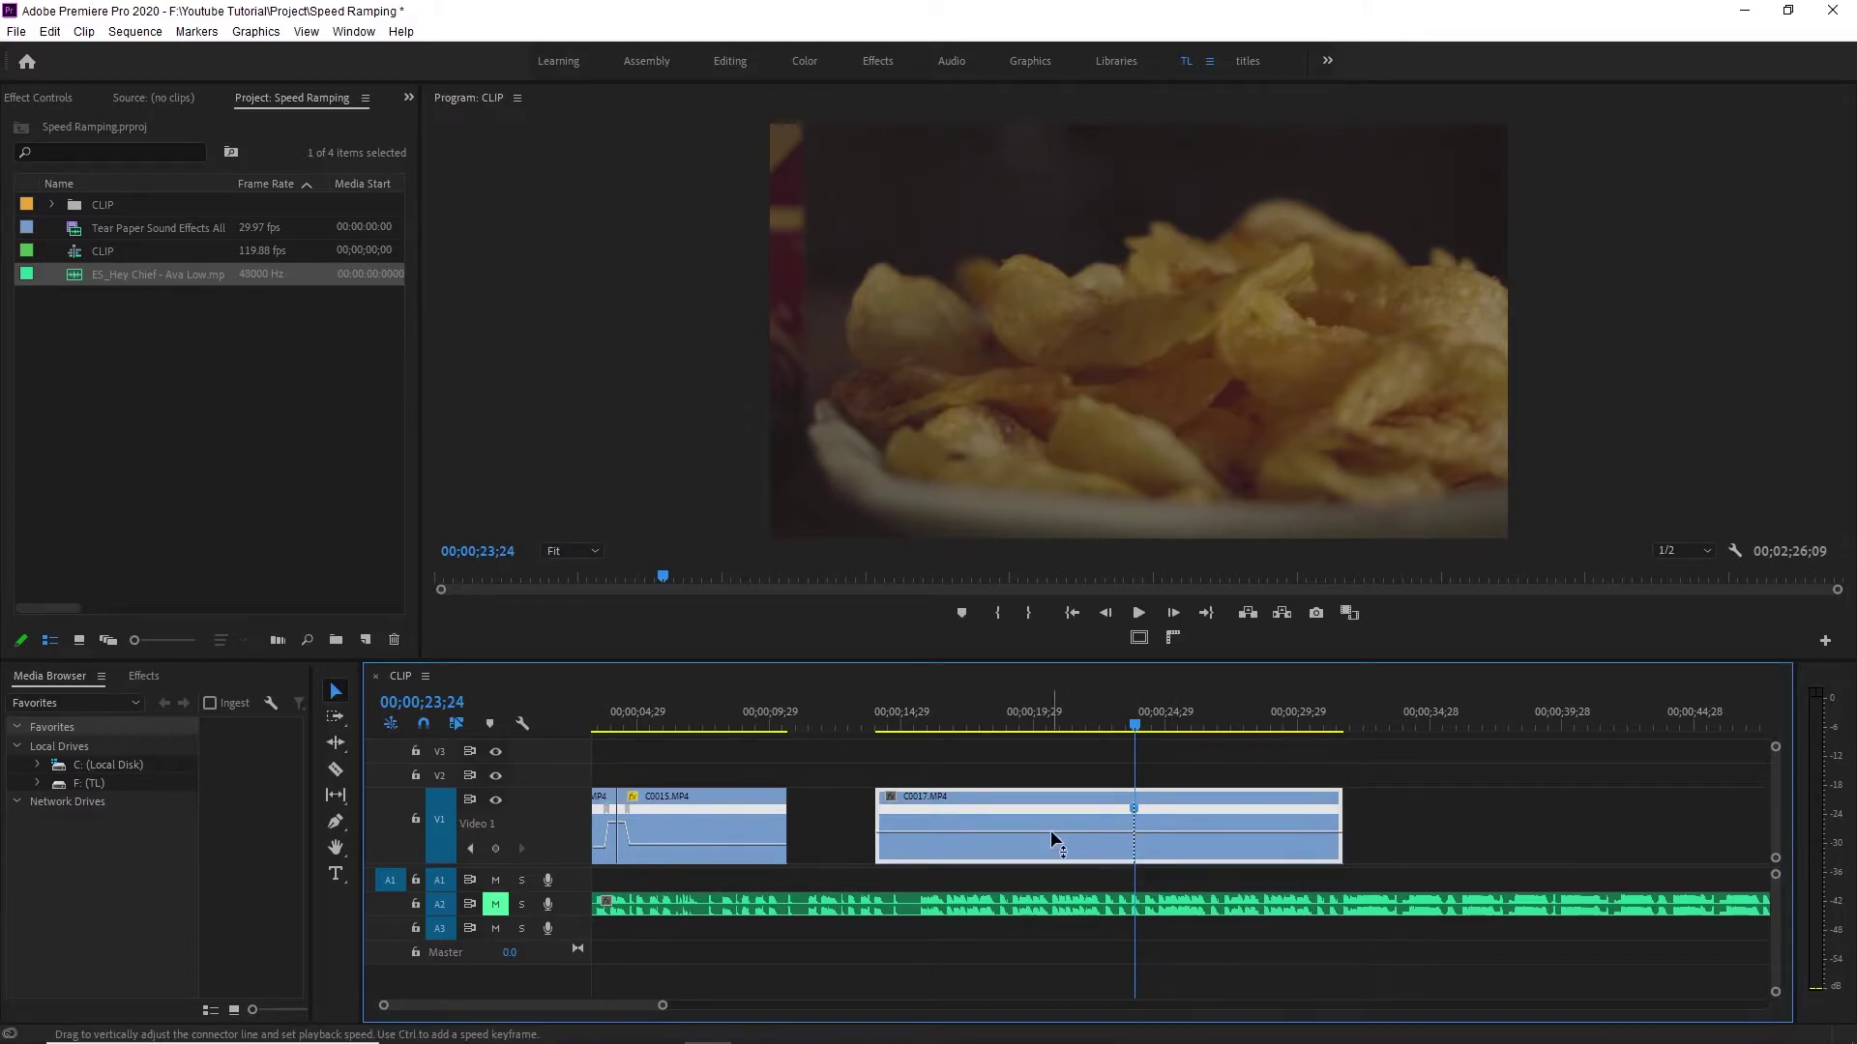
Speed up C0017.MP4 before its keyframe, slow it after, and split the keyframe into a gradual ramp.
left_click_drag(1050, 829, 1050, 822)
left_click_drag(1077, 832, 1069, 365)
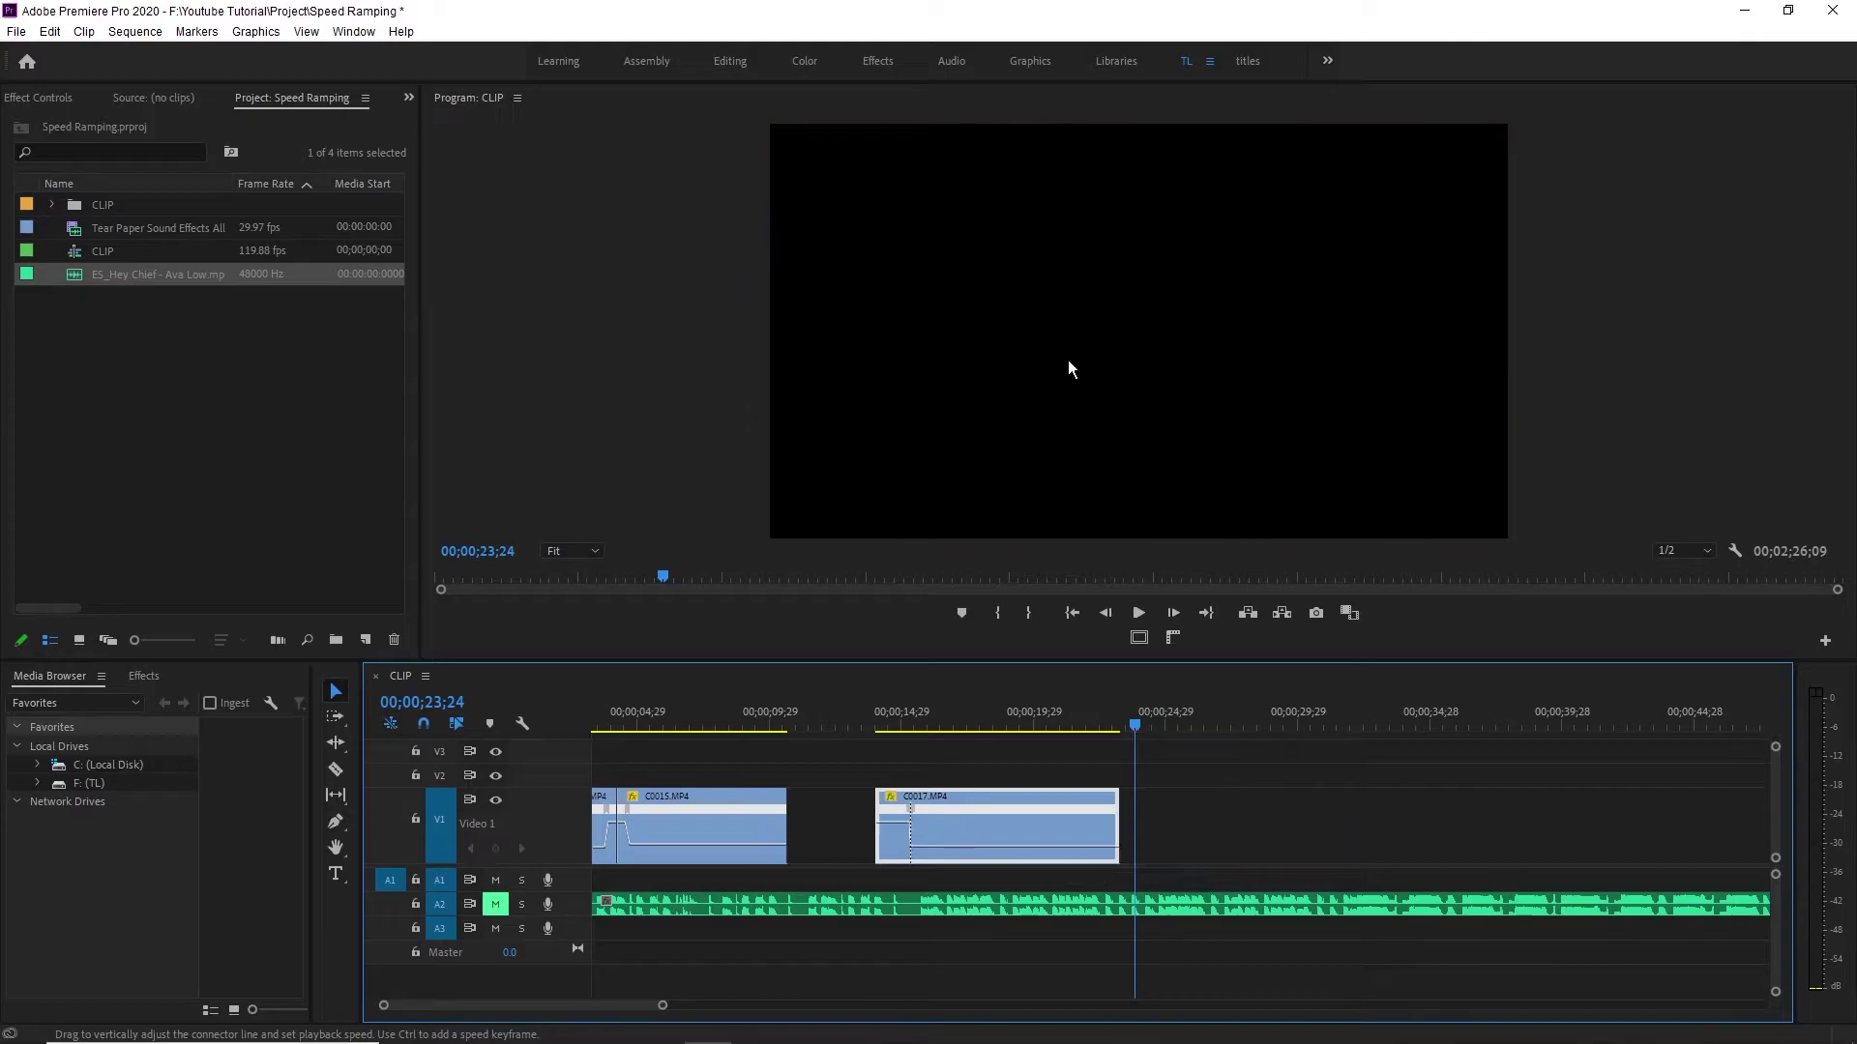
left_click_drag(916, 815, 935, 811)
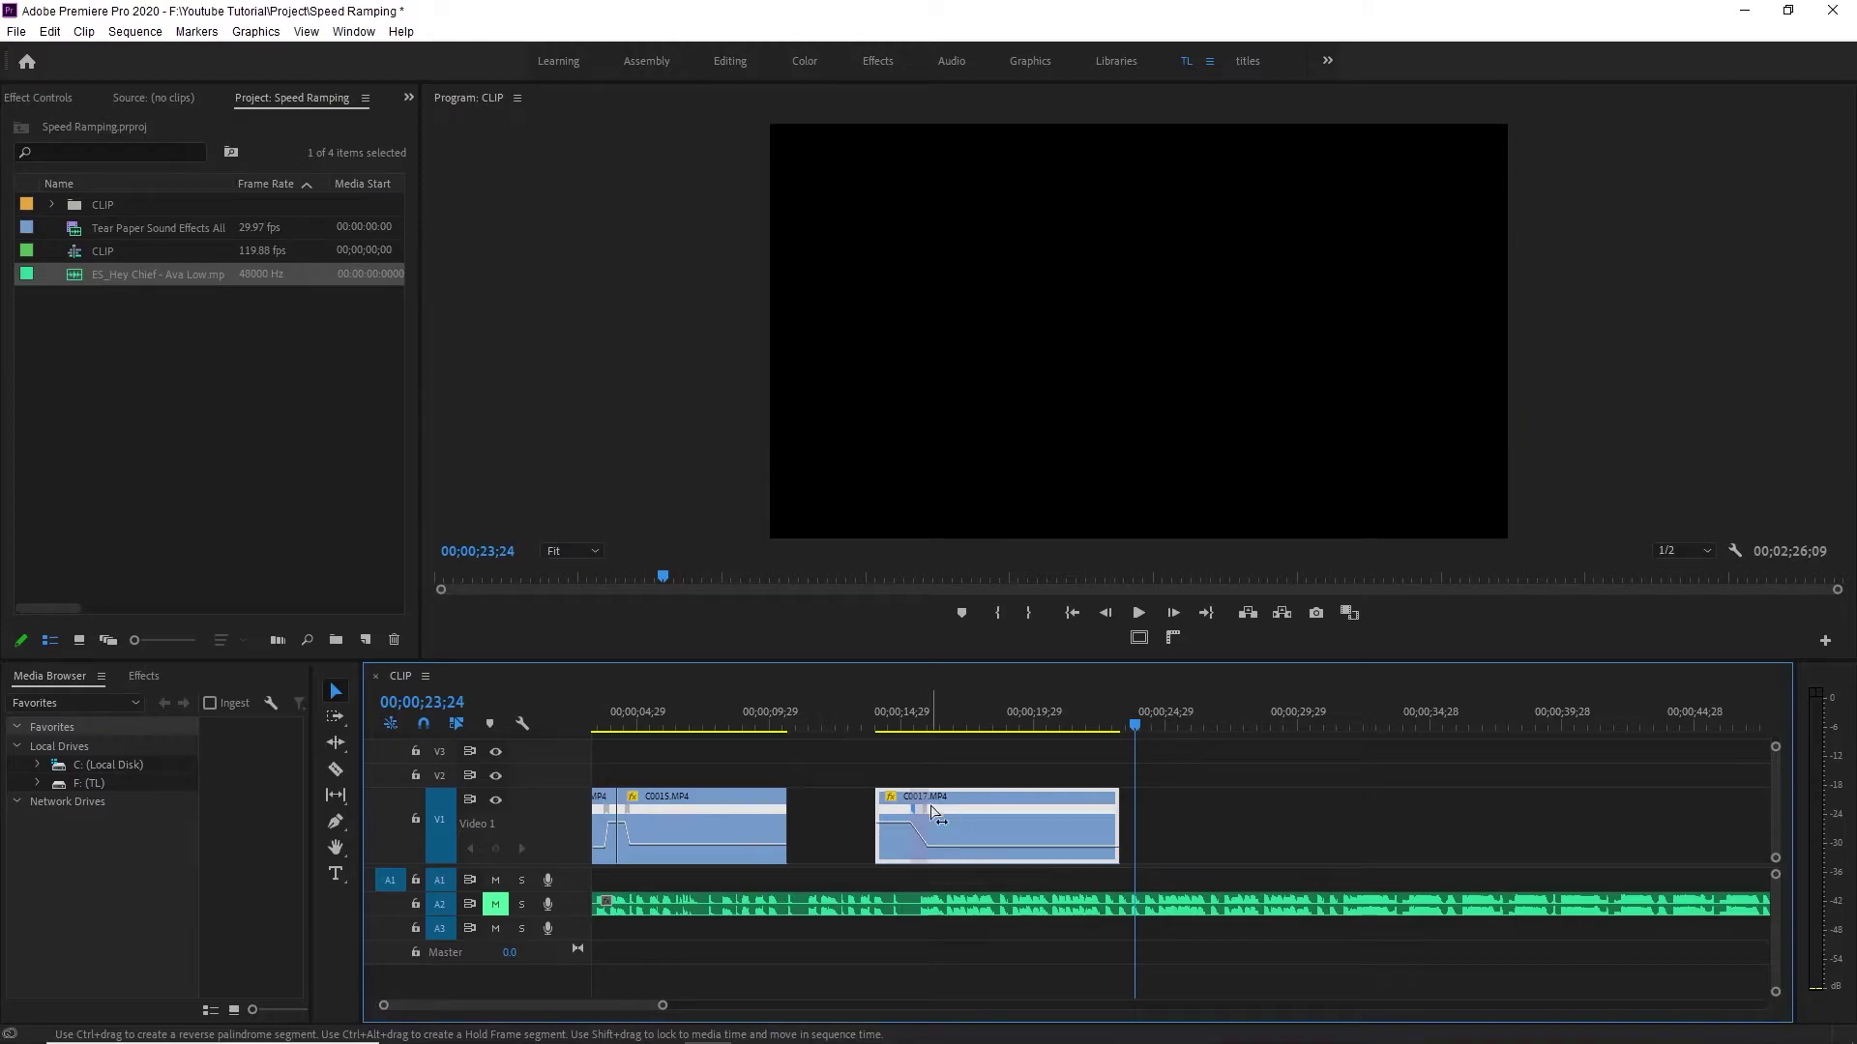
Play back the ramp in C0017.MP4 and raise the speed of its opening section further.
left_click(876, 720)
key("space")
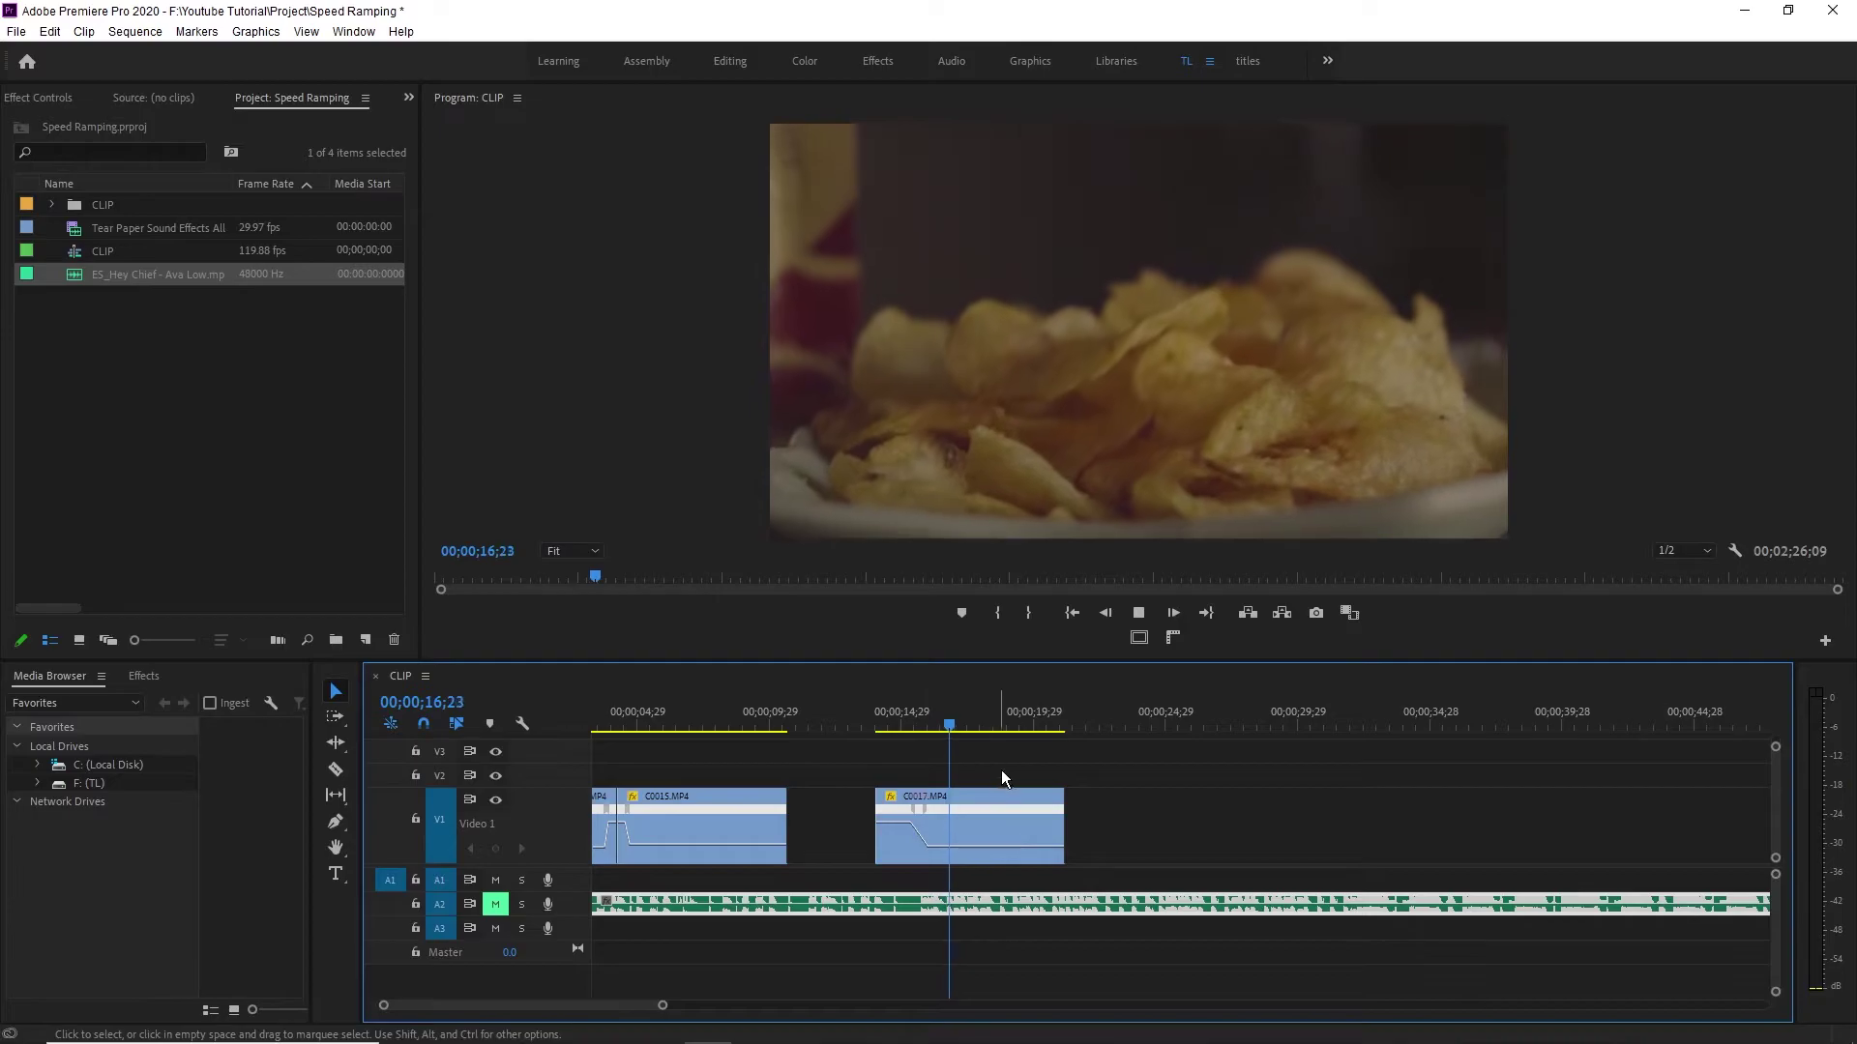
left_click(886, 829)
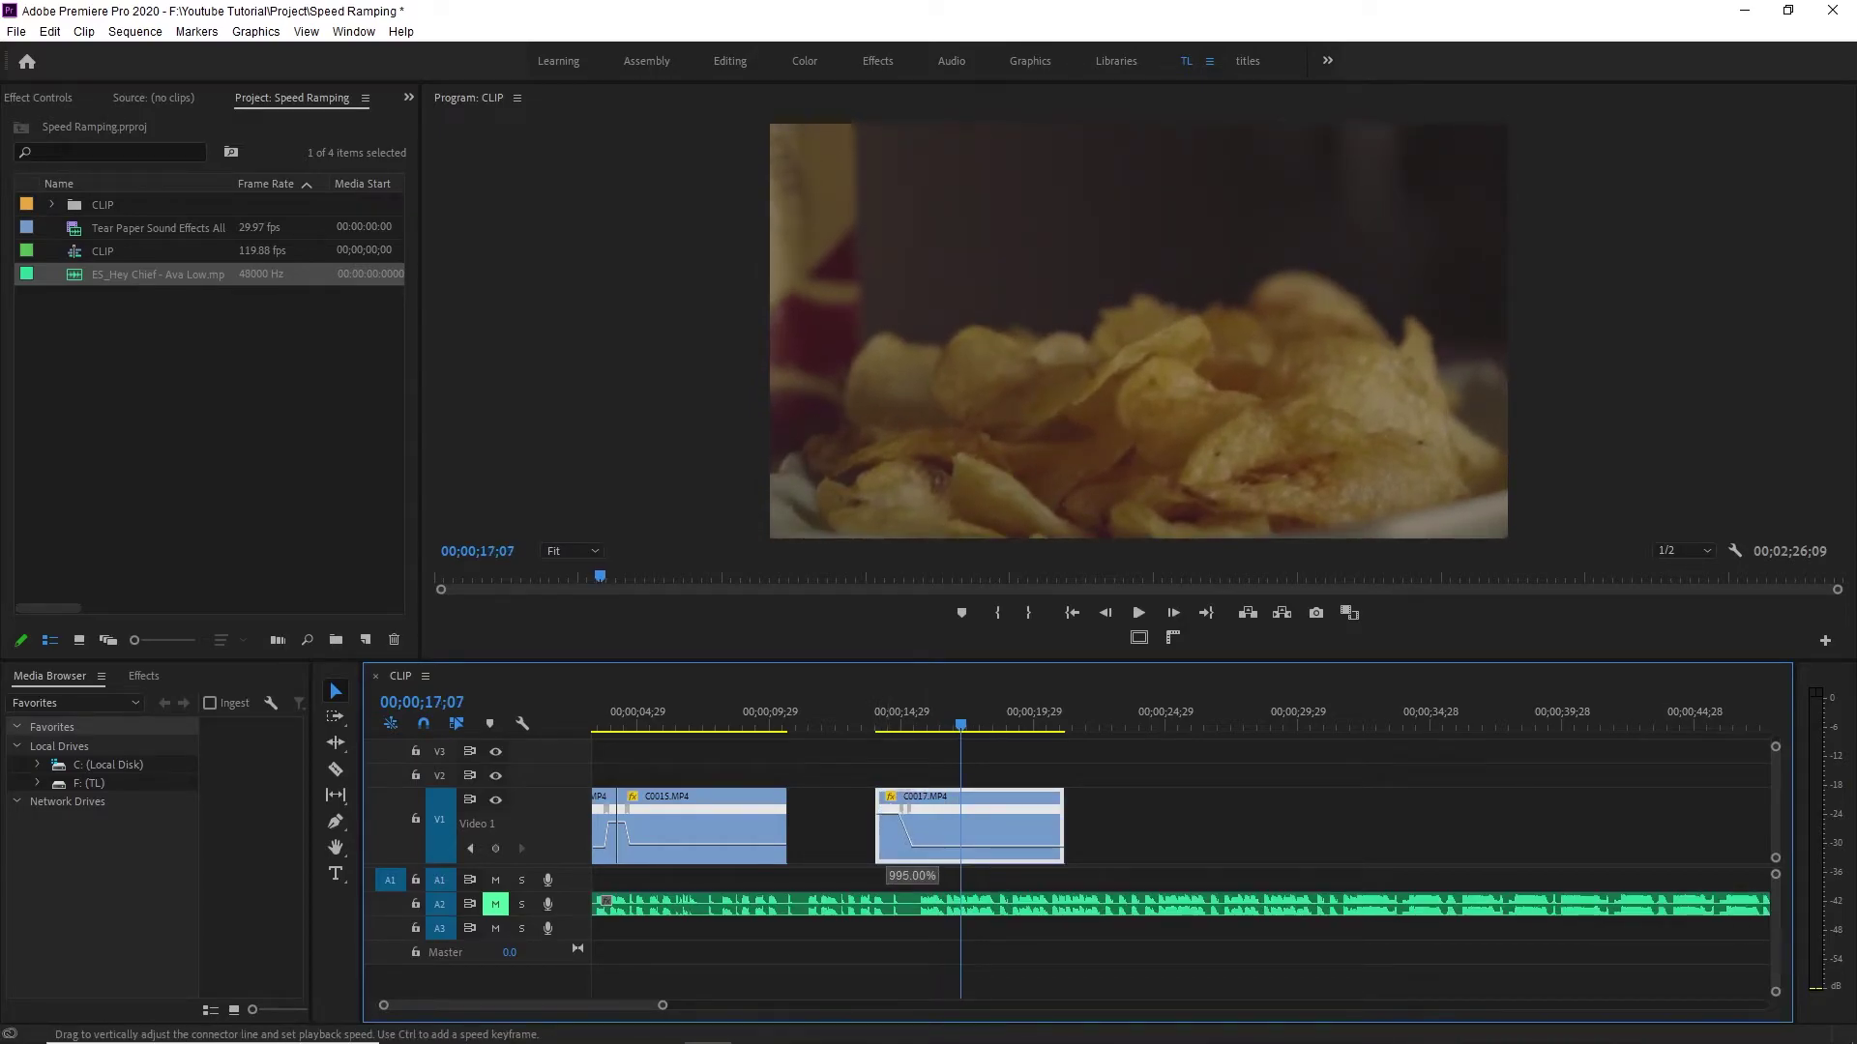
left_click_drag(888, 855, 886, 727)
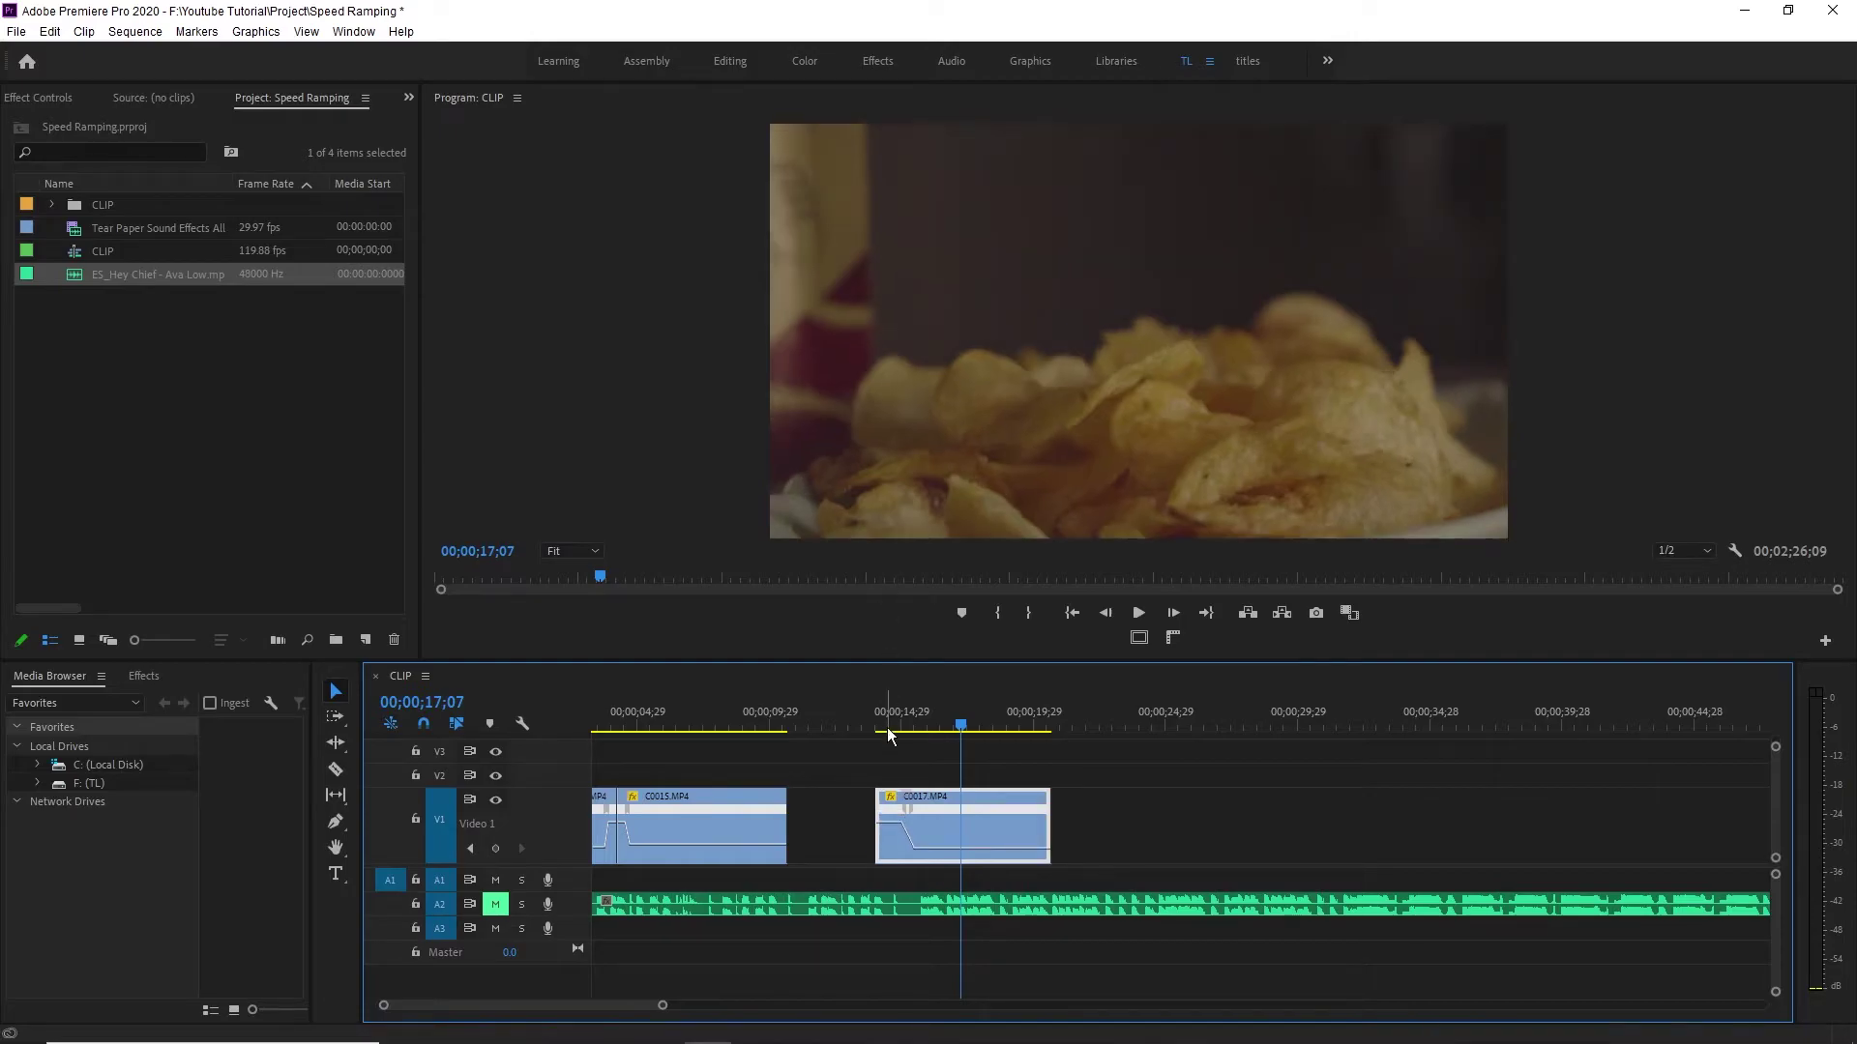
Play back C0017.MP4 from its start to check the faster opening and the ramp into slow motion.
left_click(887, 711)
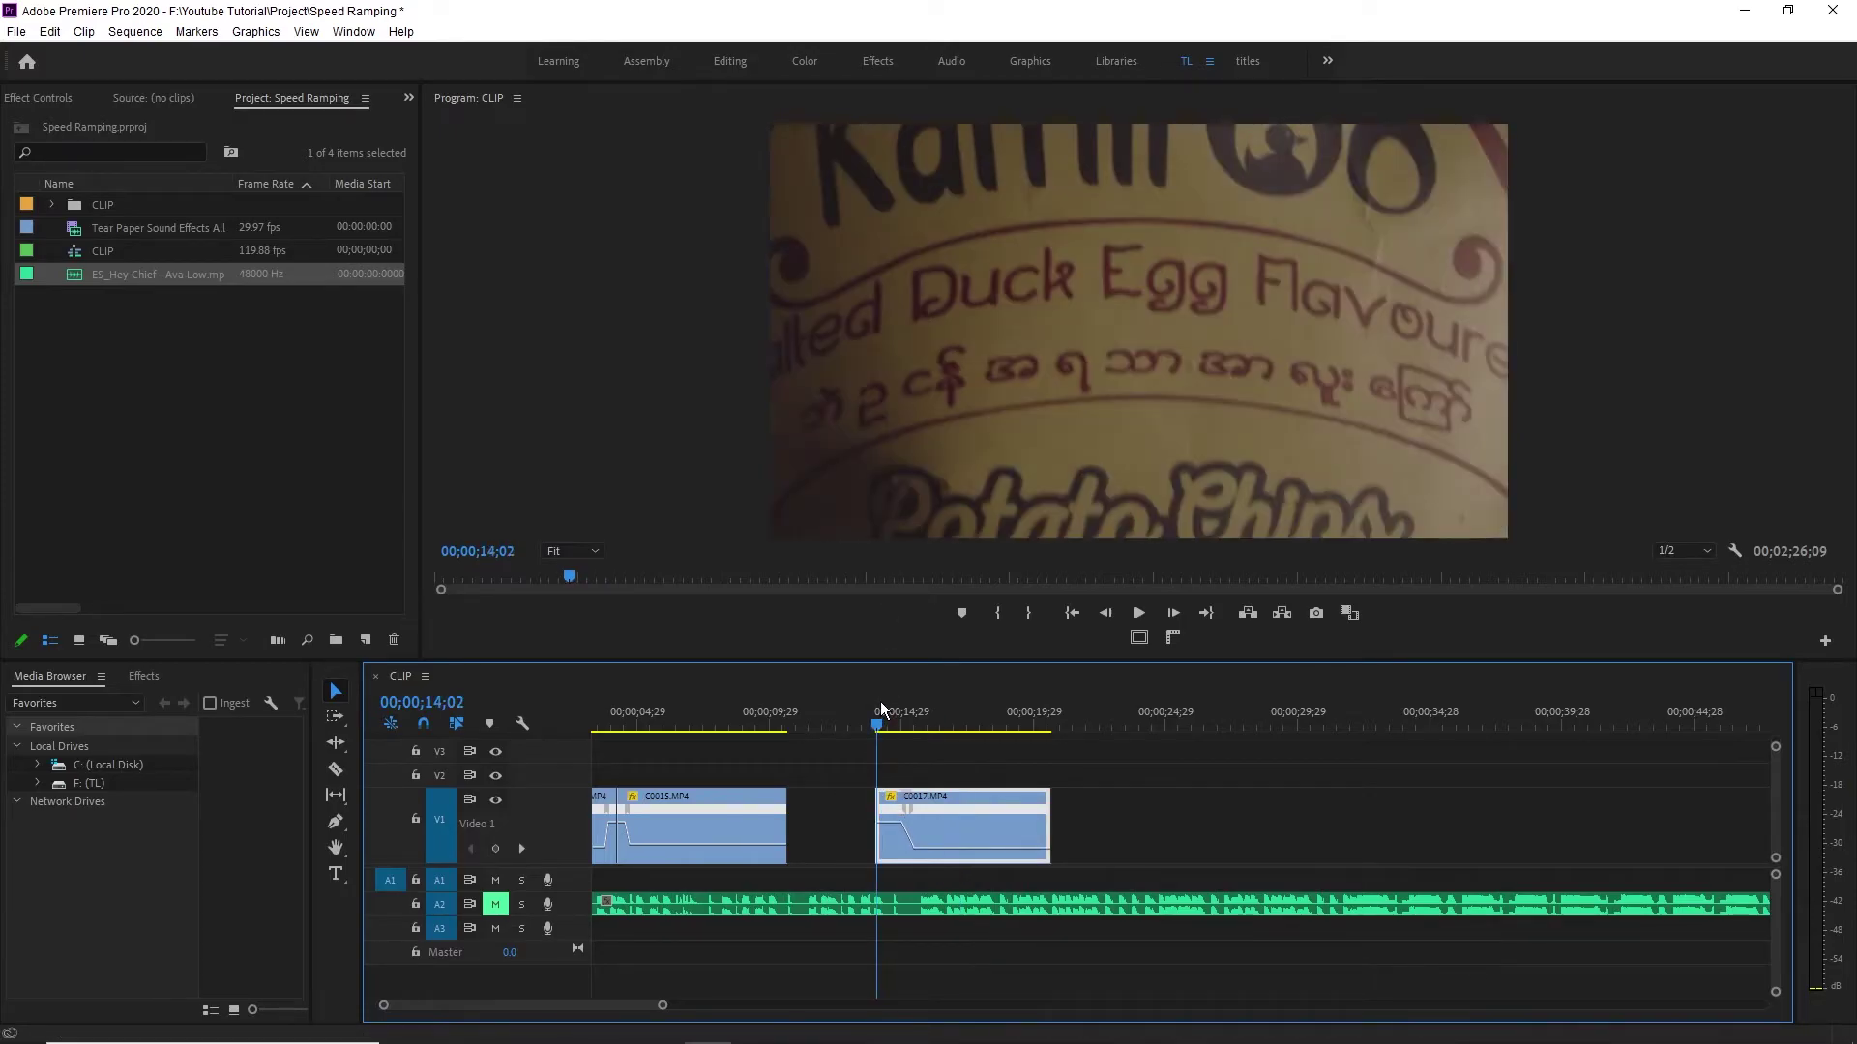
key("space")
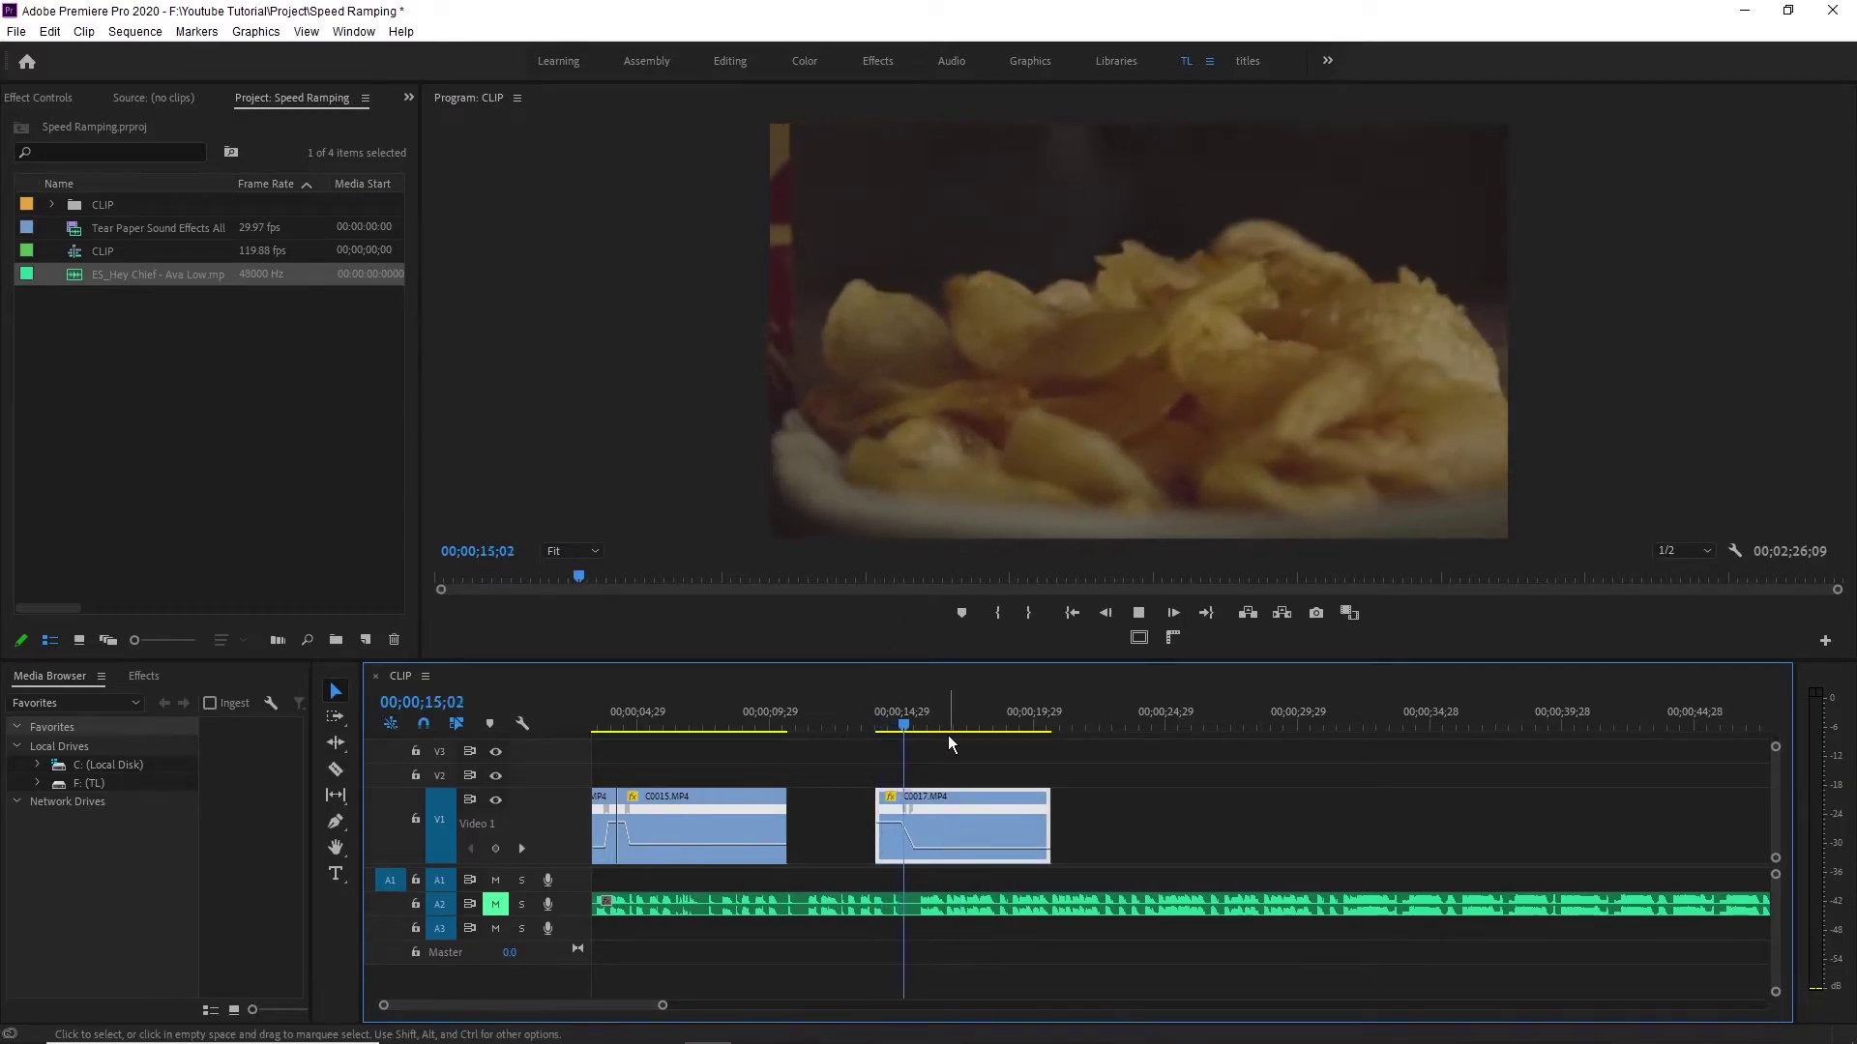
key("space")
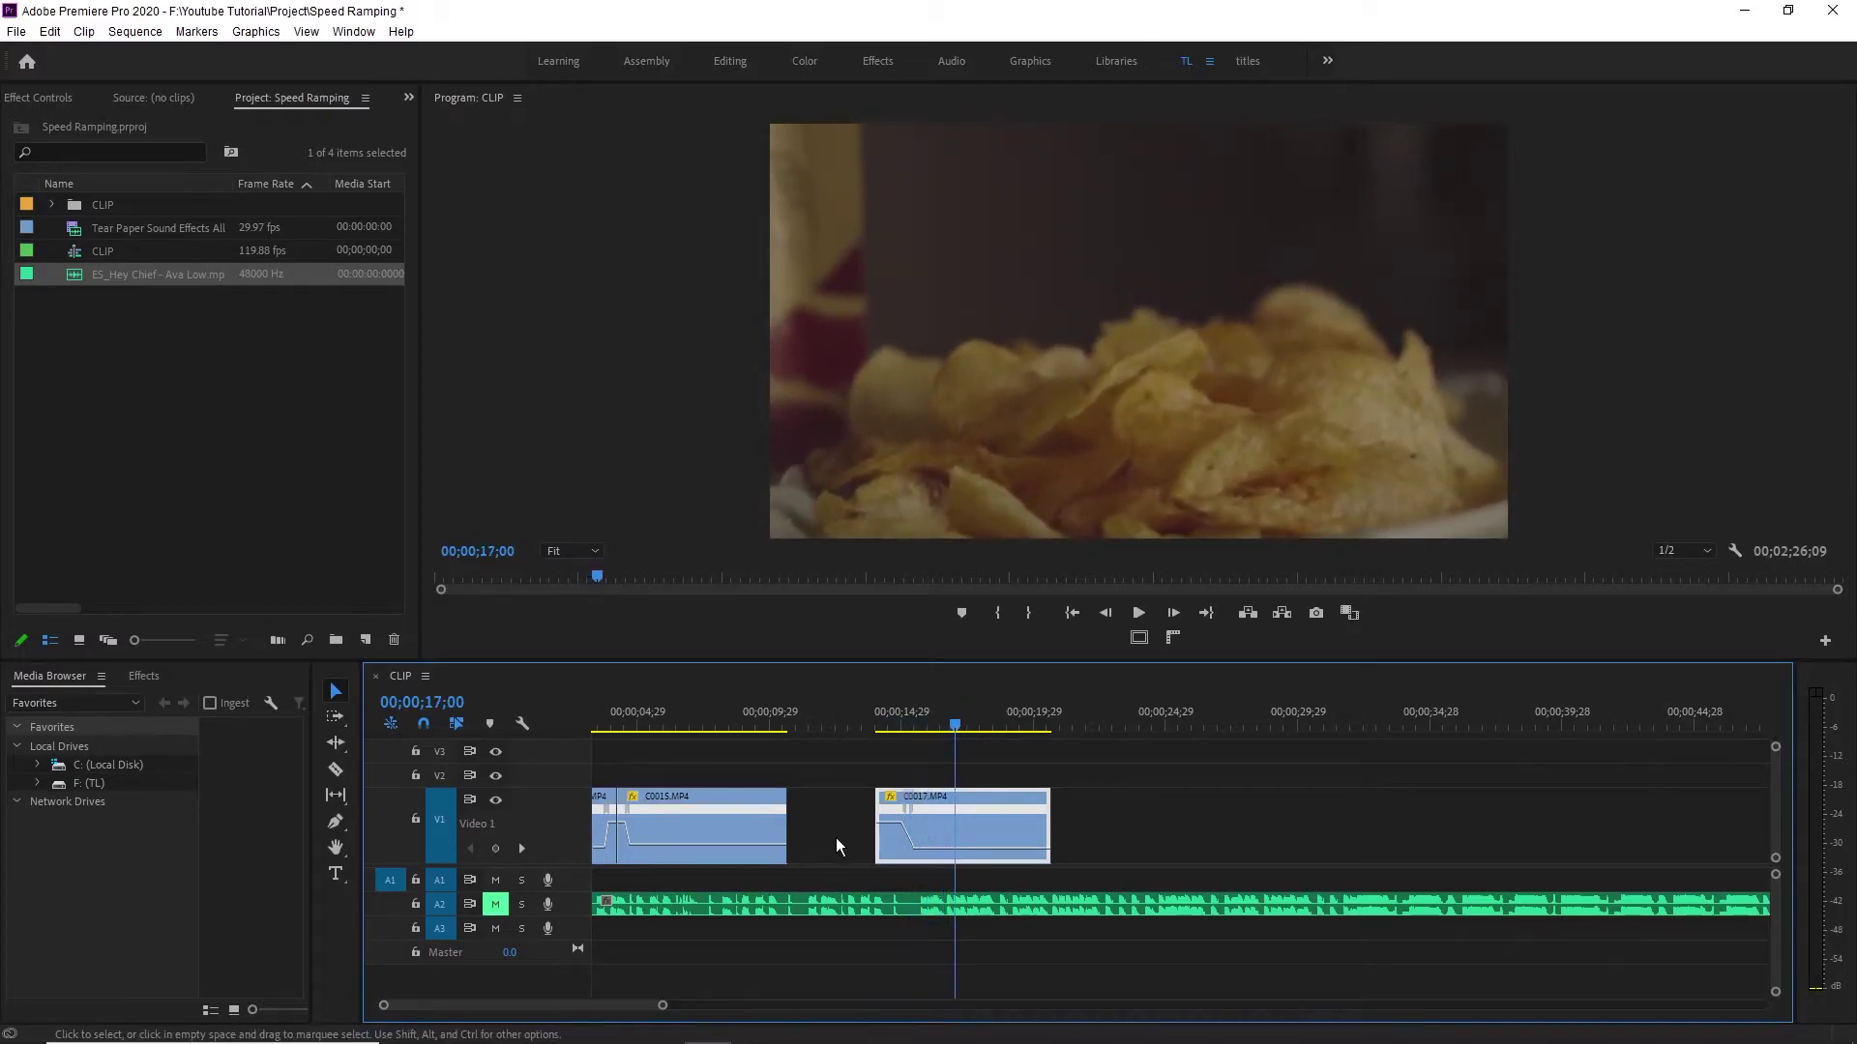
Move C0017.MP4 against the end of C0015.MP4 and play back across the join.
left_click_drag(1012, 803, 934, 803)
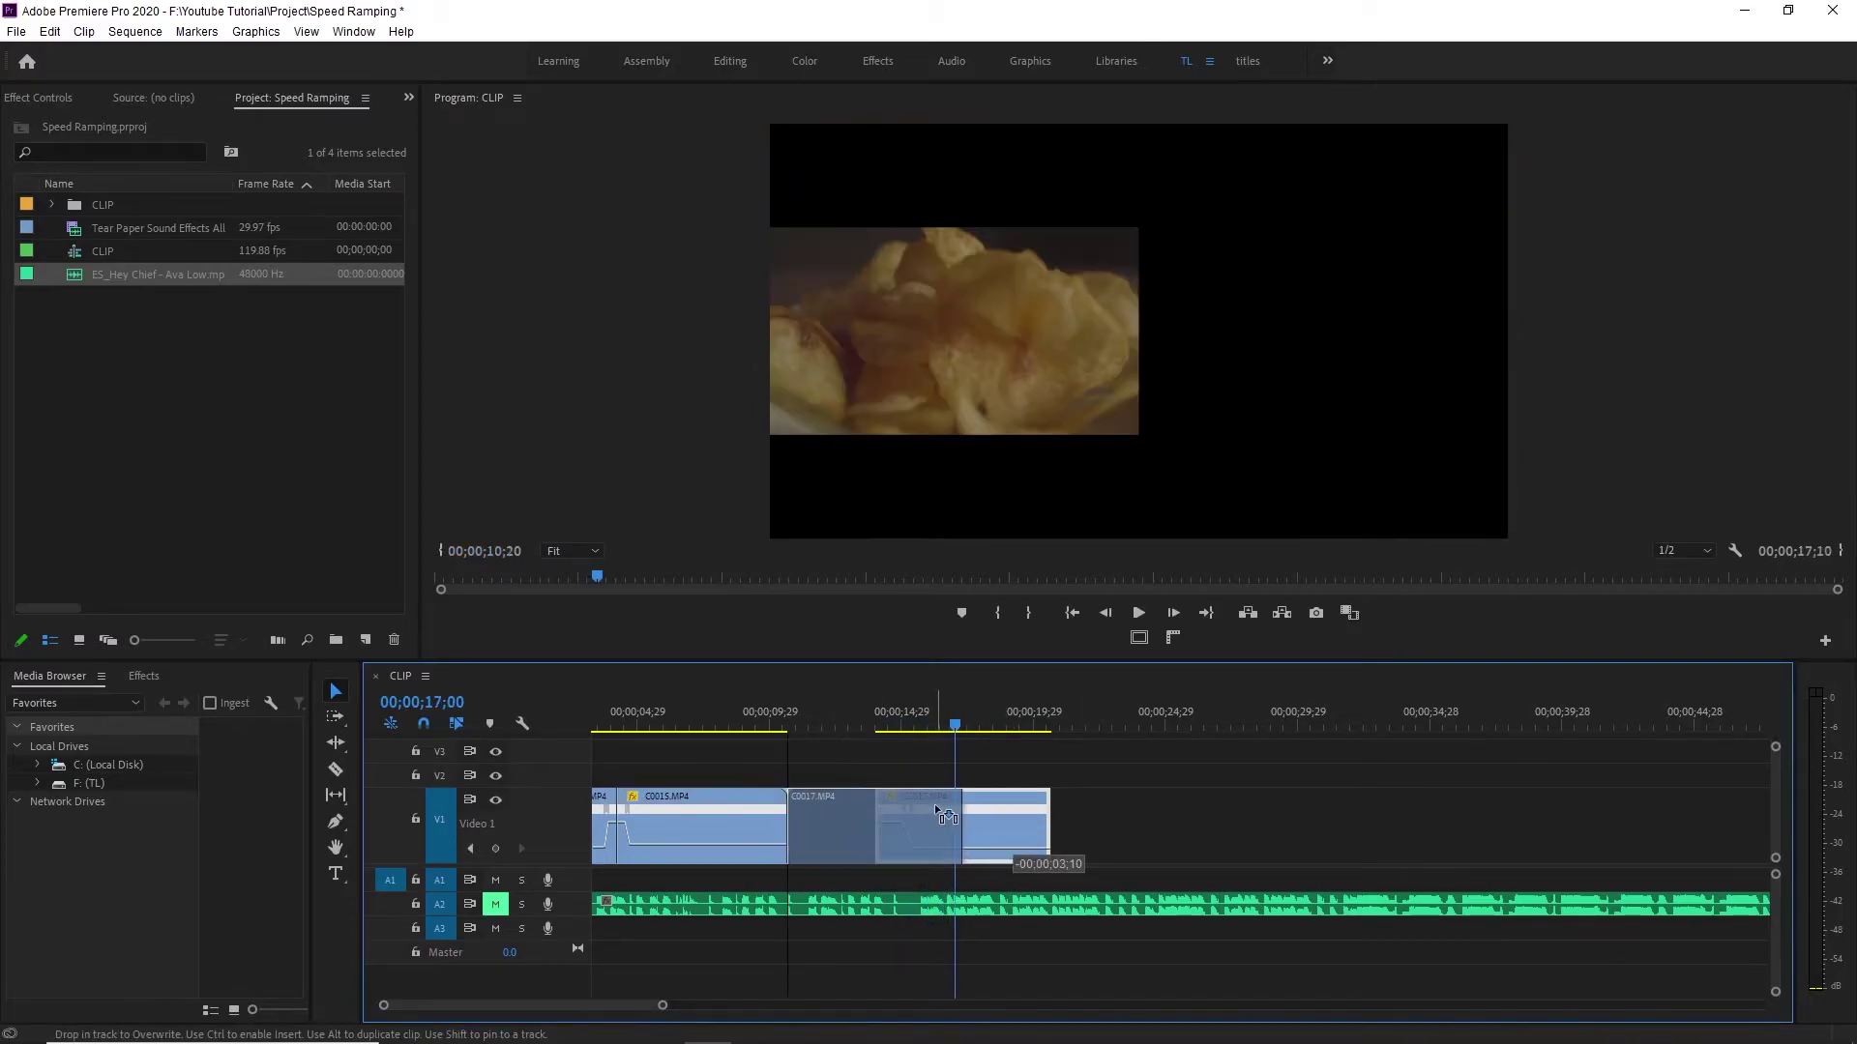
left_click(709, 716)
key("space")
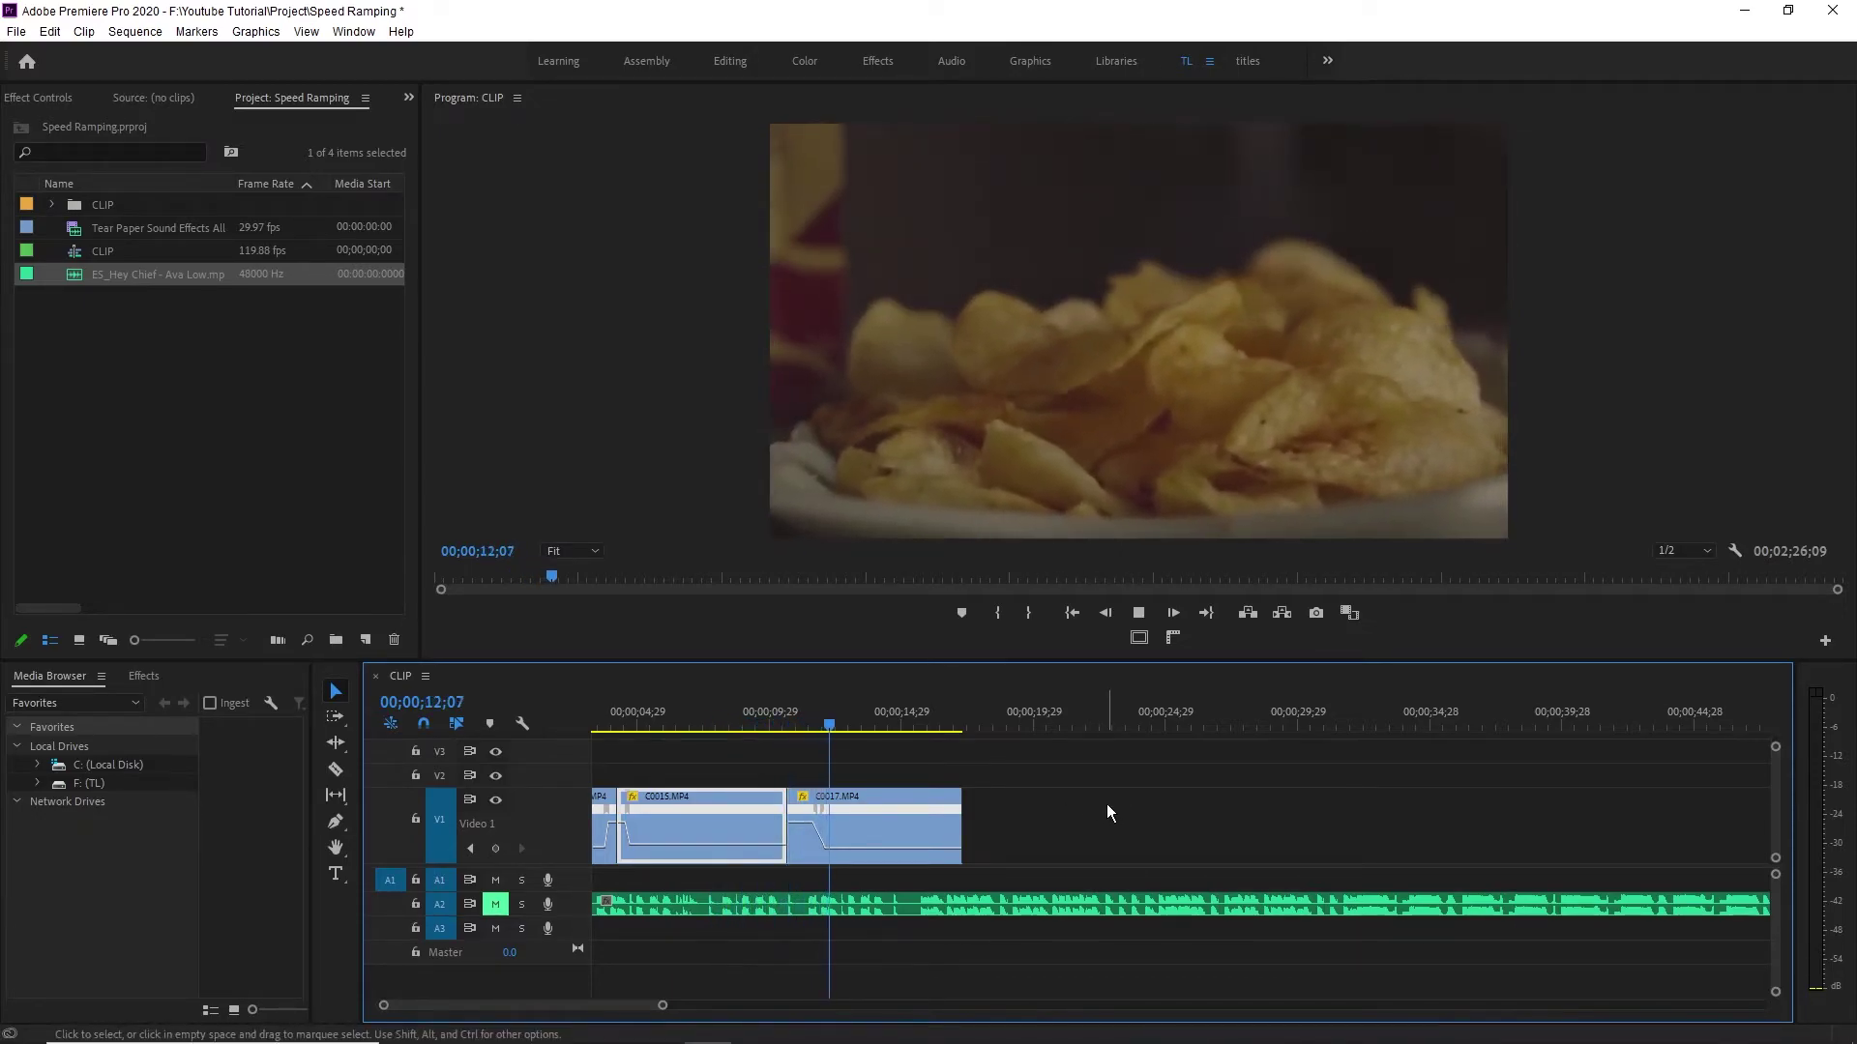
left_click_drag(745, 724, 776, 713)
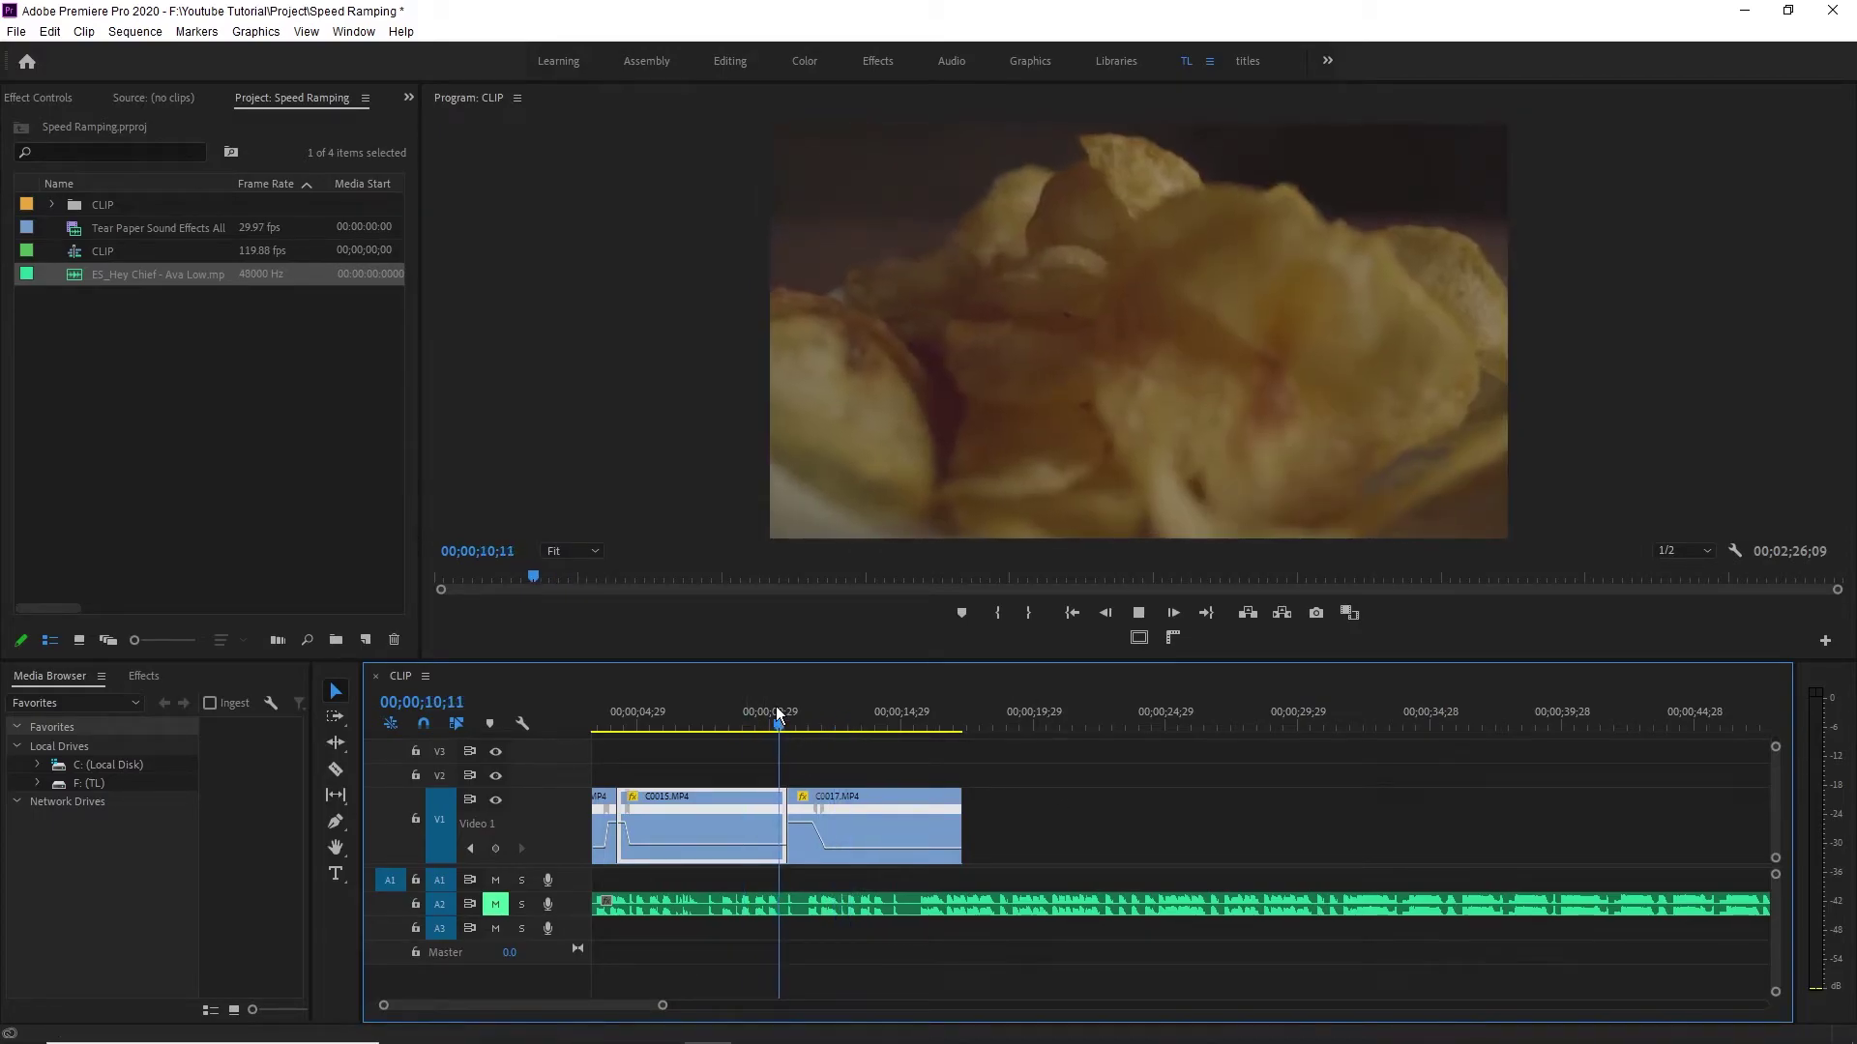
key("space")
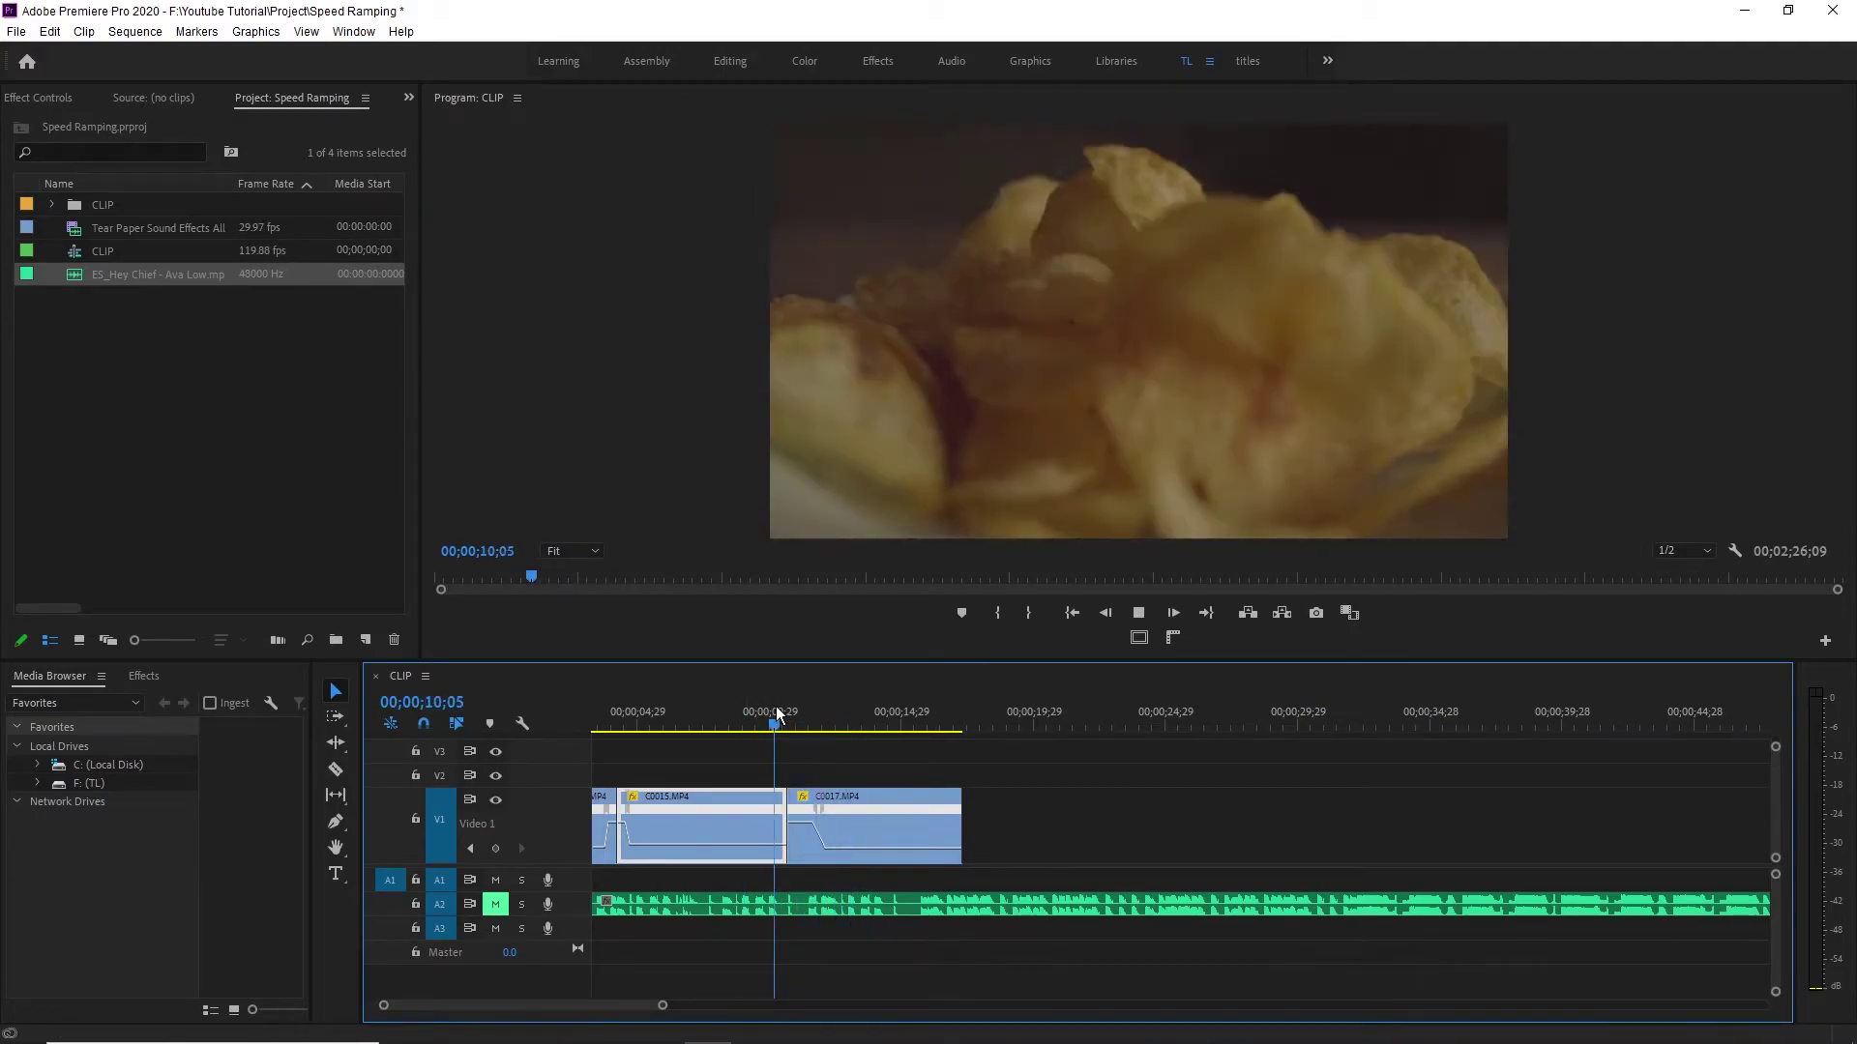
key("space")
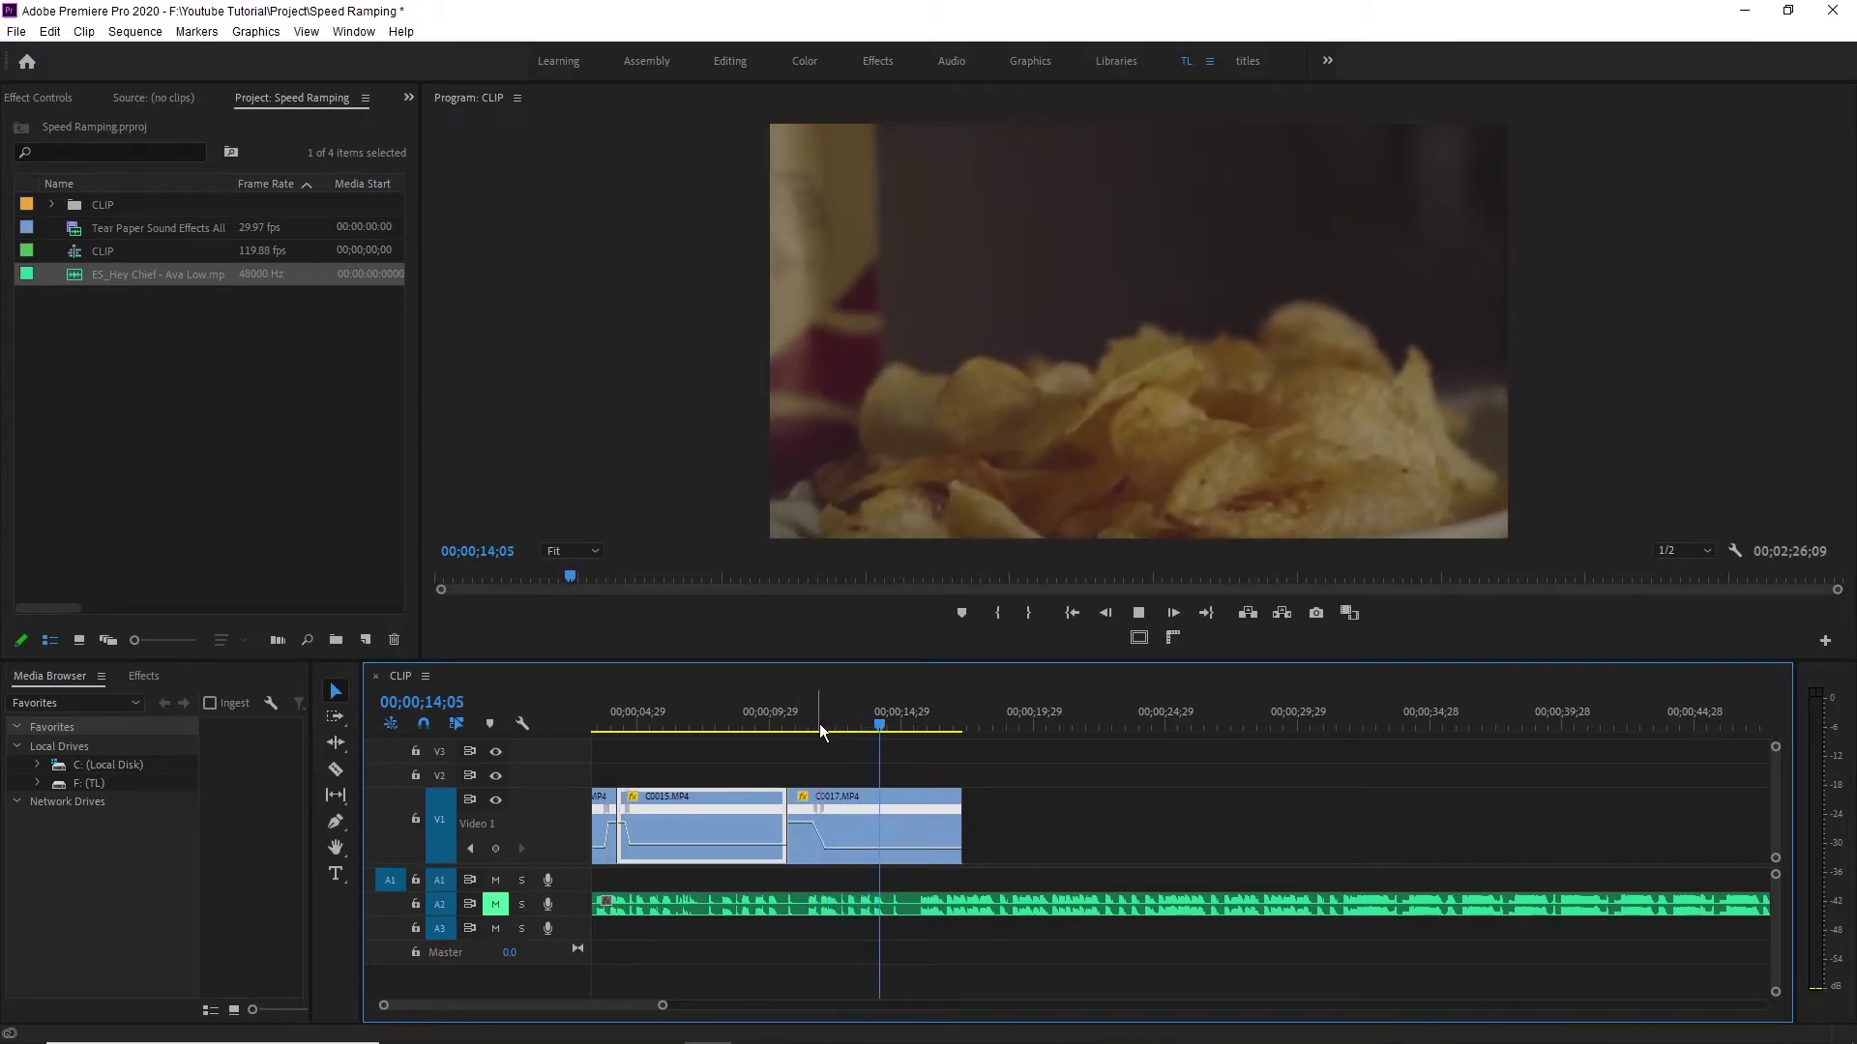
Trim the end of C0017.MP4 to about 00;00;15;15 and bring C0025.MP4 closer, starting at about 00;00;17;00.
left_click(949, 822)
left_click_drag(961, 820, 913, 817)
left_click_drag(1059, 857, 1105, 849)
mouse_move(933, 725)
left_mouse_down()
mouse_move(1017, 731)
mouse_move(956, 733)
left_mouse_up()
left_click_drag(946, 827, 985, 827)
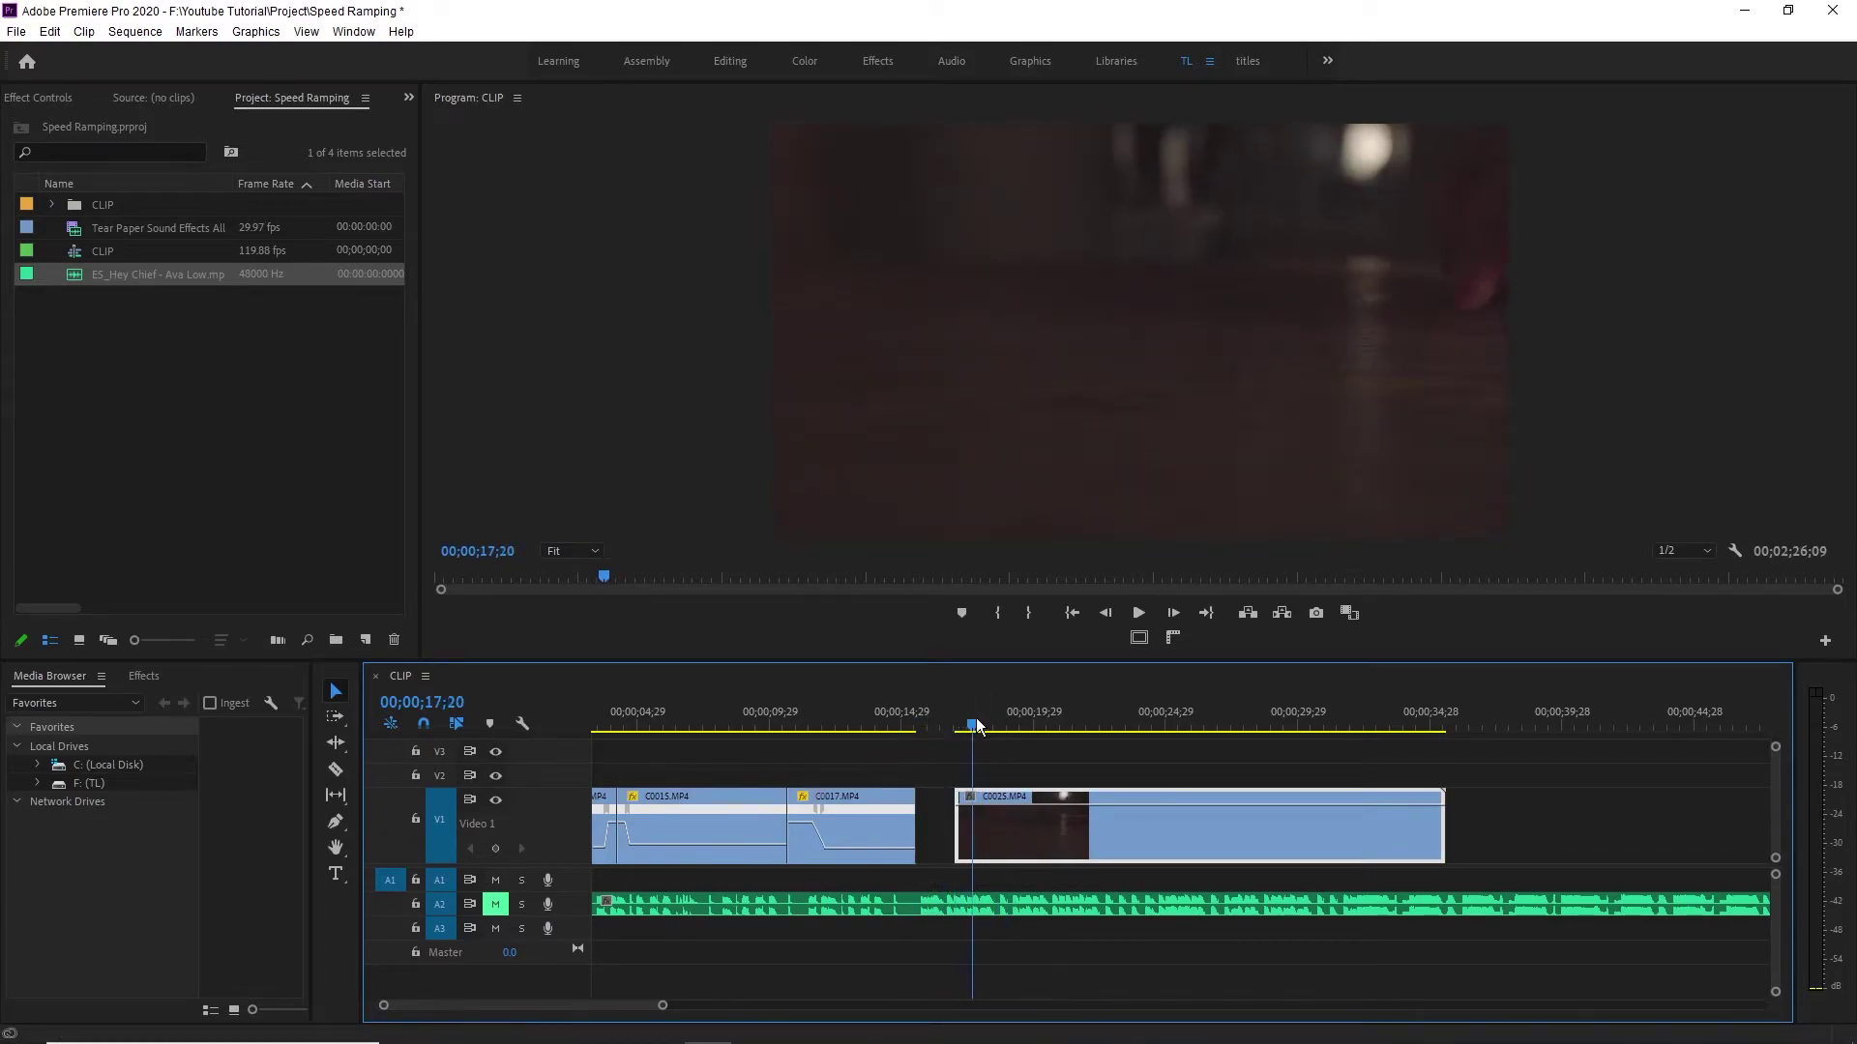
Place the playhead at 00;00;20;01, where the bottle cap is in view, and show C0025.MP4's Time Remapping speed line.
left_click(1058, 725)
mouse_move(1059, 747)
left_mouse_down()
mouse_move(1007, 746)
mouse_move(1034, 735)
left_mouse_up()
right_click(1080, 827)
mouse_move(1277, 1031)
mouse_move(1451, 1031)
left_click(1596, 1031)
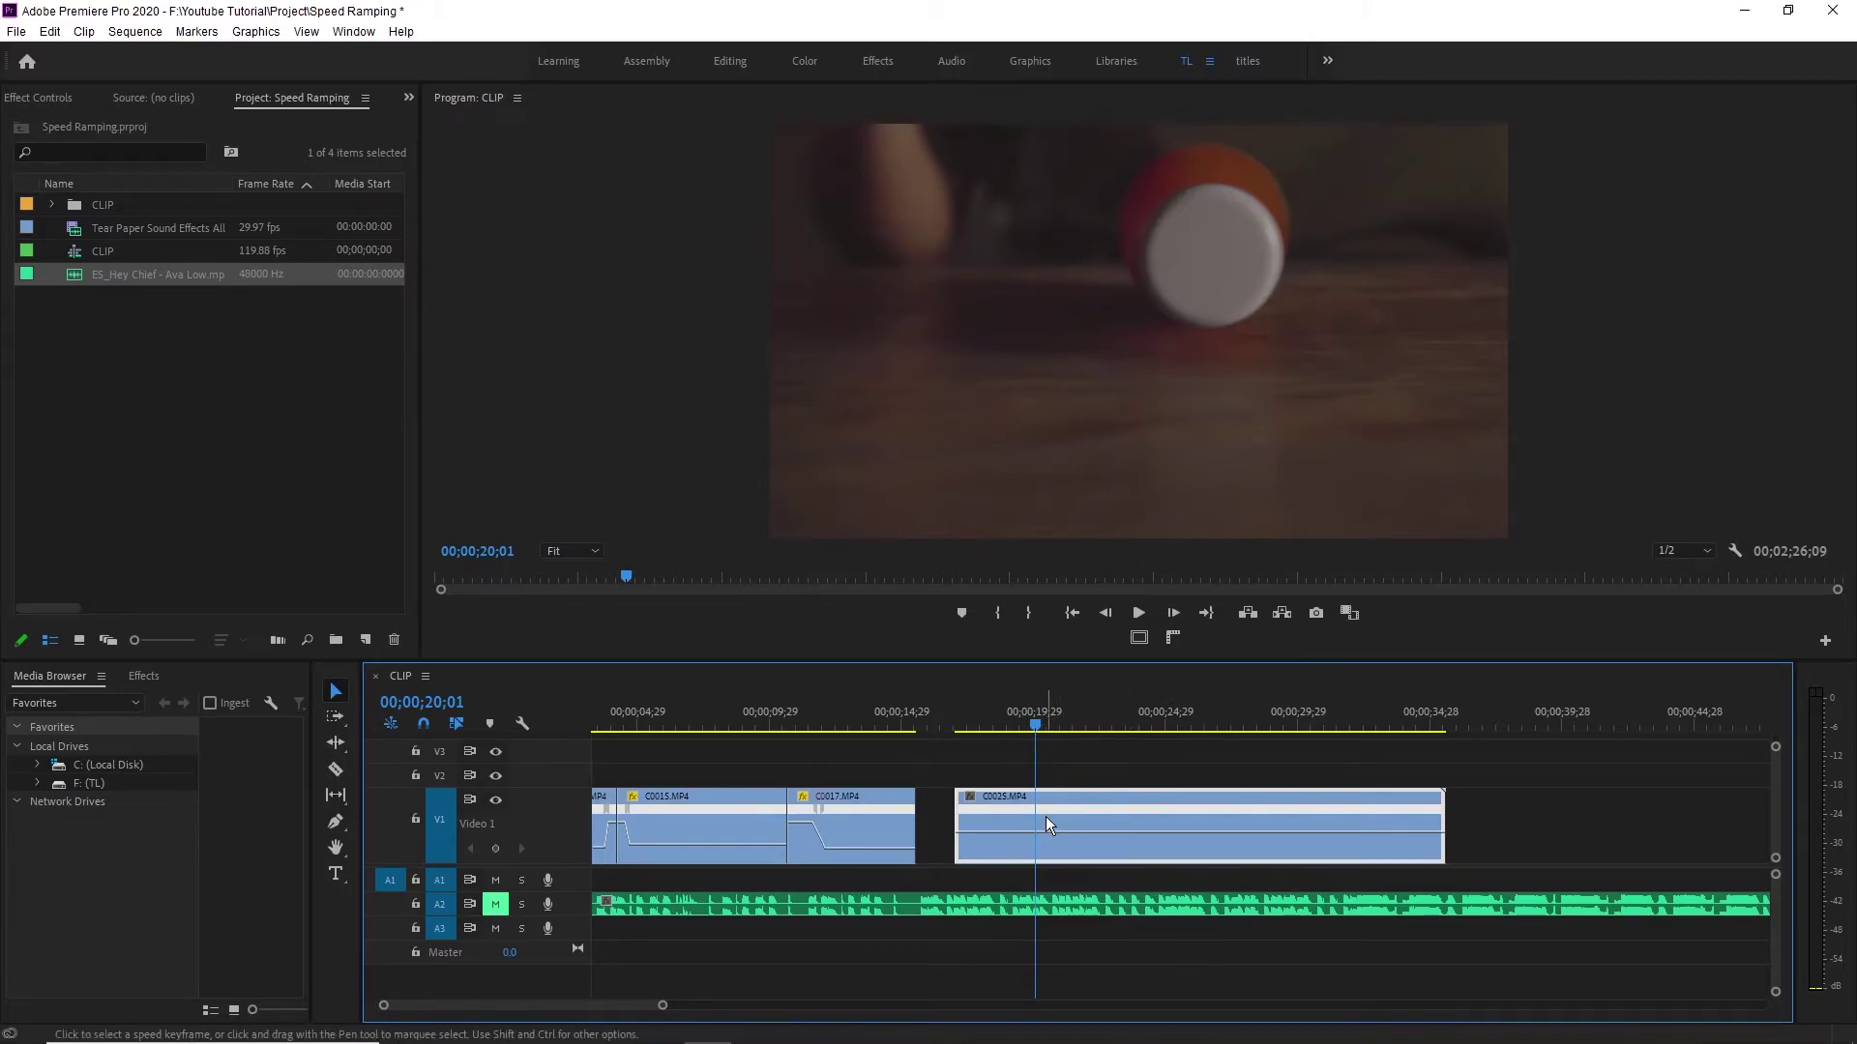
Add a speed keyframe to C0025.MP4 at 00;00;20;01 and shape it into a gradual ramp from fast to slow.
left_click(1038, 839)
left_click_drag(1010, 832, 1036, 824)
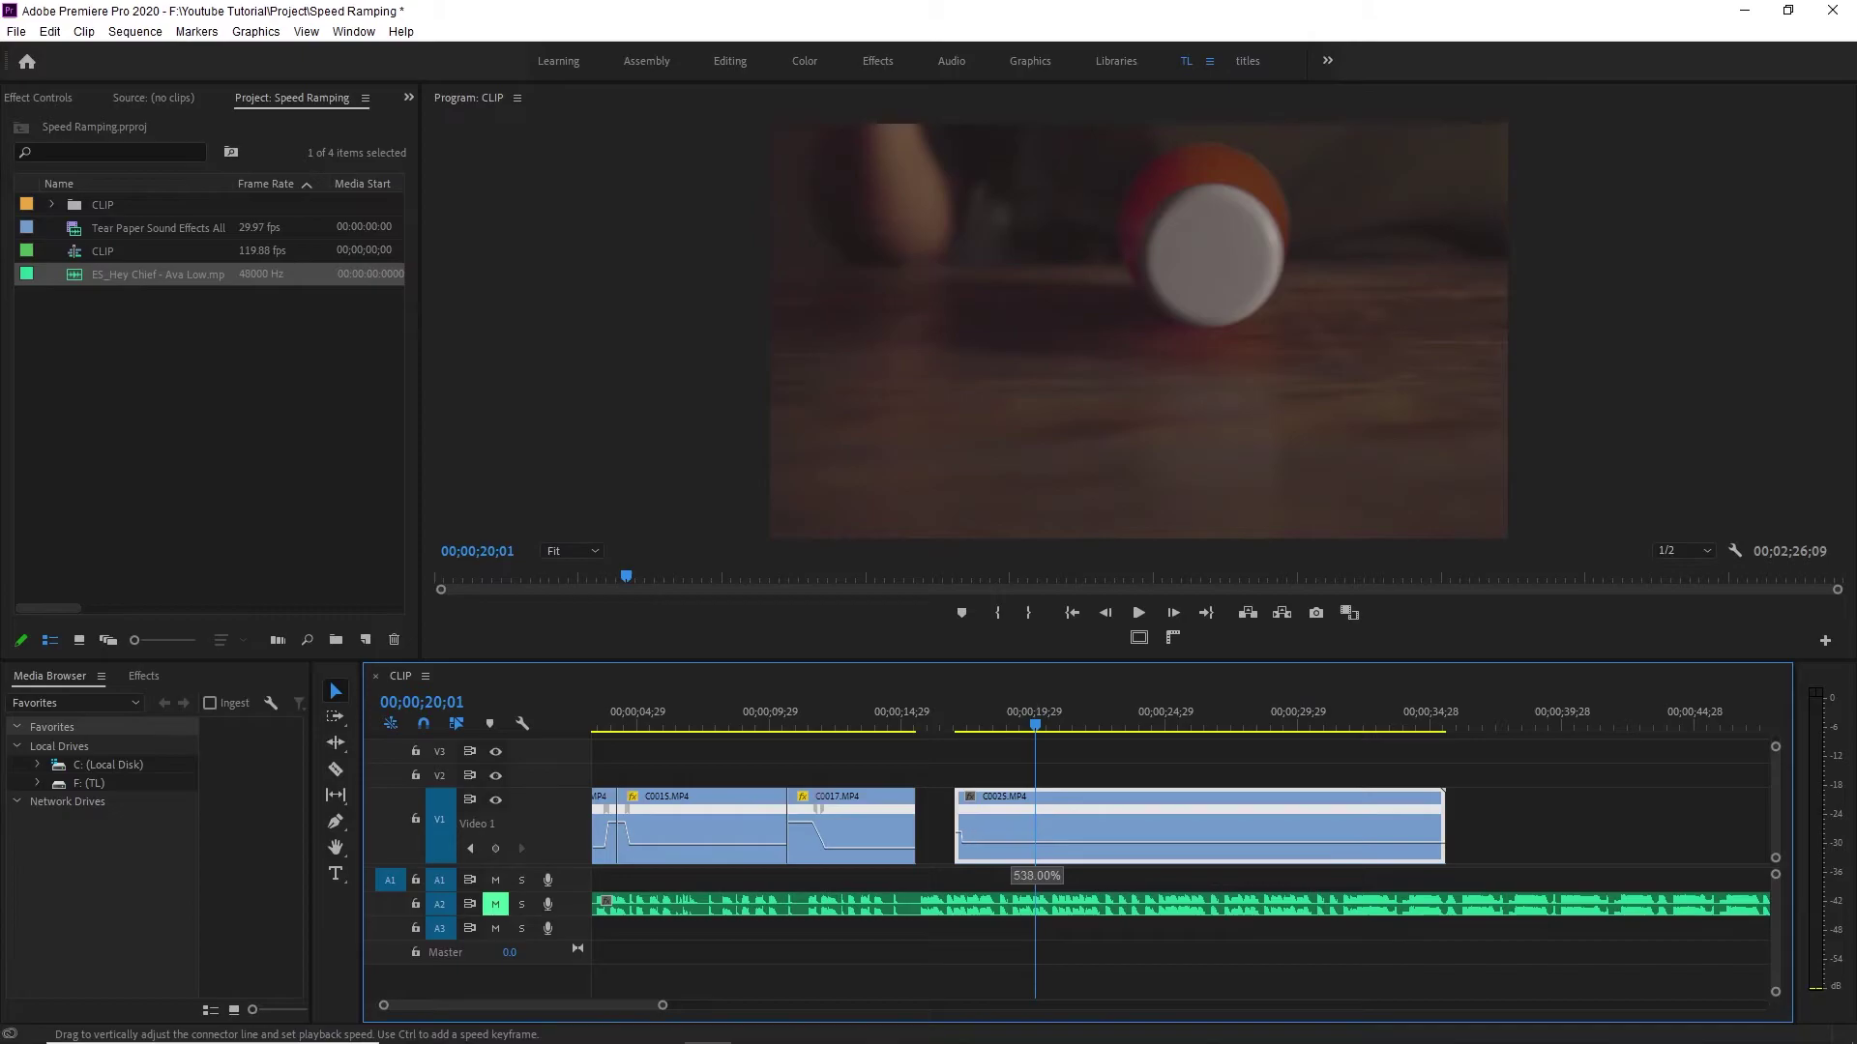
mouse_move(1037, 824)
left_mouse_down()
mouse_move(986, 820)
mouse_move(1002, 818)
left_mouse_up()
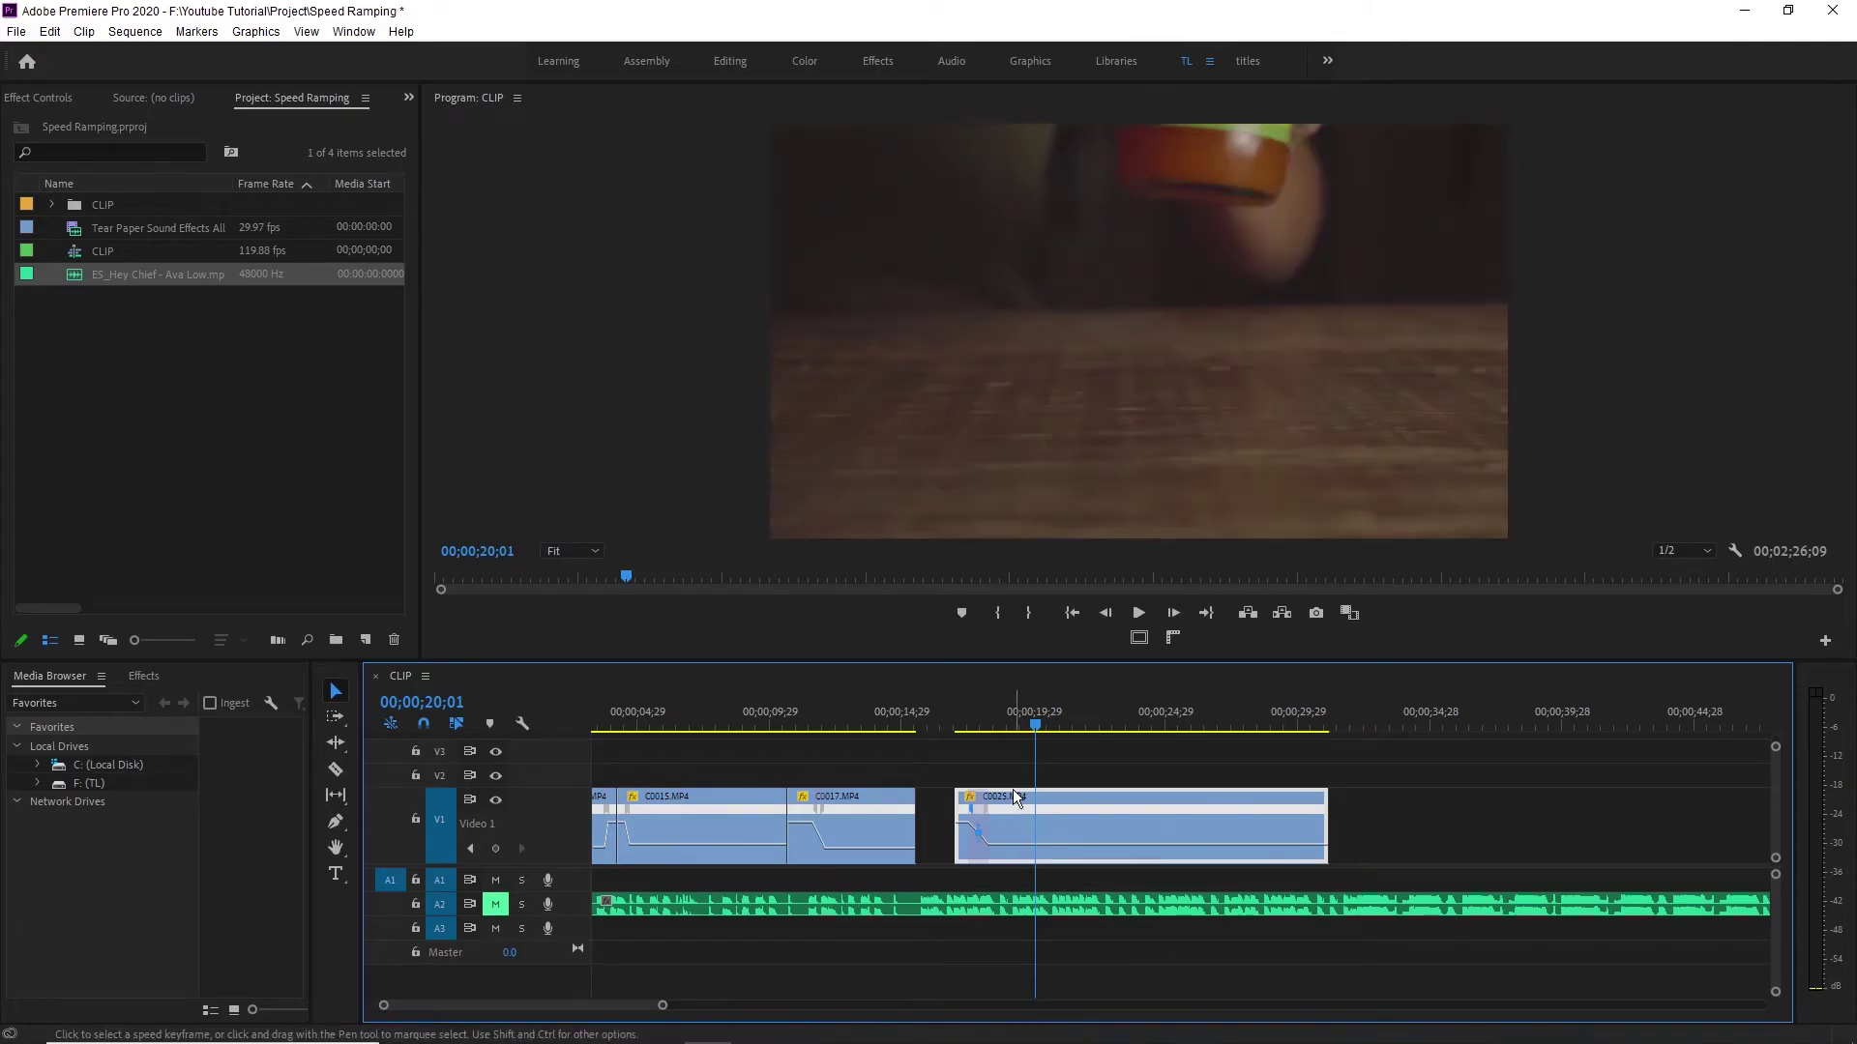
left_click(957, 718)
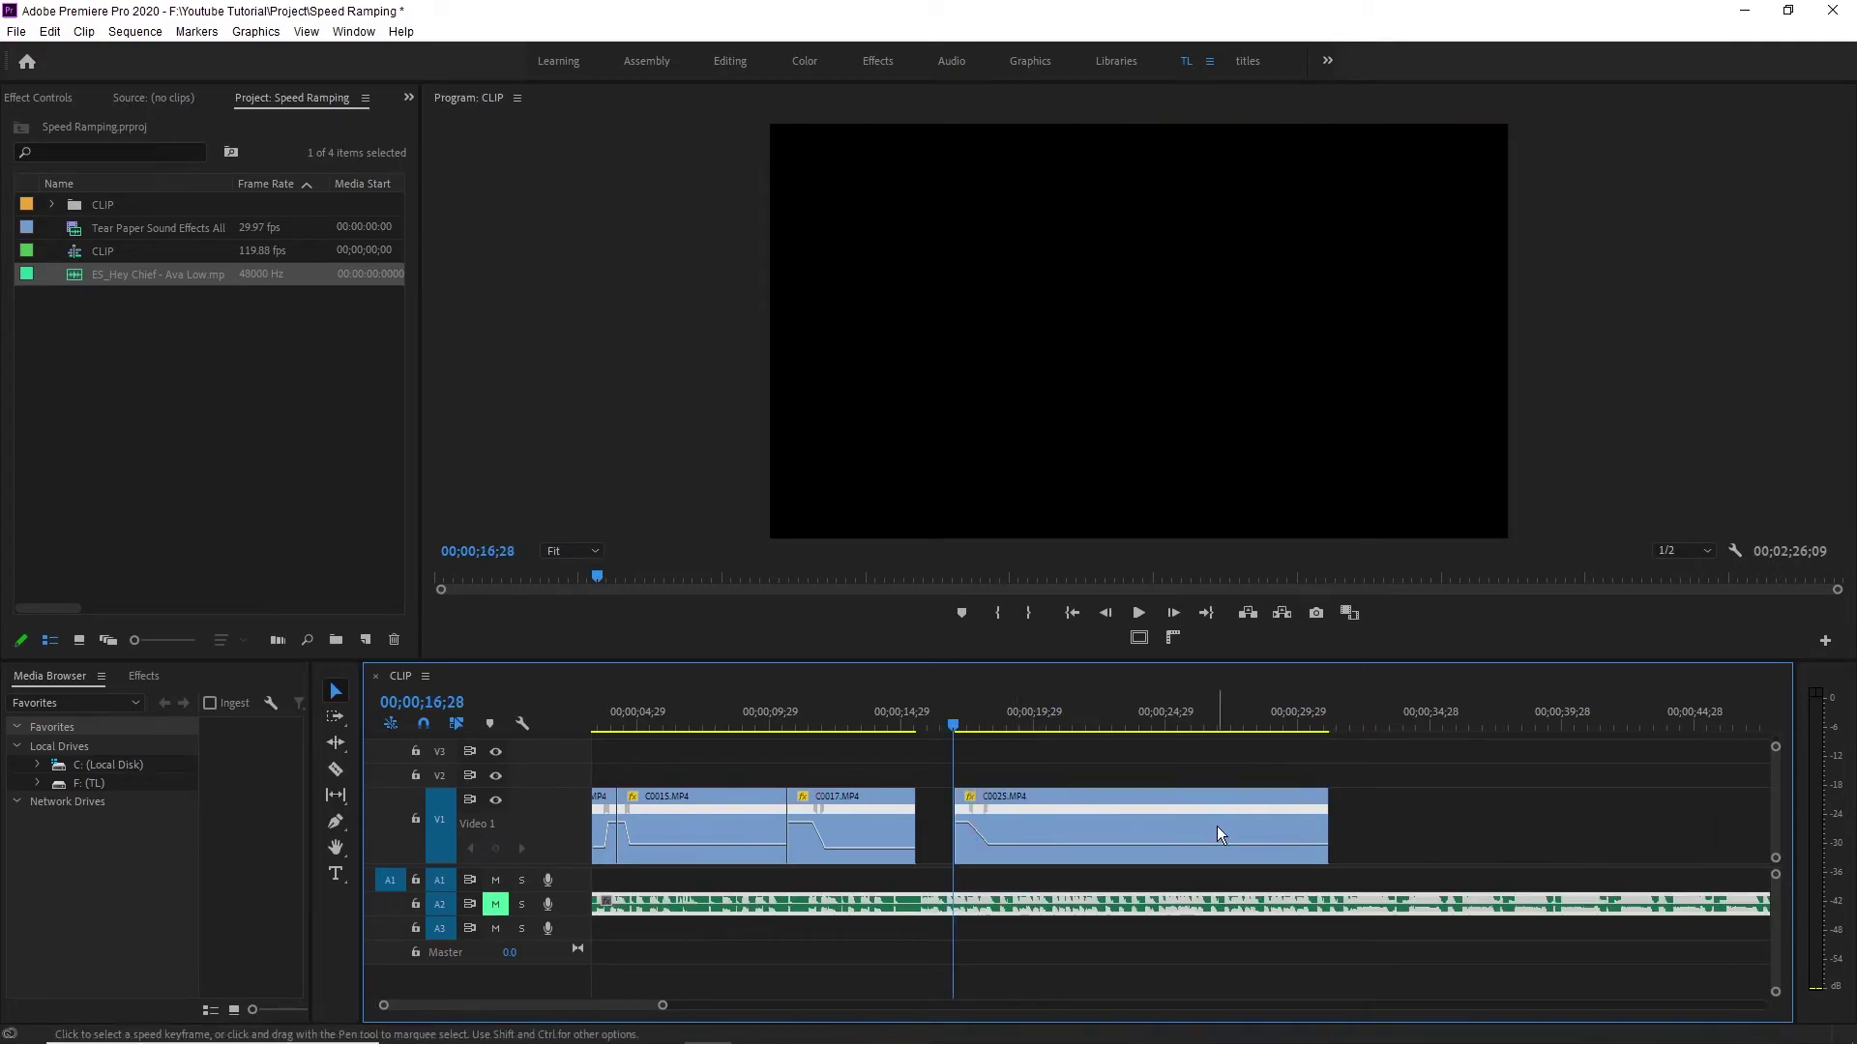
key("space")
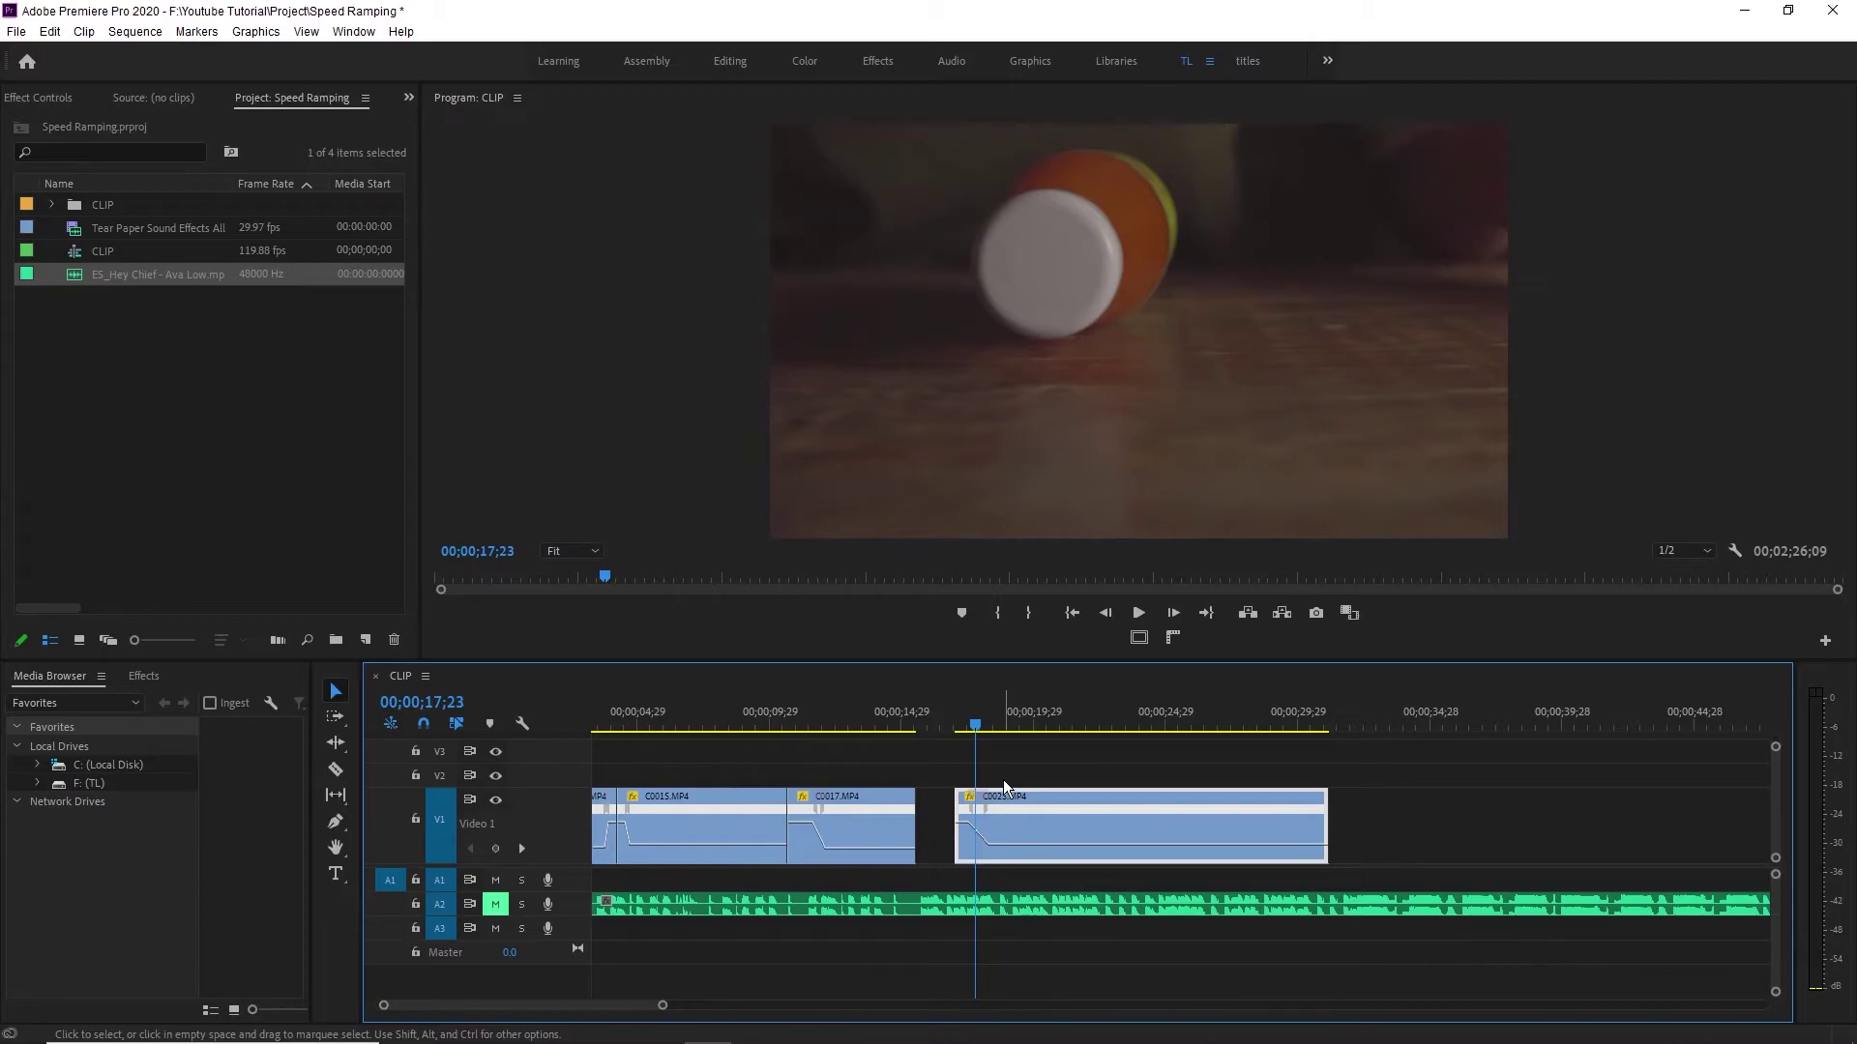
Trim a little off the start of C0025.MP4 and play back its opening.
key("equal")
left_click_drag(1127, 821, 1100, 696)
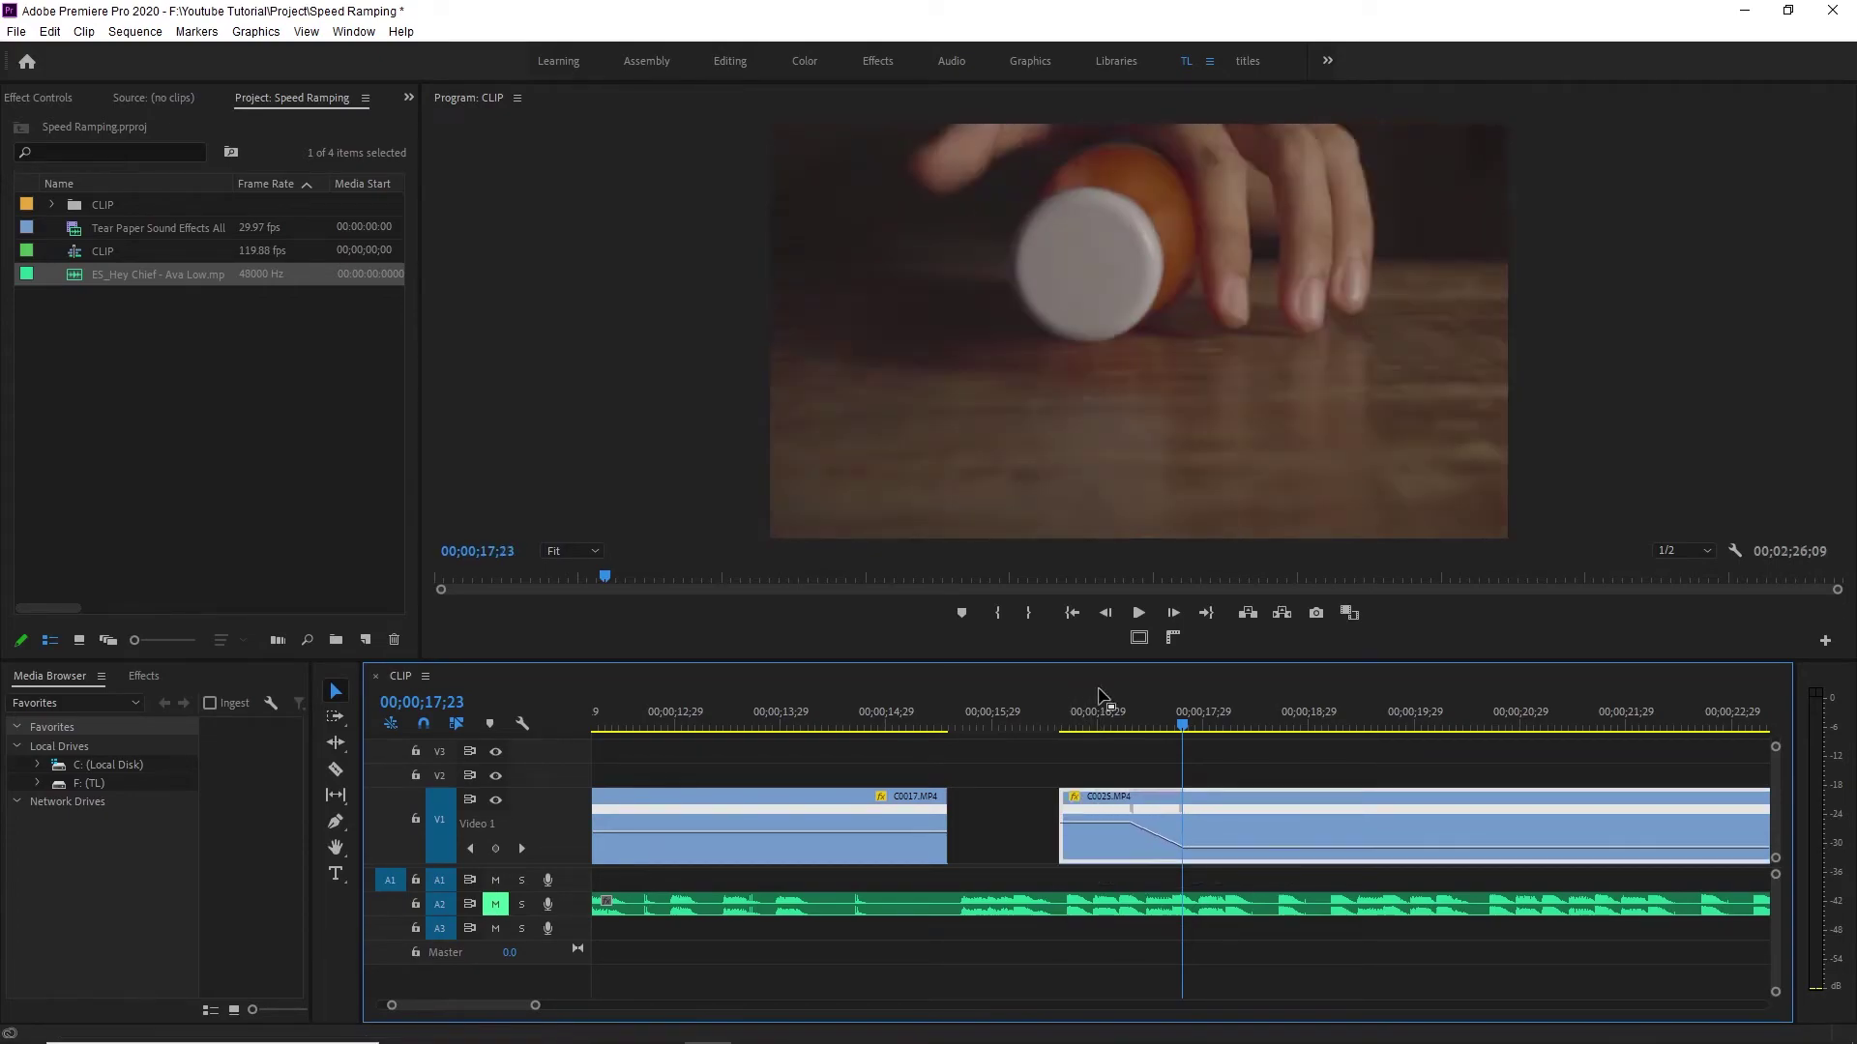
left_click(1048, 723)
key("space")
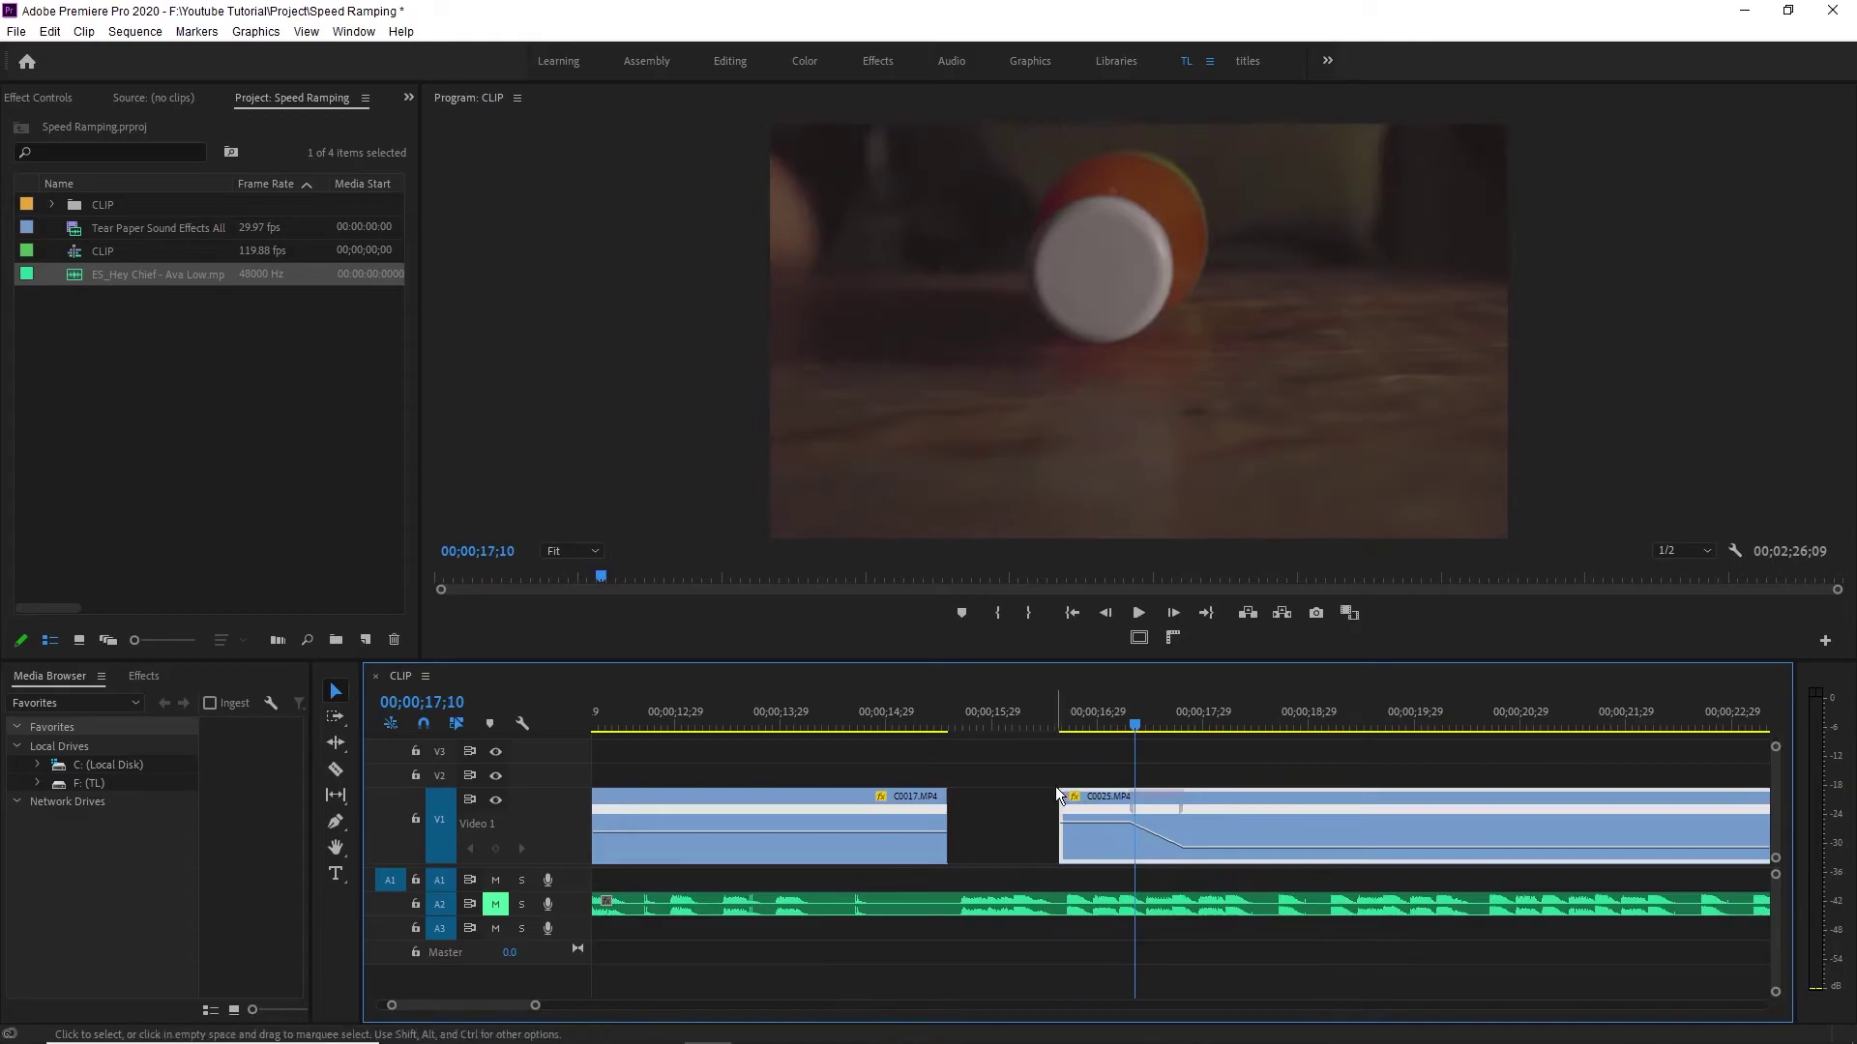
left_click_drag(1059, 795, 1076, 795)
left_click(1071, 726)
key("space")
Trim the start of C0025.MP4 further to 00;00;17;01, so the rolling bottle enters sooner, and replay the opening.
left_click(1151, 788)
left_click(1083, 726)
left_click_drag(1083, 725, 1107, 732)
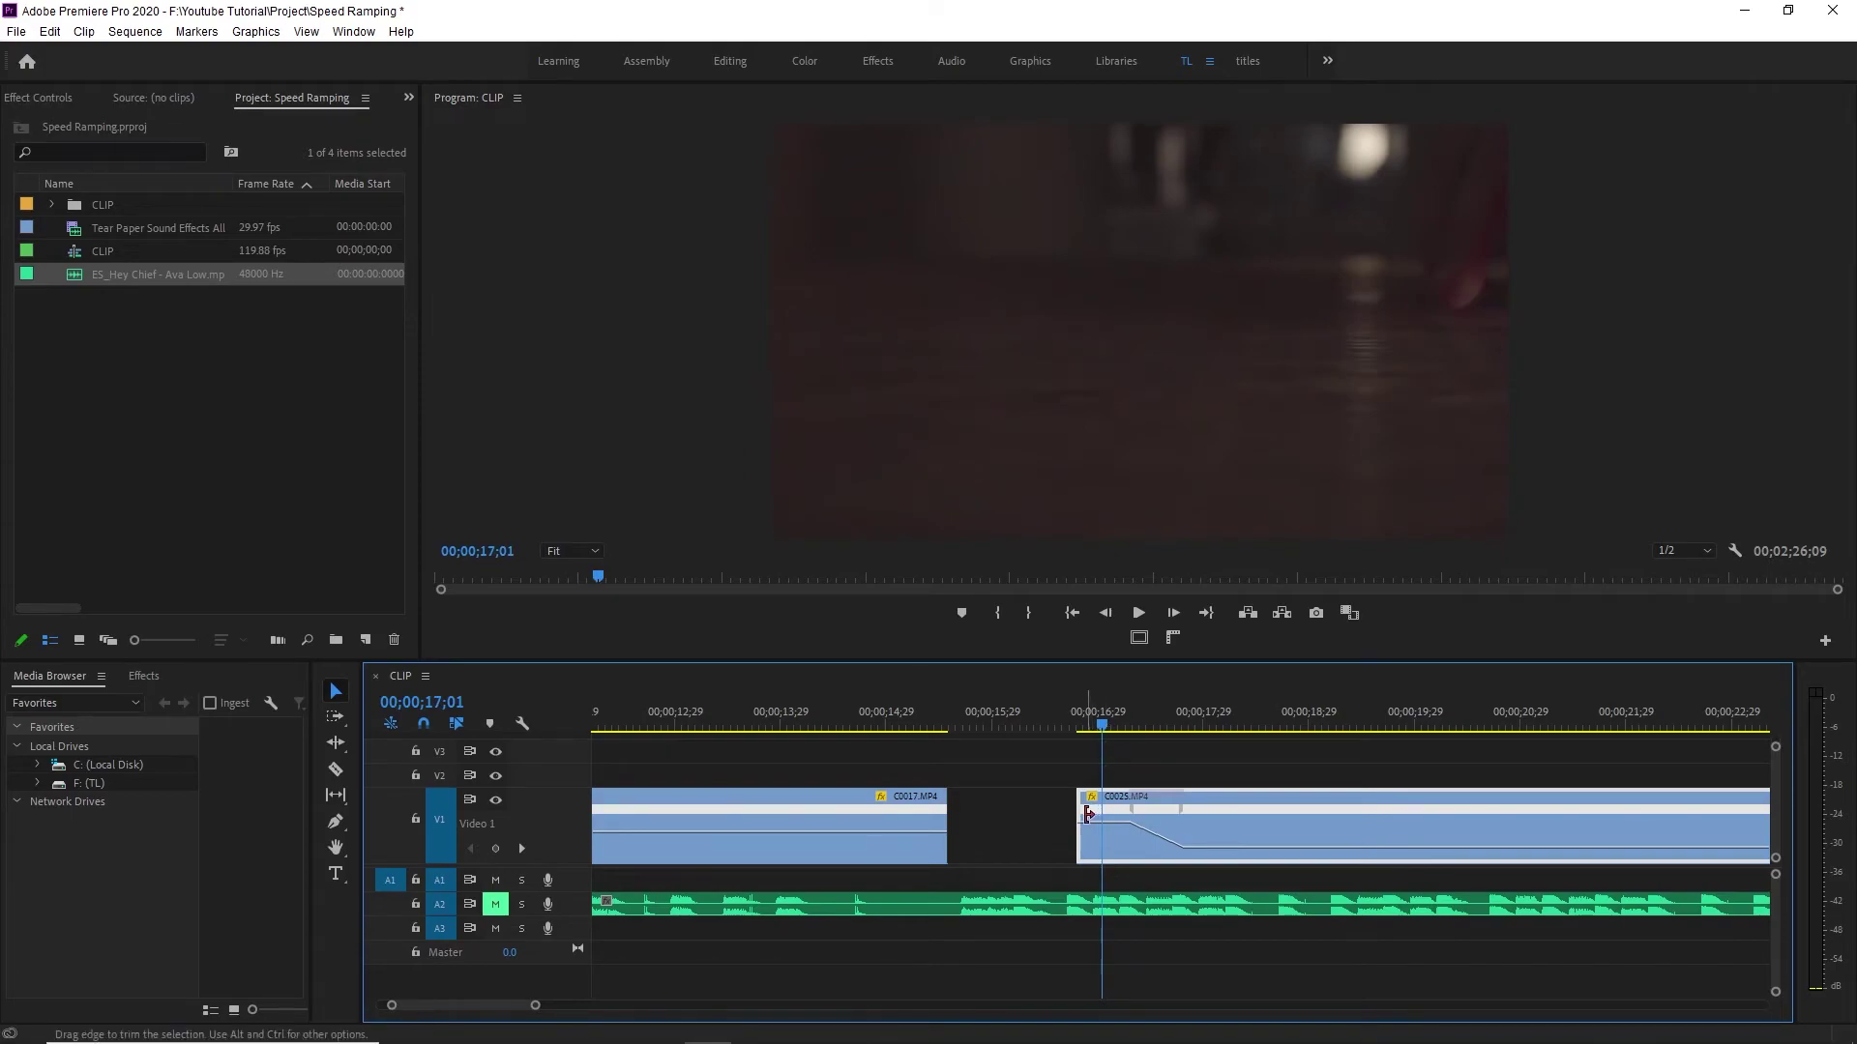
left_click_drag(1096, 802, 1119, 802)
key("space")
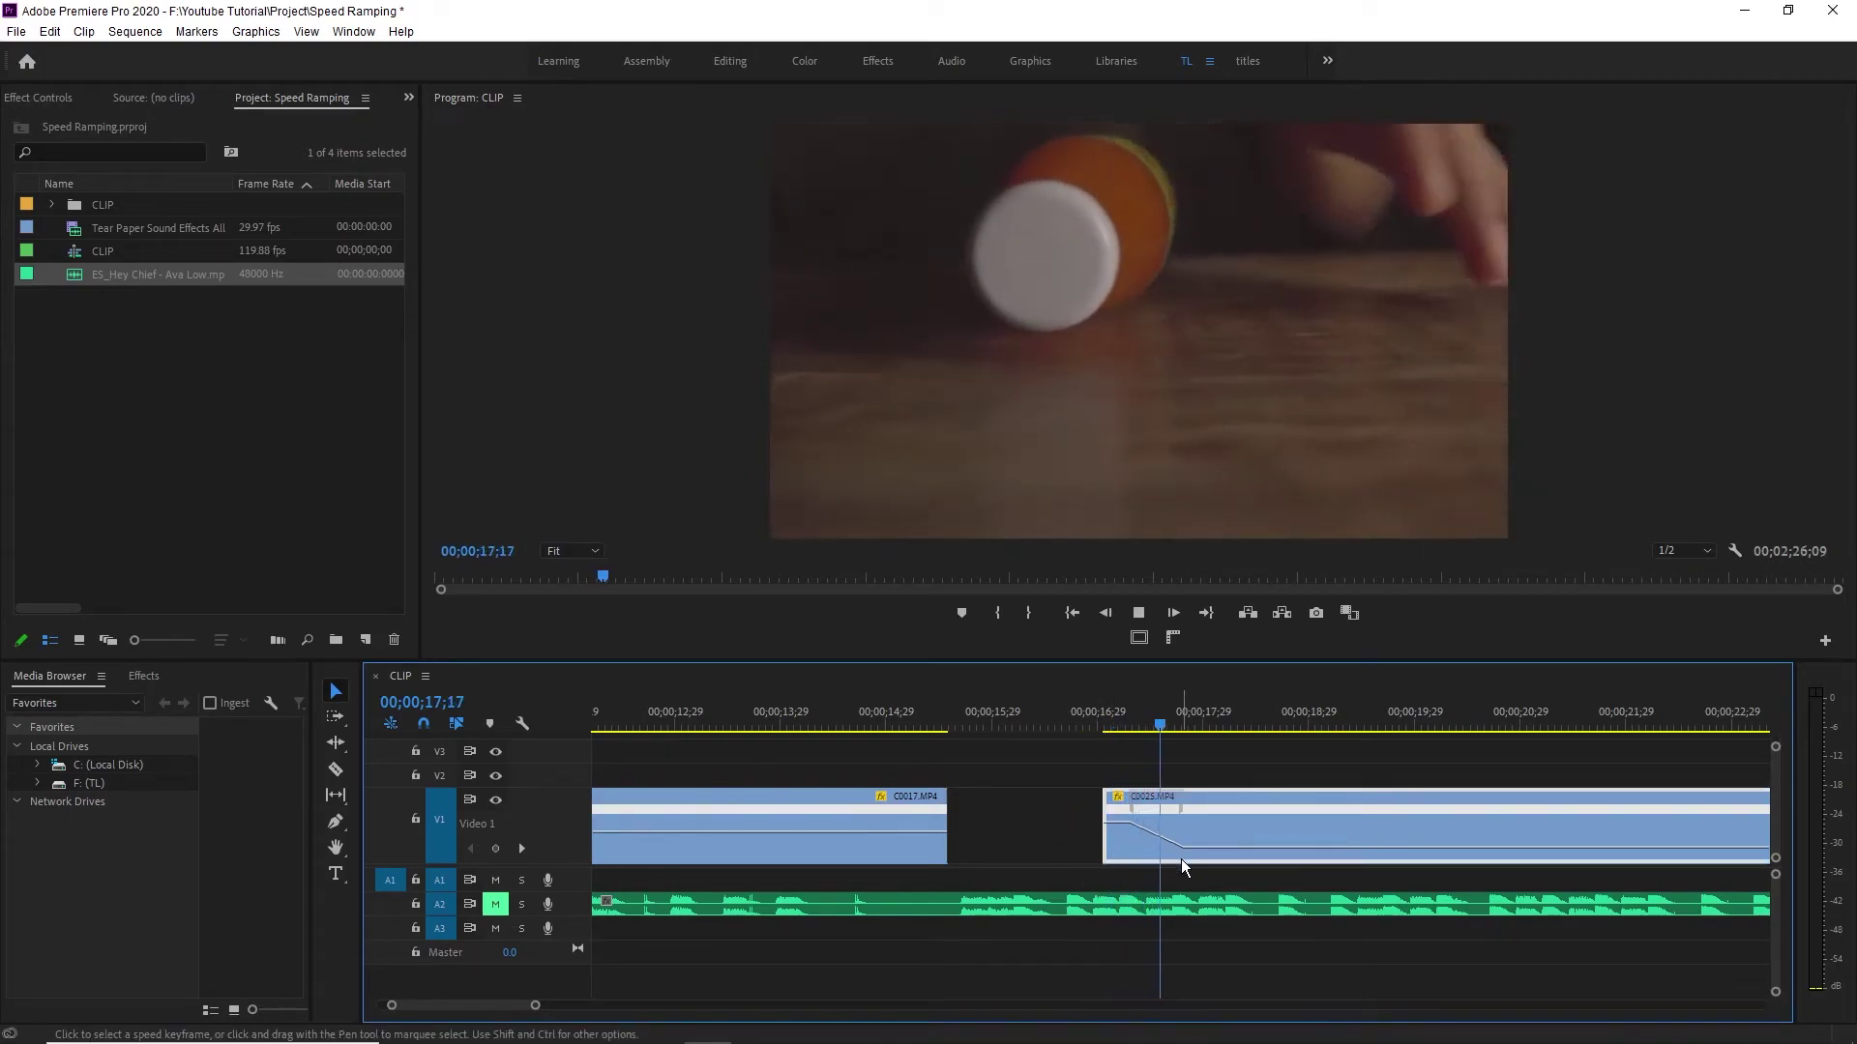
left_click_drag(1107, 738, 1103, 732)
key("space")
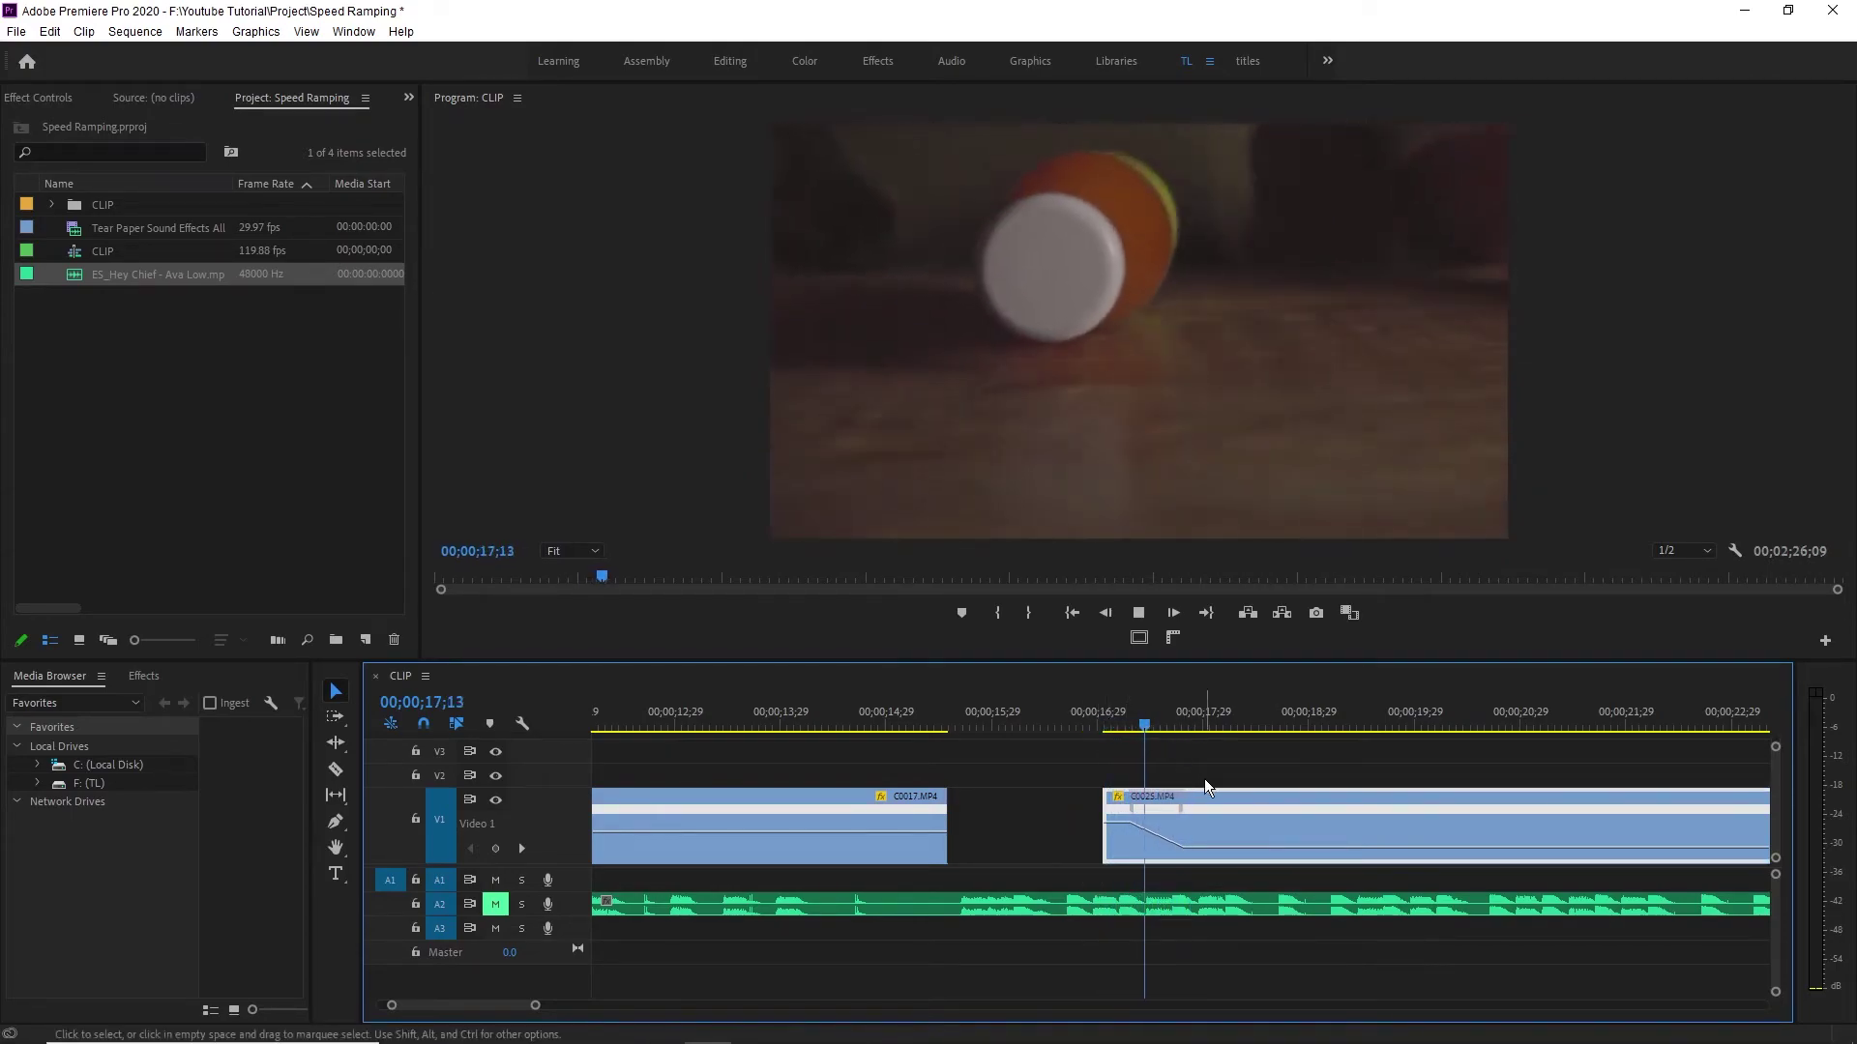
Shorten the opening speed ramp of C0025.MP4 by moving the ramp's end earlier, and play it back.
key("Up")
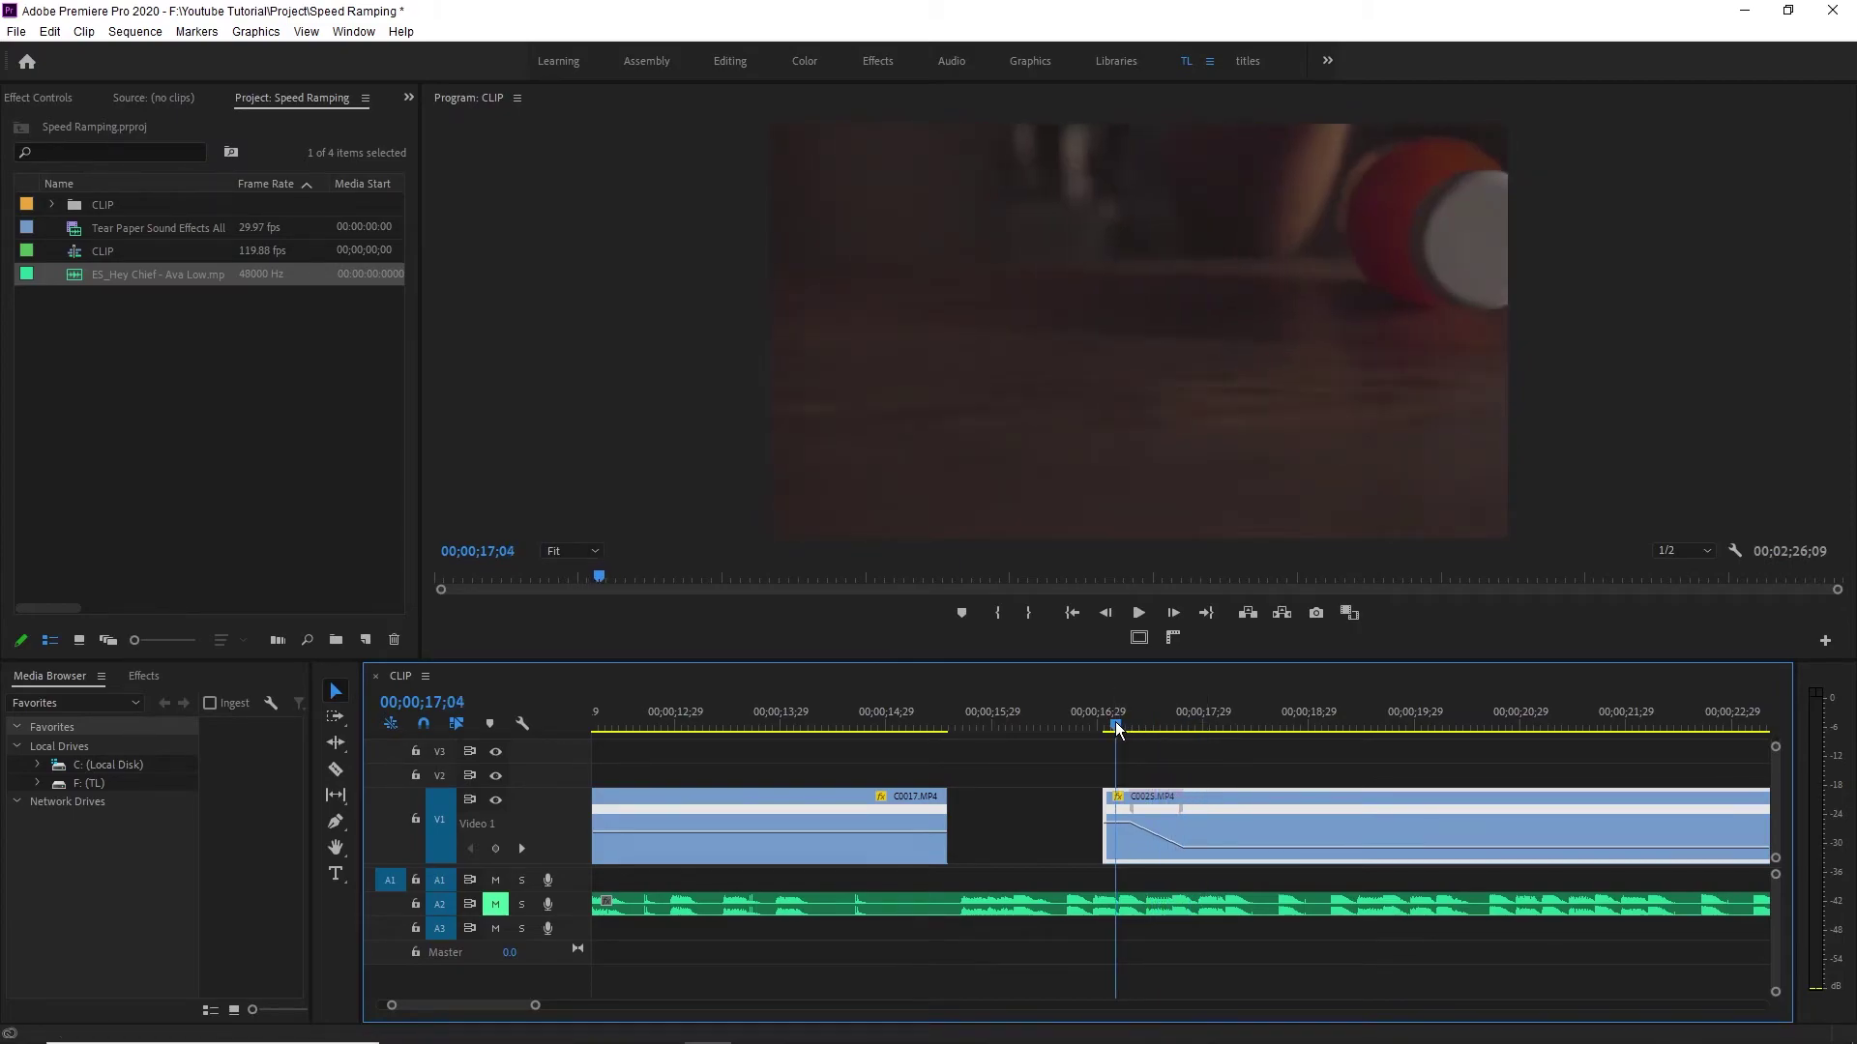
key("space")
left_click_drag(1182, 808, 1161, 815)
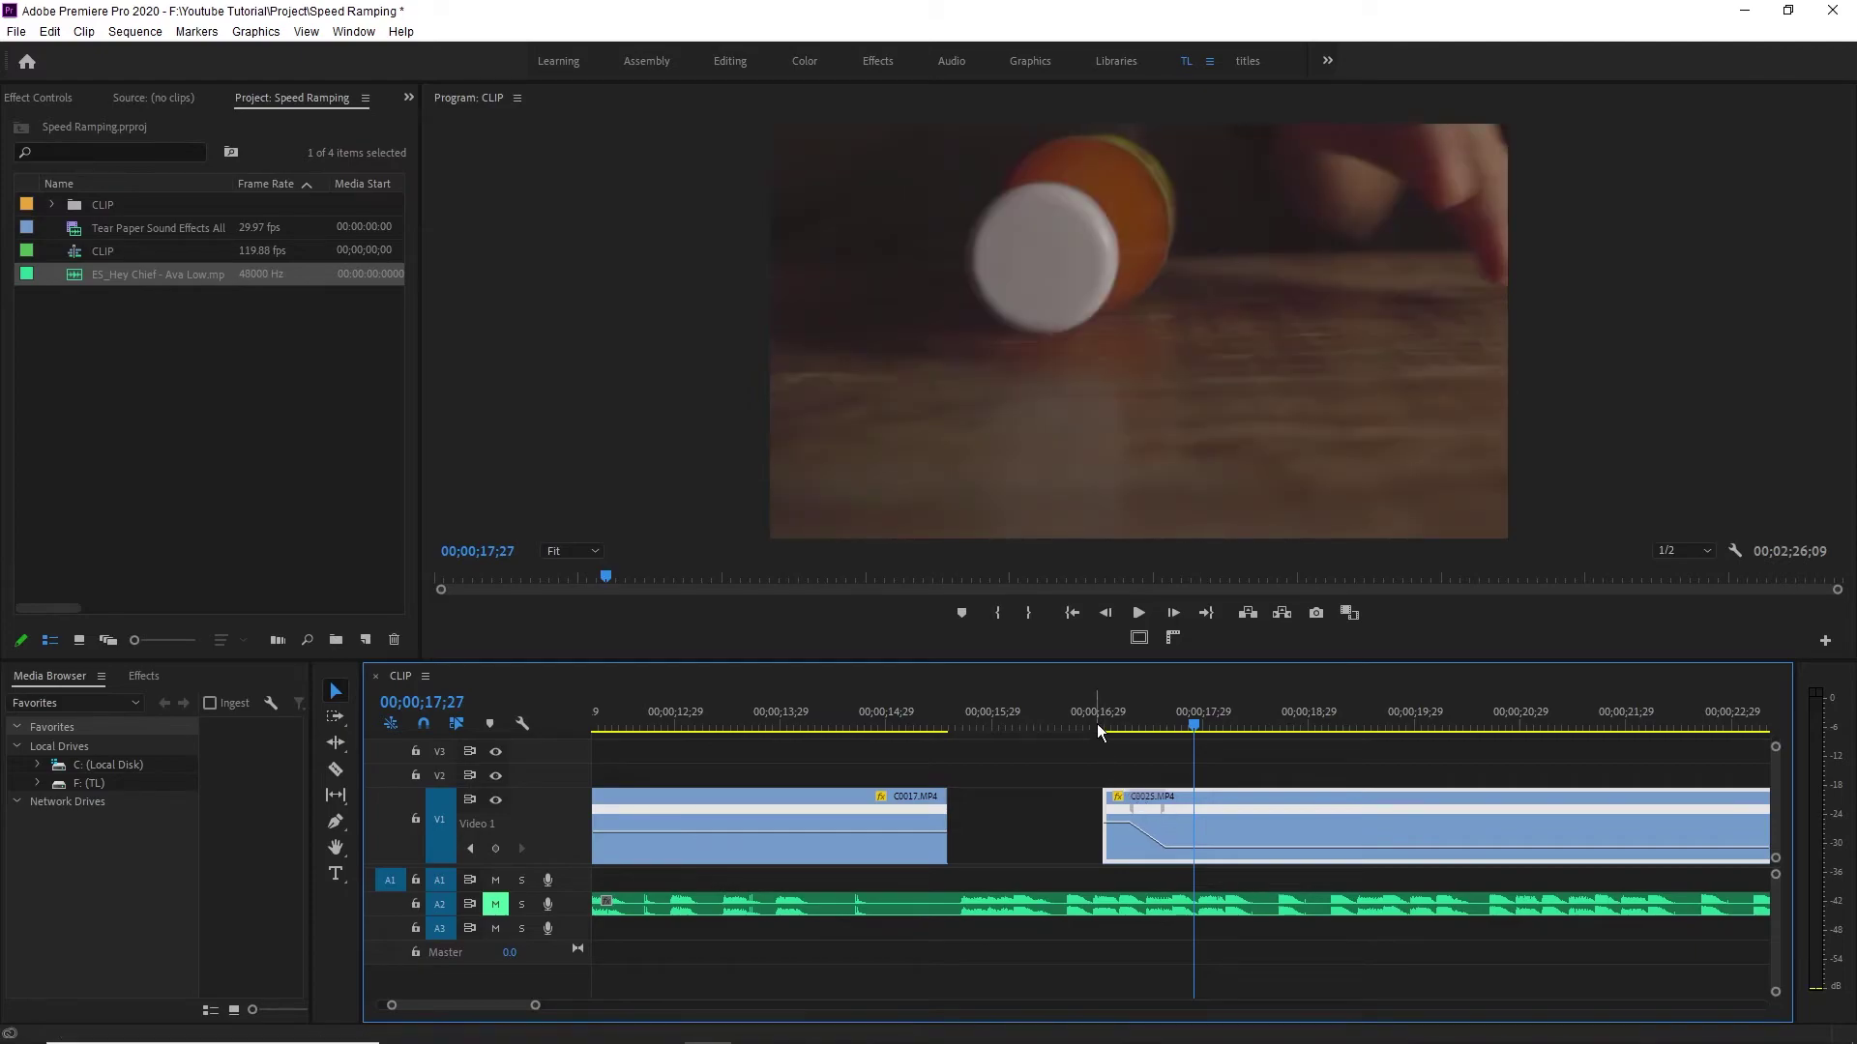
key("Up")
key("space")
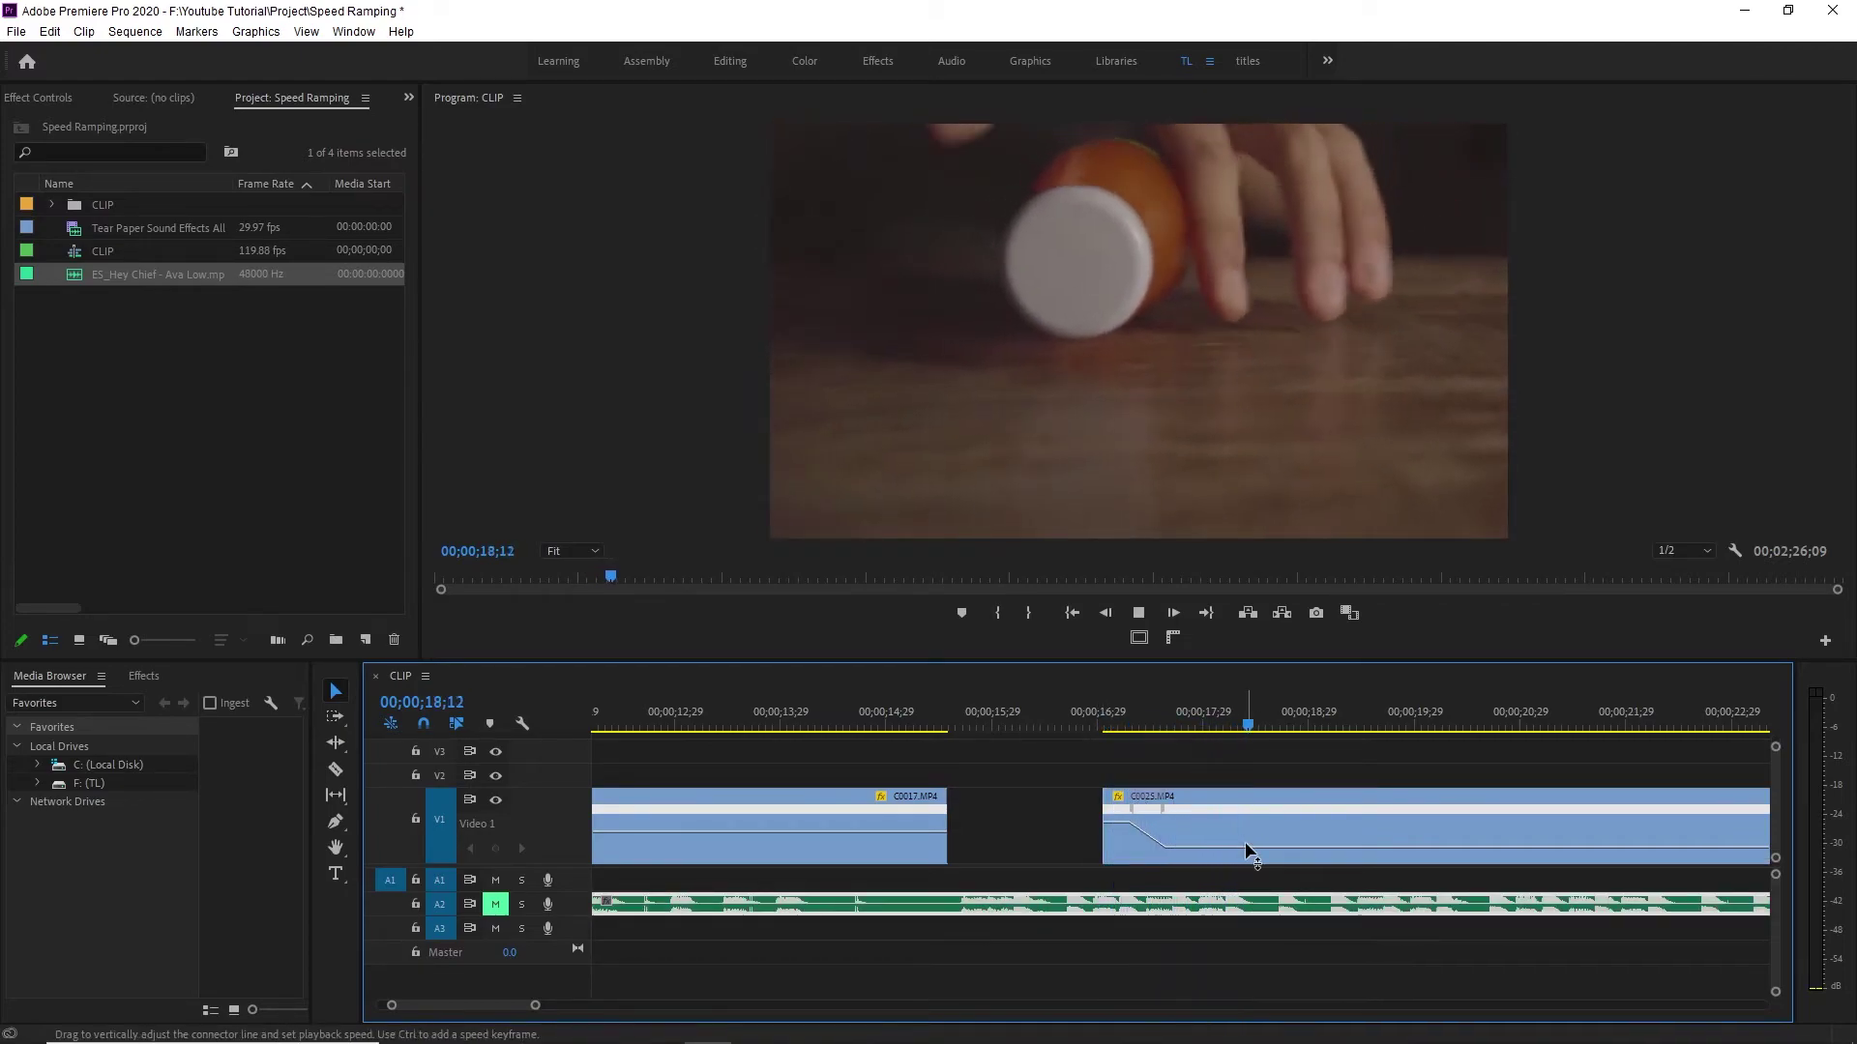
key("space")
Add speed keyframes to C0025.MP4 at 00;00;19;02 and 00;00;21;11, around the bottle being picked up and stood upright.
scroll(1331, 864, "down", 3)
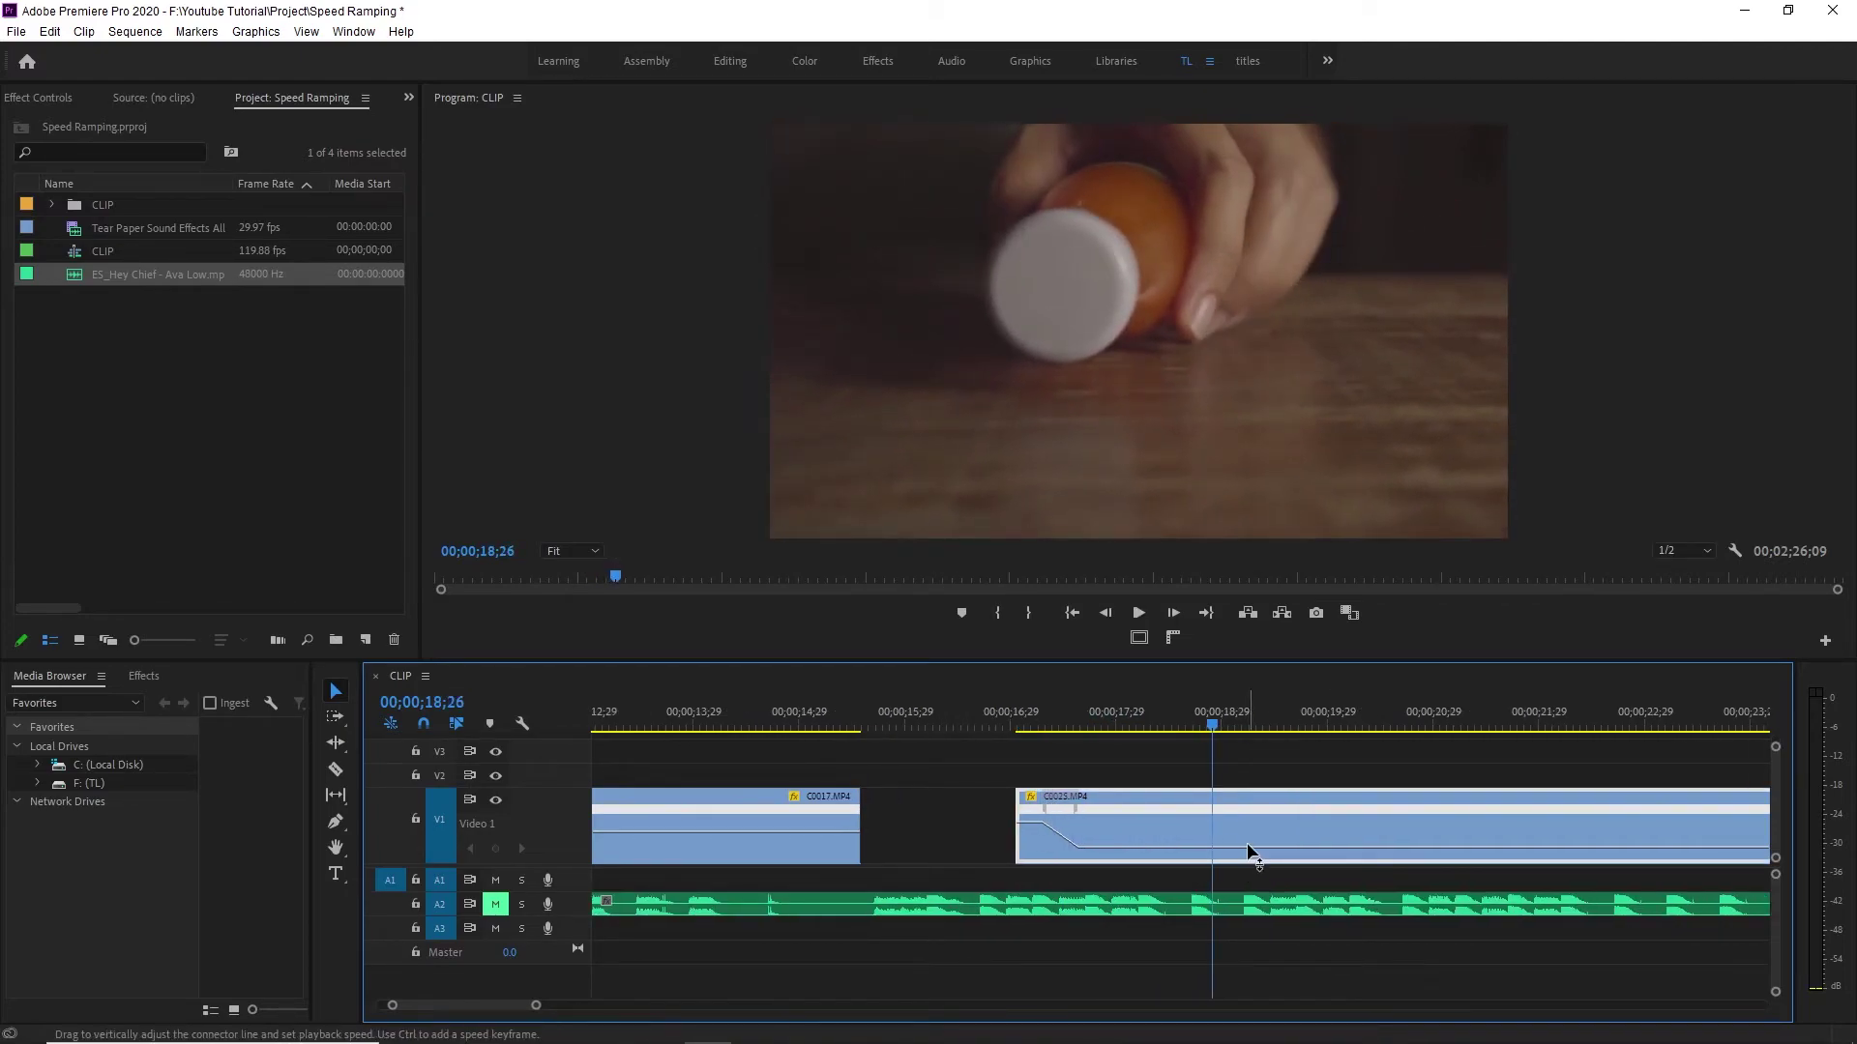
left_click(1242, 727)
left_click_drag(1242, 727, 1236, 727)
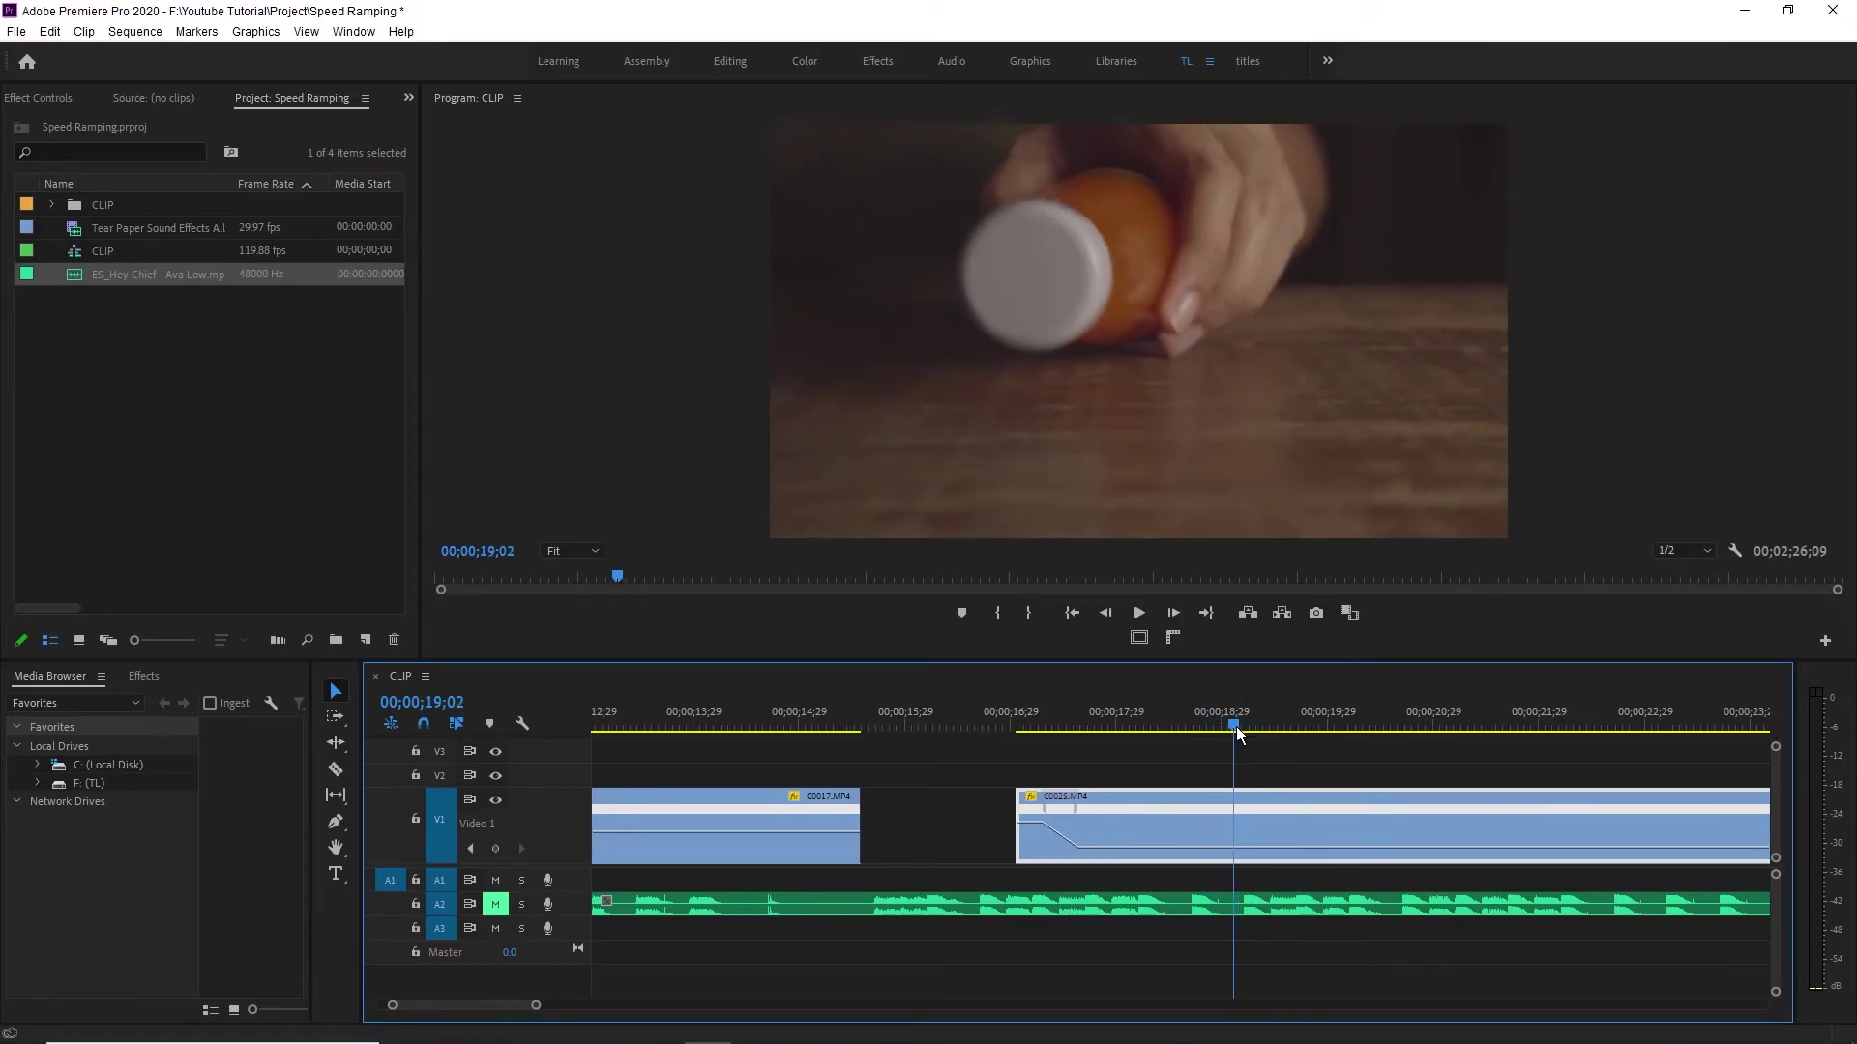
left_click(1235, 853, "ctrl")
left_click_drag(1240, 730, 1477, 779)
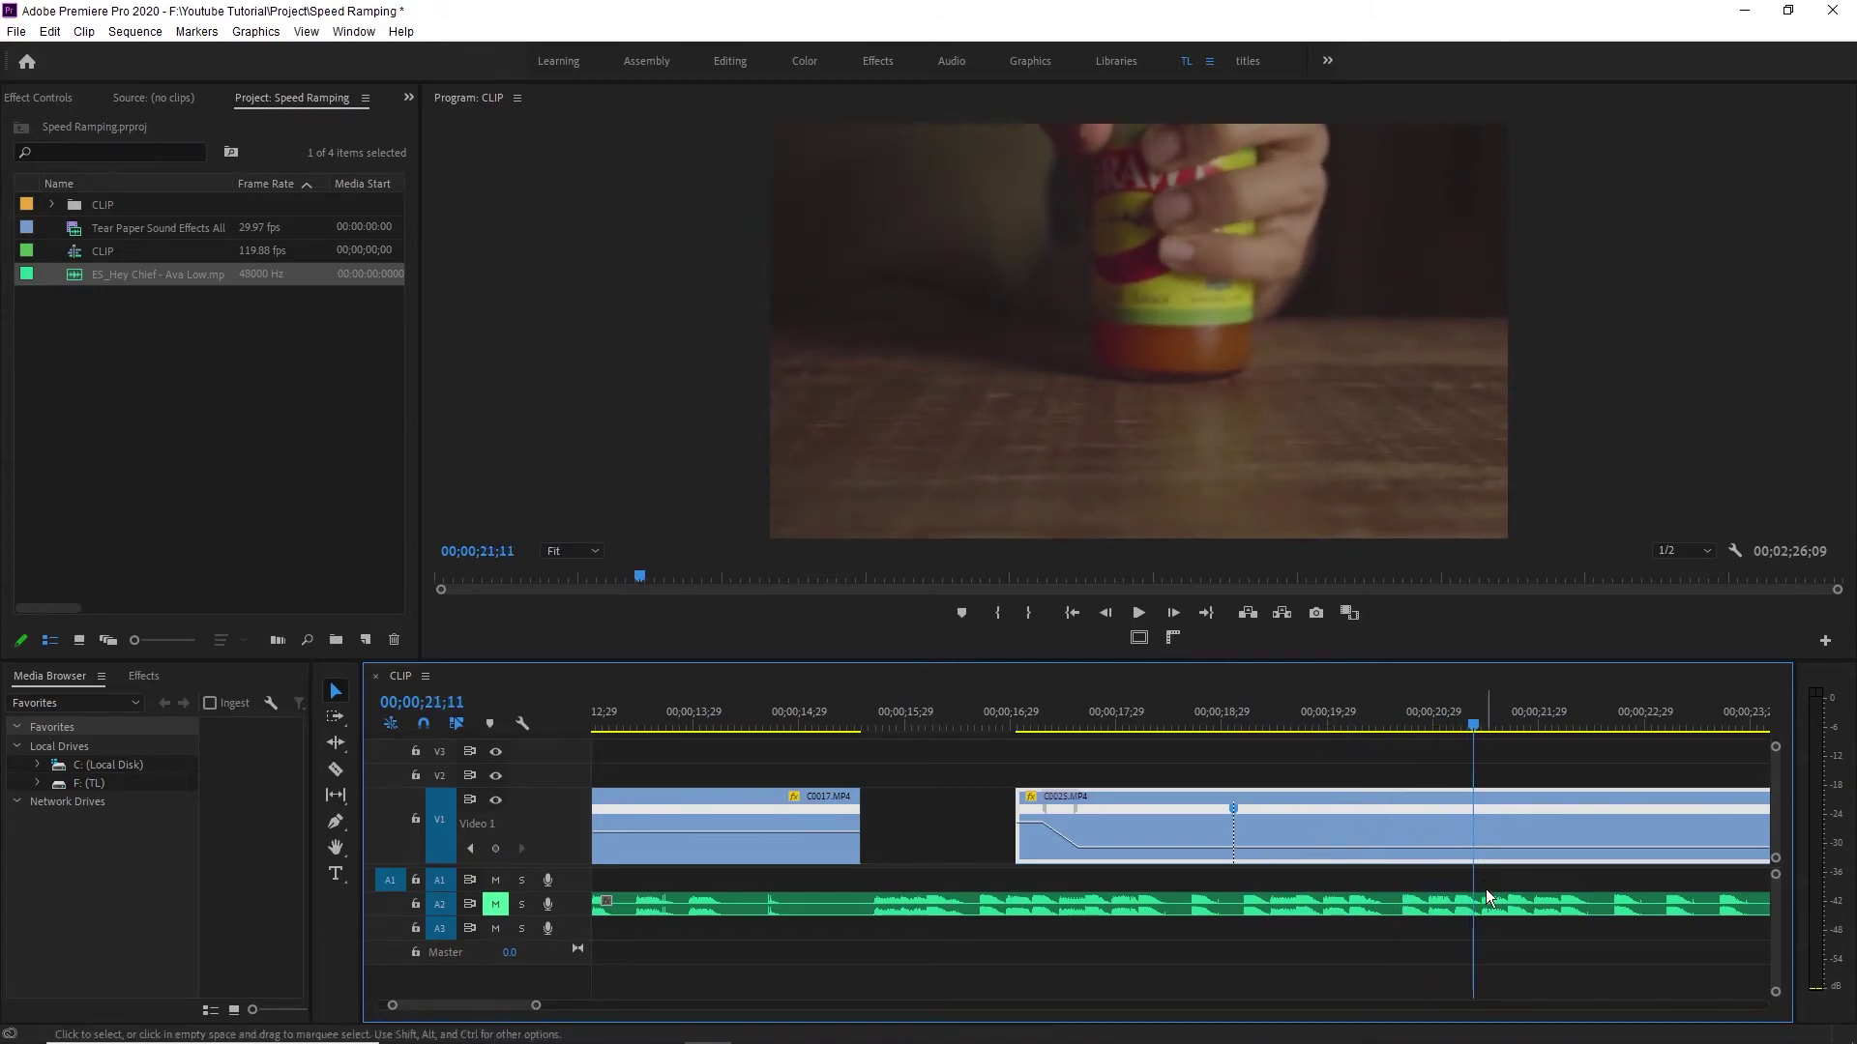
left_click(1474, 858, "ctrl")
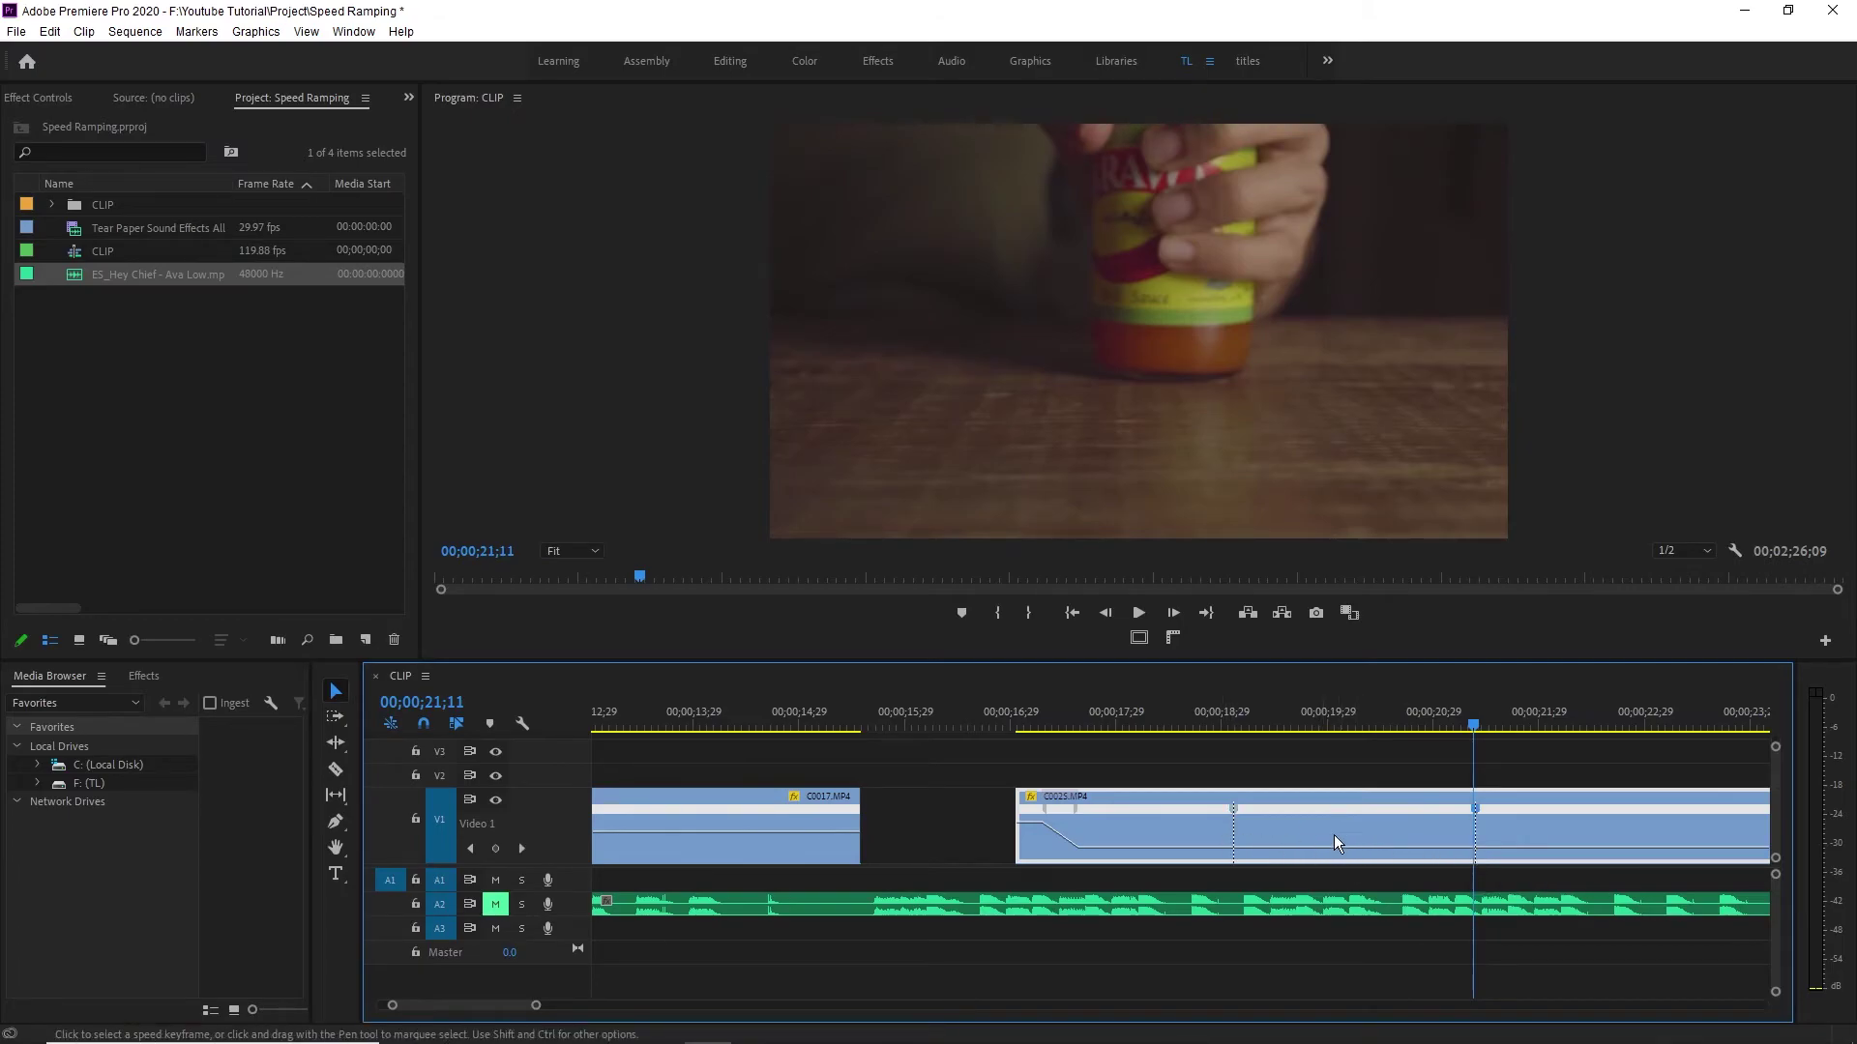
Speed up the section between the two new keyframes in C0025.MP4 and split both into gradual ramps, checking by playback.
left_click_drag(1336, 836, 1336, 828)
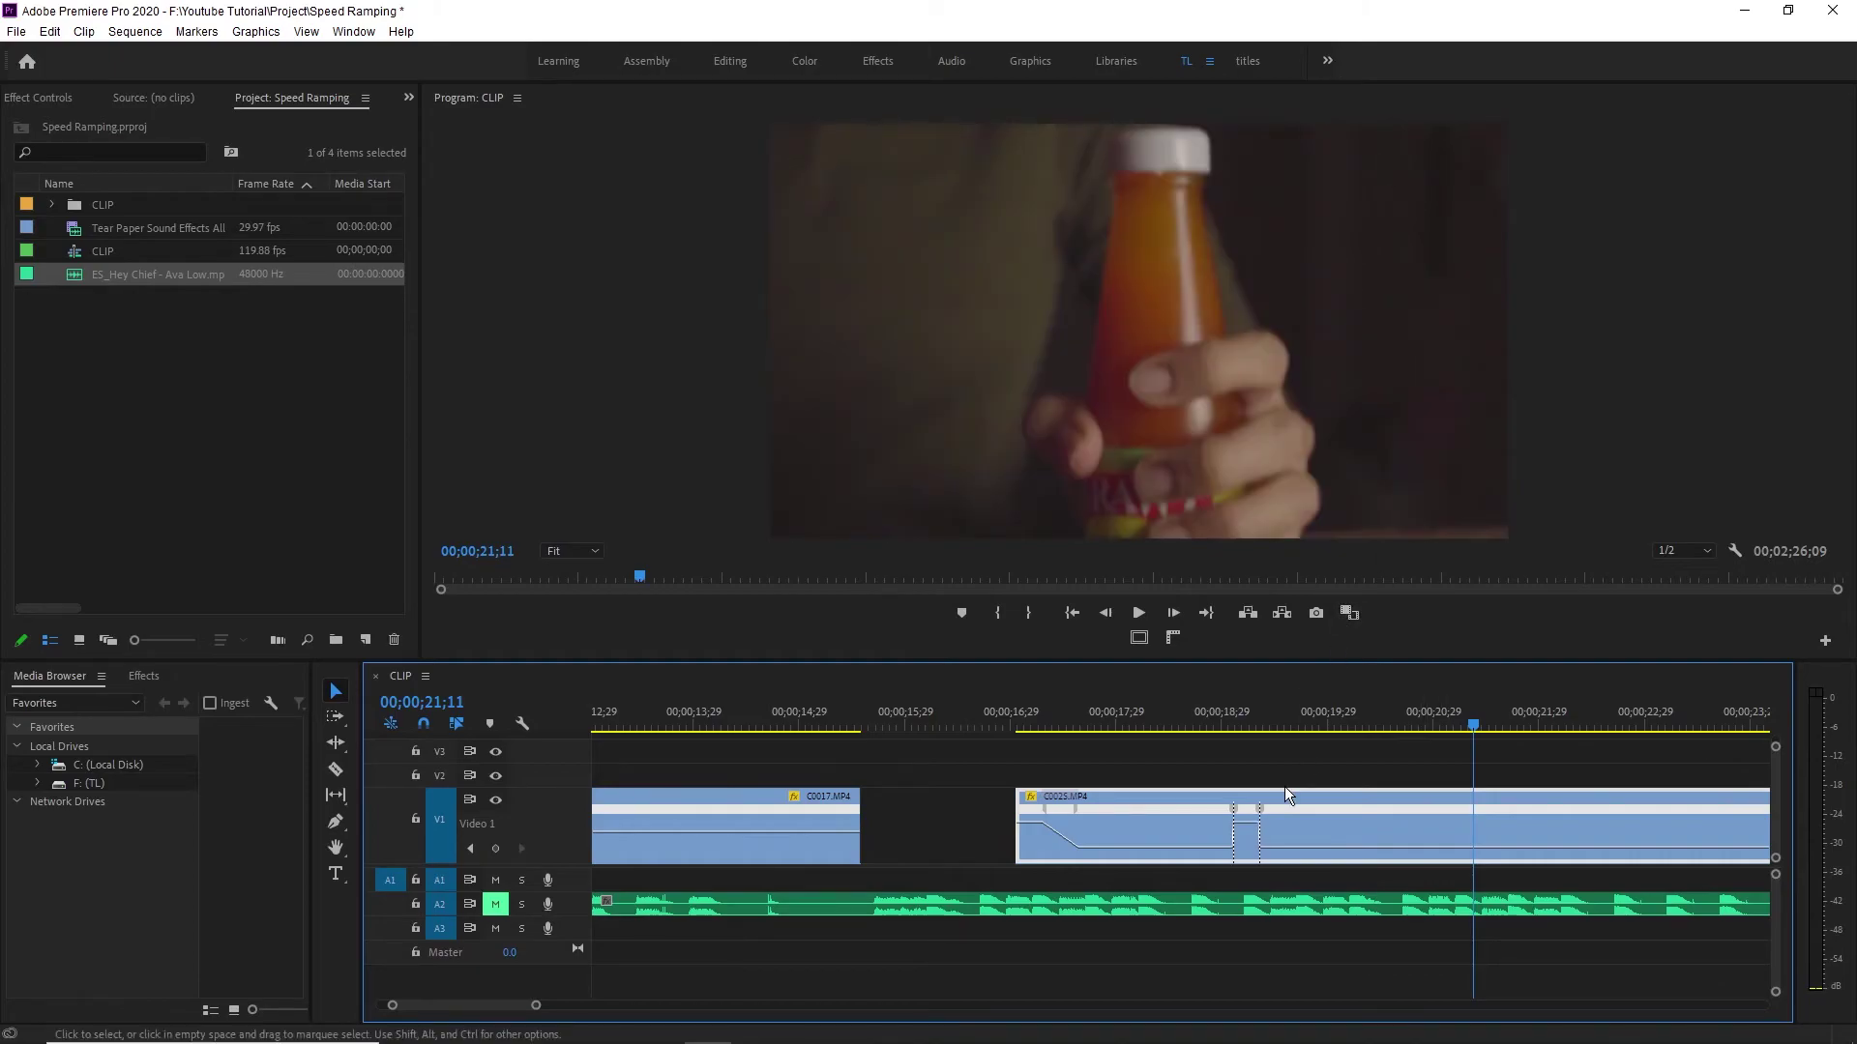
left_click_drag(1261, 809, 1240, 817)
mouse_move(1187, 721)
left_mouse_down()
mouse_move(1339, 728)
mouse_move(1195, 732)
left_mouse_up()
key("space")
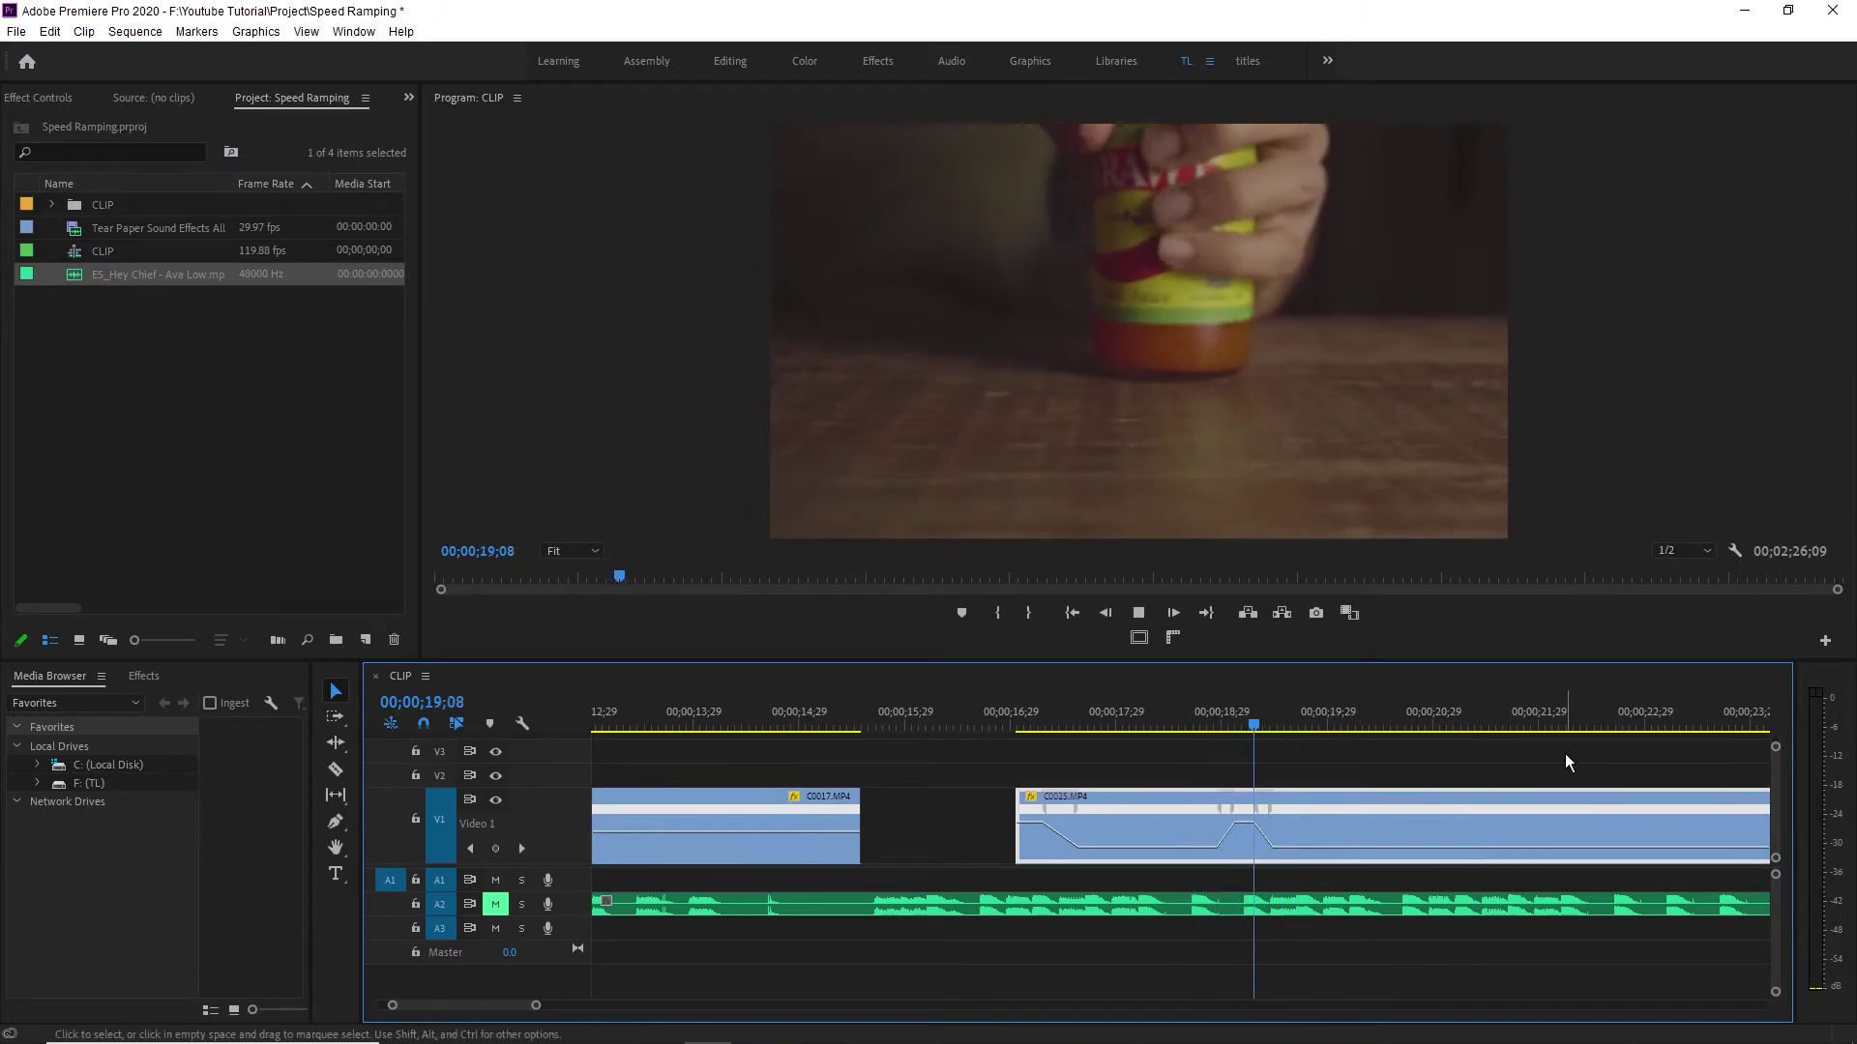
left_click(1202, 722)
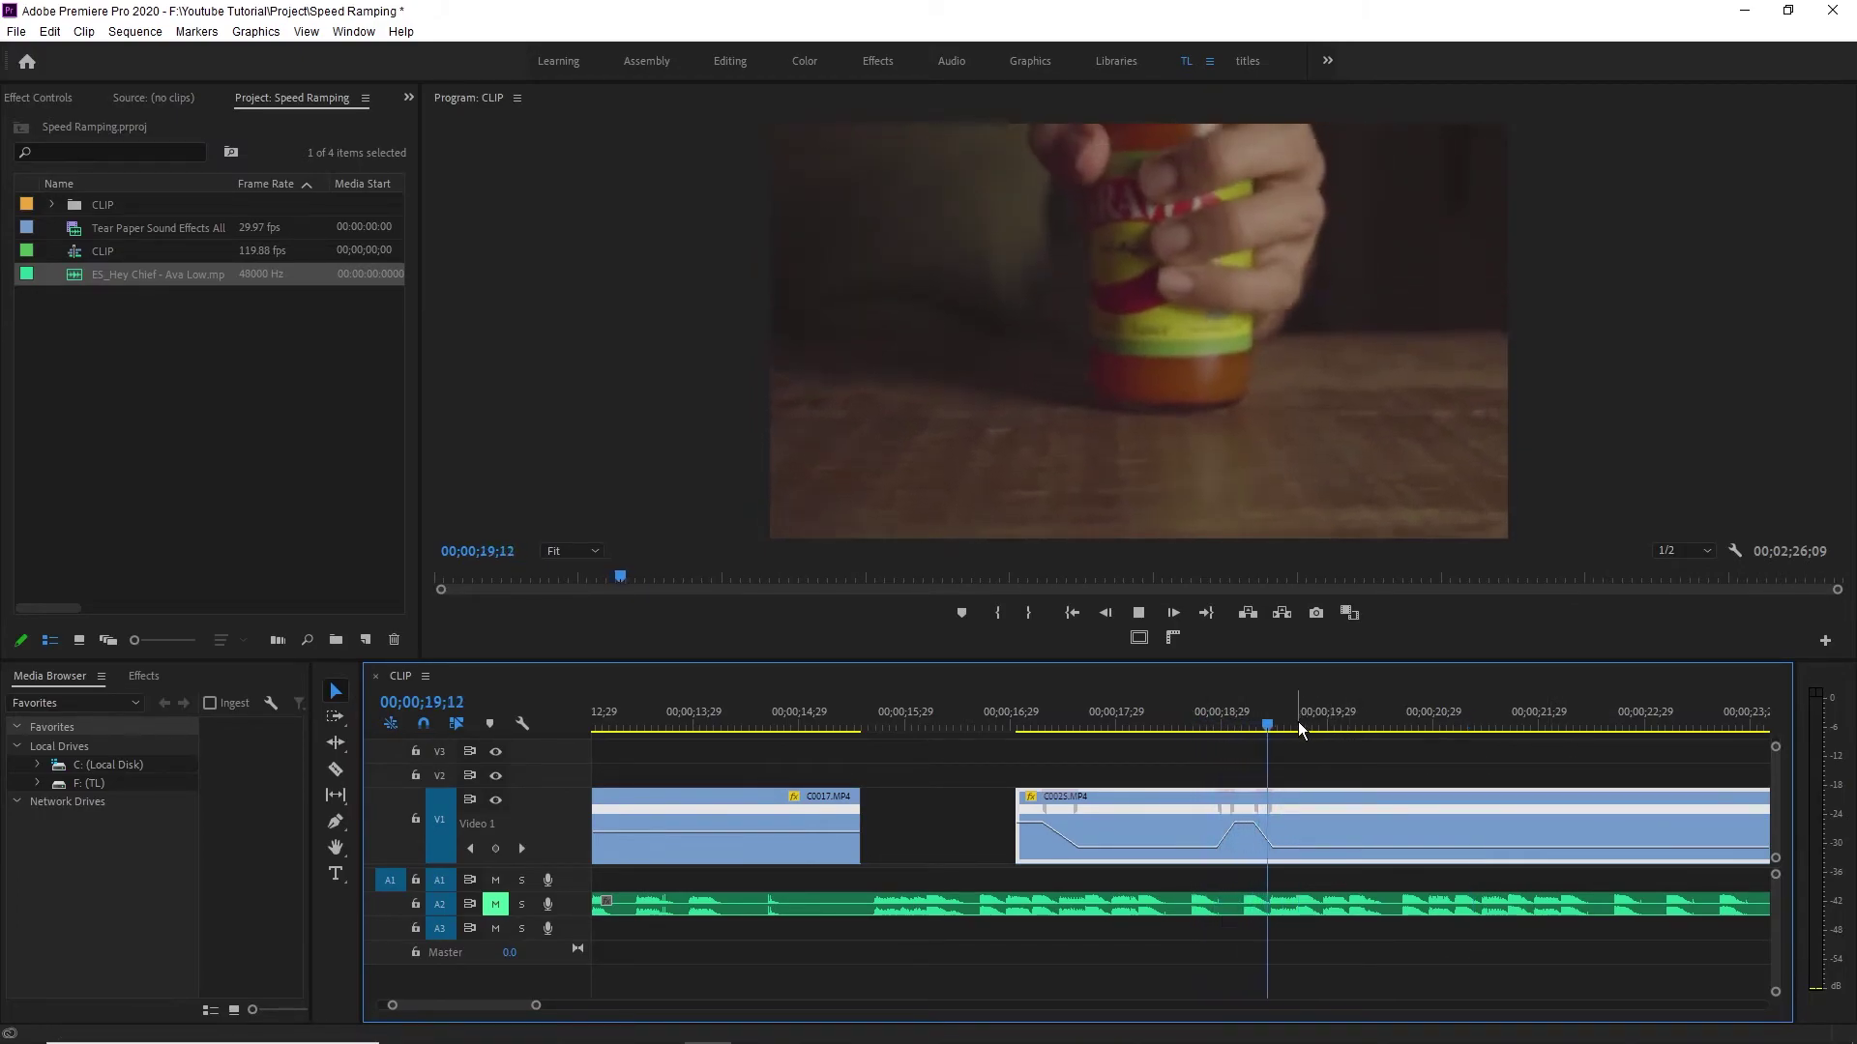
left_click(1202, 723)
left_click(1186, 722)
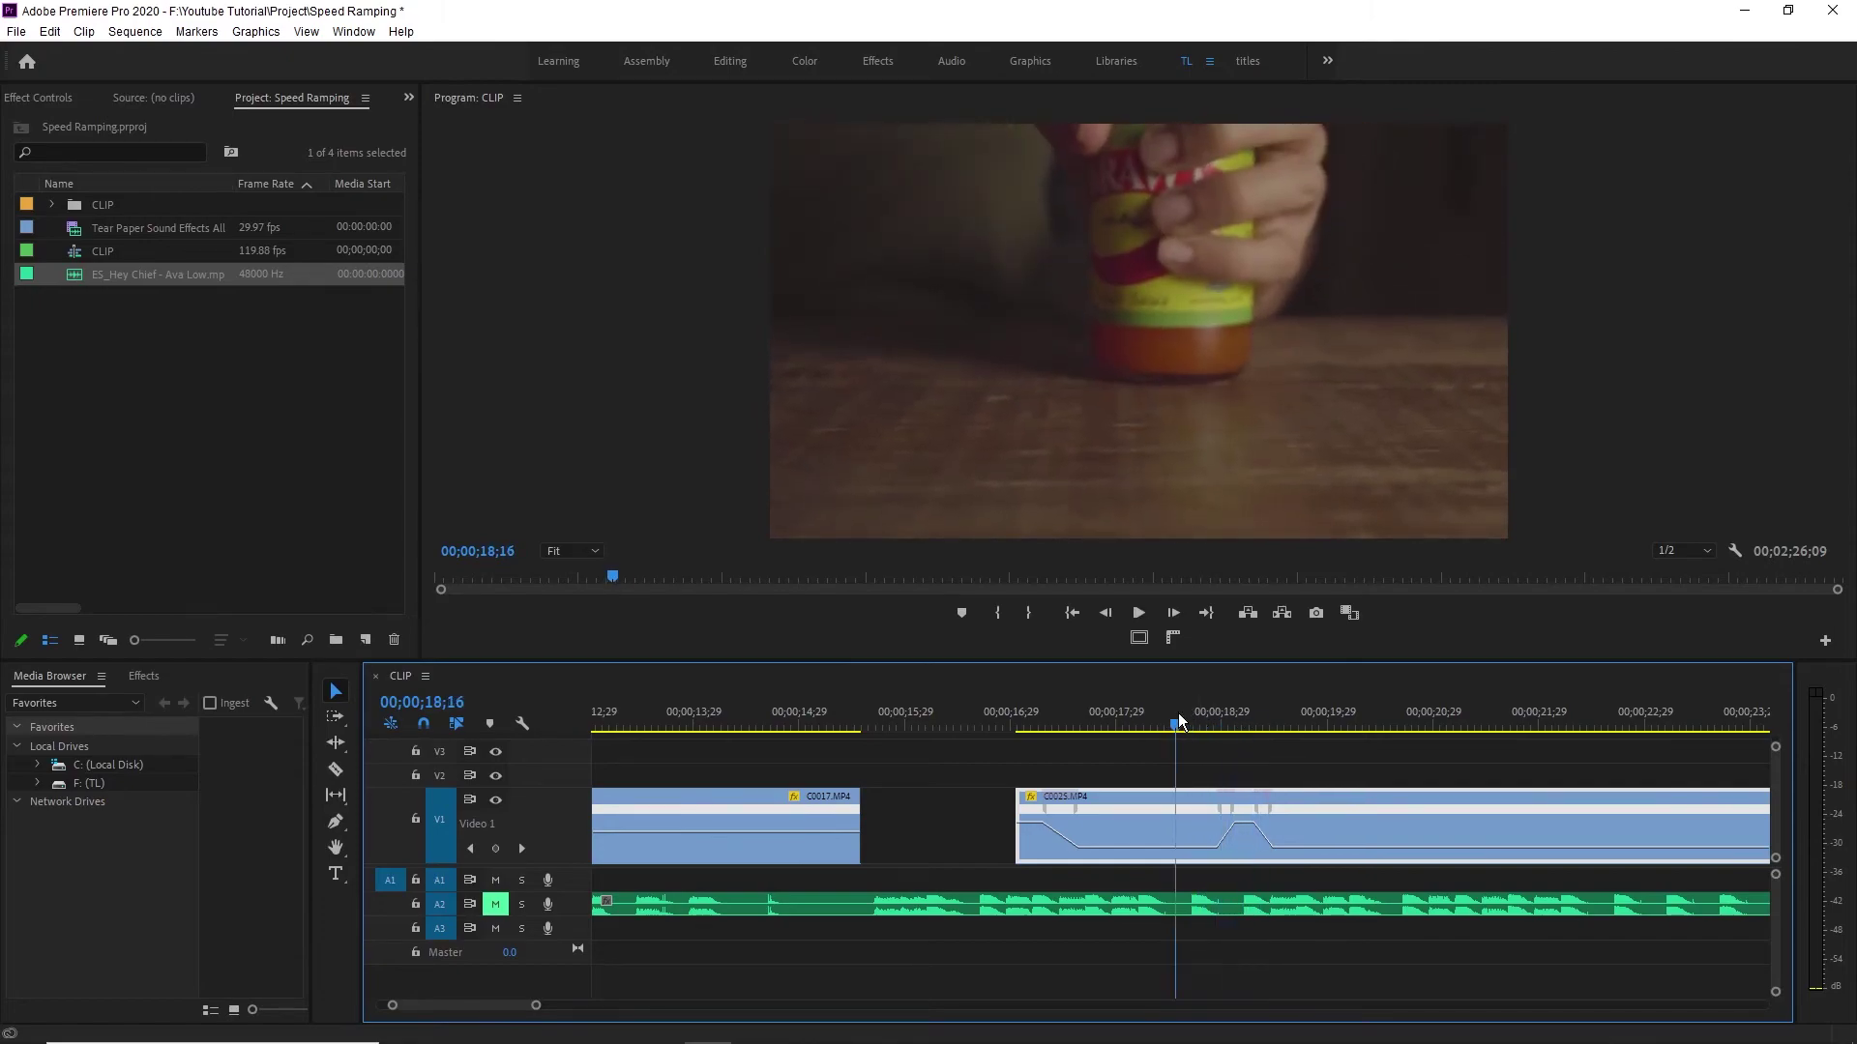
left_click(1182, 724)
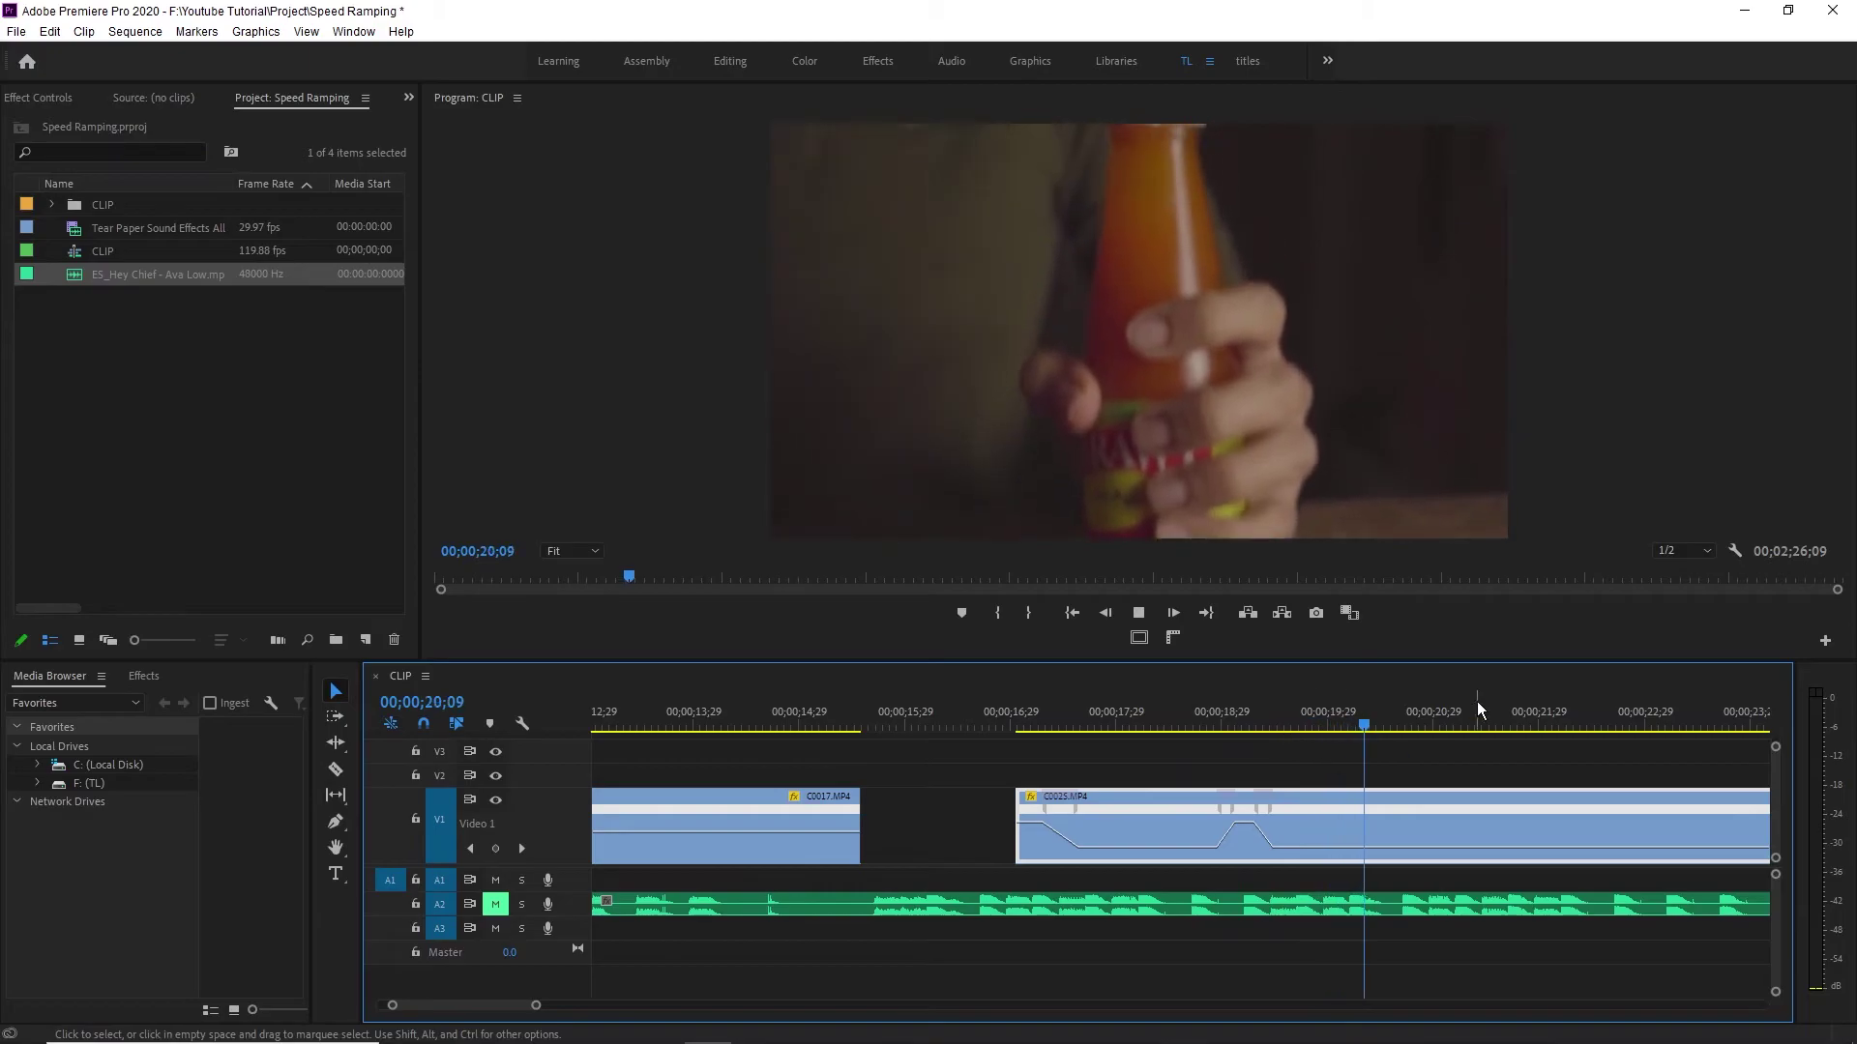
Add speed keyframes to C0025.MP4 at 00;00;22;27 and 00;00;24;17, around the hand twisting the bottle cap.
key("space")
scroll(1470, 756, "right", 2)
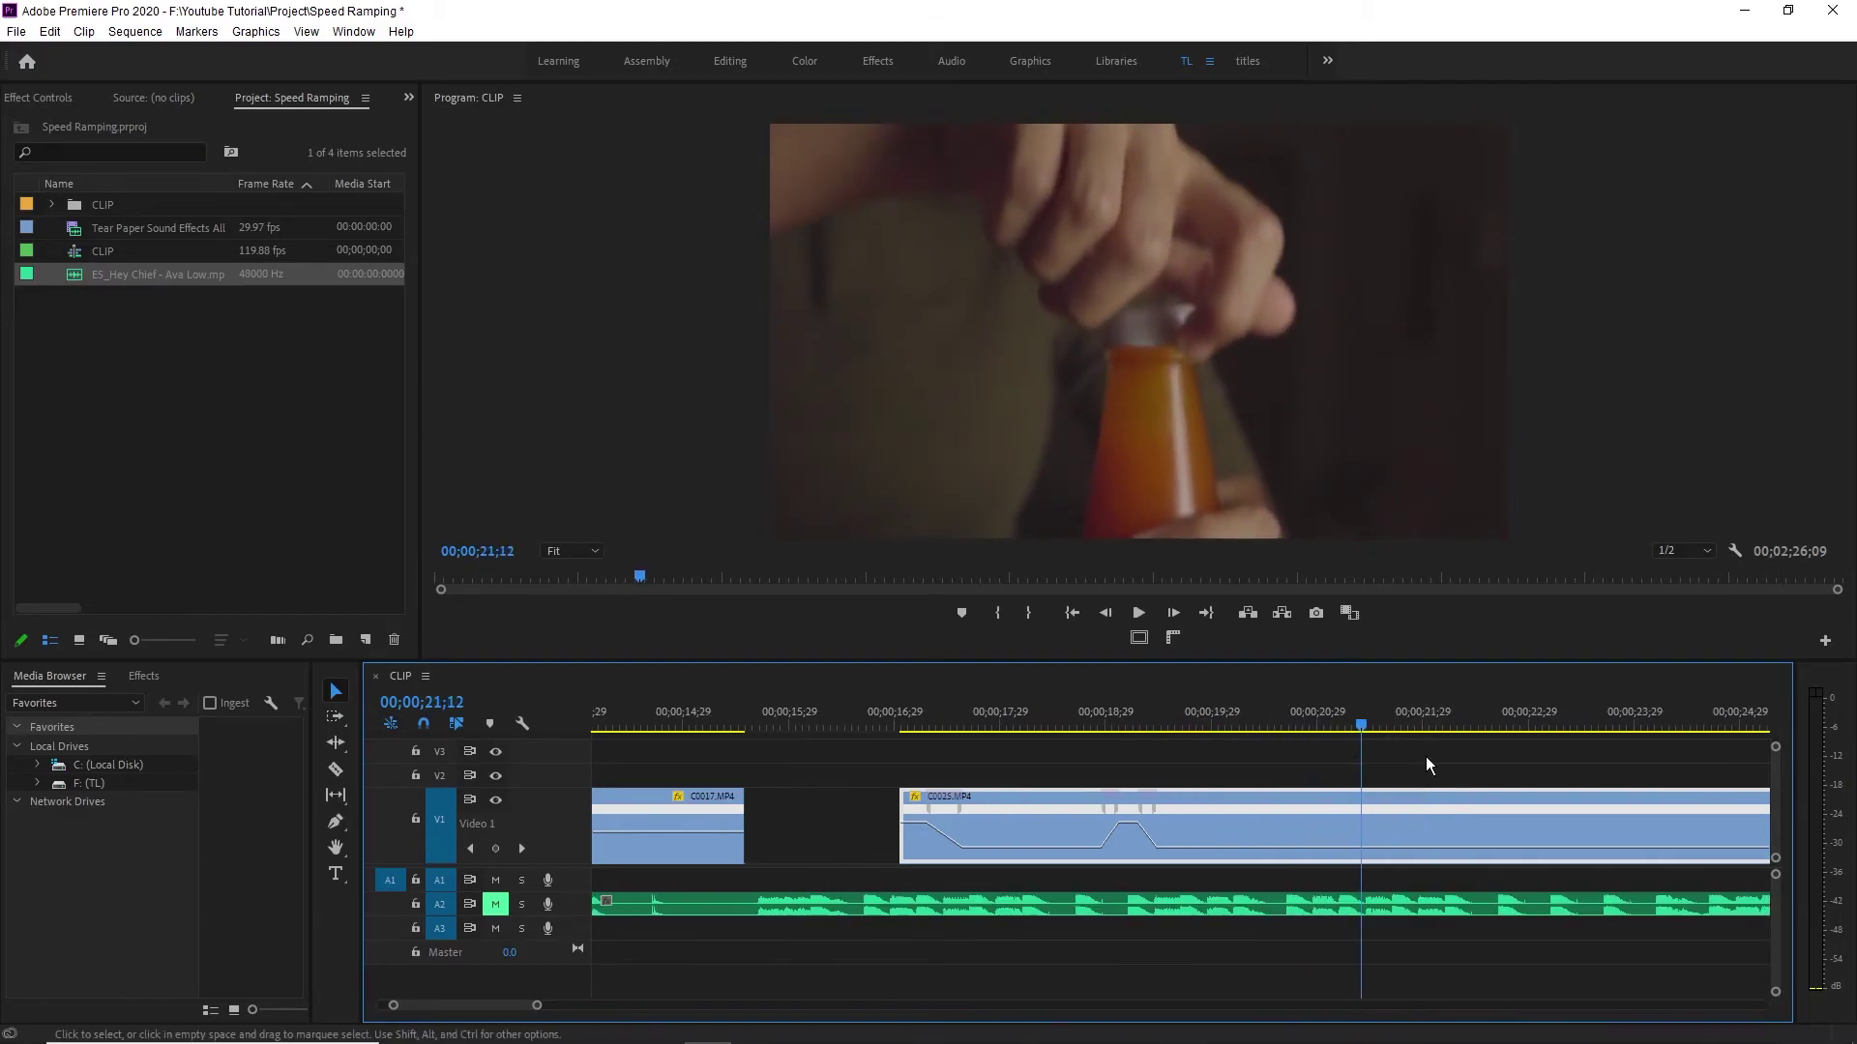
scroll(1325, 793, "right", 2)
key("space")
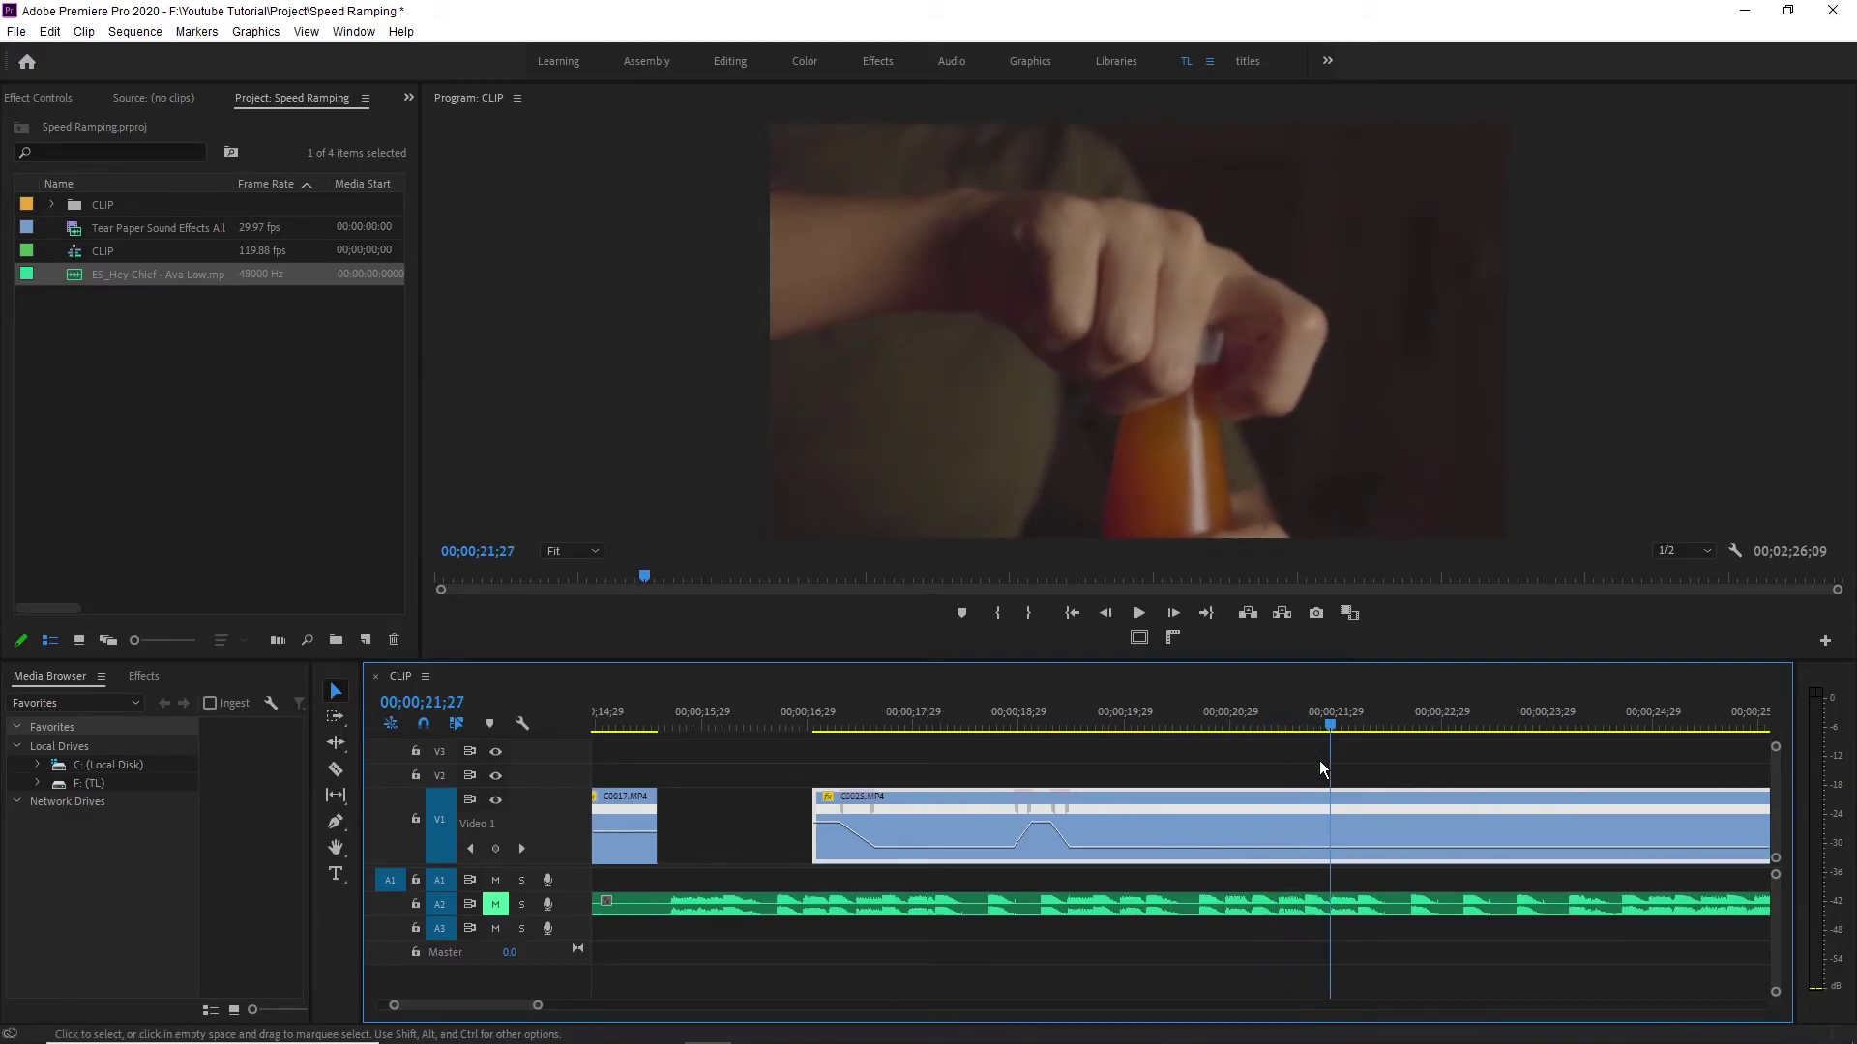
key("space")
left_click_drag(1361, 733, 1436, 740)
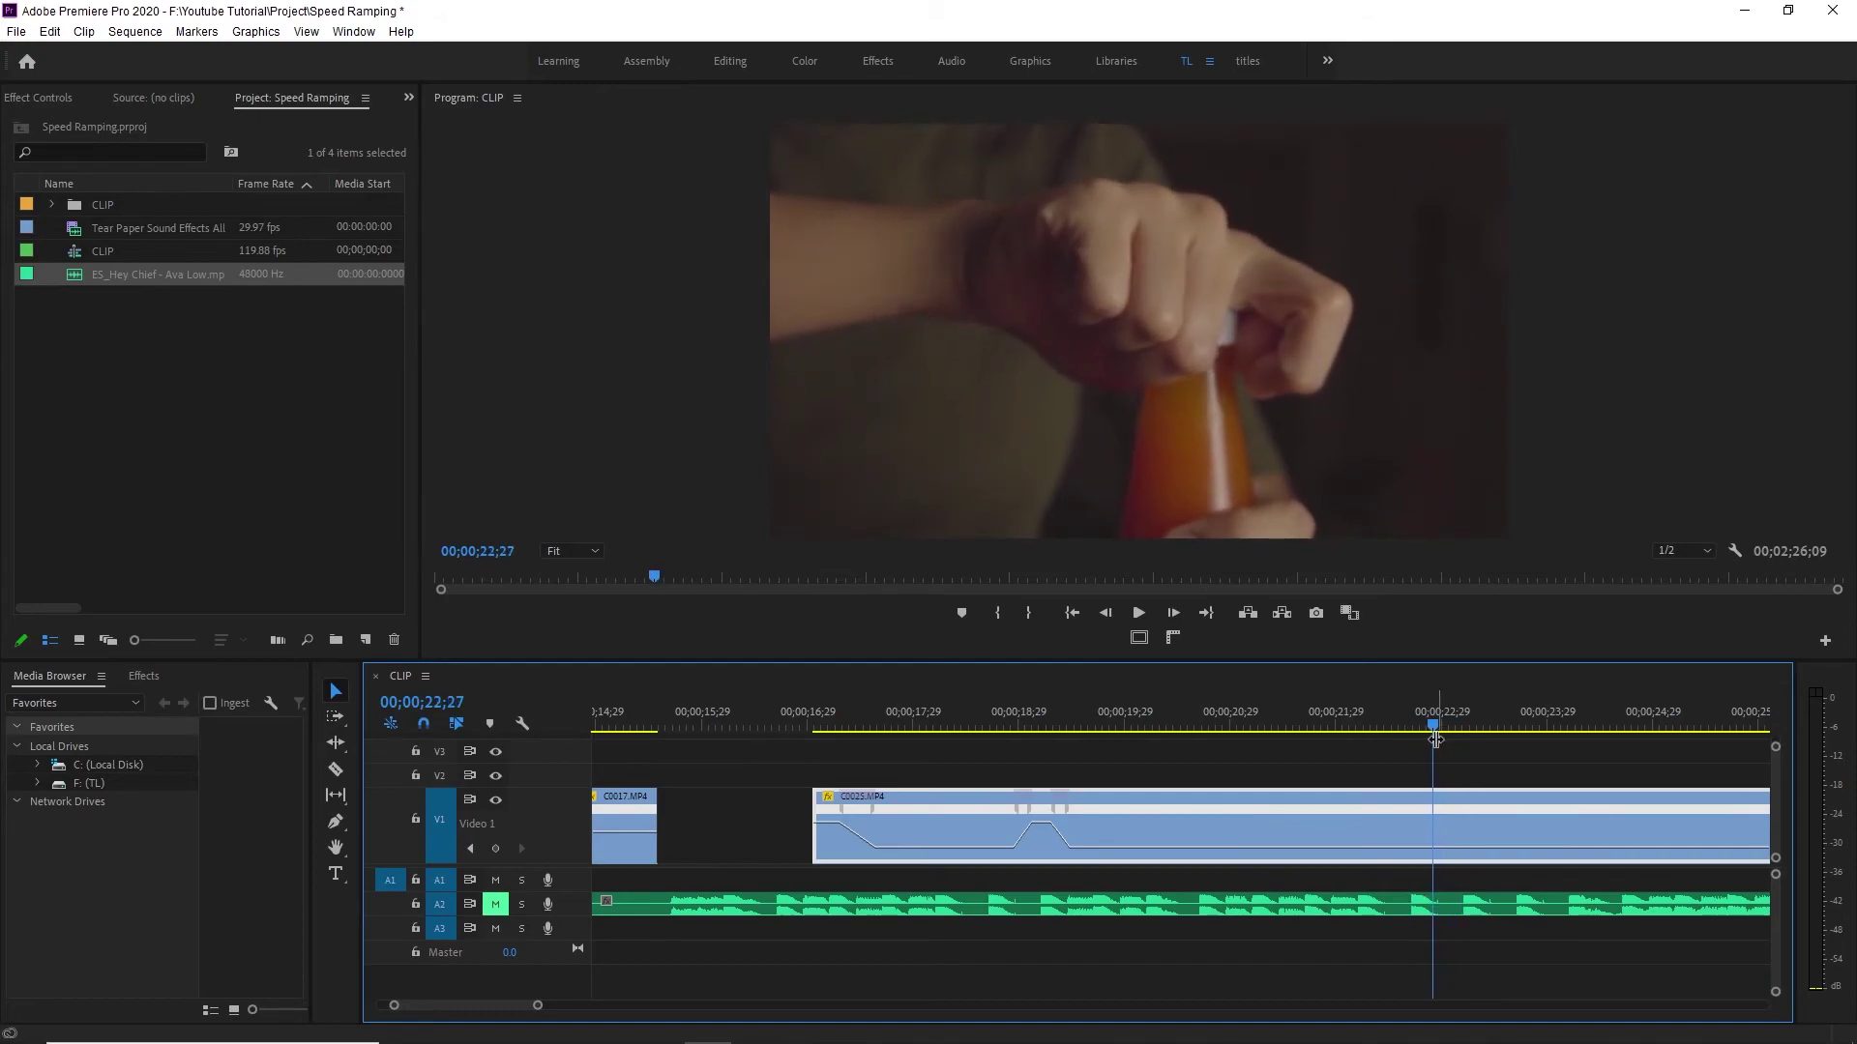
left_click(1435, 849, "ctrl")
scroll(1234, 876, "down", 5)
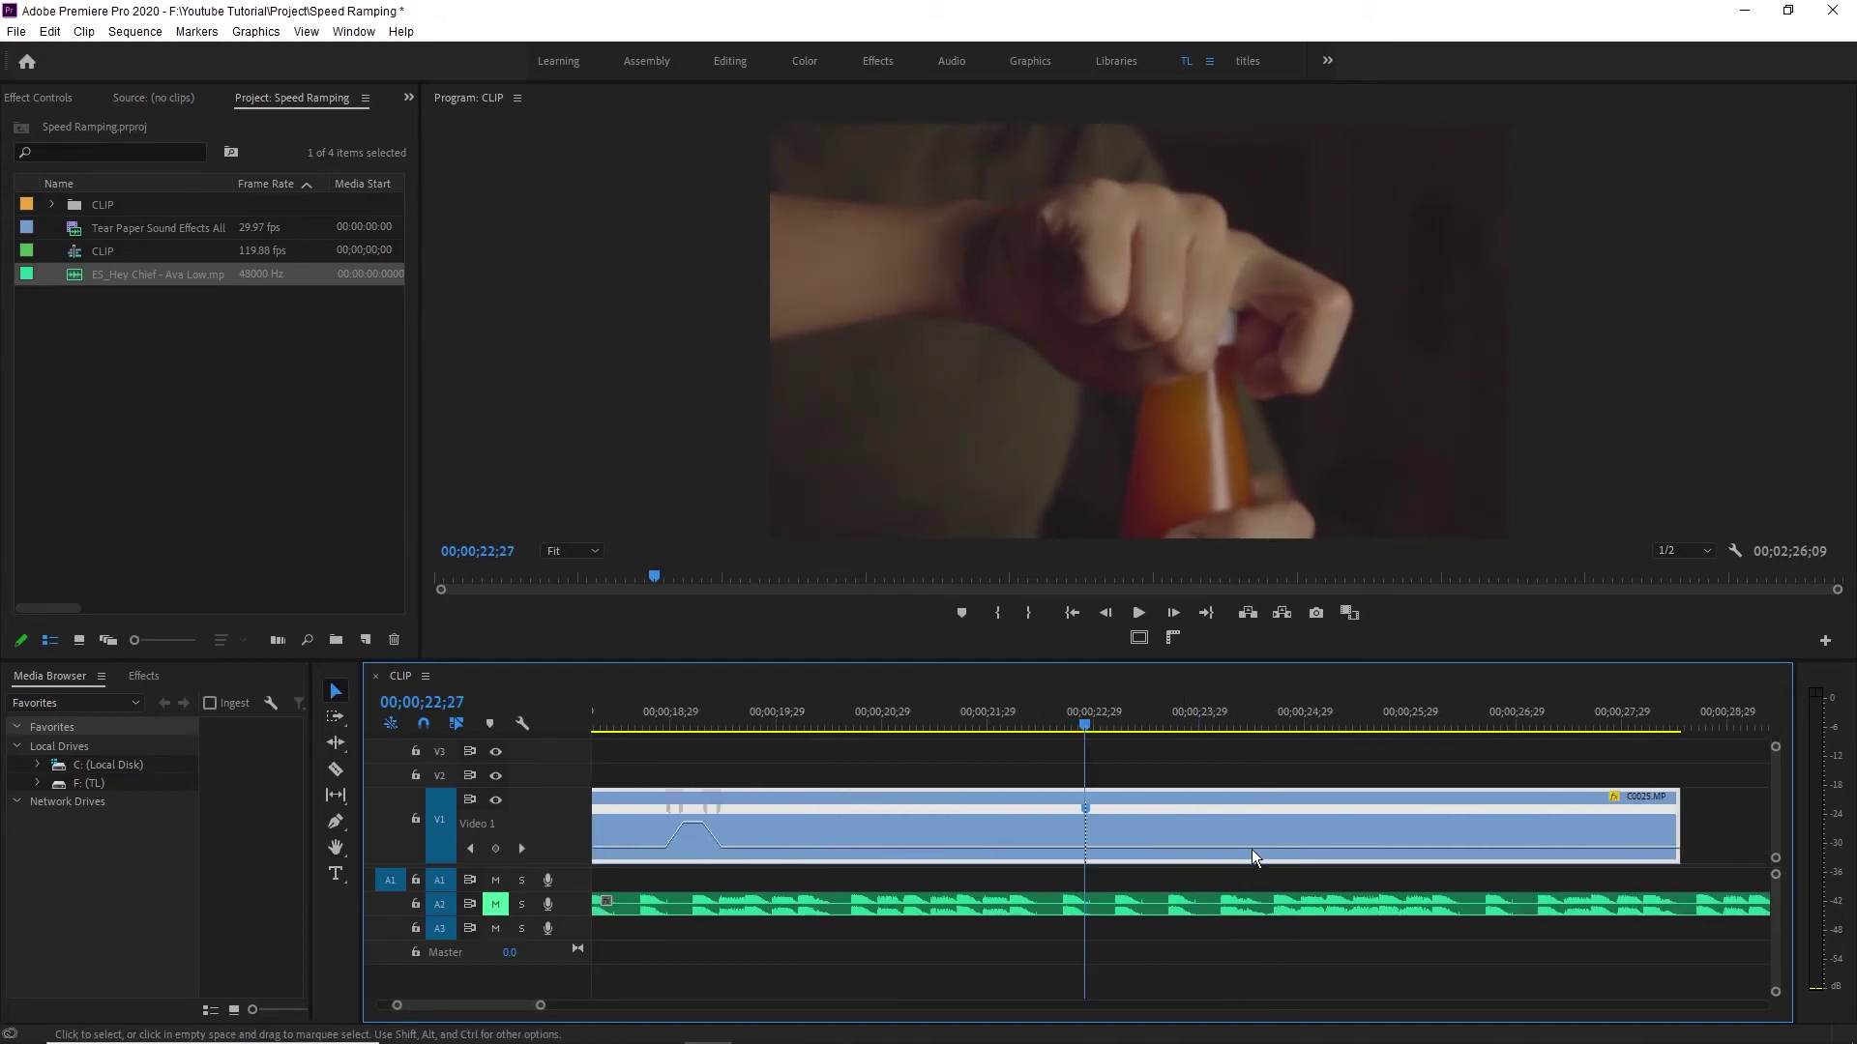
left_click_drag(1093, 728, 1260, 727)
left_click(1257, 849, "ctrl")
Speed up the cap-twisting section of C0025.MP4 between its keyframes, split both into ramps and play it back.
left_click_drag(1160, 855, 1170, 843)
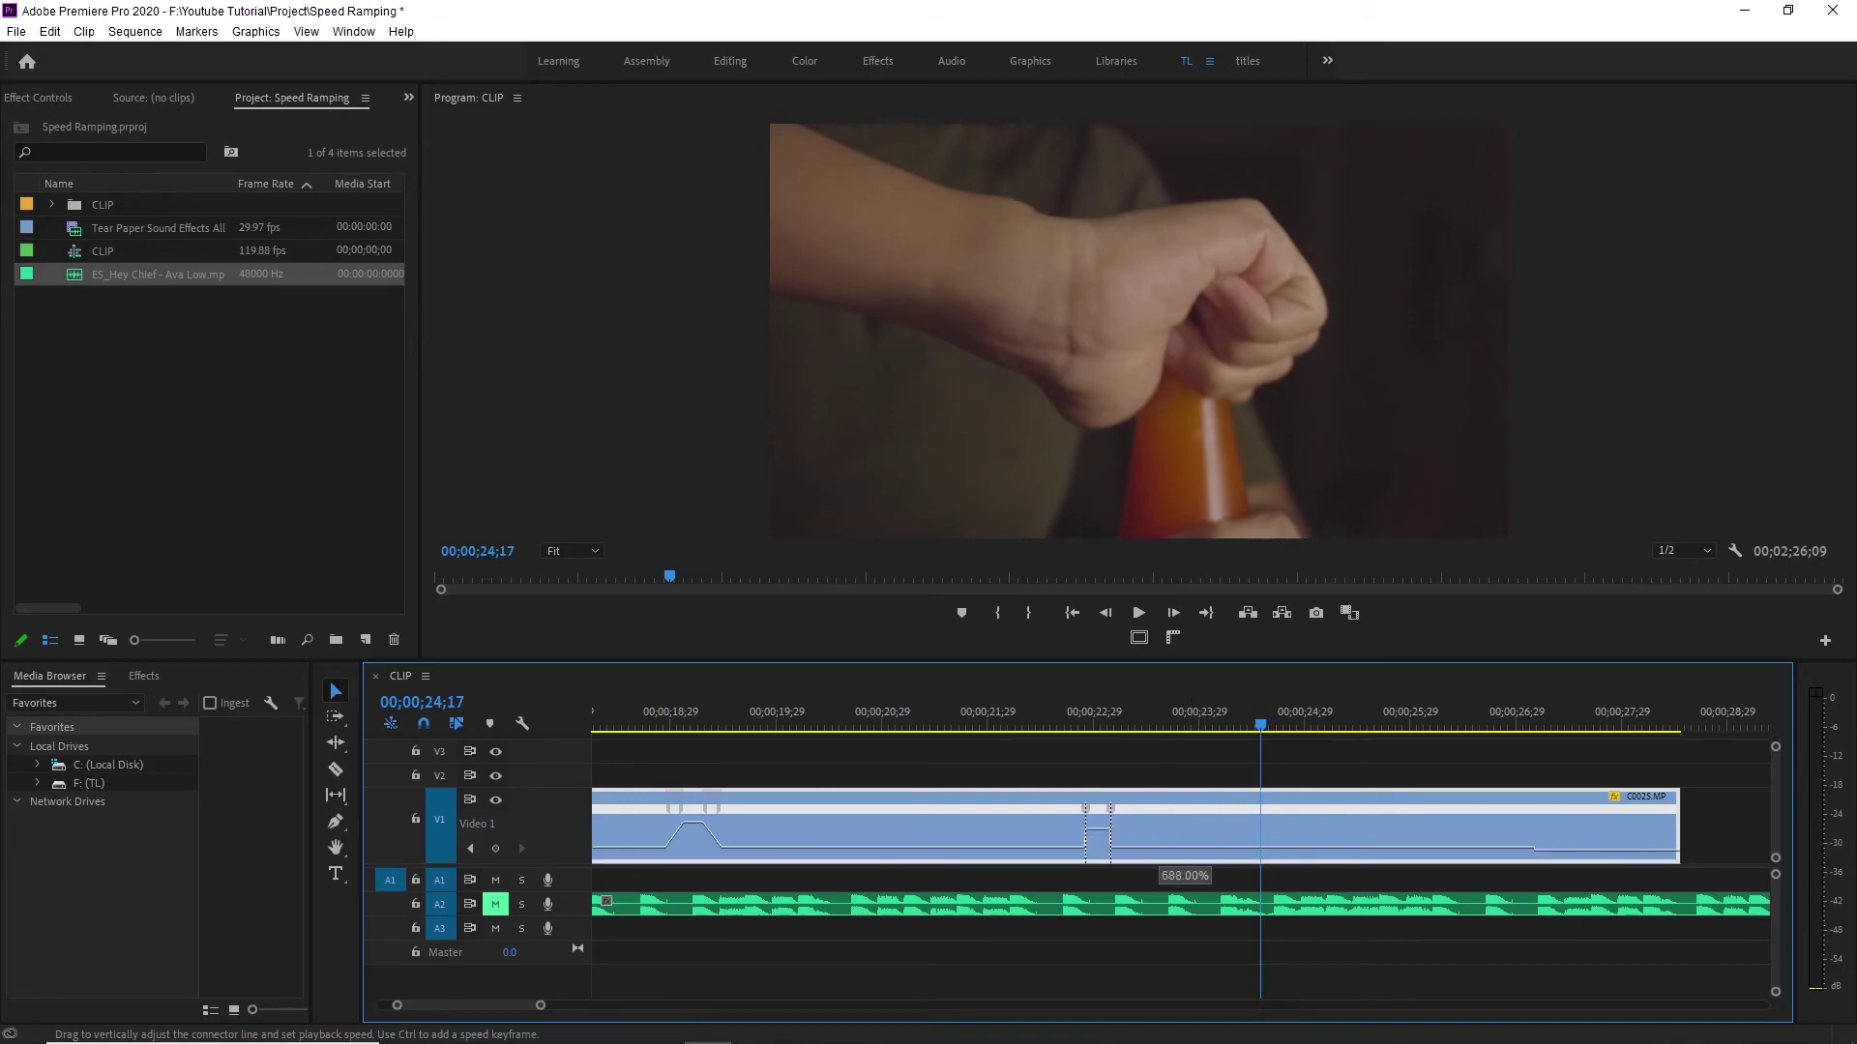
left_click_drag(1175, 849, 1175, 849)
left_click(1038, 720)
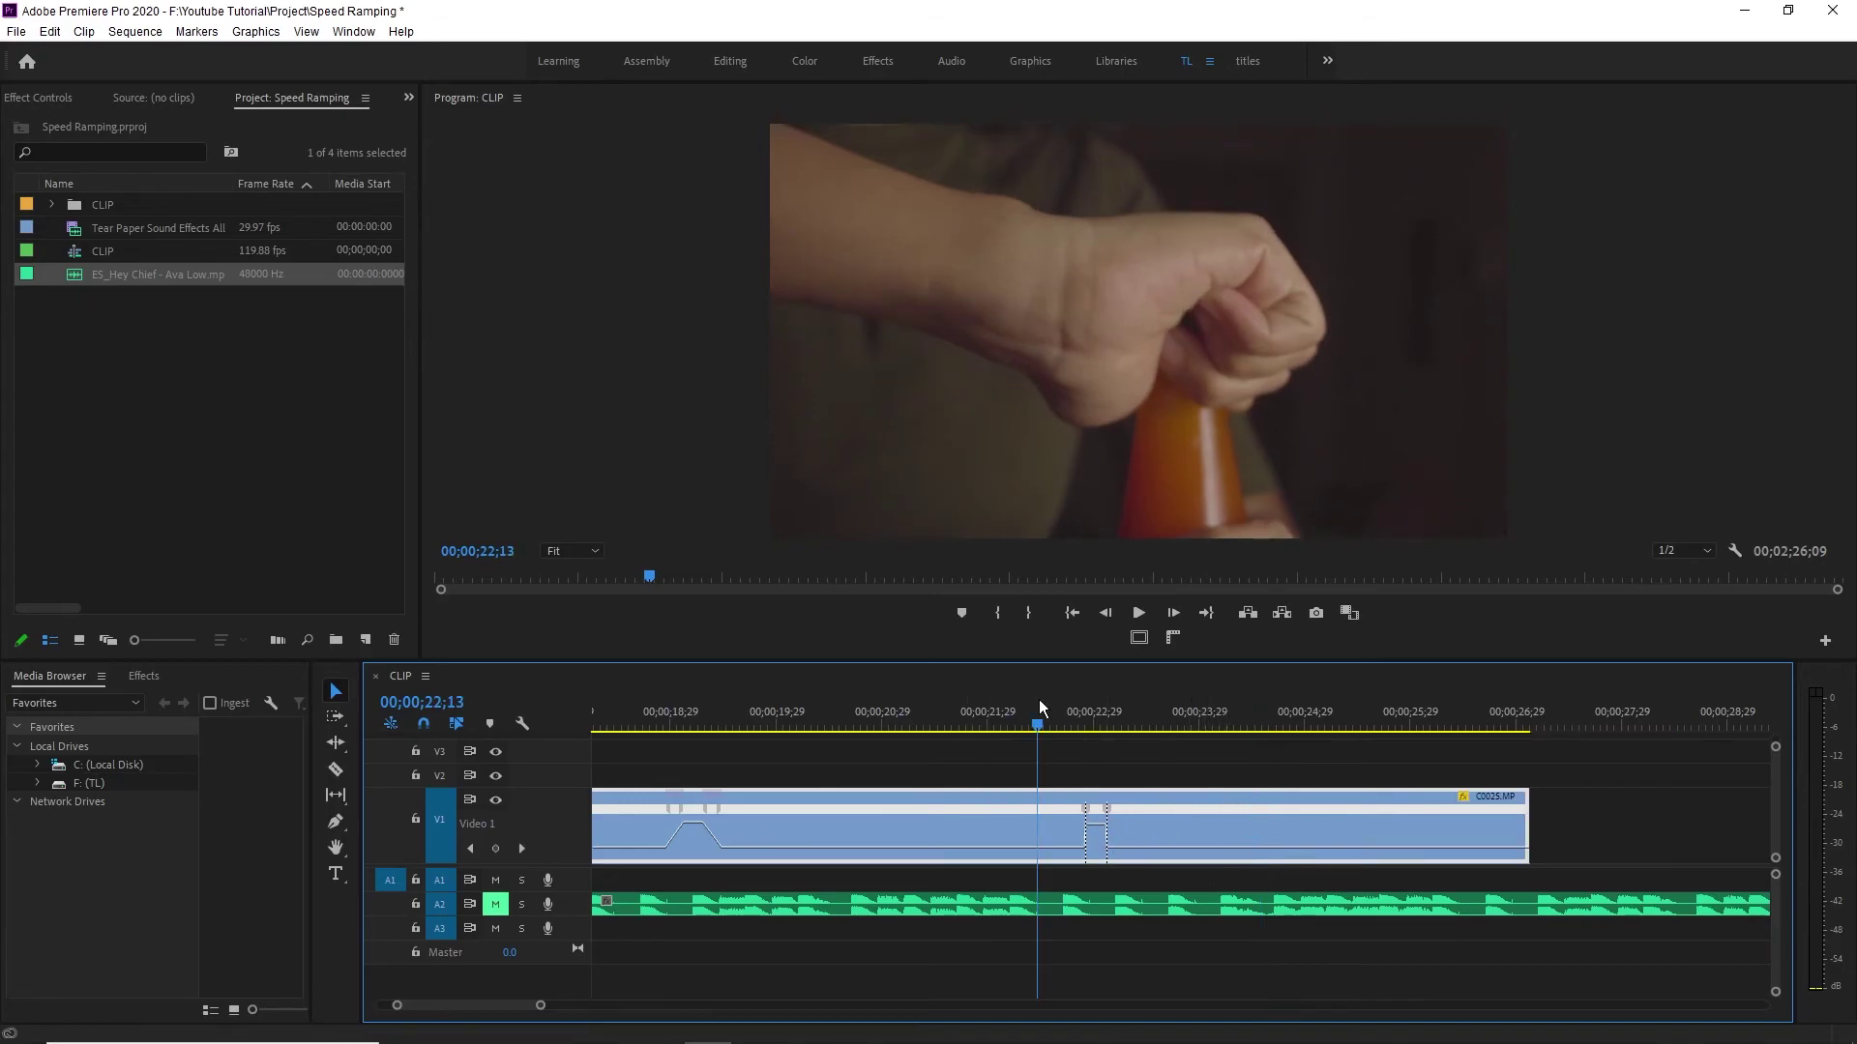
key("=")
left_click_drag(1279, 809, 1341, 819)
key("space")
left_click(1205, 710)
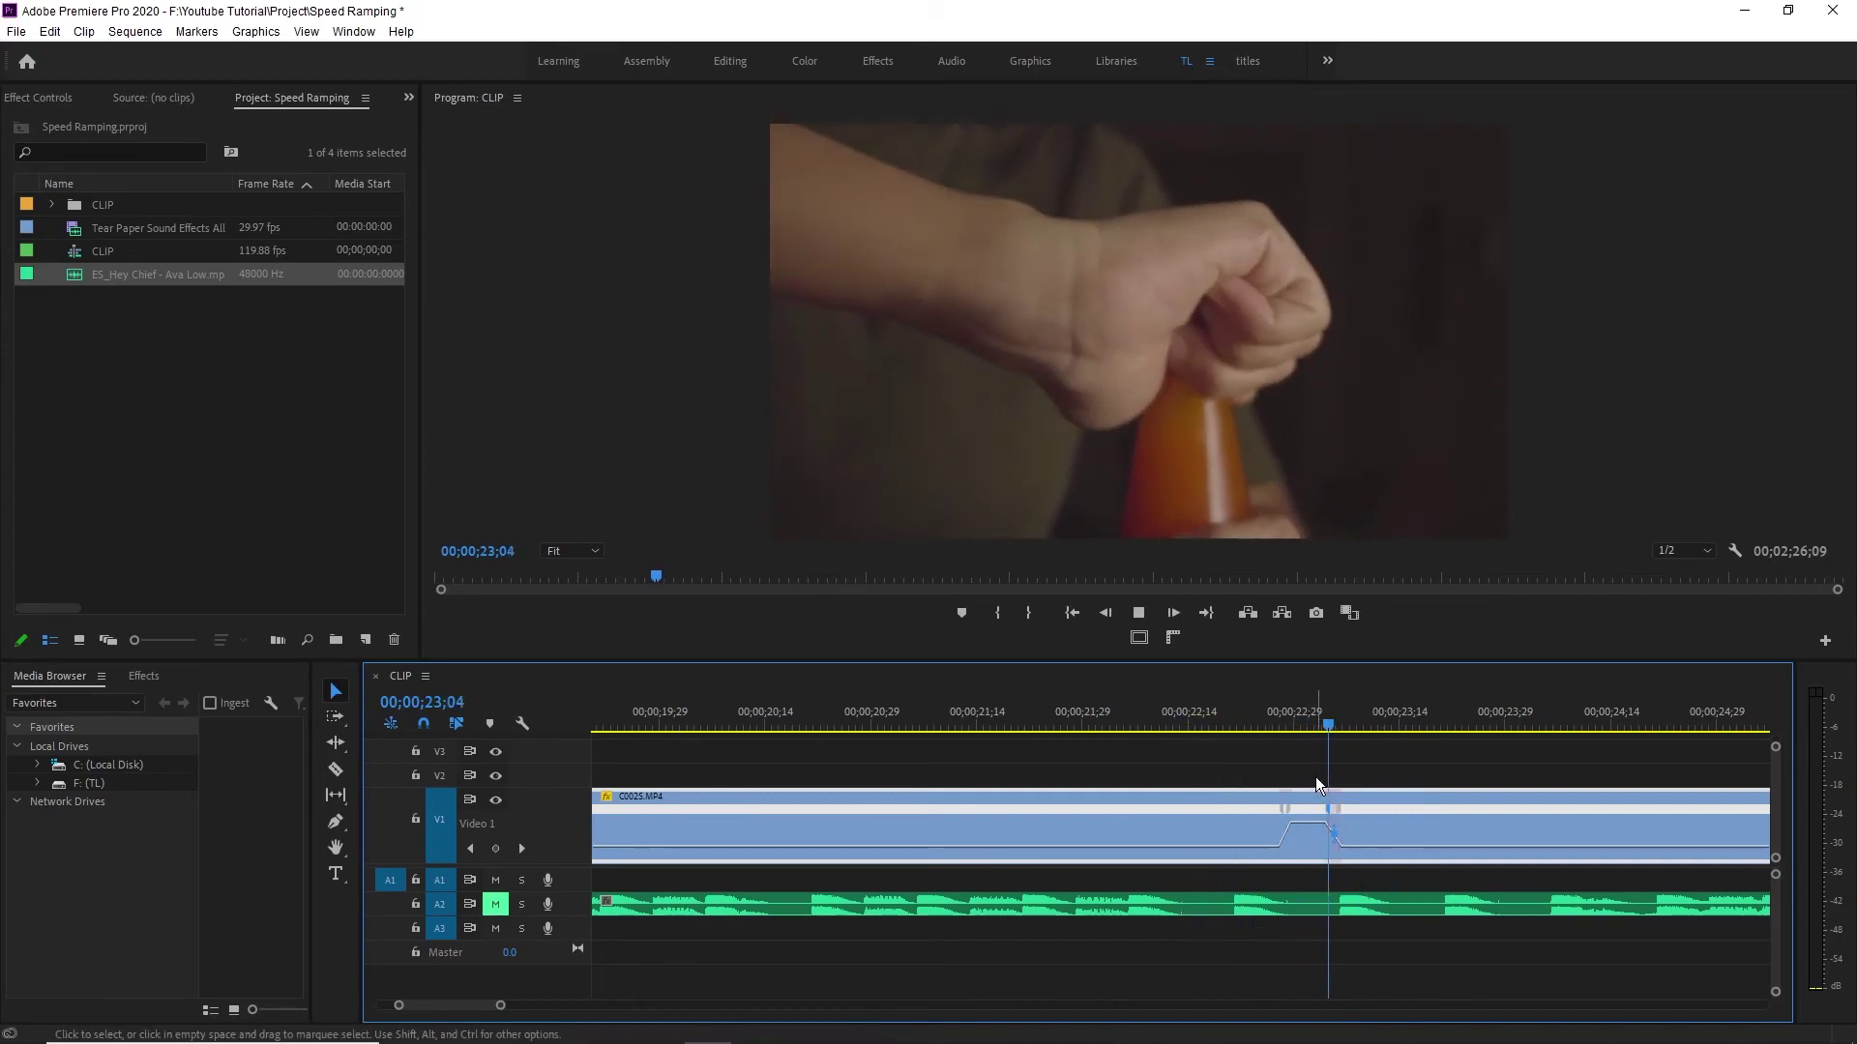
Replay the cap-twisting speed ramp in C0025.MP4 from just before its first keyframe to check the timing.
key("space")
left_click(1257, 708)
key("space")
left_click(1253, 708)
left_click(1273, 721)
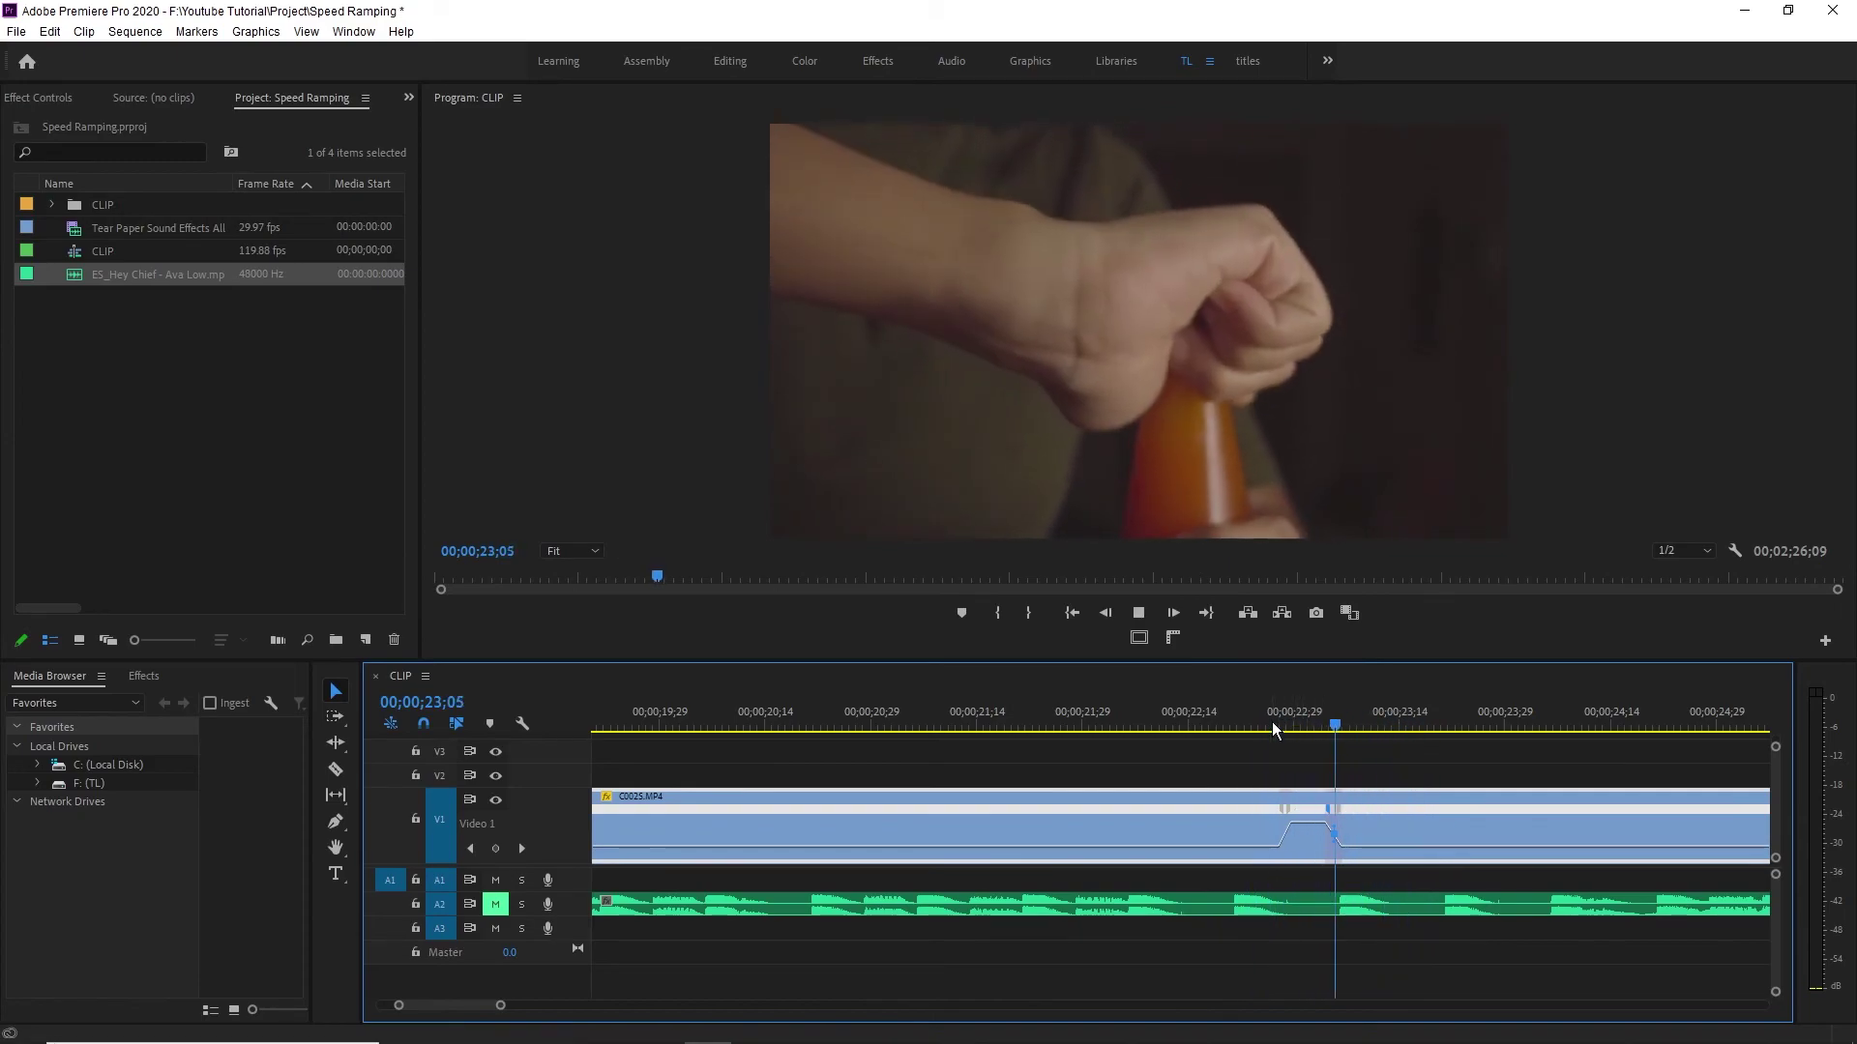
key("space")
Cut C0025.MP4 at 00;00;23;26, after the cap-twisting ramp, and delete the remainder.
key("c")
left_click(1482, 818)
key("v")
left_click(1535, 822)
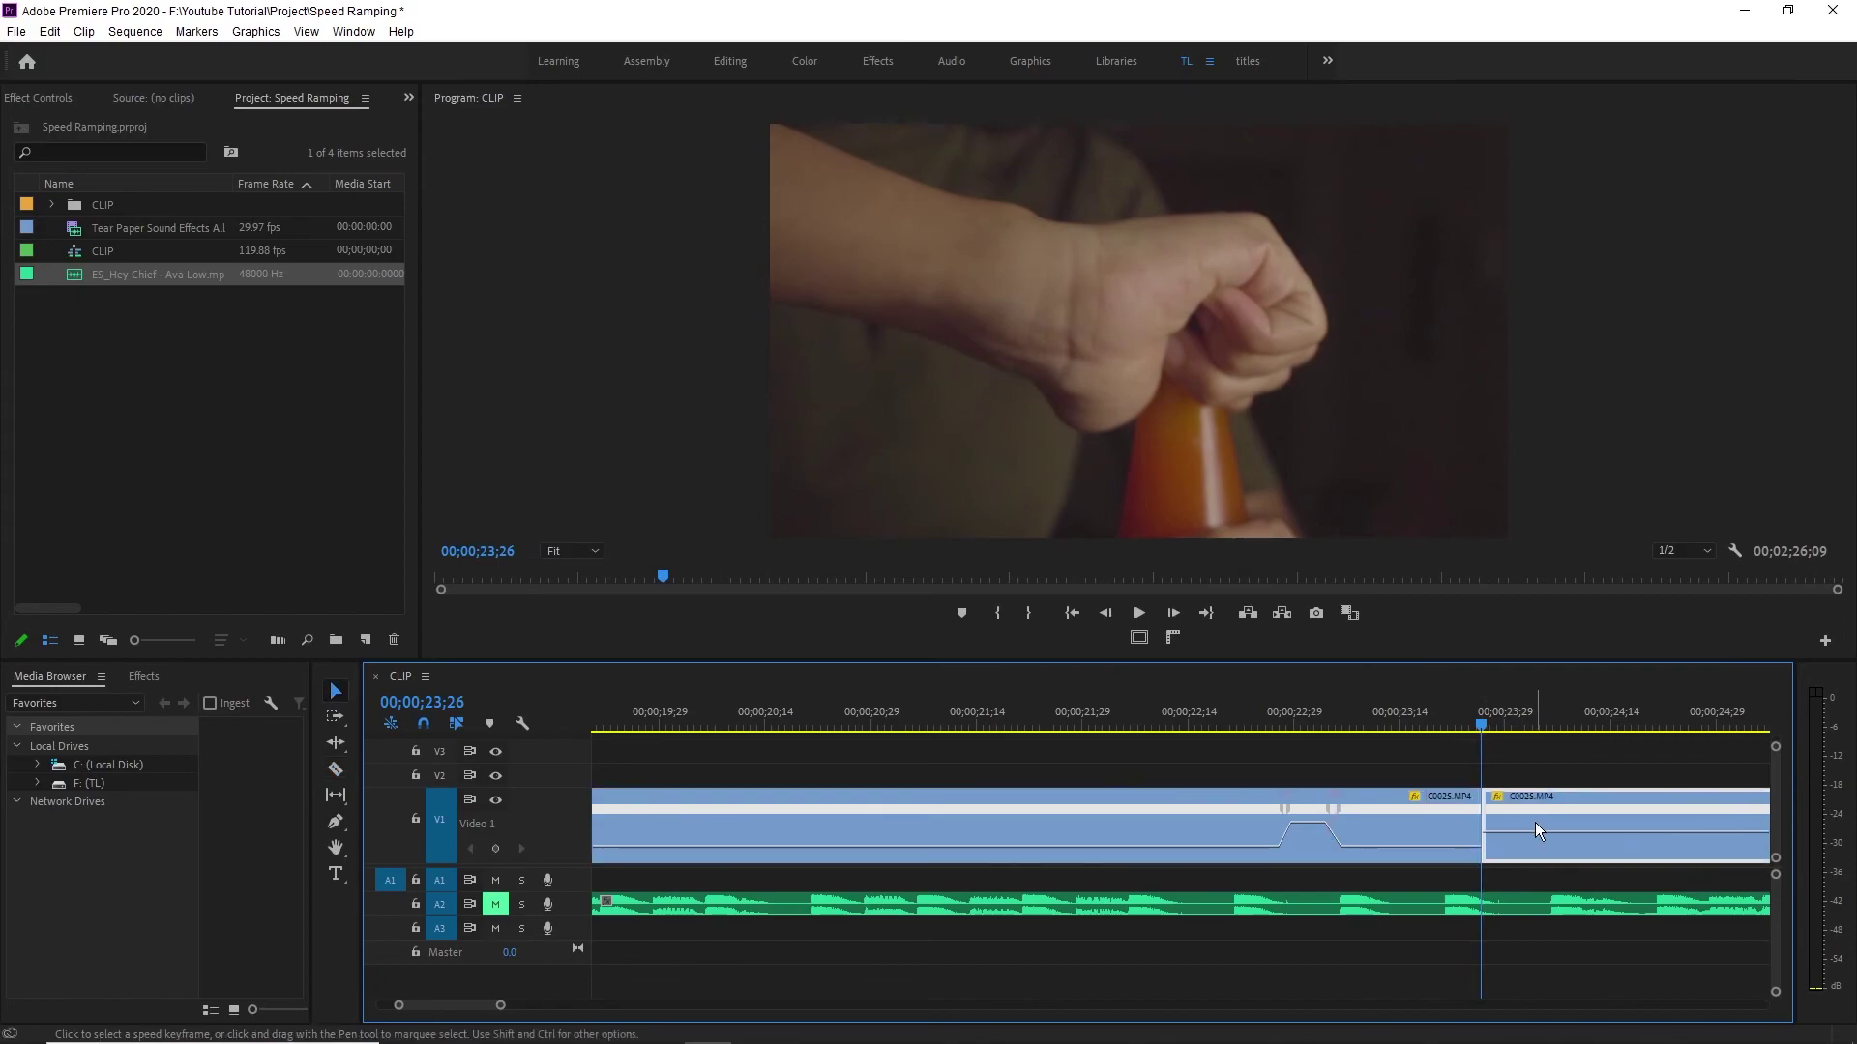
key("Delete")
Ripple-delete the gap between C0017.MP4 and C0025.MP4 and play back the joined C0025.MP4 from its start.
key("minus")
right_click(876, 813)
left_click(909, 824)
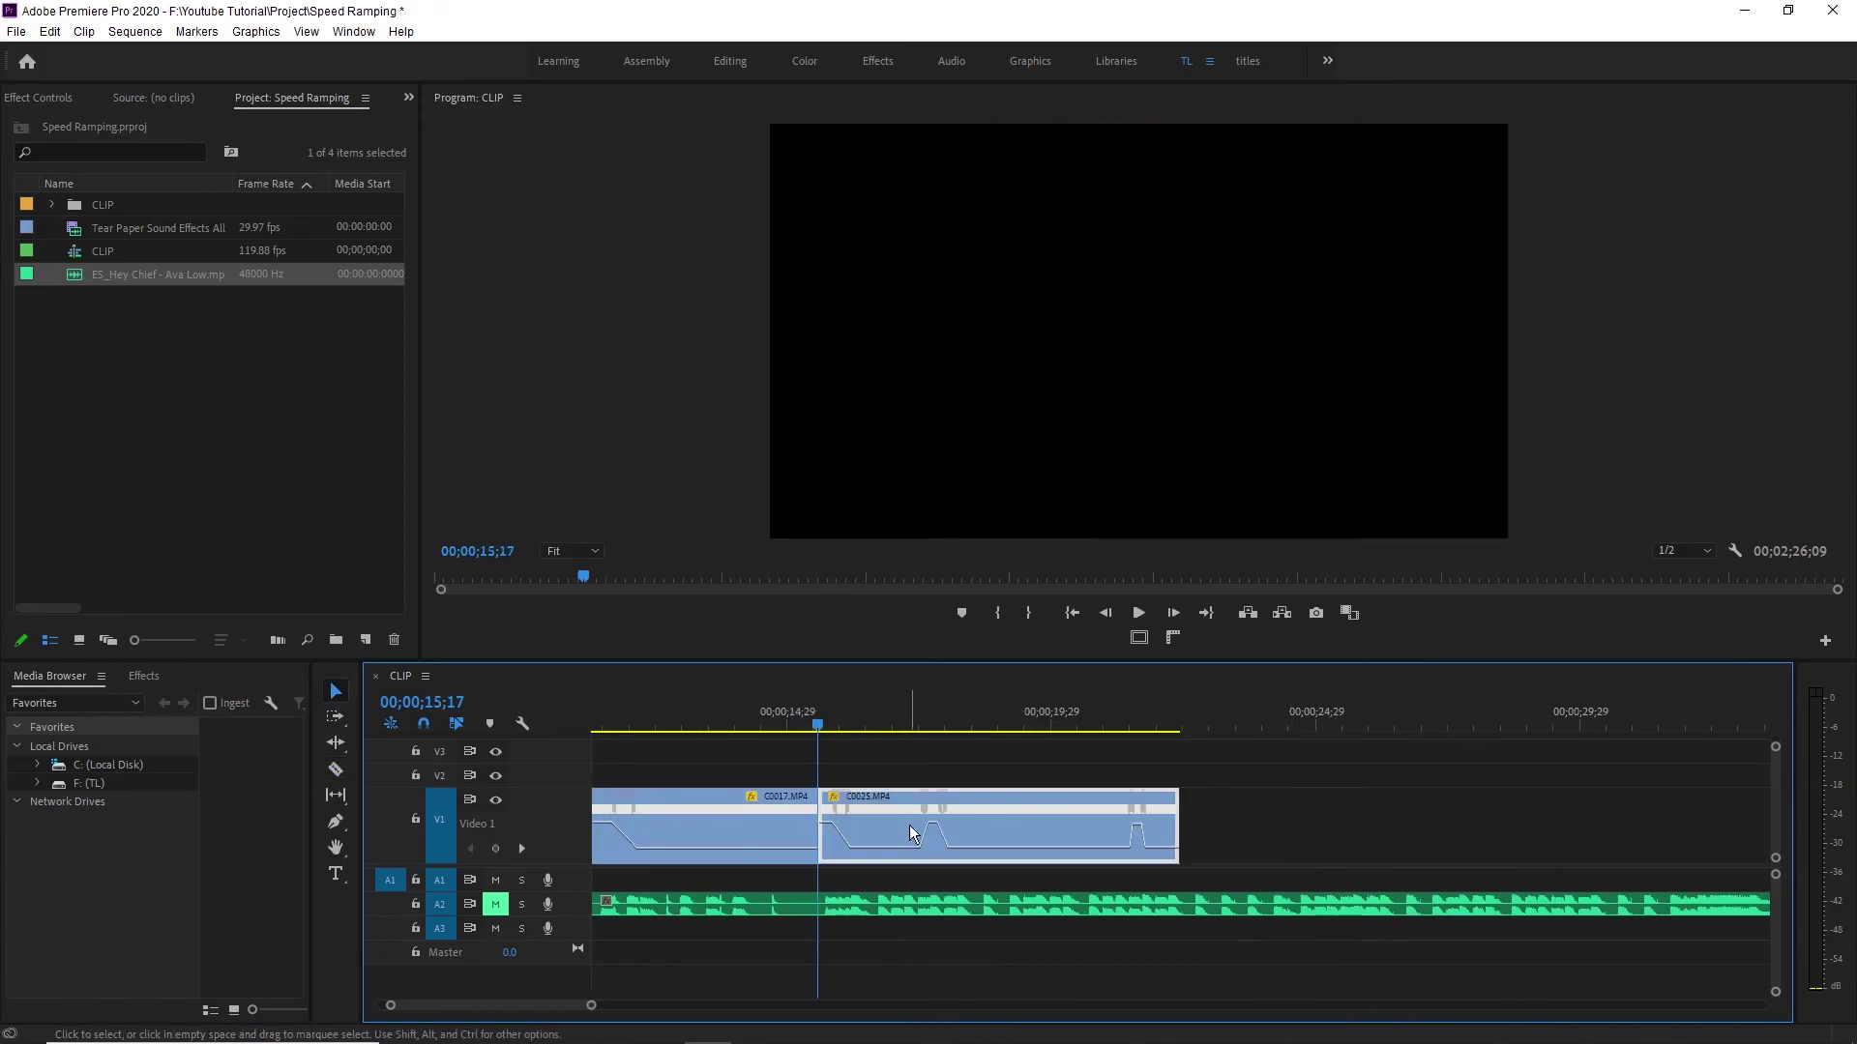
left_click(820, 723)
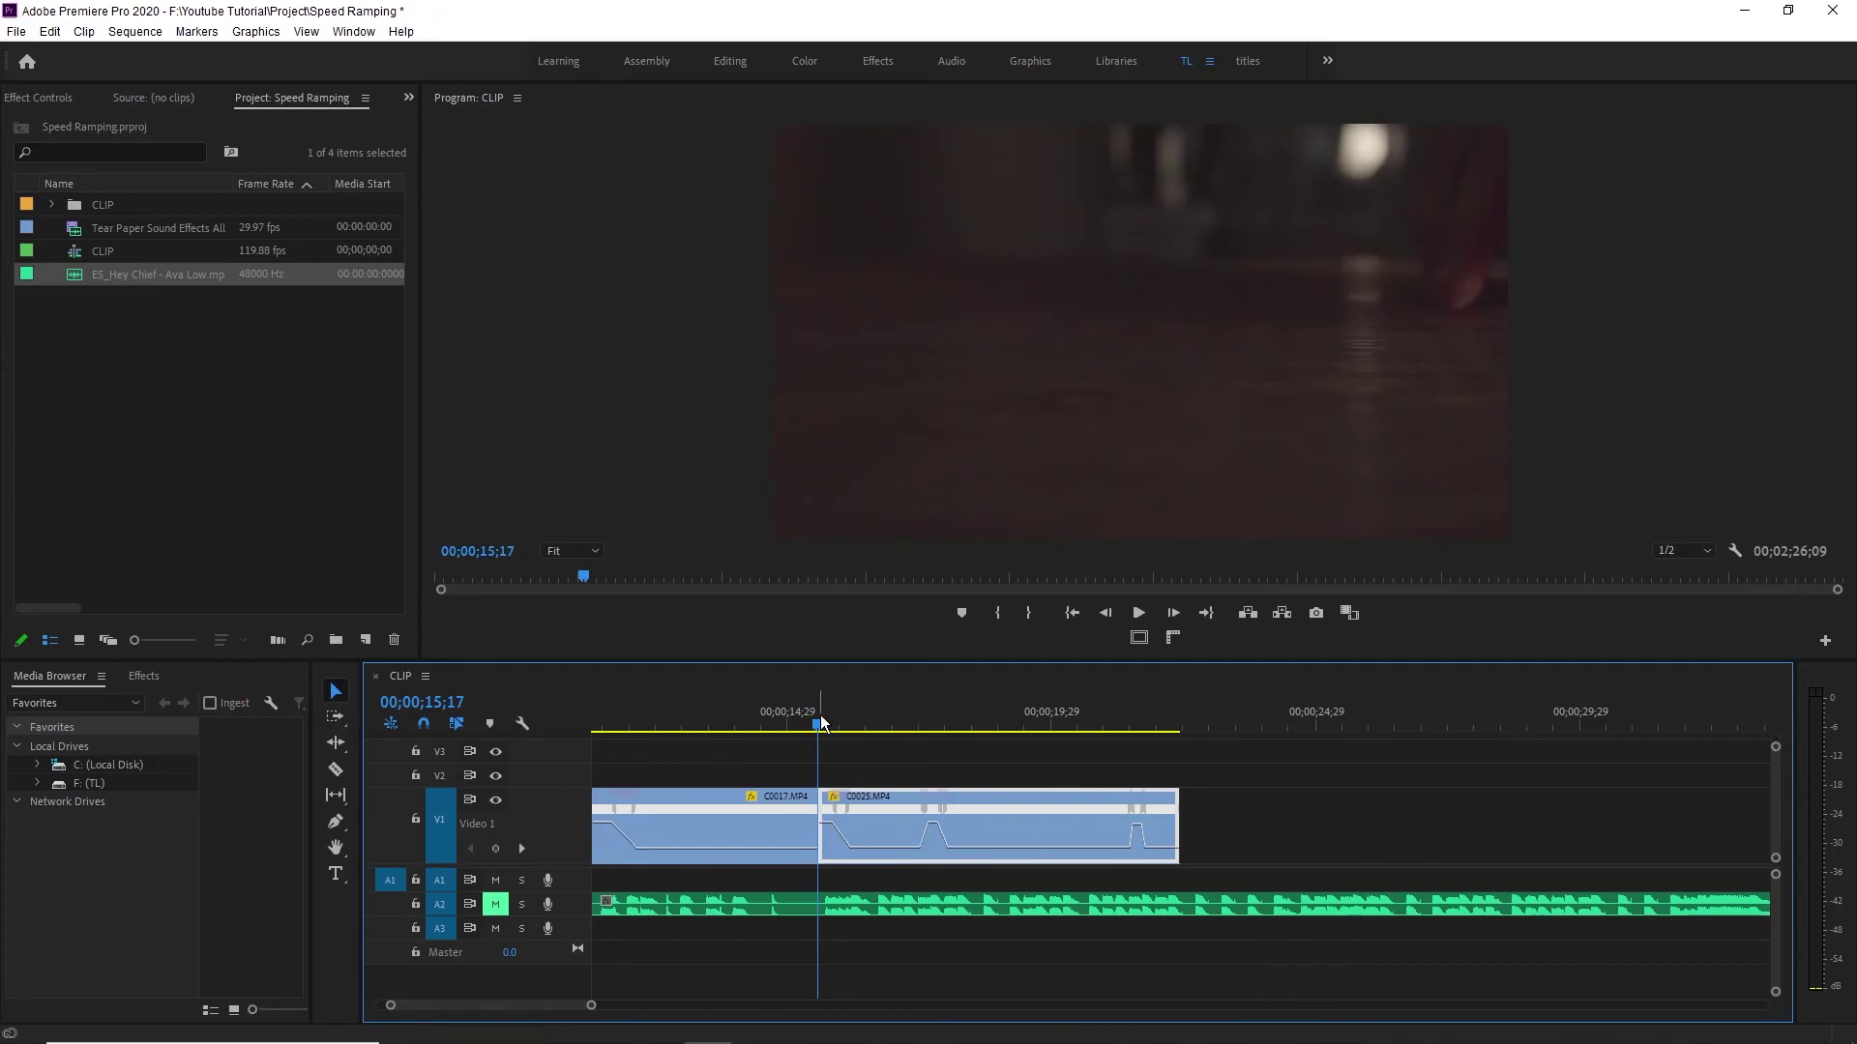
key("space")
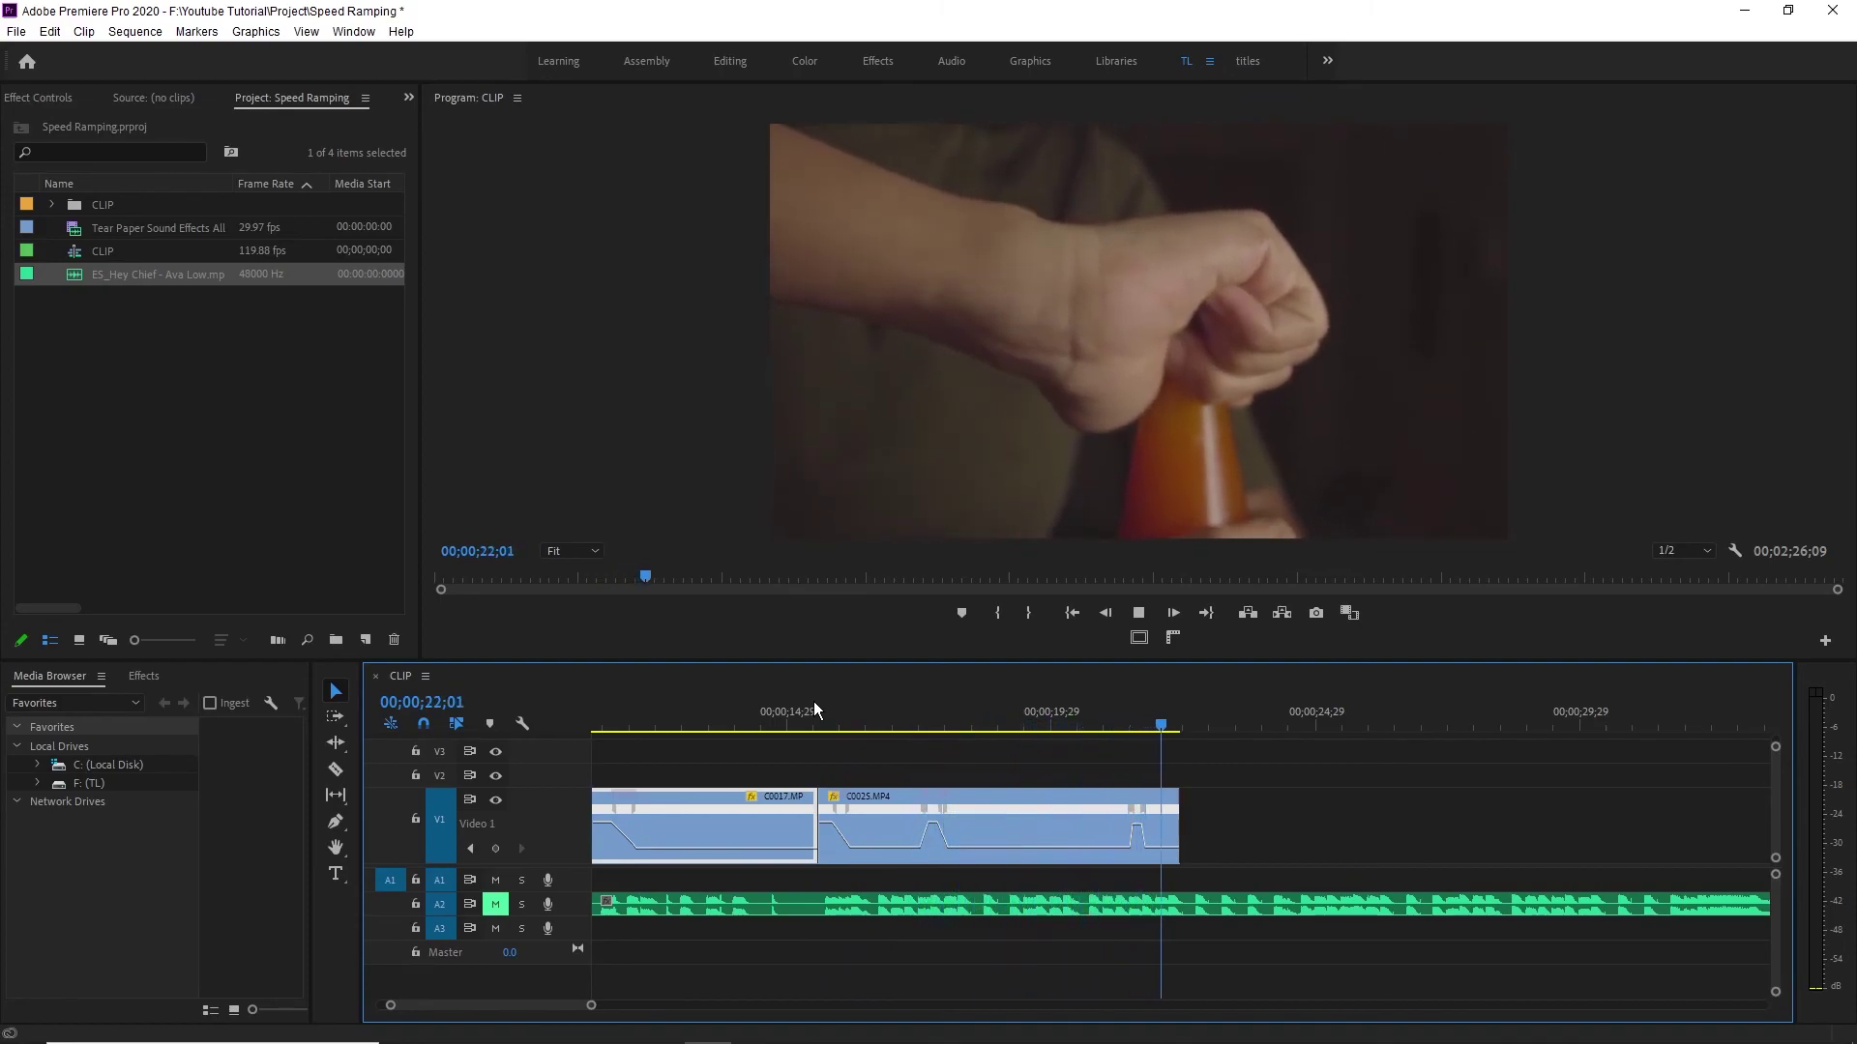
key("space")
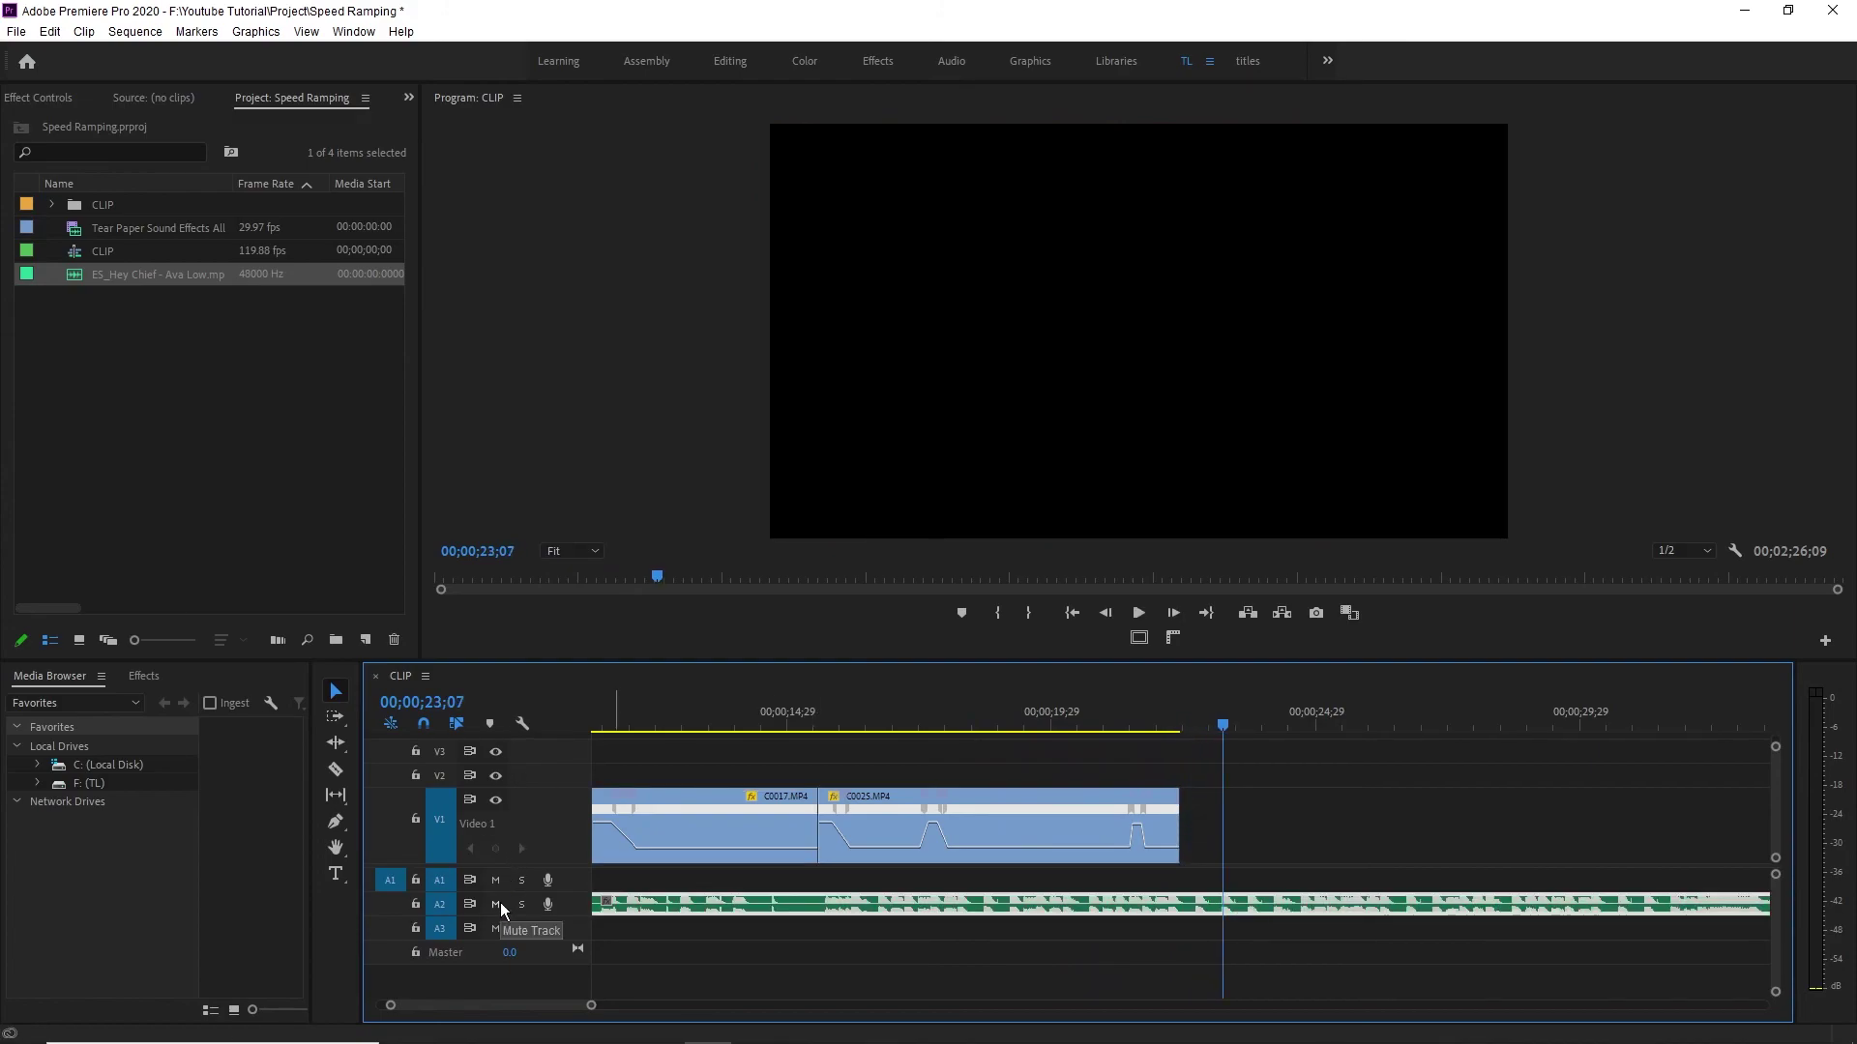
Return to the start of the CLIP sequence and show the full length of the four clips and the music.
key("Home")
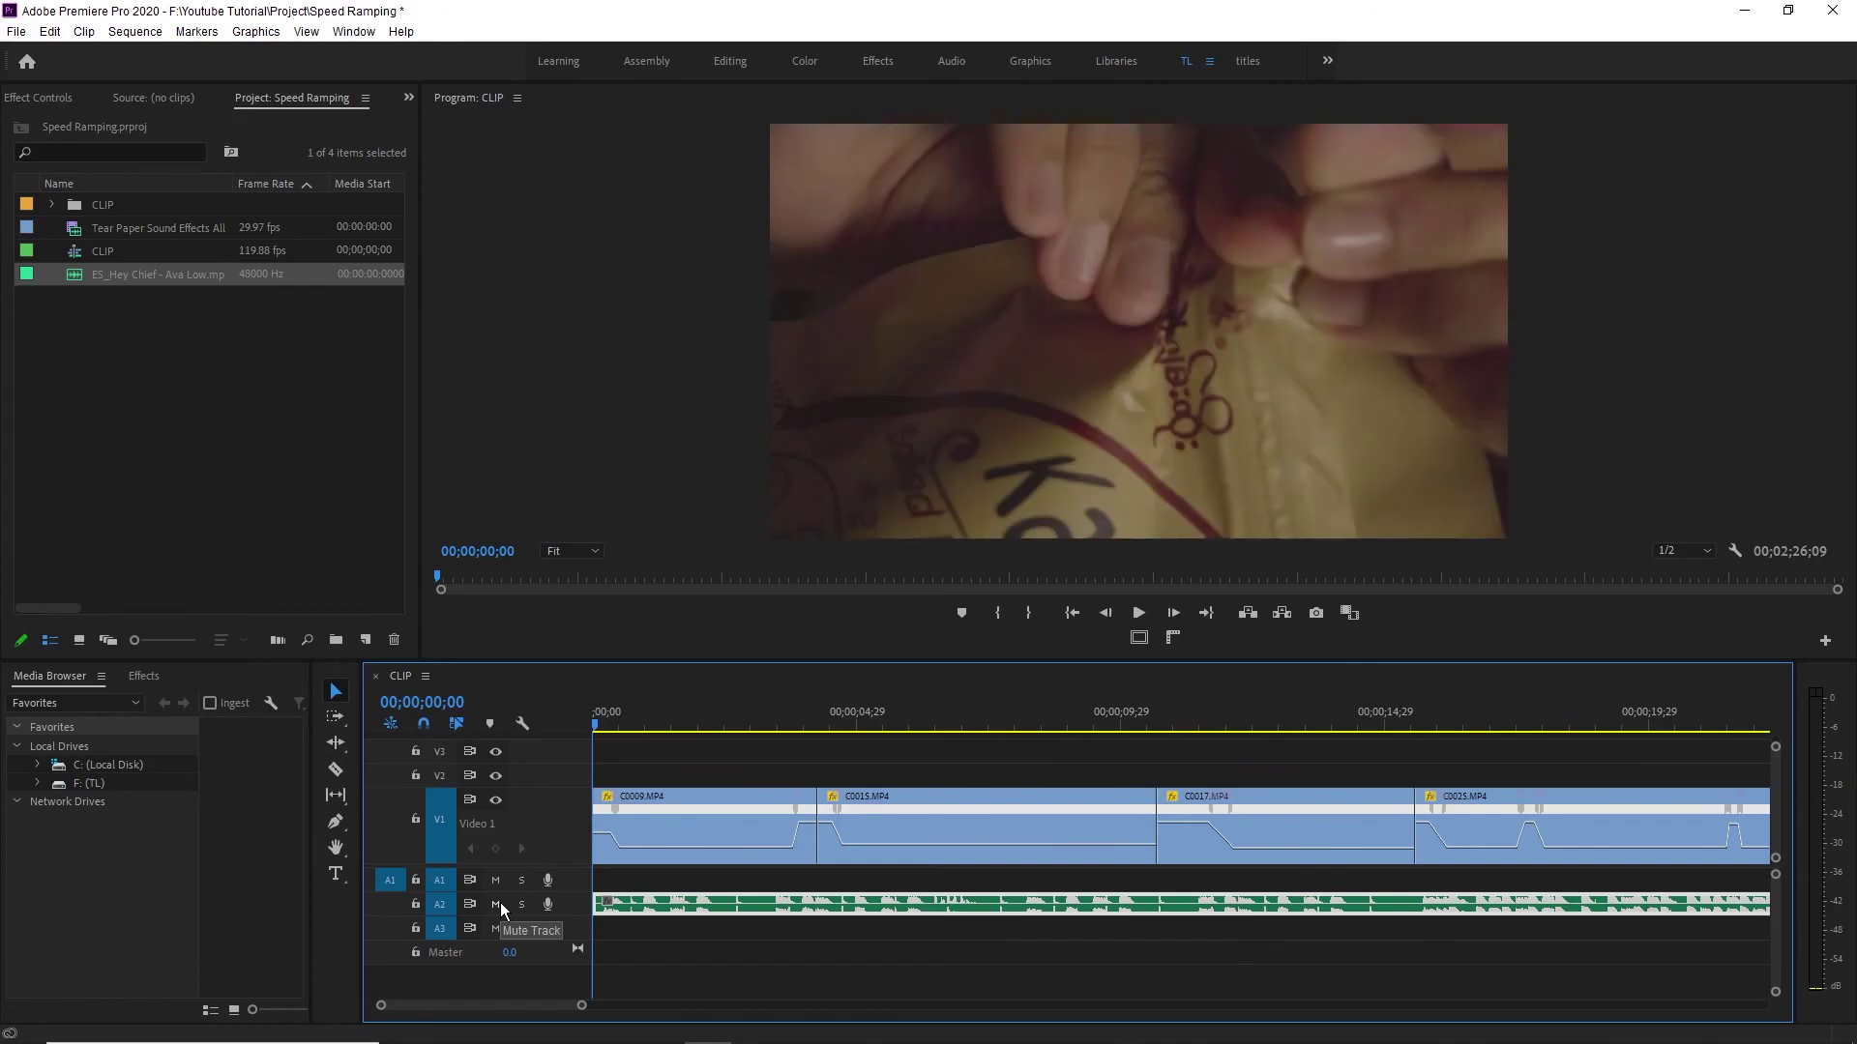
key("minus")
key("minus")
key("minus")
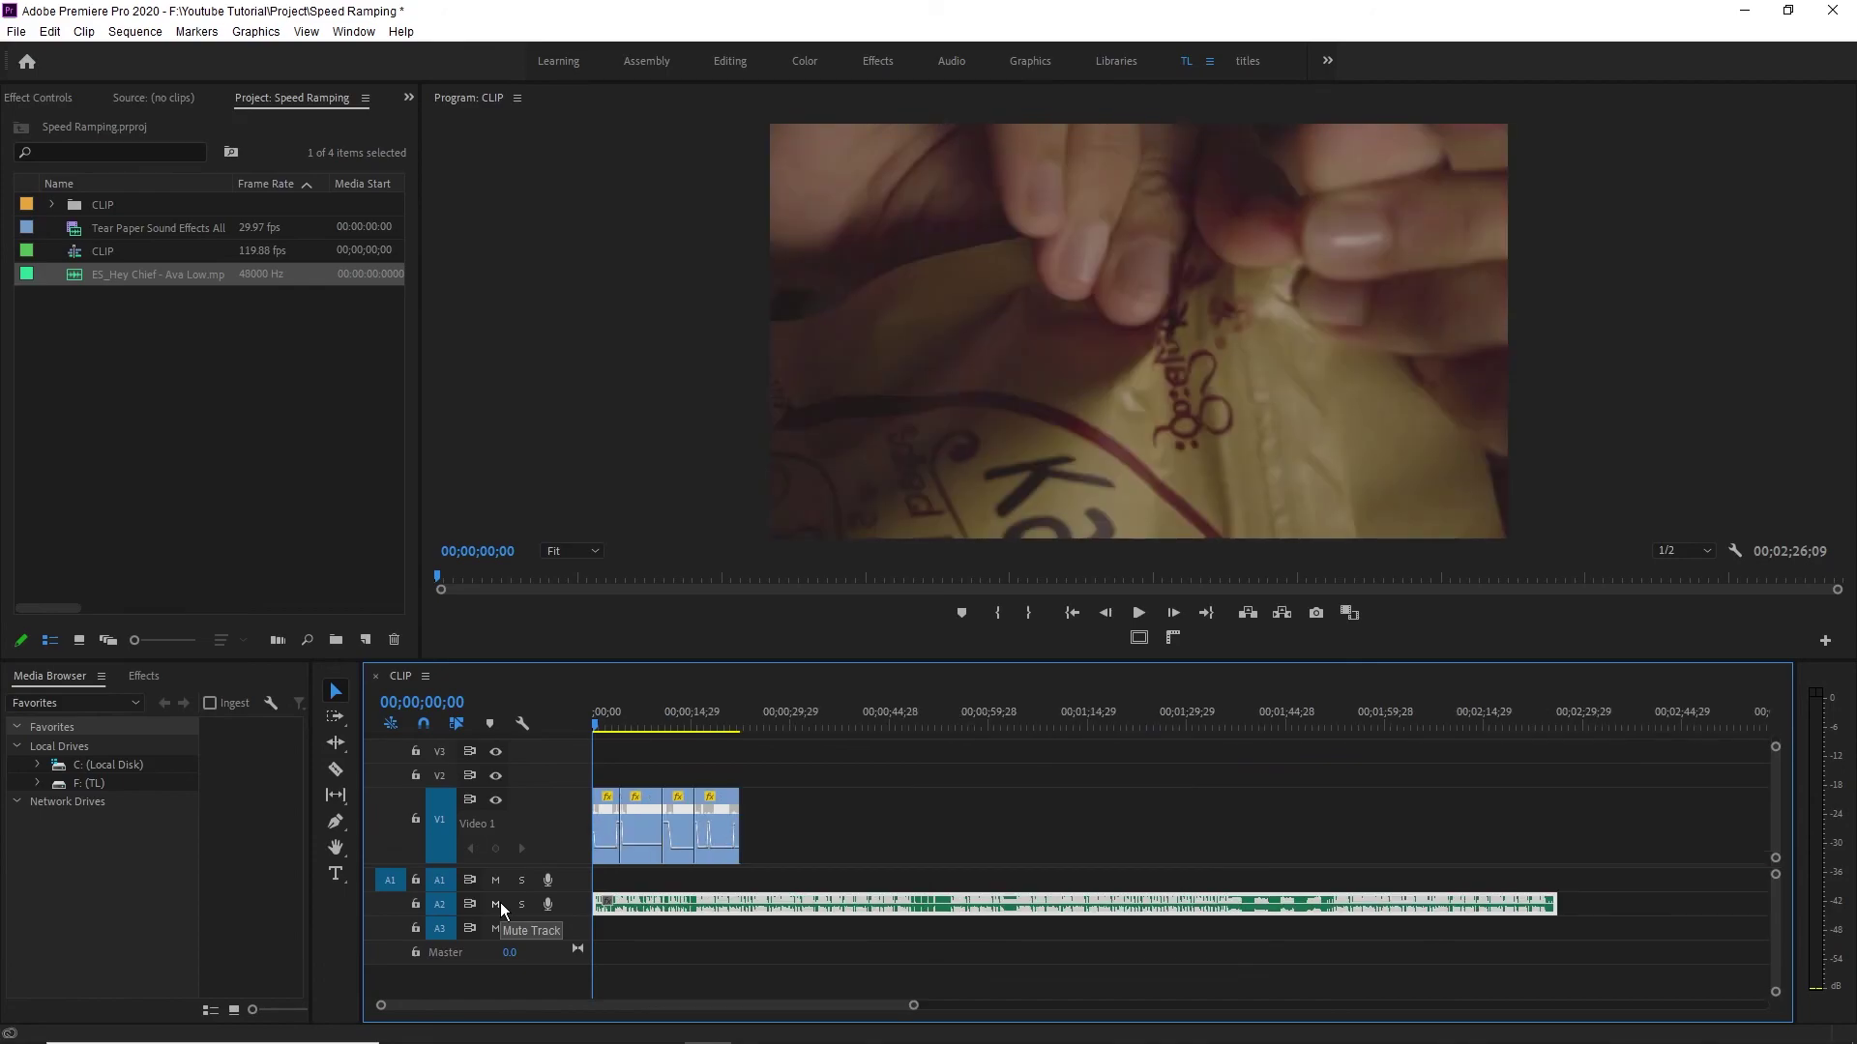